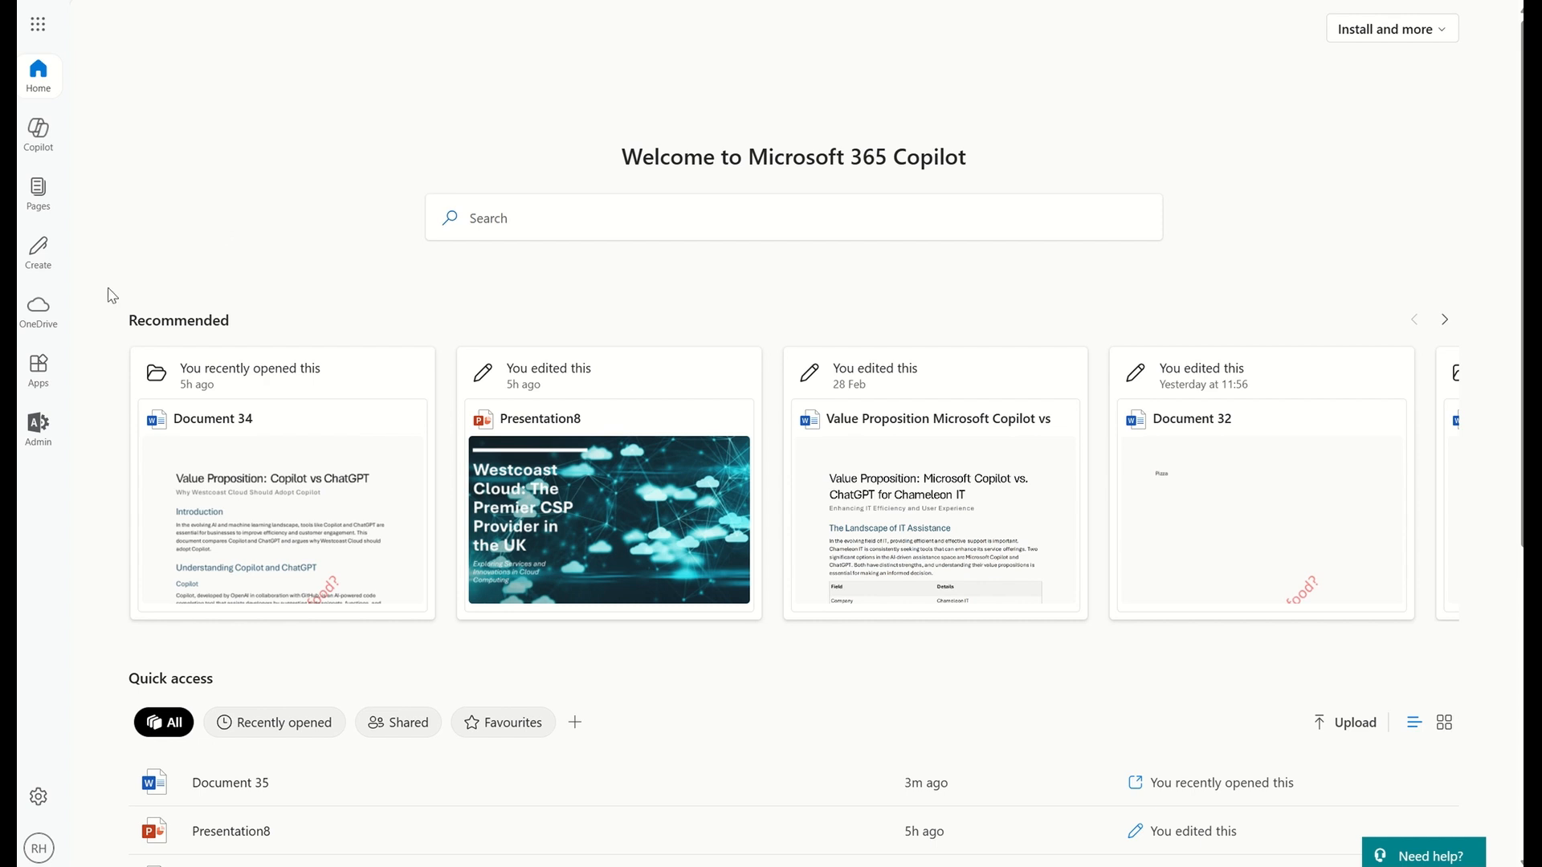
Create a blank Word document from the Microsoft 365 apps and check its sensitivity label, watermark and footer marking
left_click(41, 374)
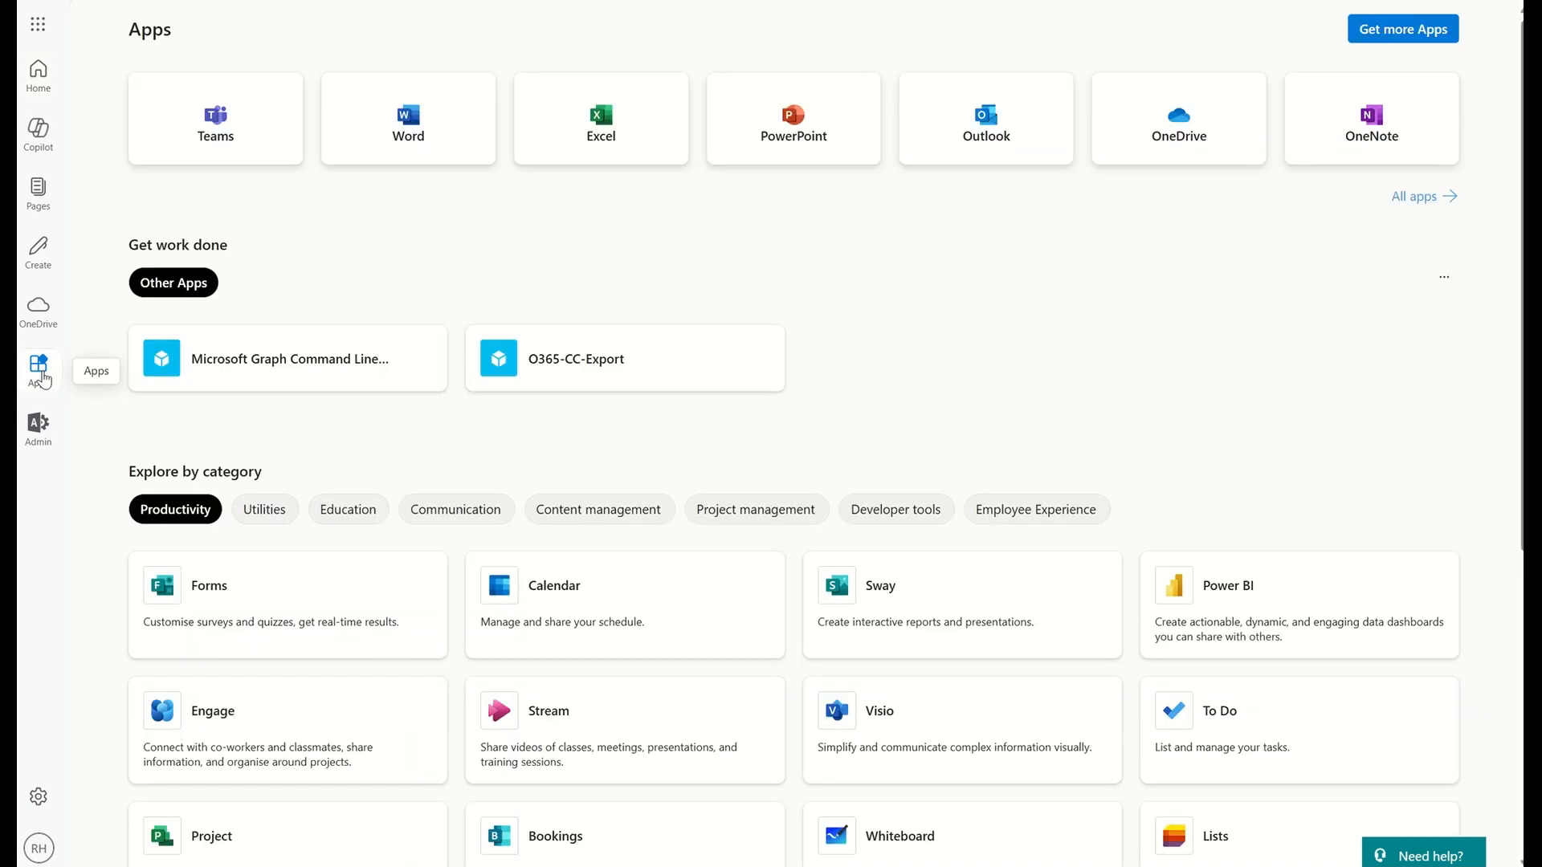
left_click(408, 125)
left_click(197, 161)
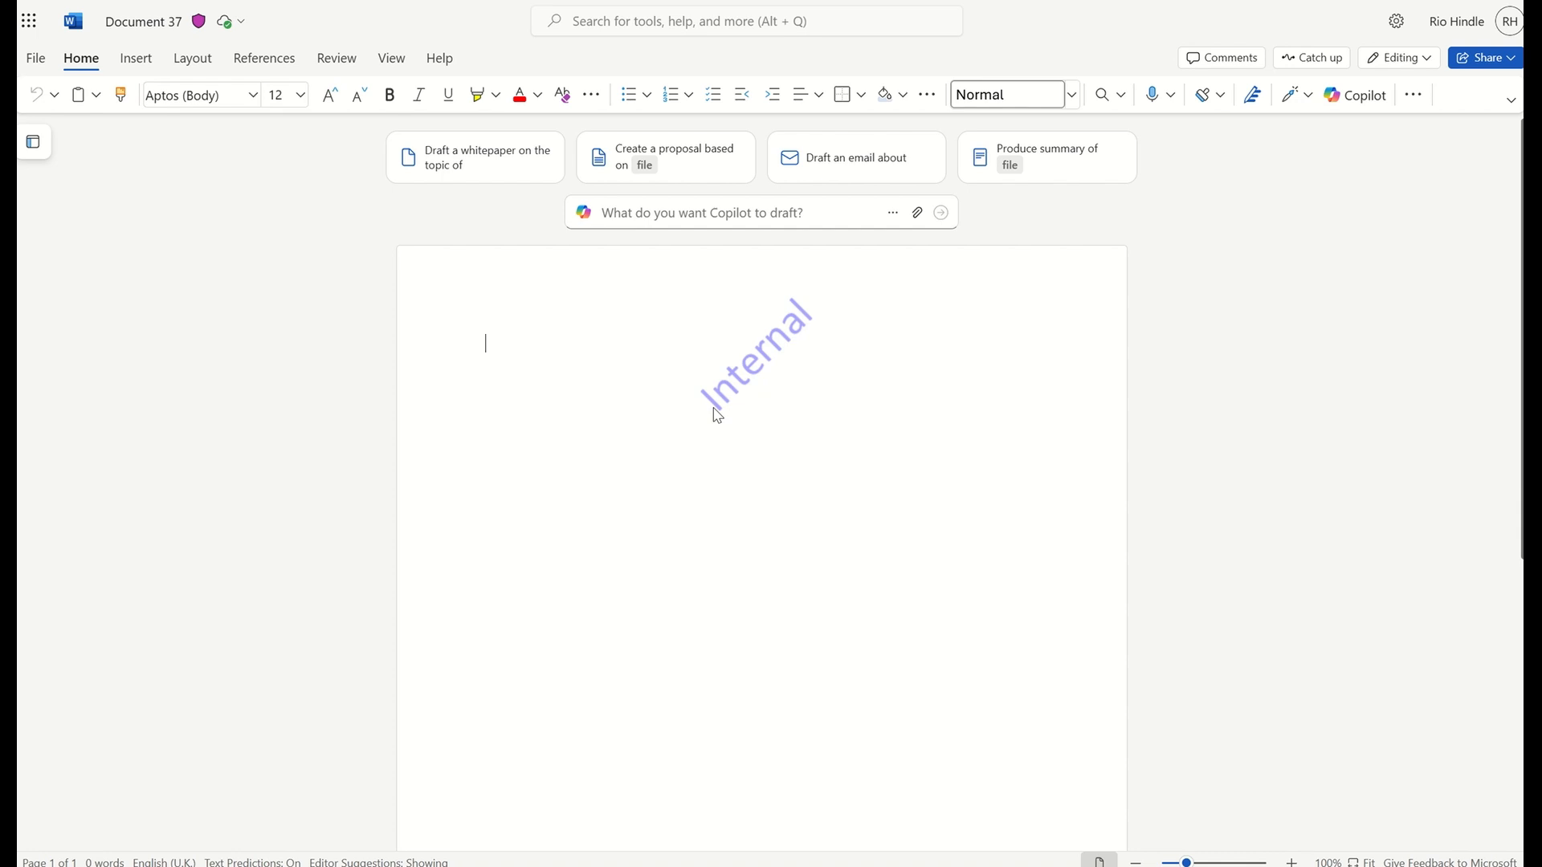
scroll(718, 415, "down", 5)
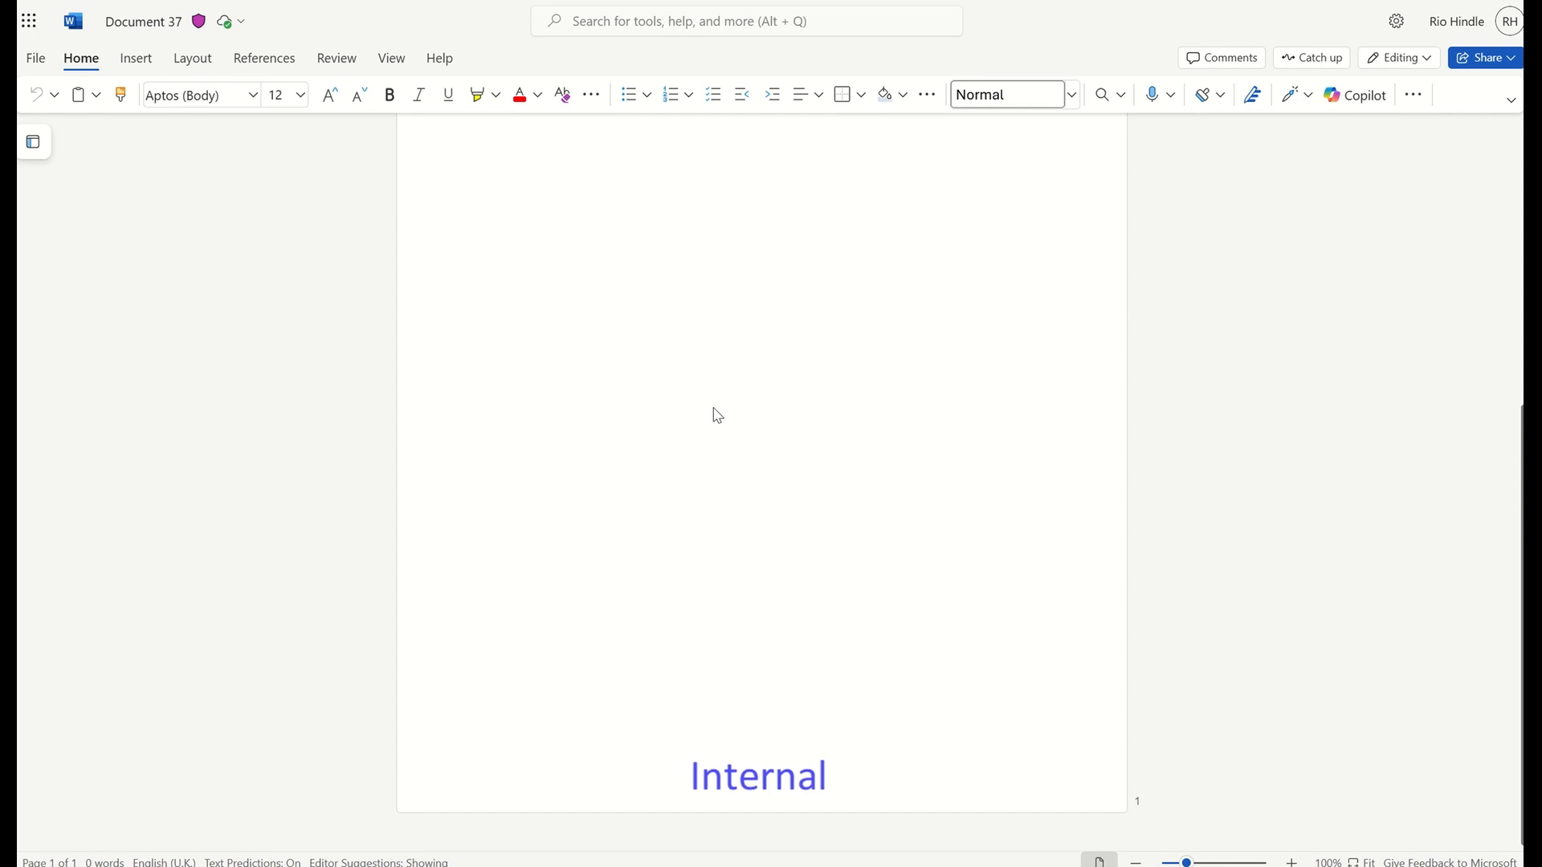
scroll(718, 415, "up", 5)
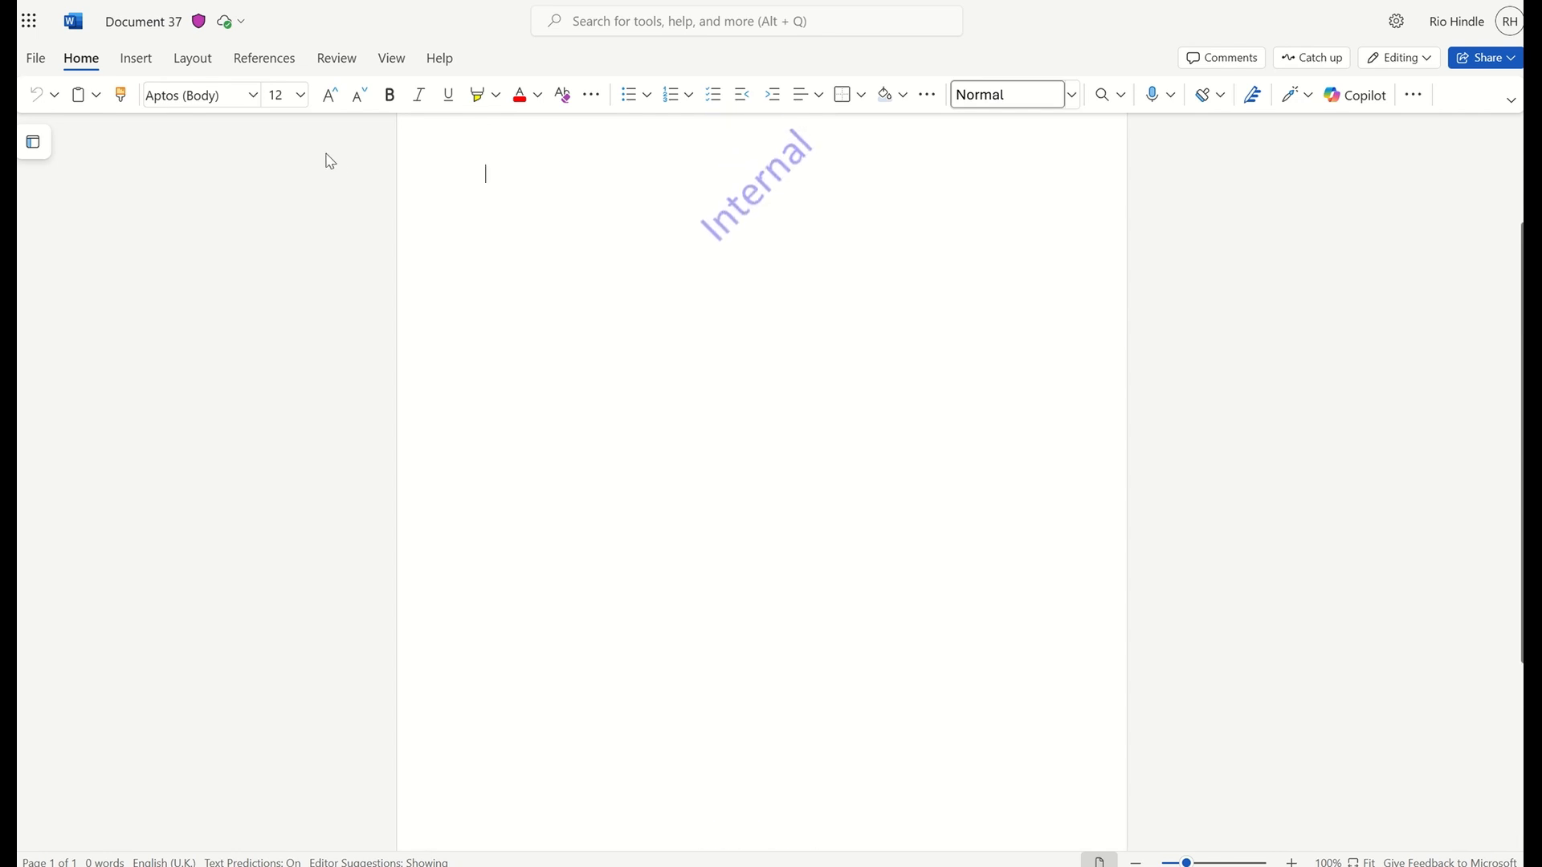
mouse_move(199, 36)
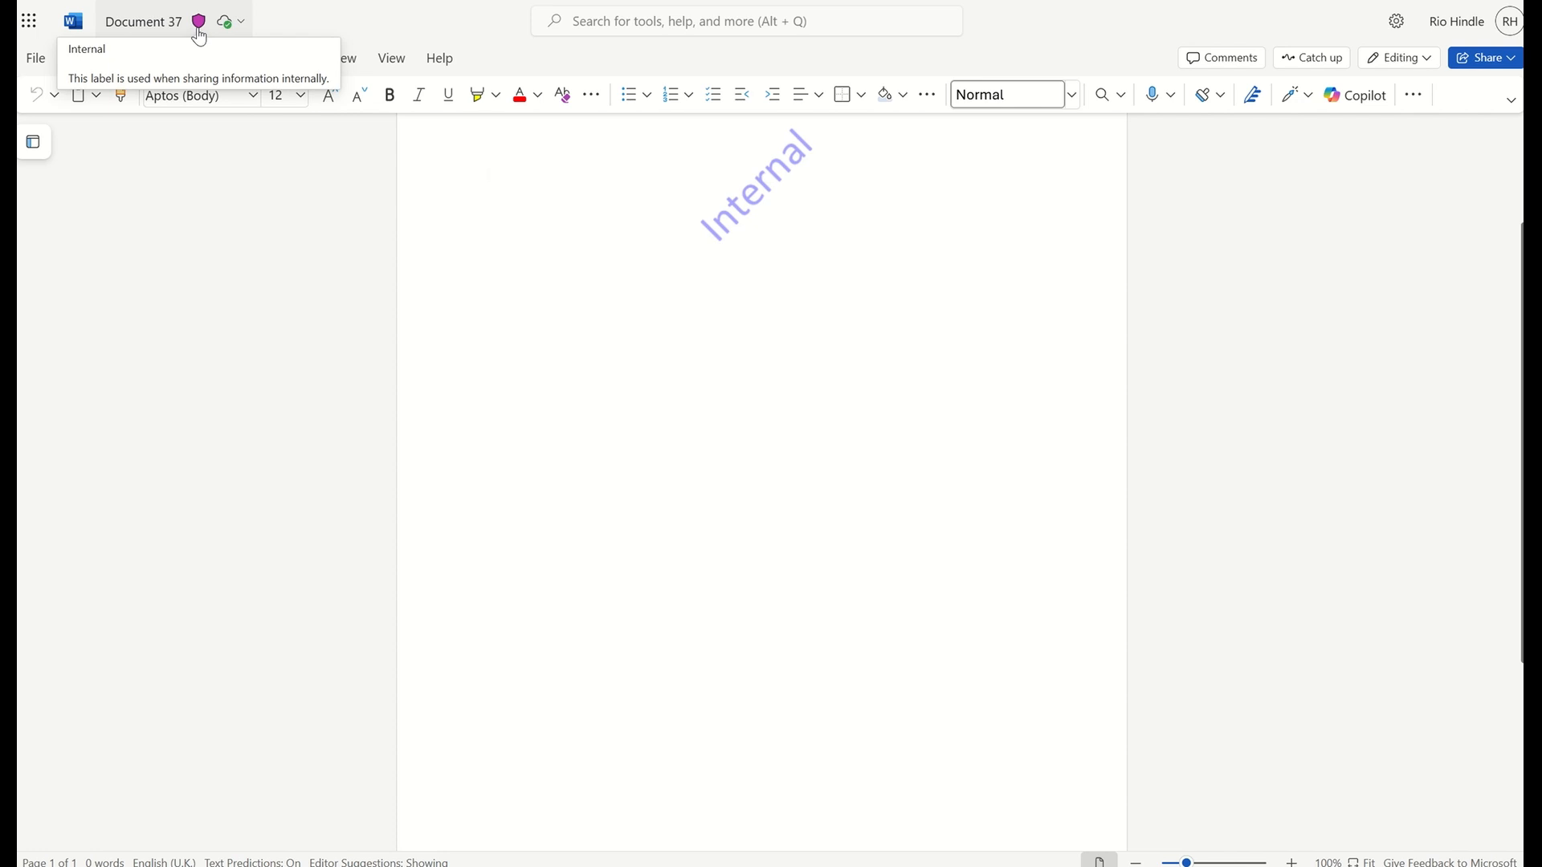
scroll(602, 346, "up", 3)
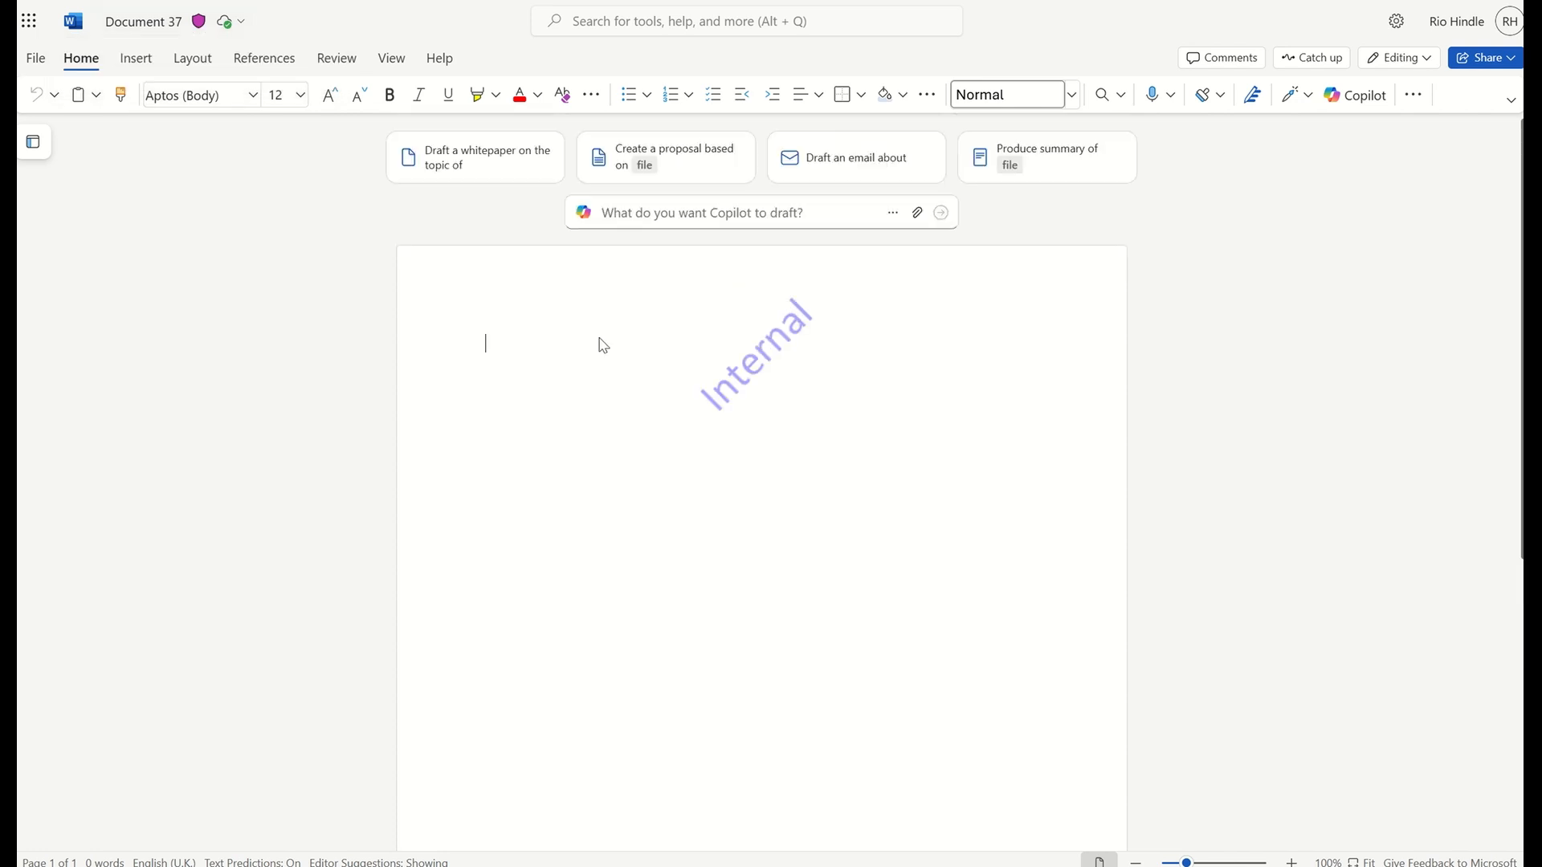
Enter the text "PIZZA" at the start of the document, followed by two line breaks
left_click(603, 346)
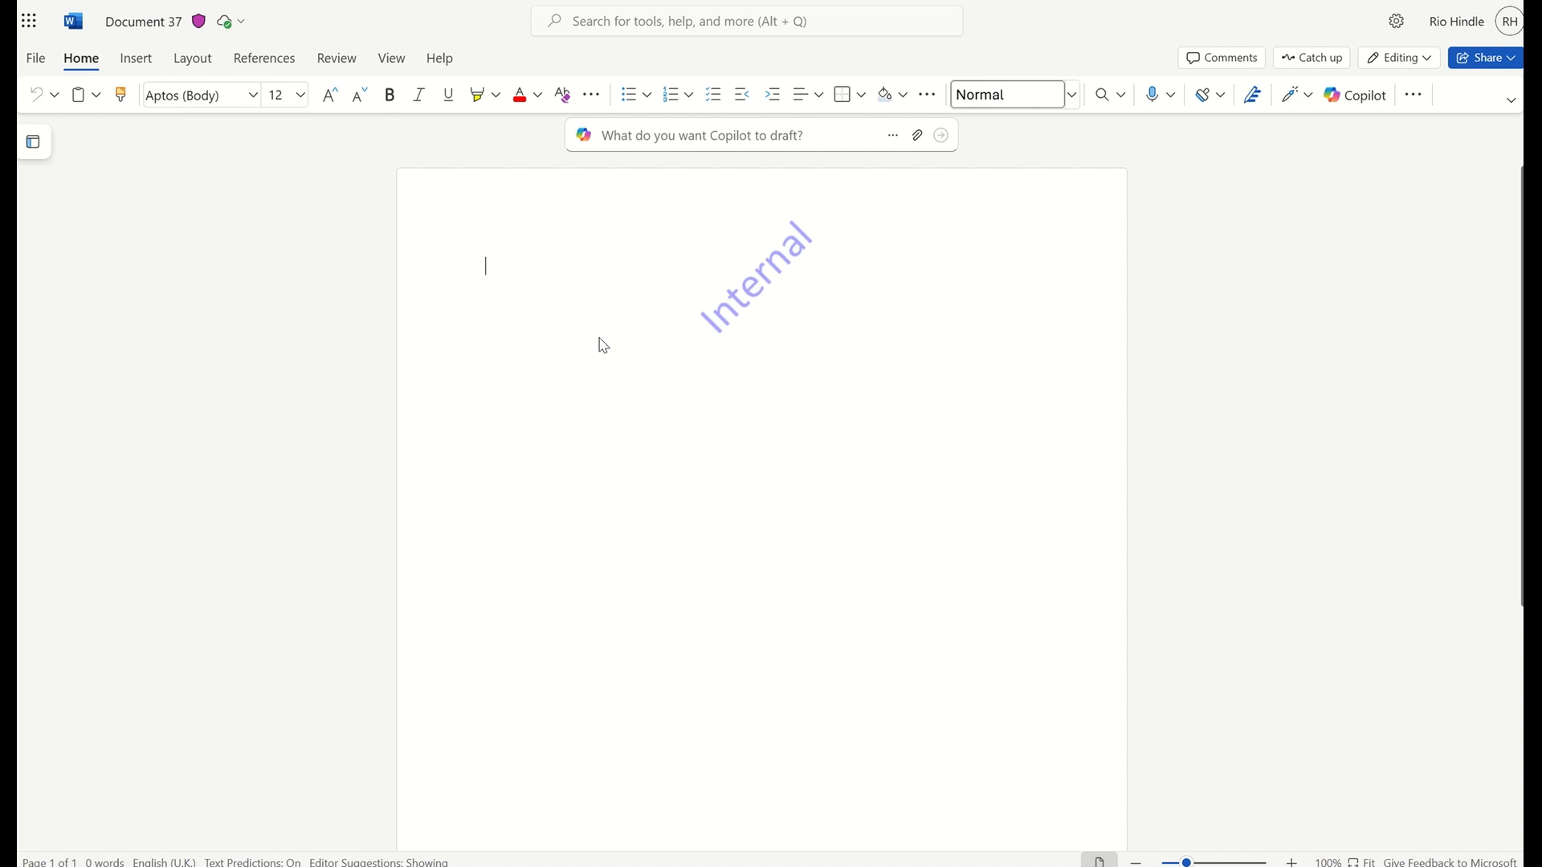
type("PIZZA")
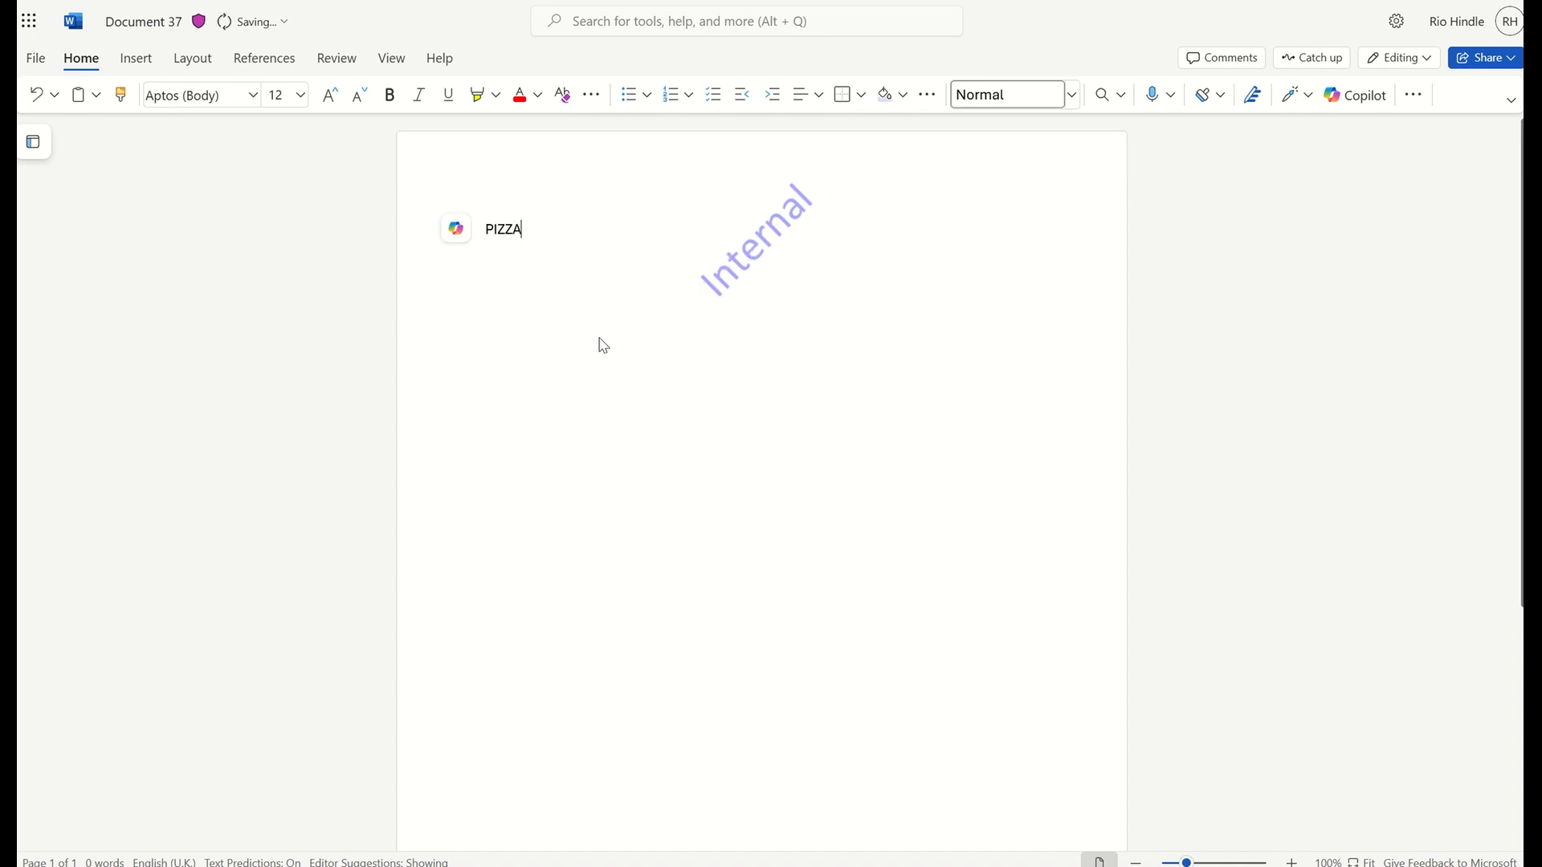
key("Return")
key("Return")
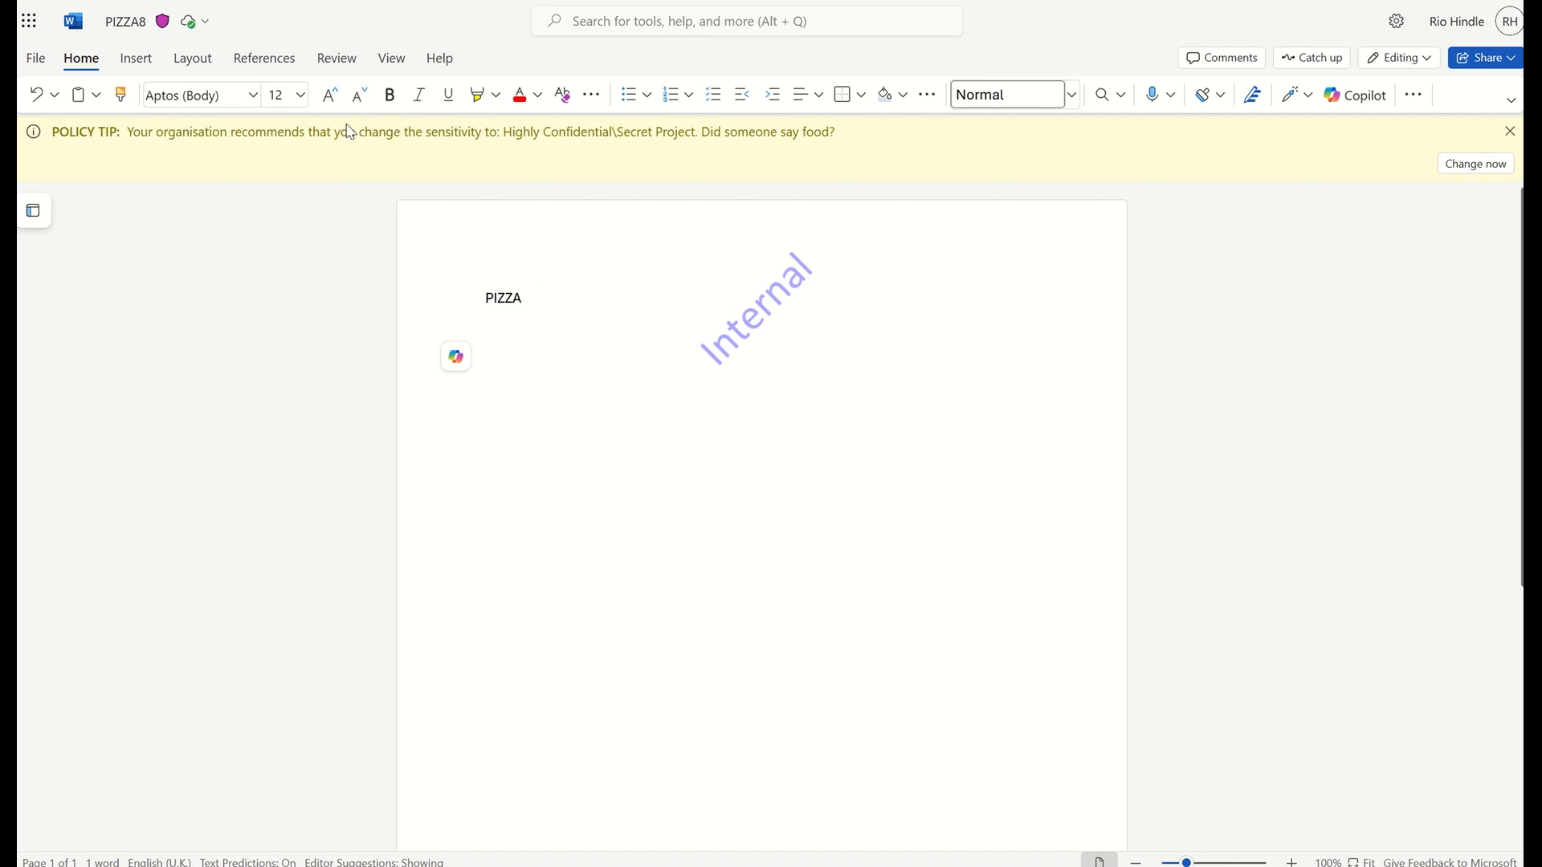
Accept the policy tip's recommendation to change the document's sensitivity to Highly Confidential\Secret Project and check the new label
left_click(1475, 164)
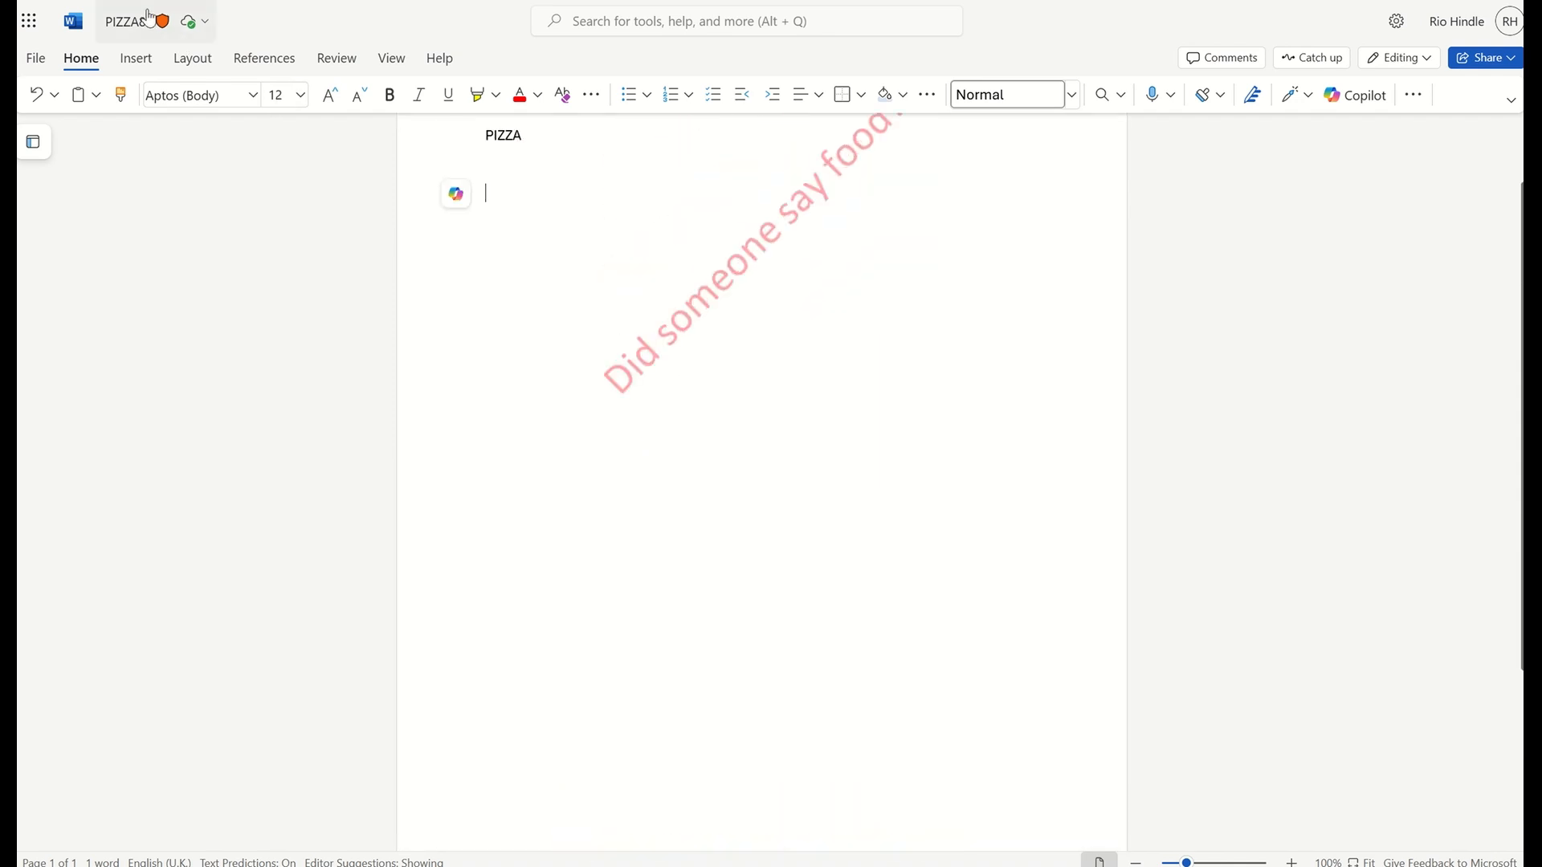
mouse_move(160, 27)
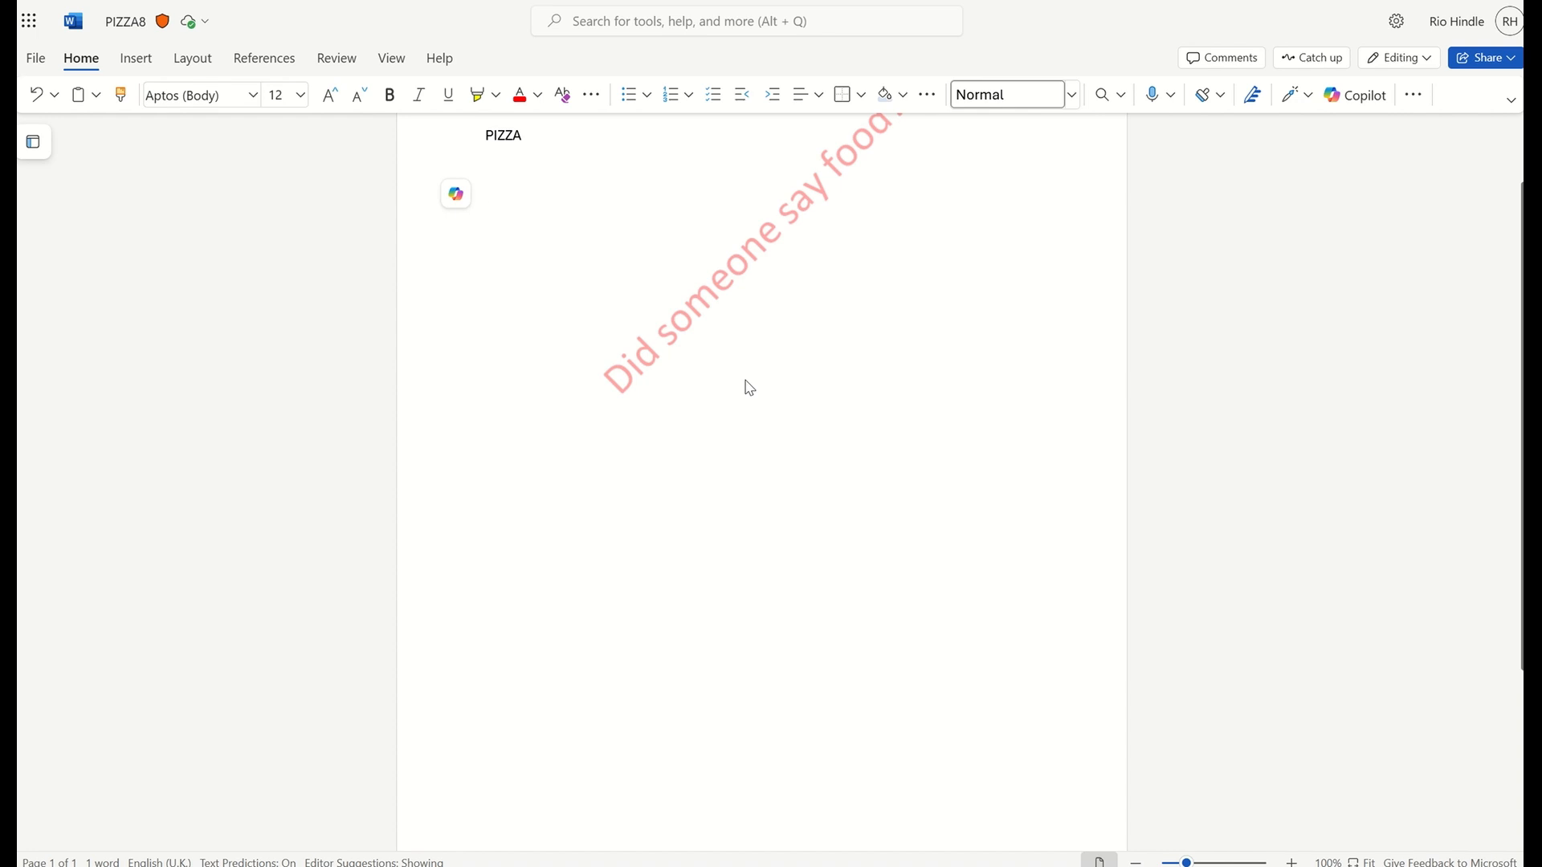
scroll(749, 388, "up", 2)
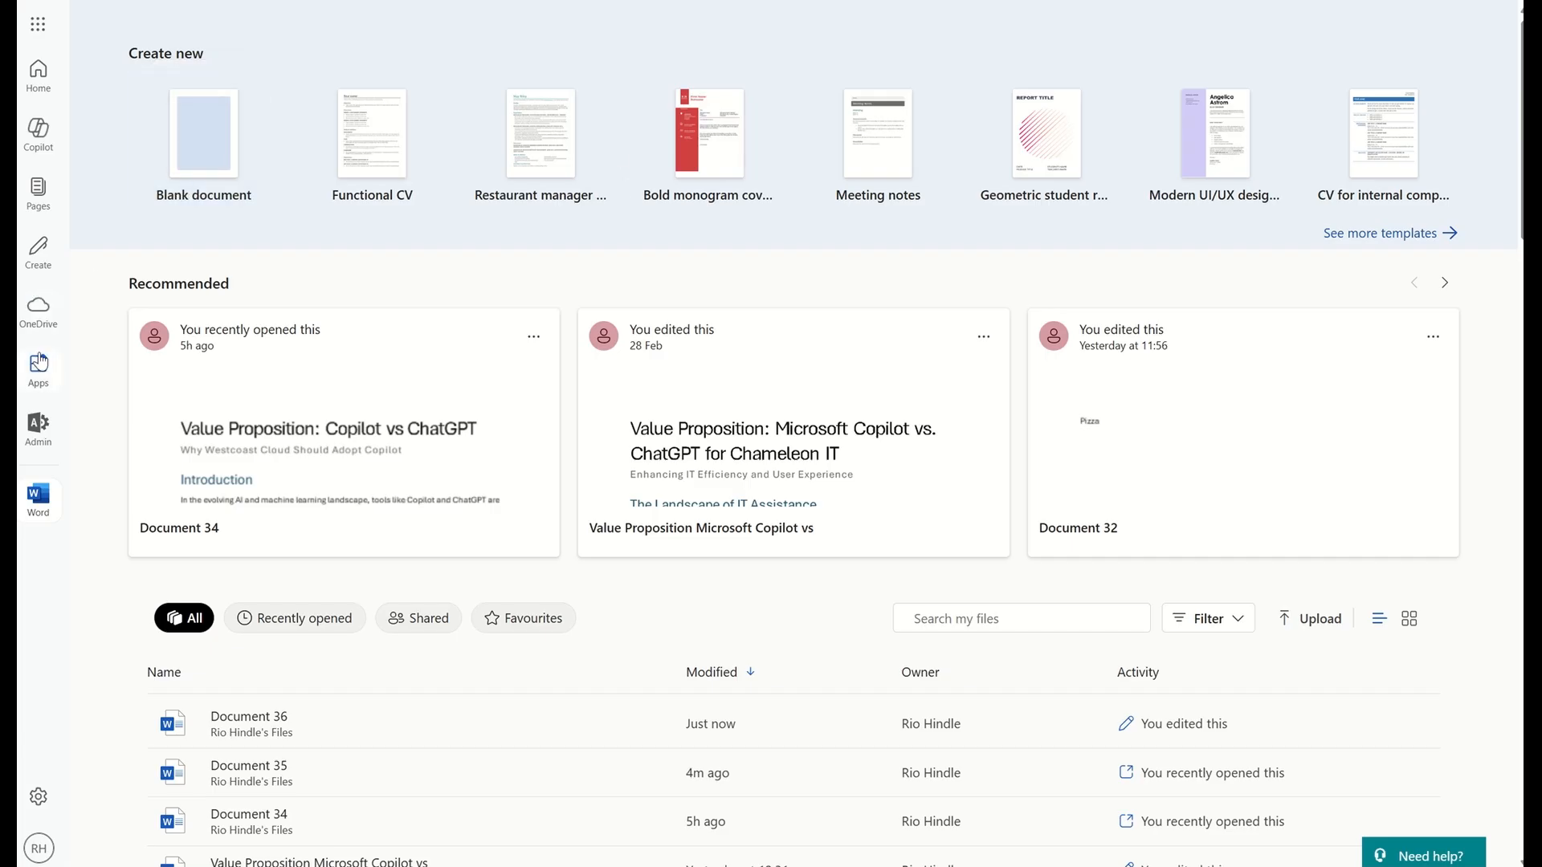
Switch to Teams from the Microsoft 365 apps page and send the message "pIZZA" in the User8 chat
left_click(39, 362)
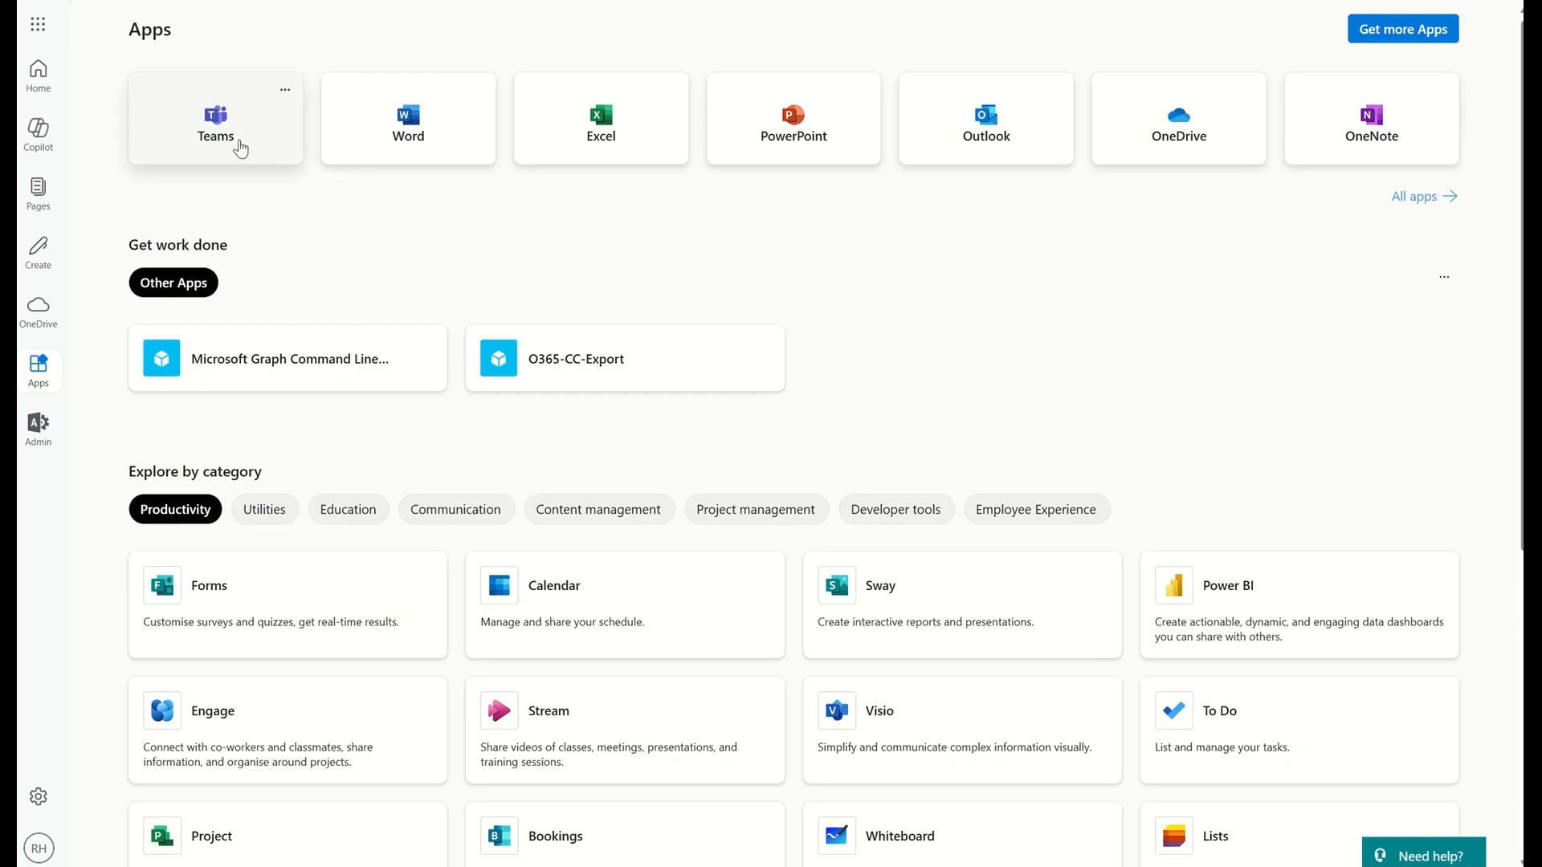
left_click(240, 149)
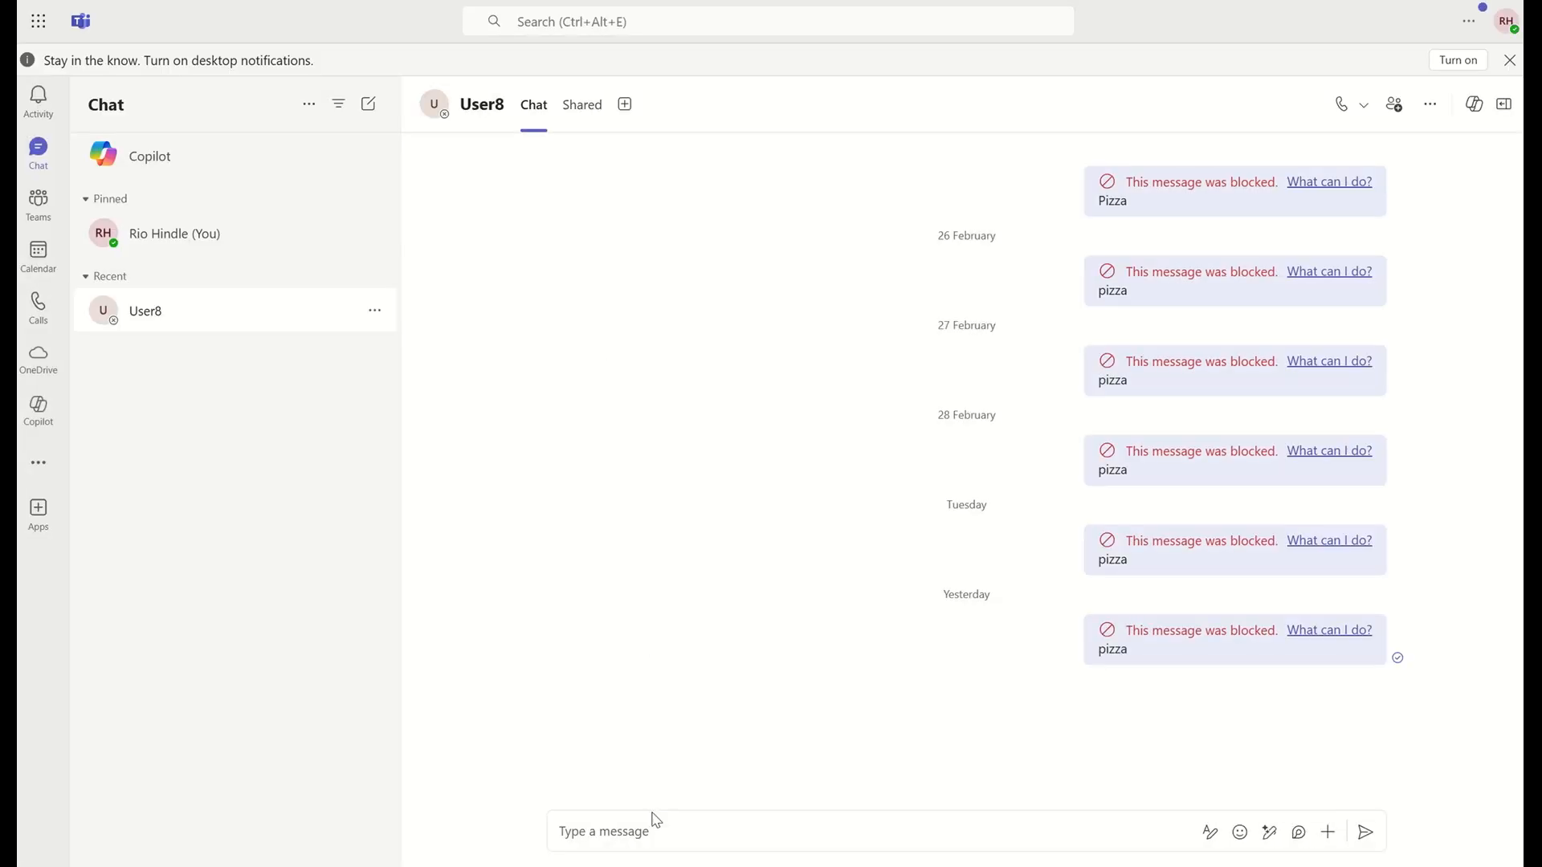
left_click(649, 819)
type("pIZZA")
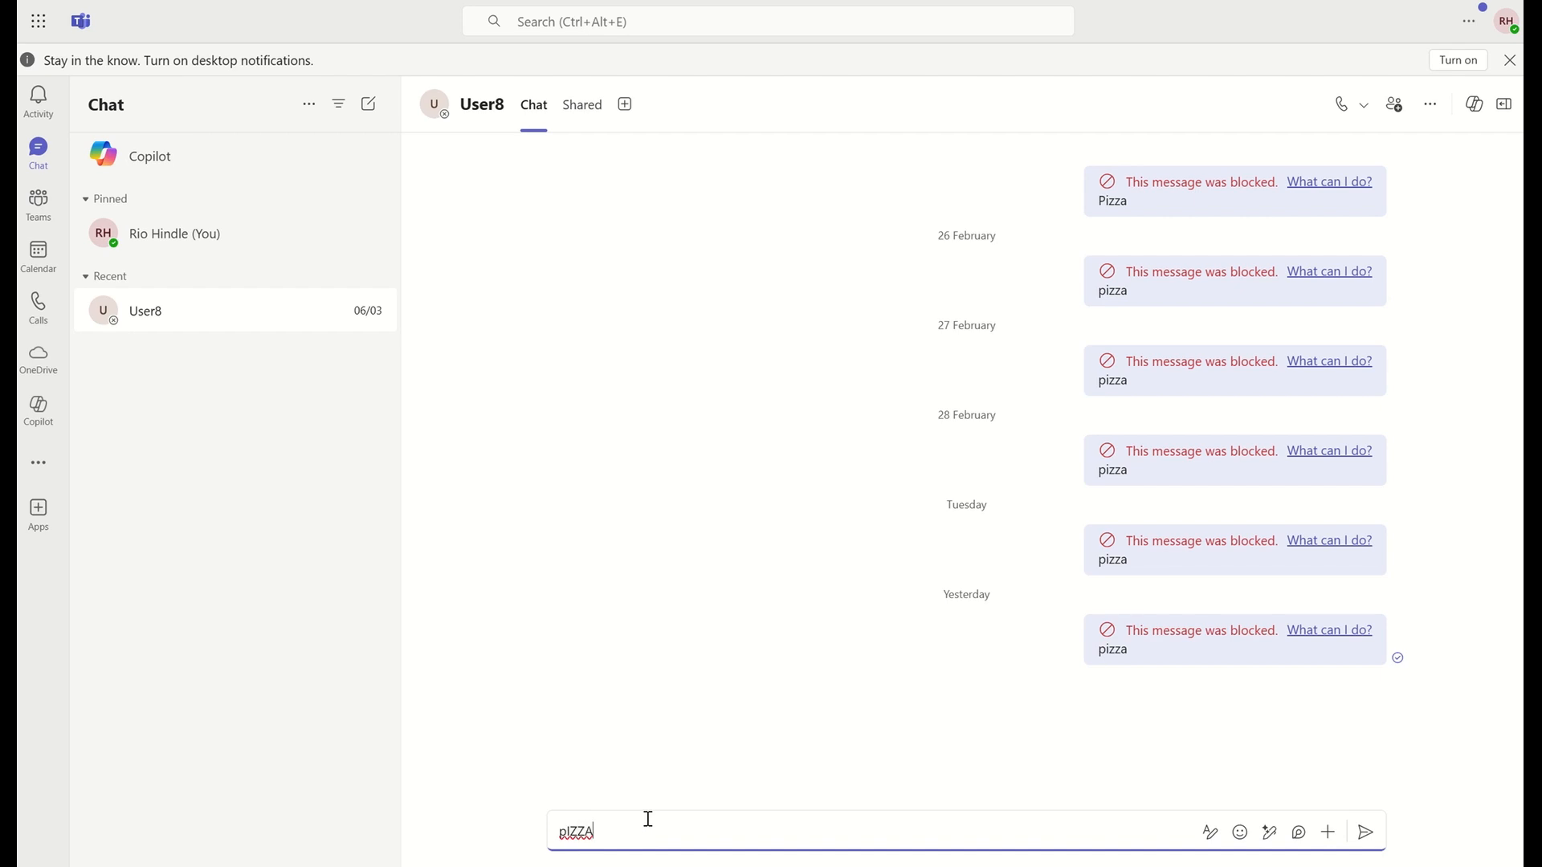
key("Return")
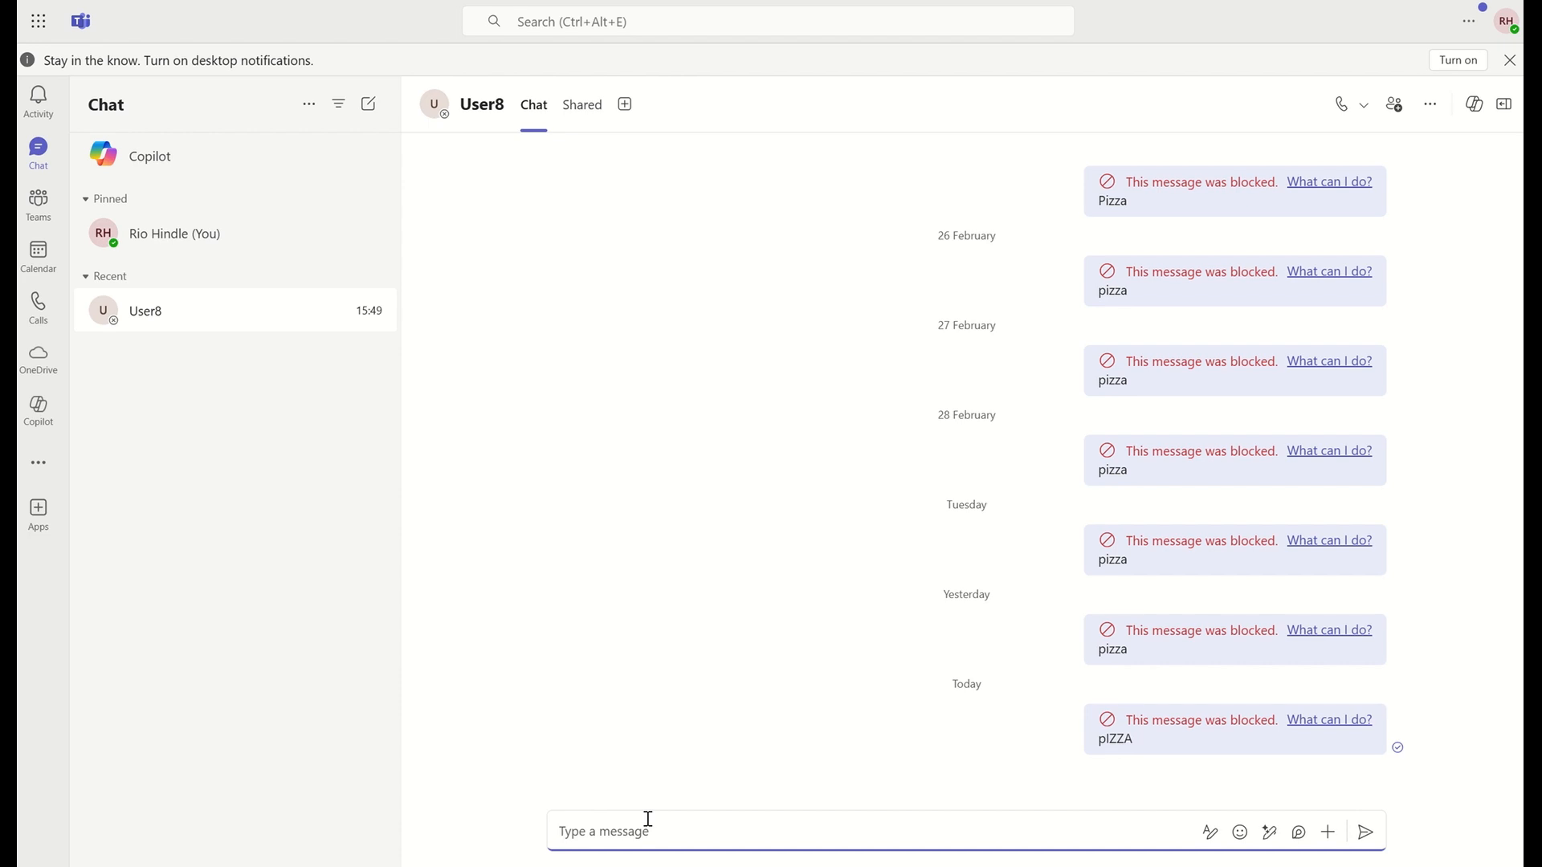
Review the policy explanation for today's blocked message, cancel without reporting it, and return to the Microsoft 365 apps page
left_click(1338, 726)
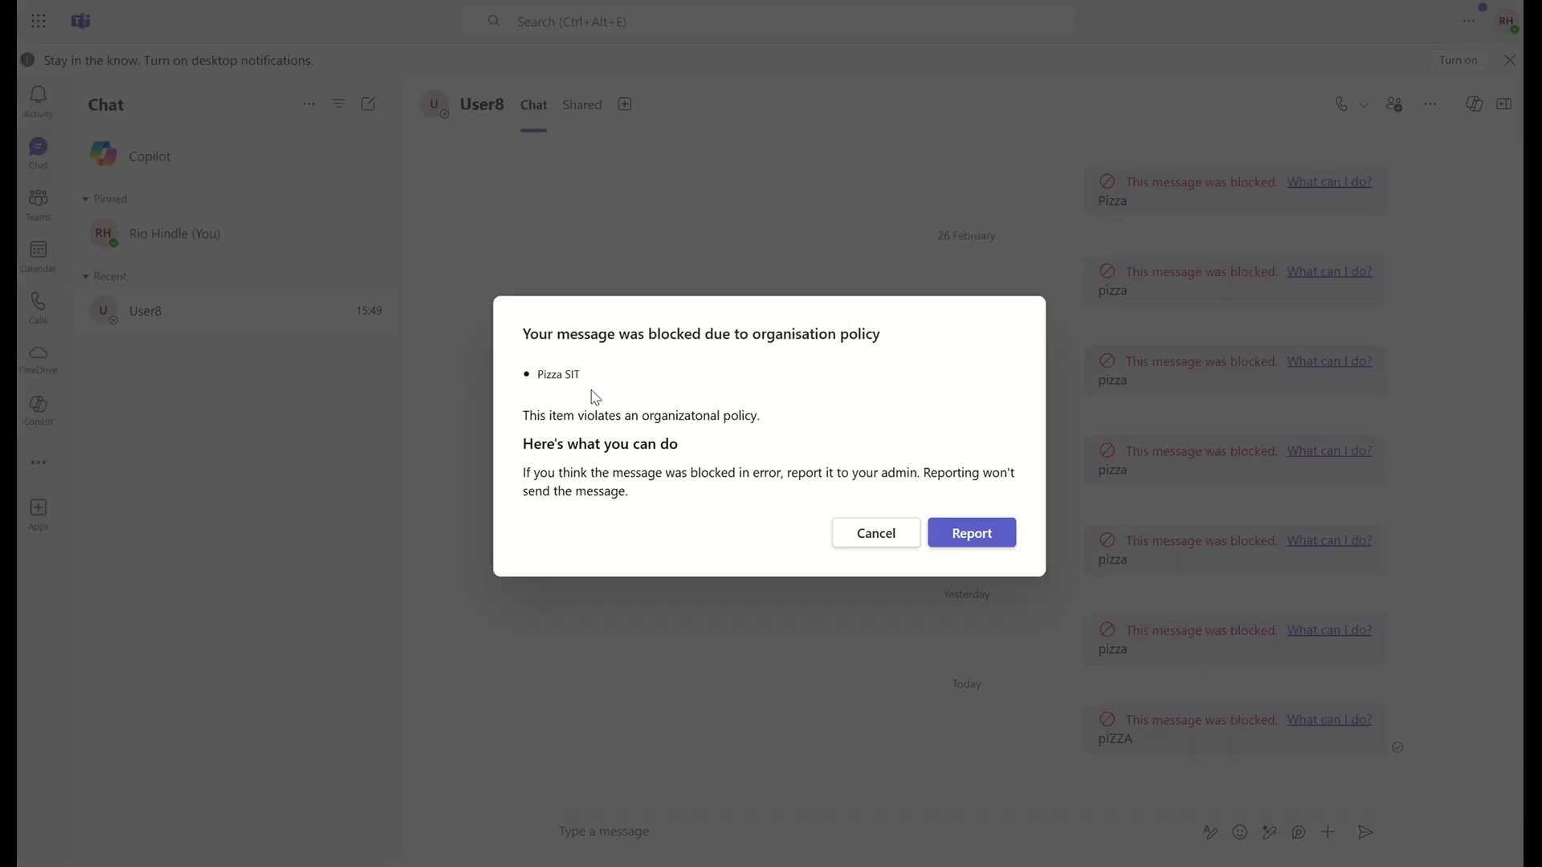
left_click(886, 548)
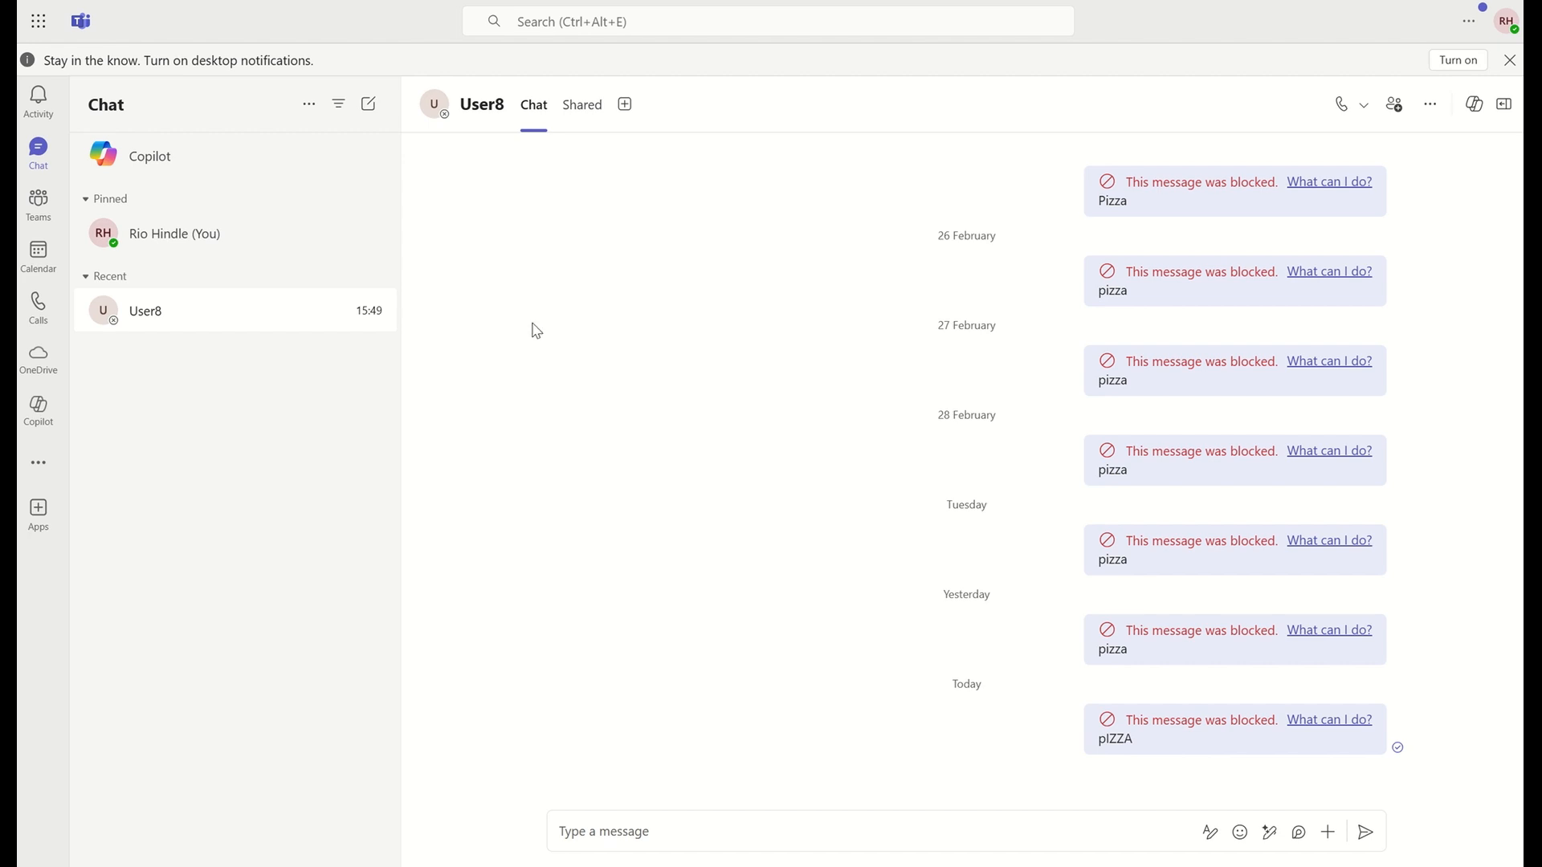
left_click(313, 1)
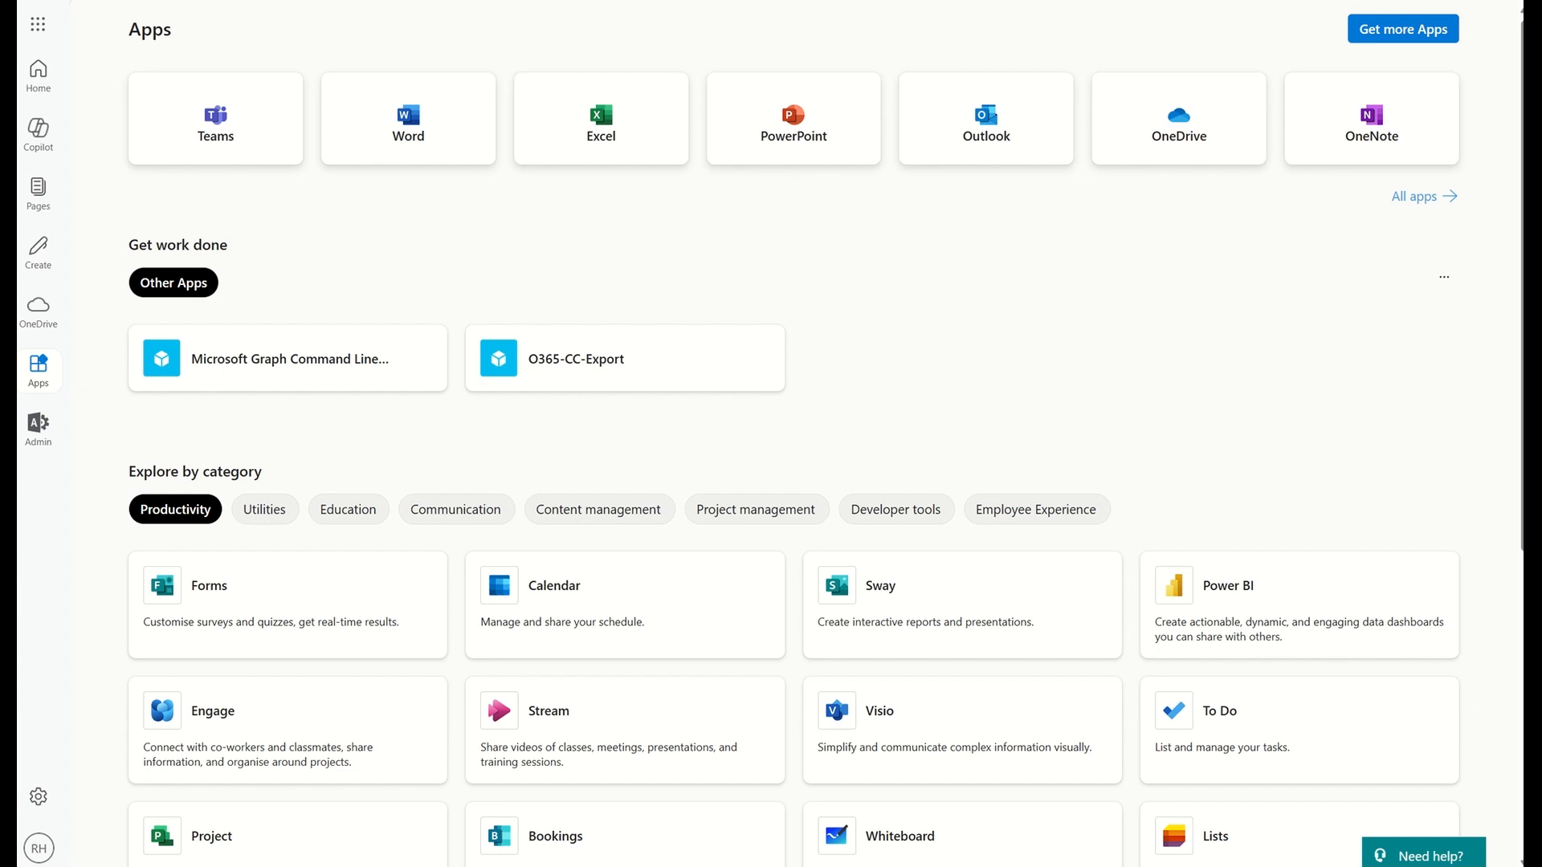
Open purview.microsoft.com in a new browser tab and get started with the new Microsoft Purview portal
key("ctrl+t")
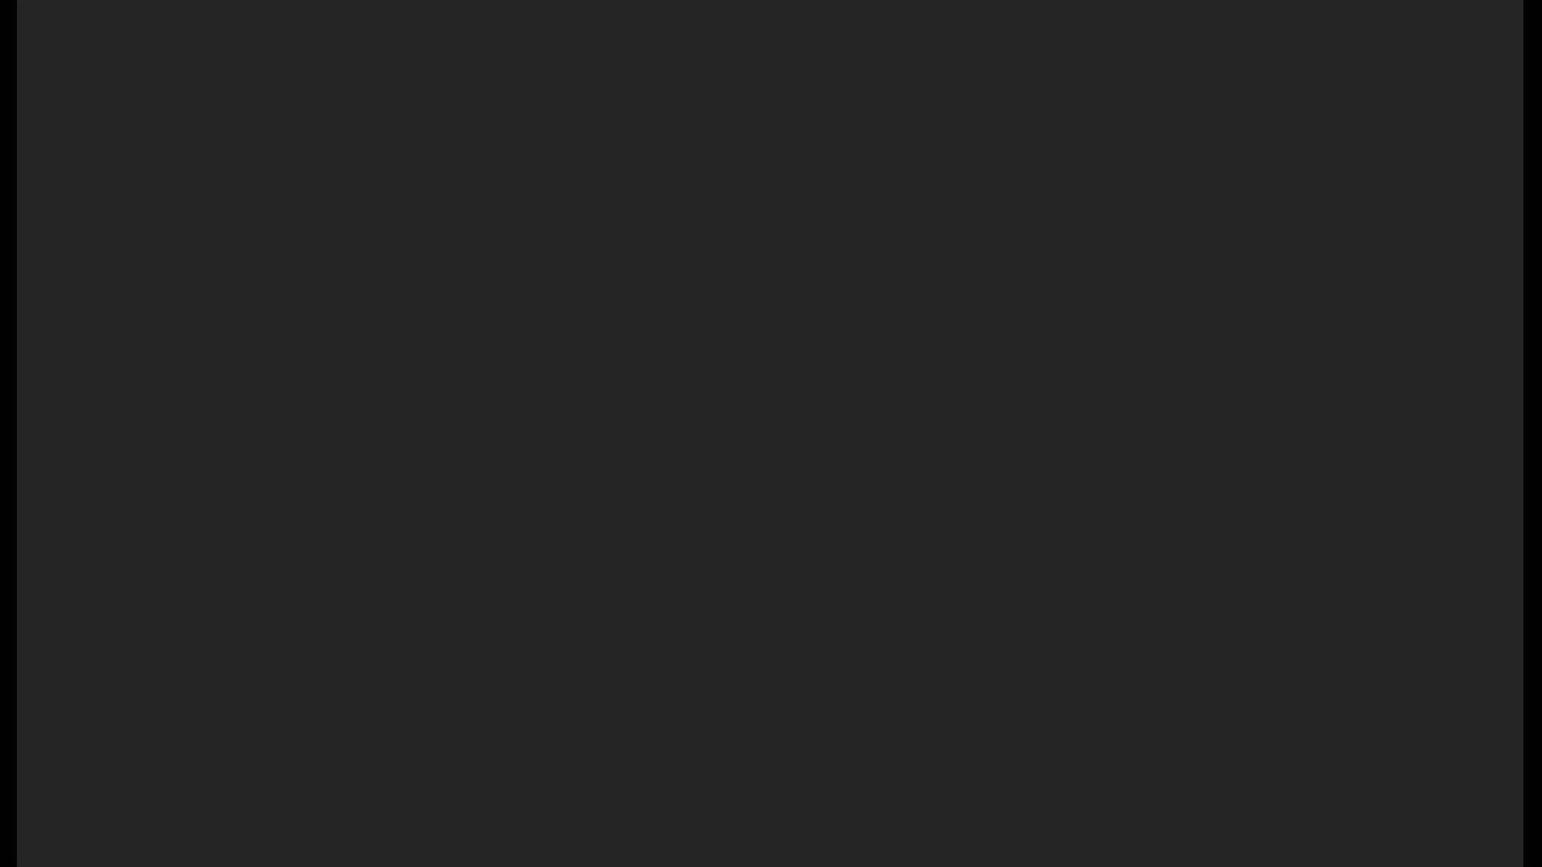
type("purview")
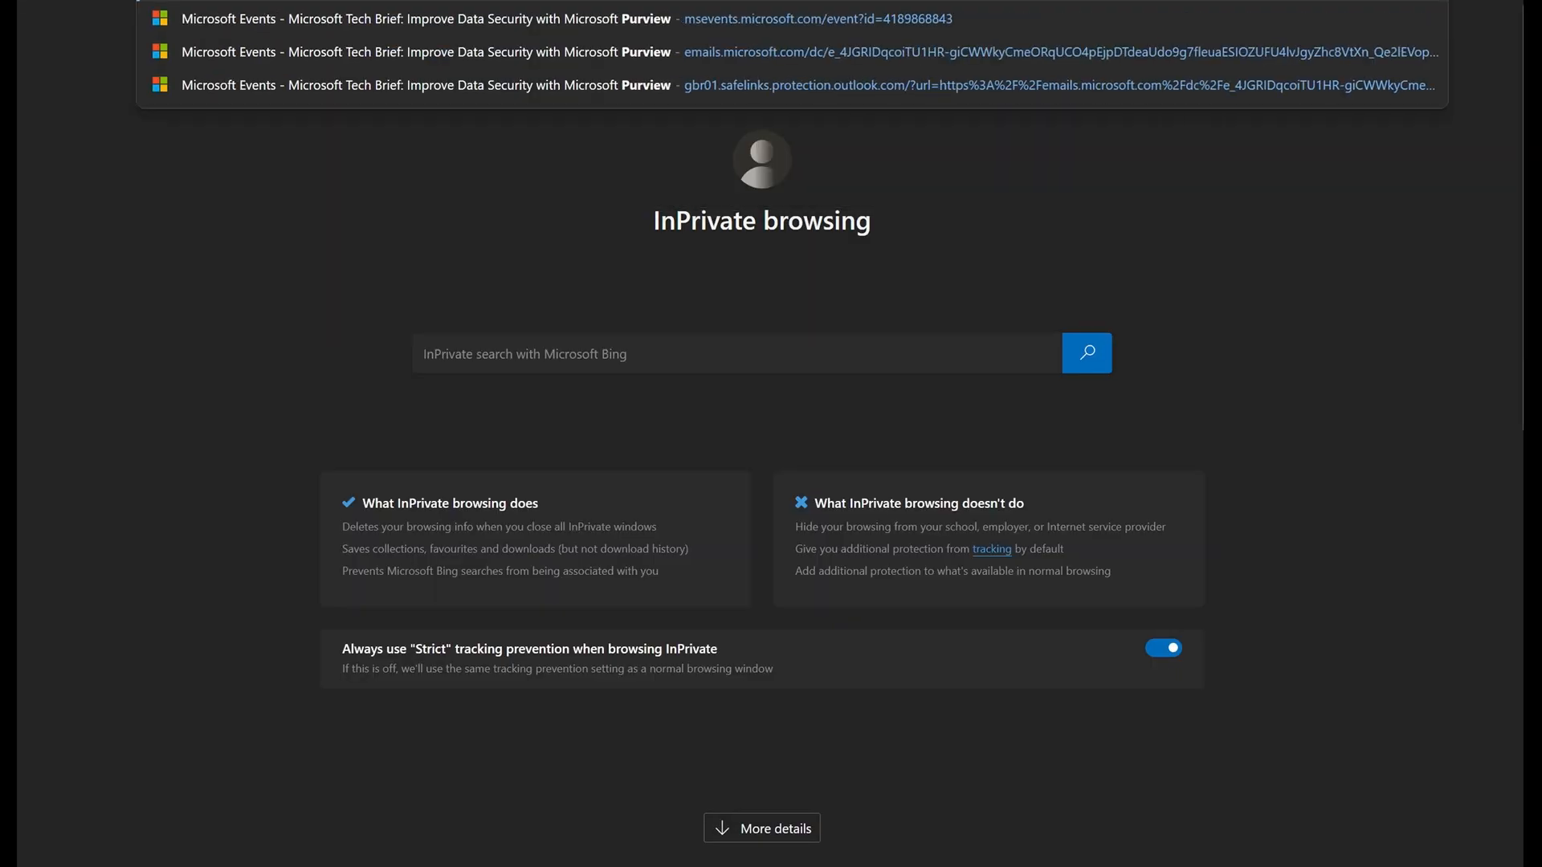
key("BackSpace")
key("BackSpace")
key("BackSpace")
key("BackSpace")
key("BackSpace")
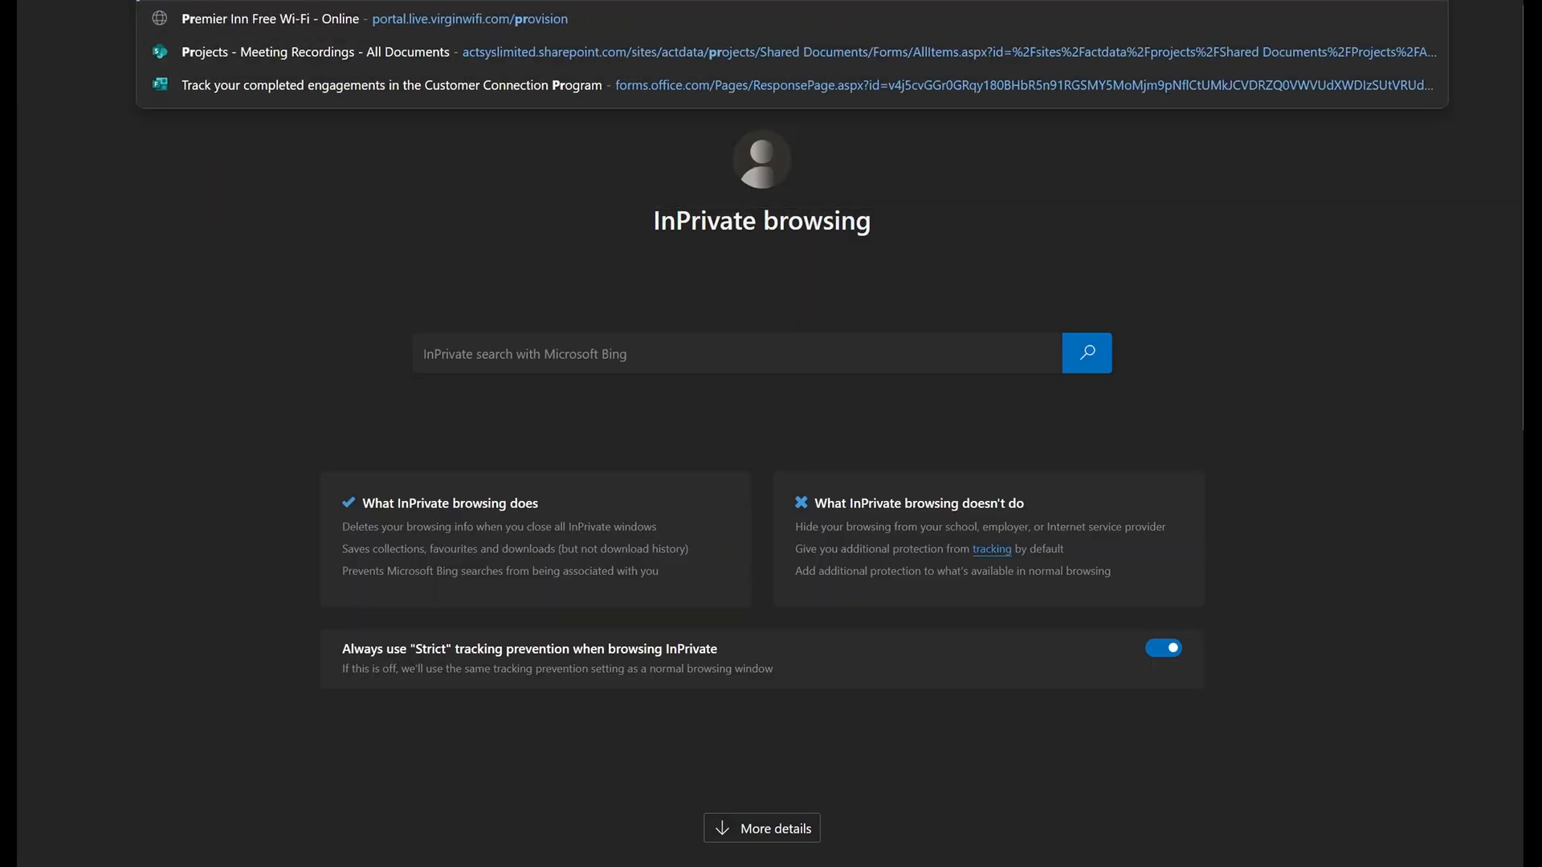
type("r")
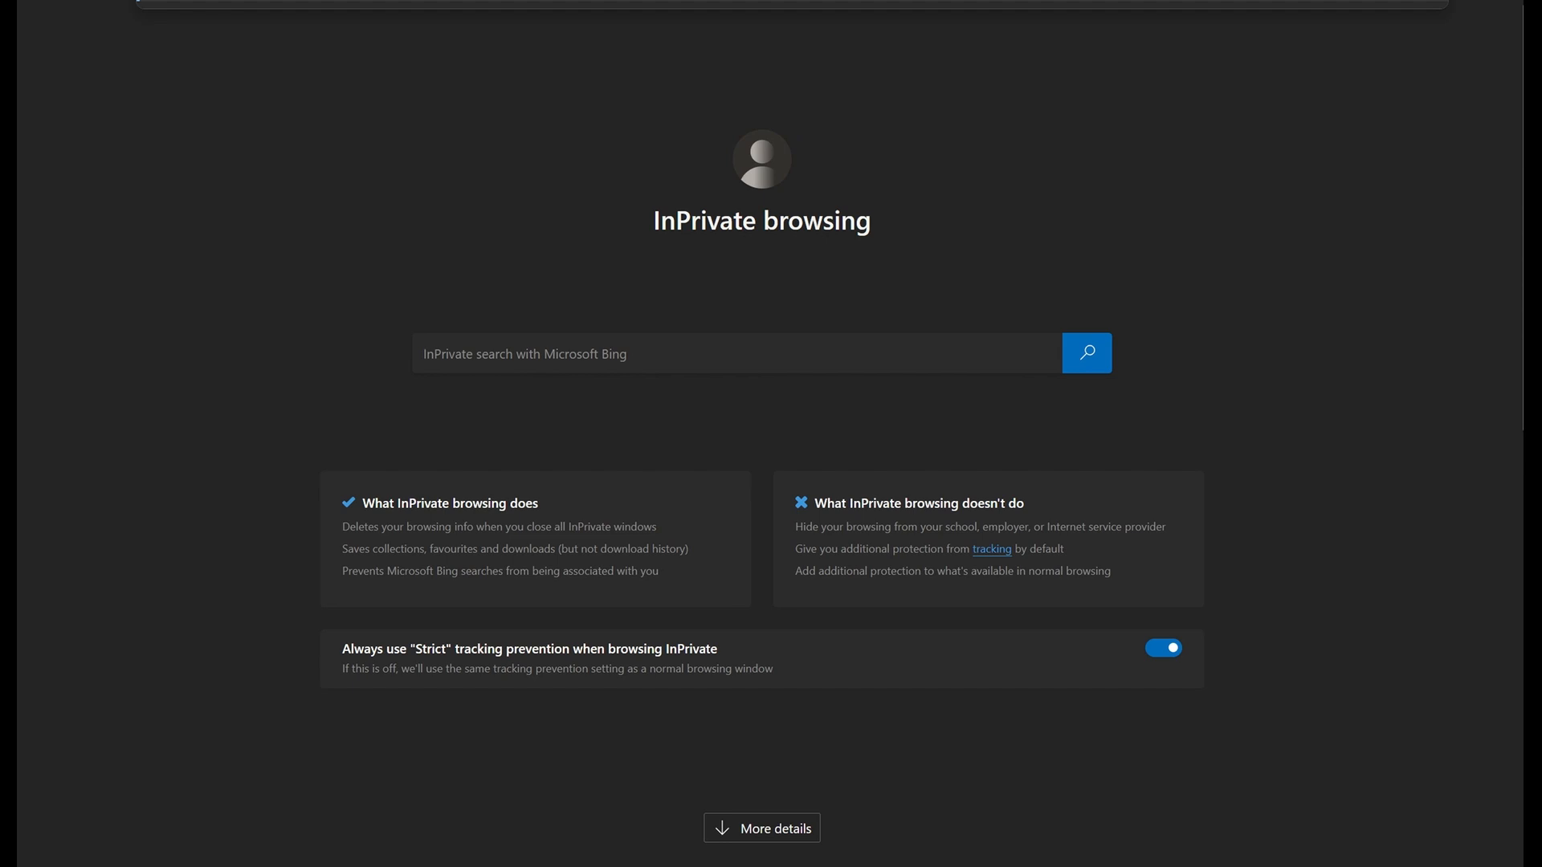
type("view")
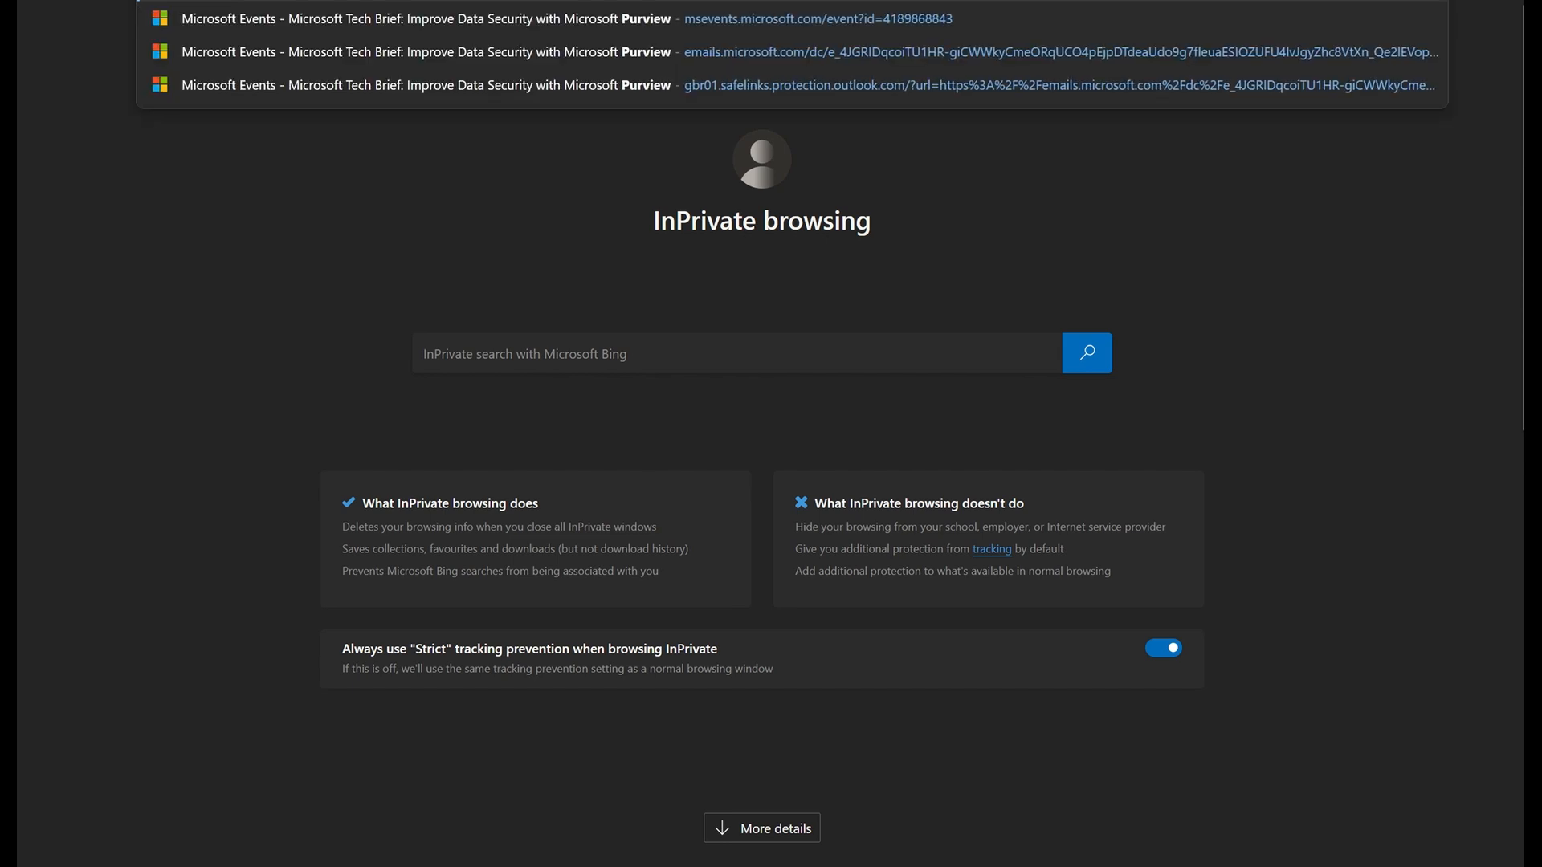
type(".microsoft.com")
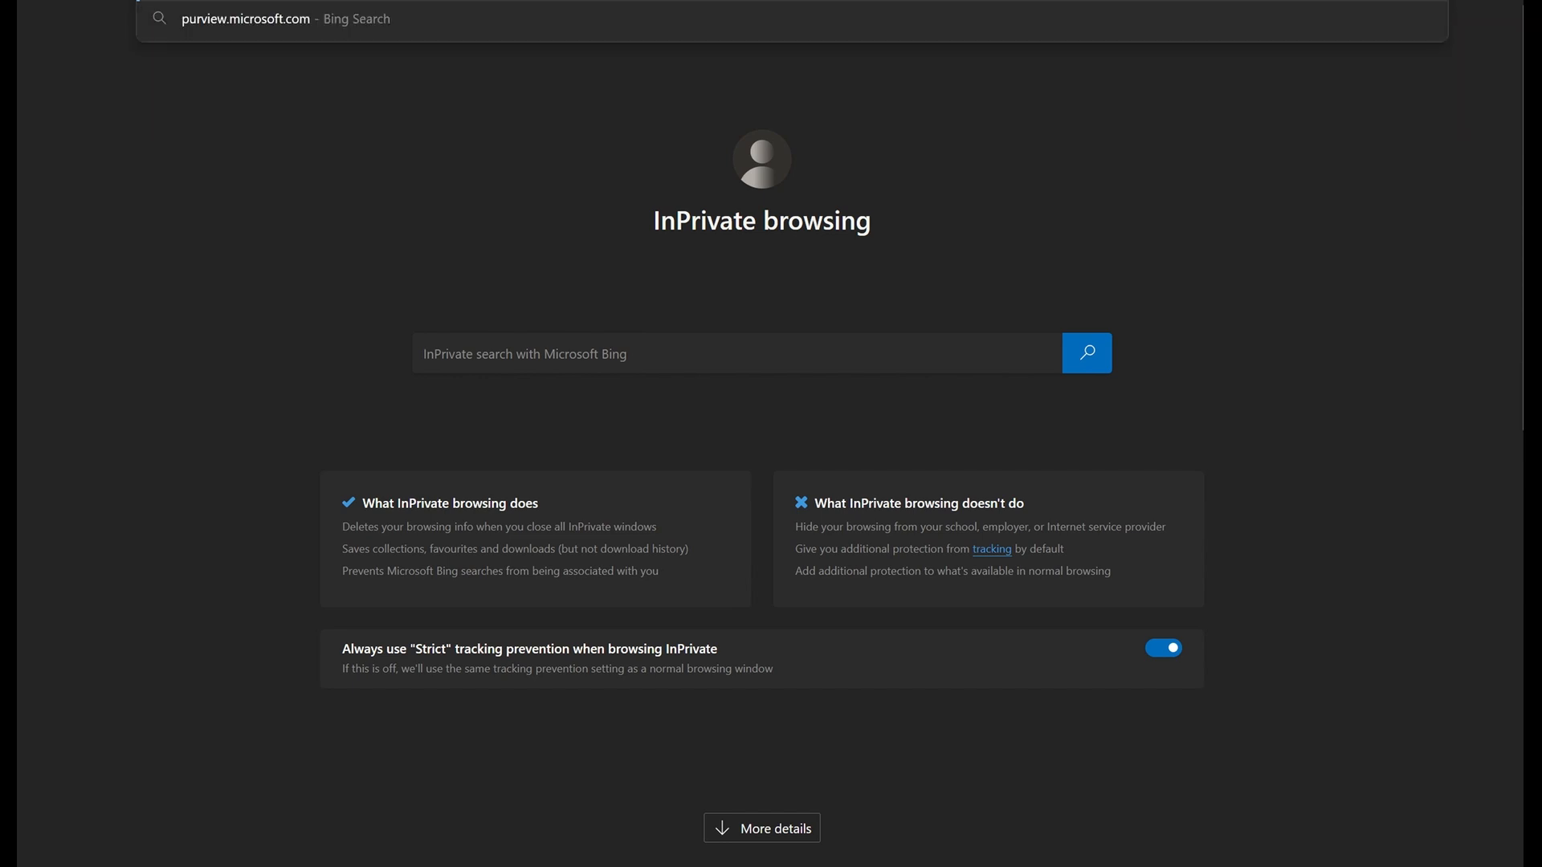
key("Return")
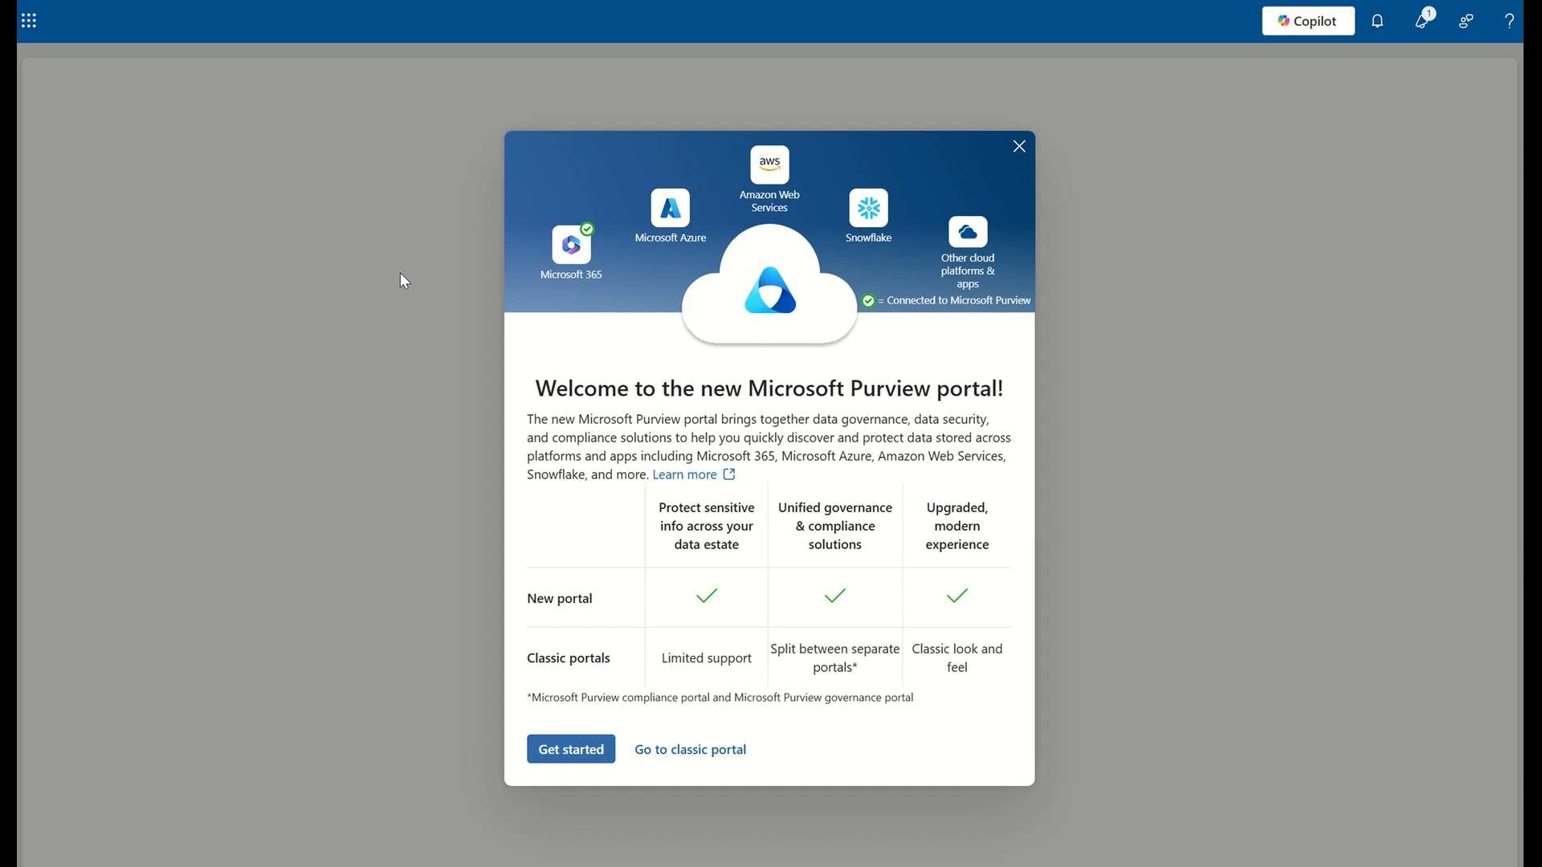
left_click(570, 749)
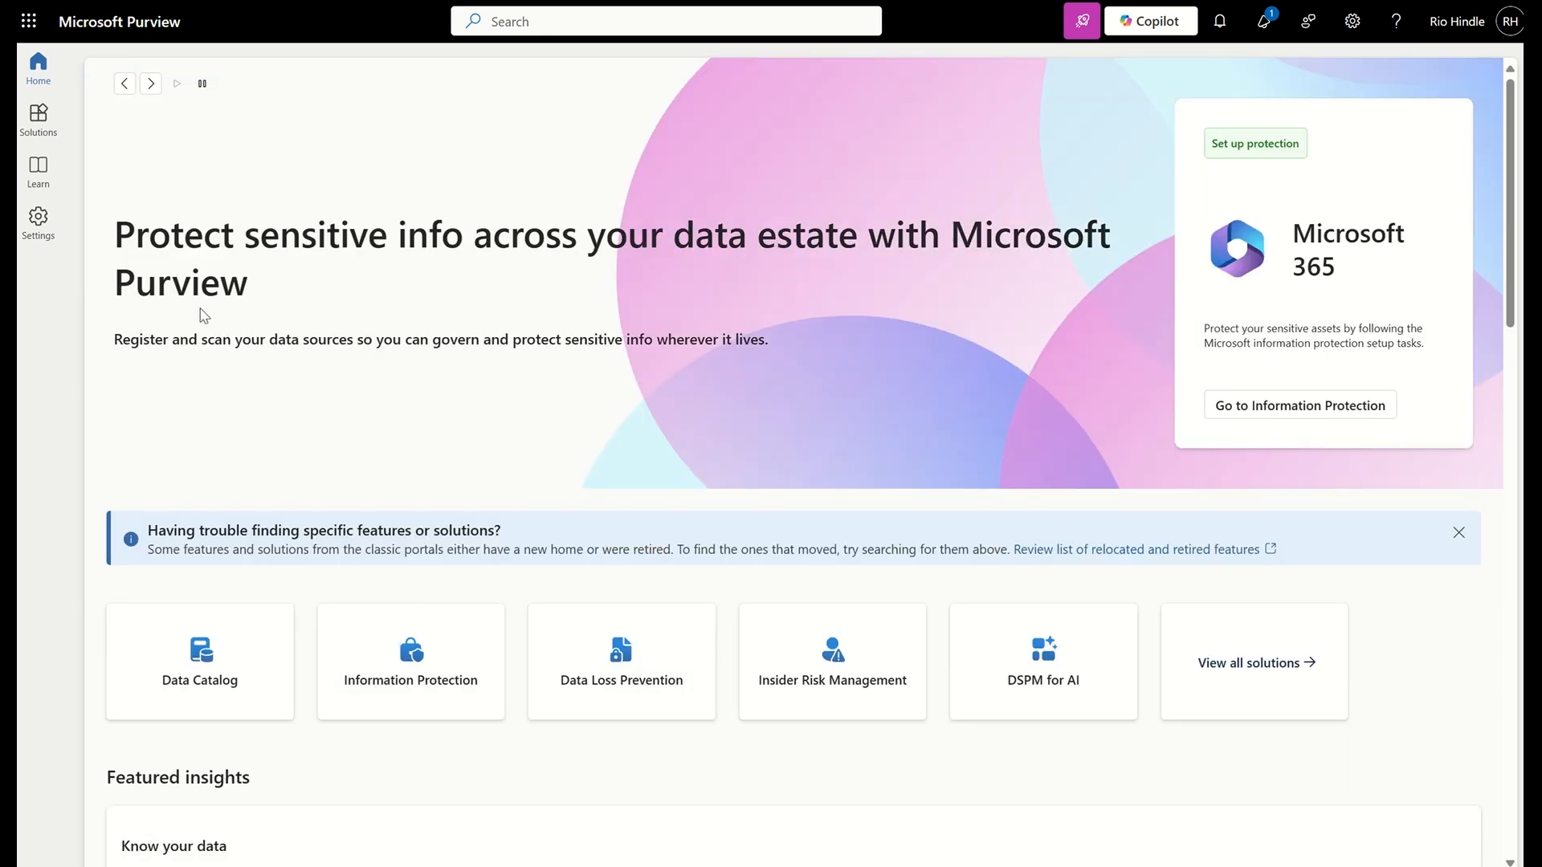
Open the Purview settings and view the options under Roles and scopes
left_click(44, 232)
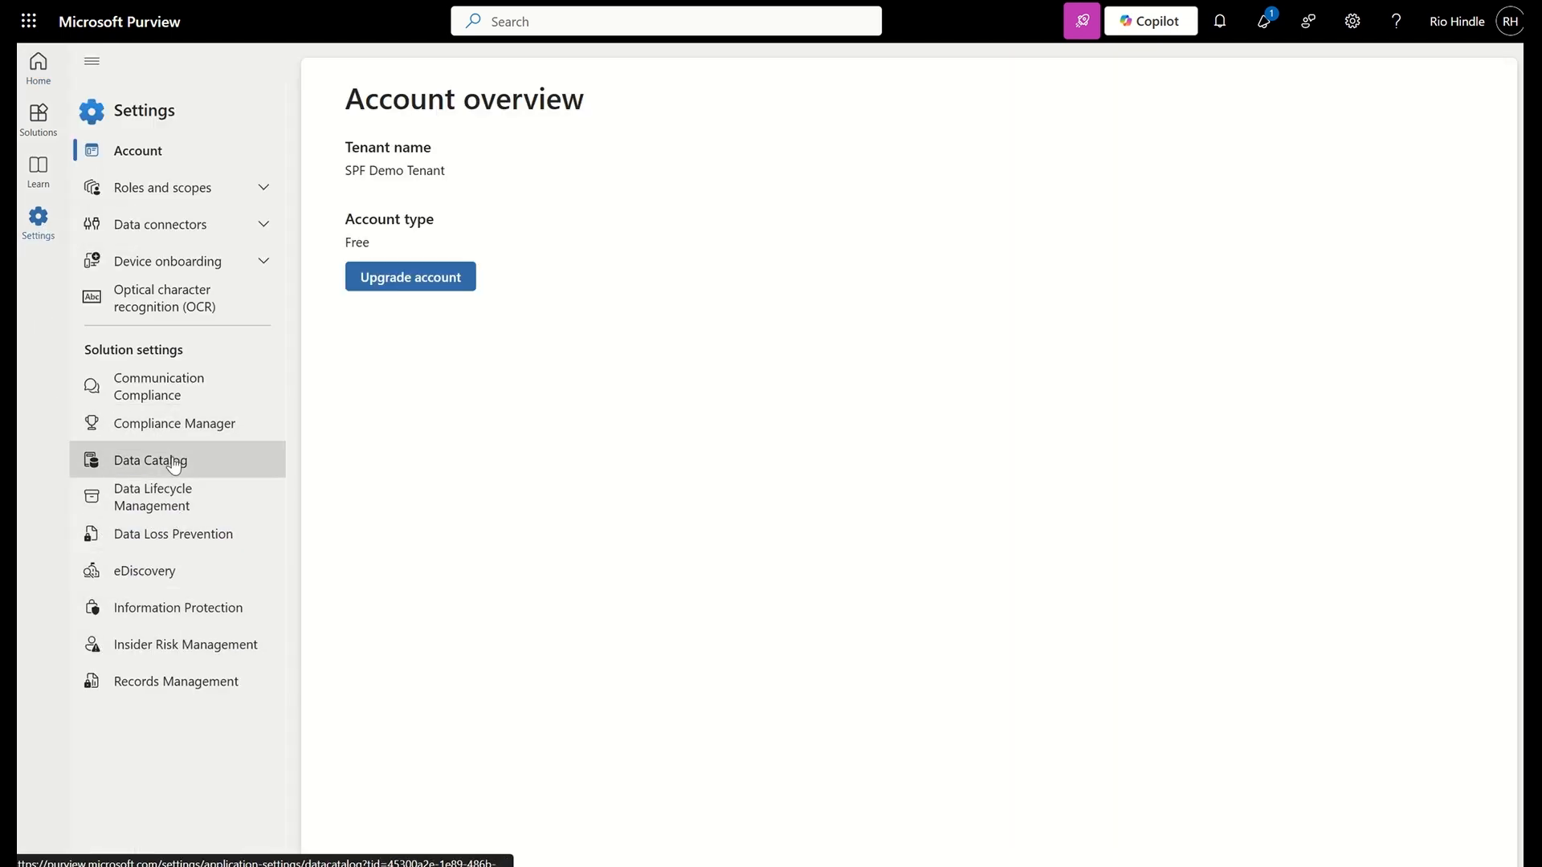
left_click(171, 200)
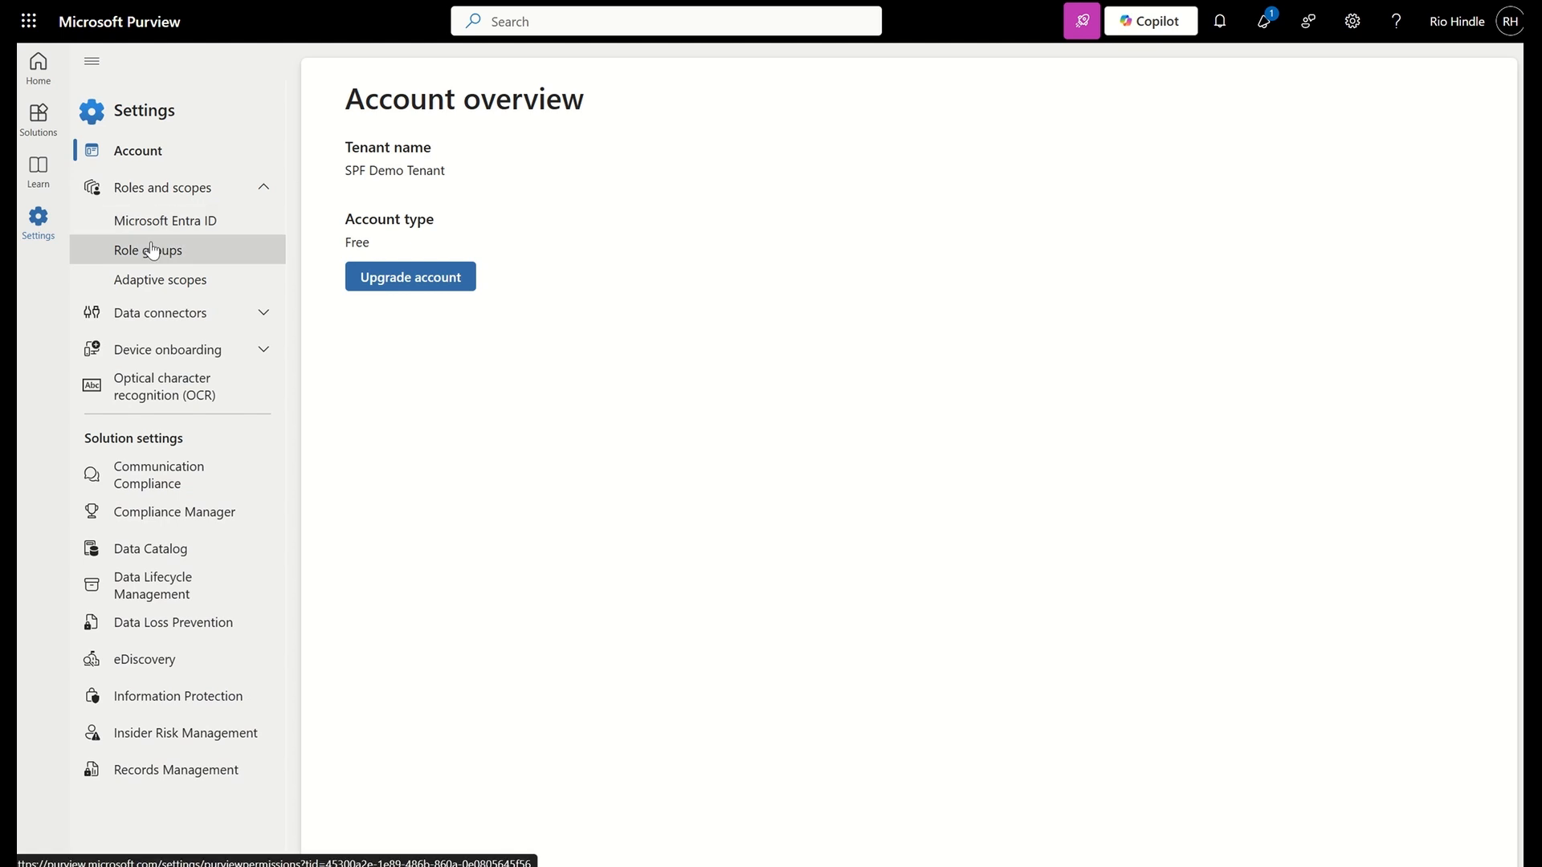
left_click(251, 186)
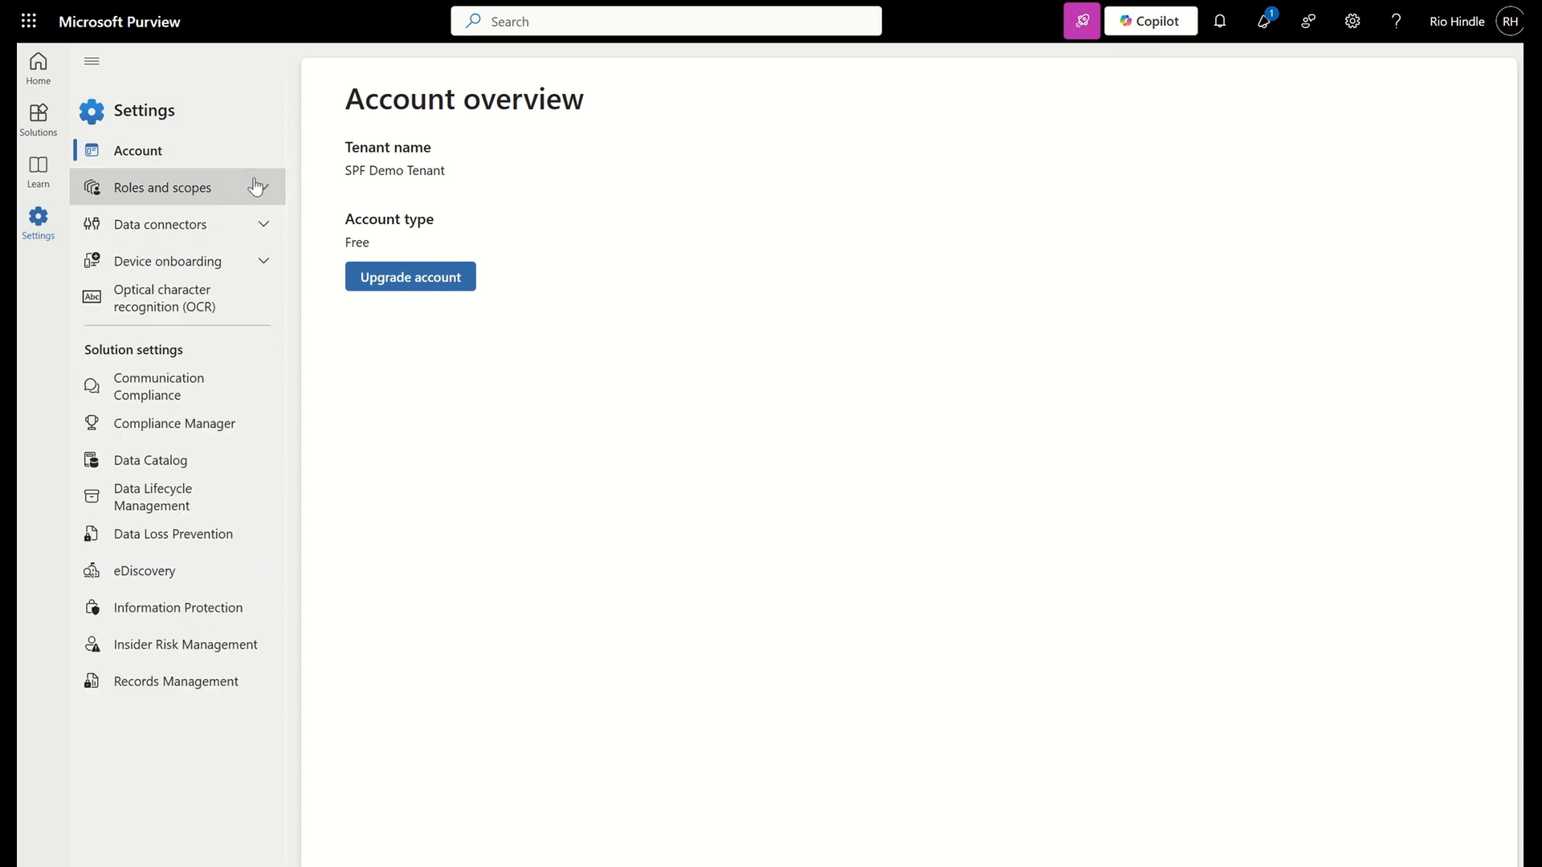
Open All connectors under Data connectors and look through the list of available non-Microsoft data connectors
left_click(229, 227)
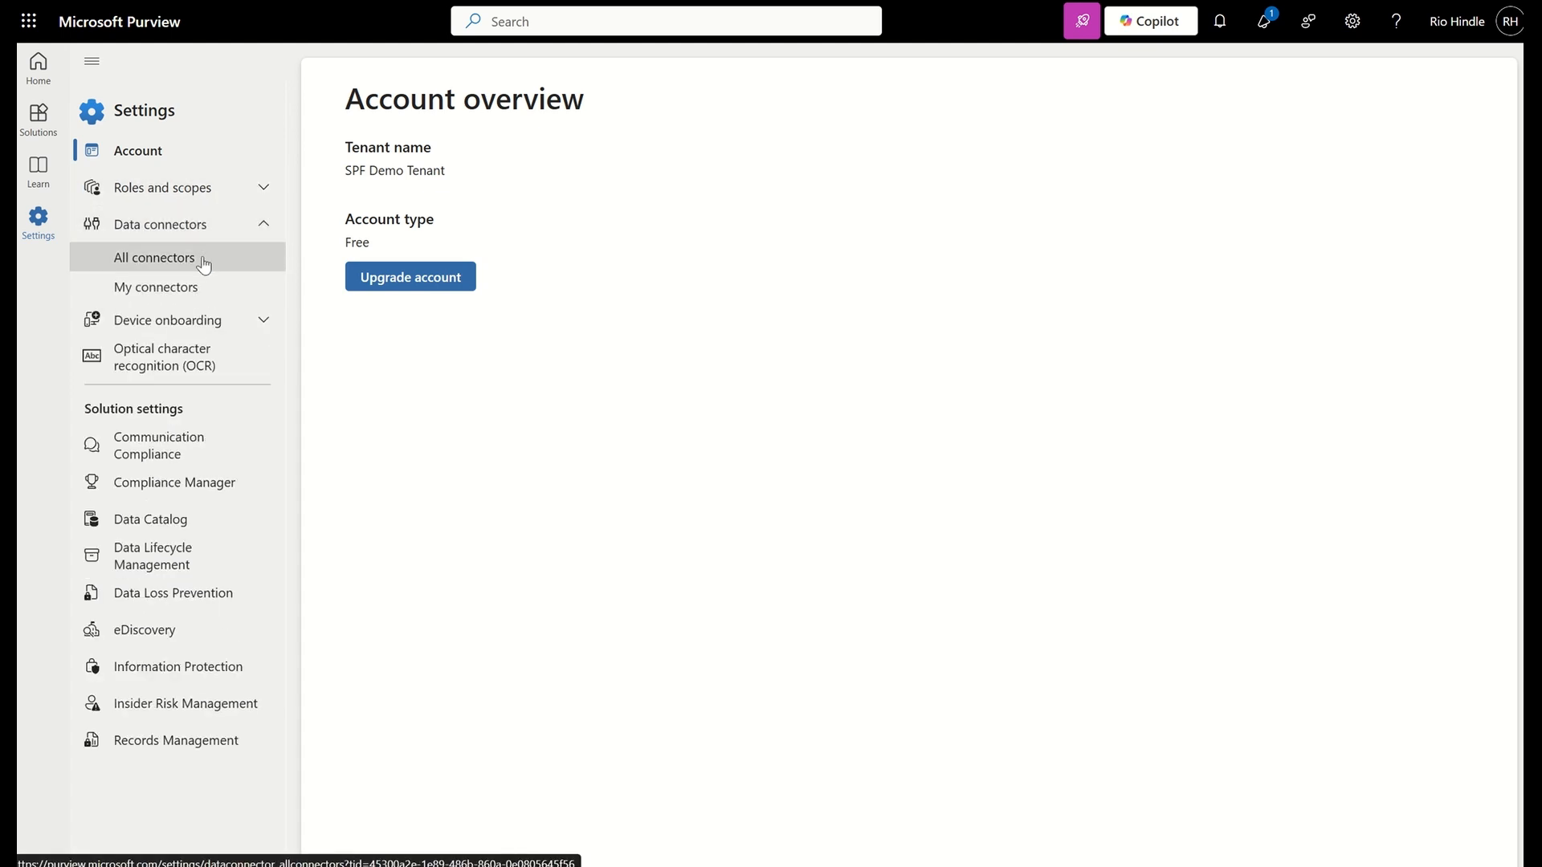
left_click(203, 259)
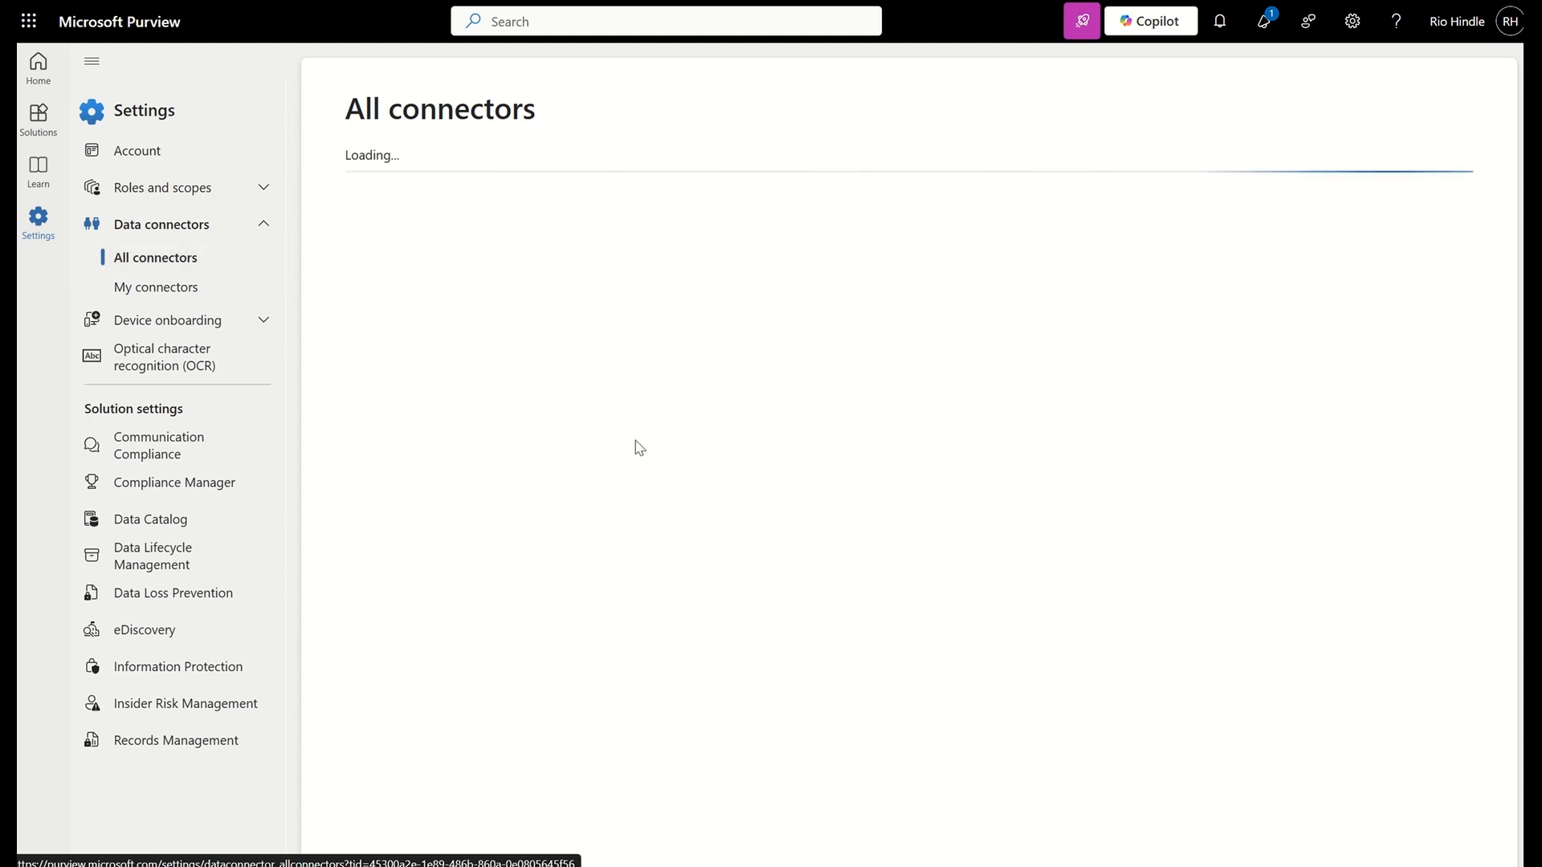
scroll(639, 447, "down", 1)
scroll(639, 447, "down", 5)
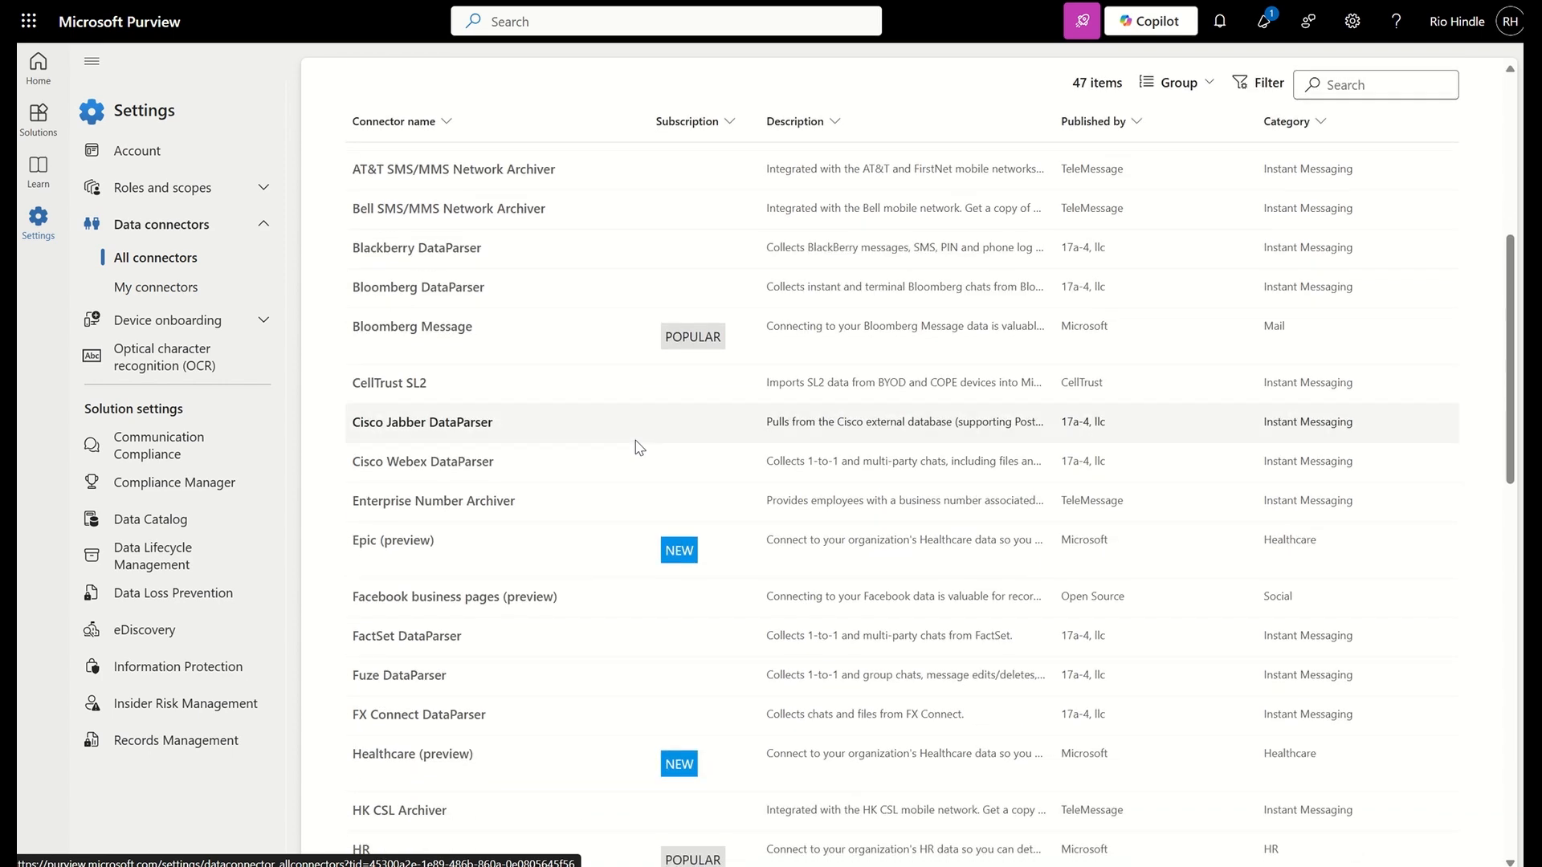
scroll(639, 447, "down", 3)
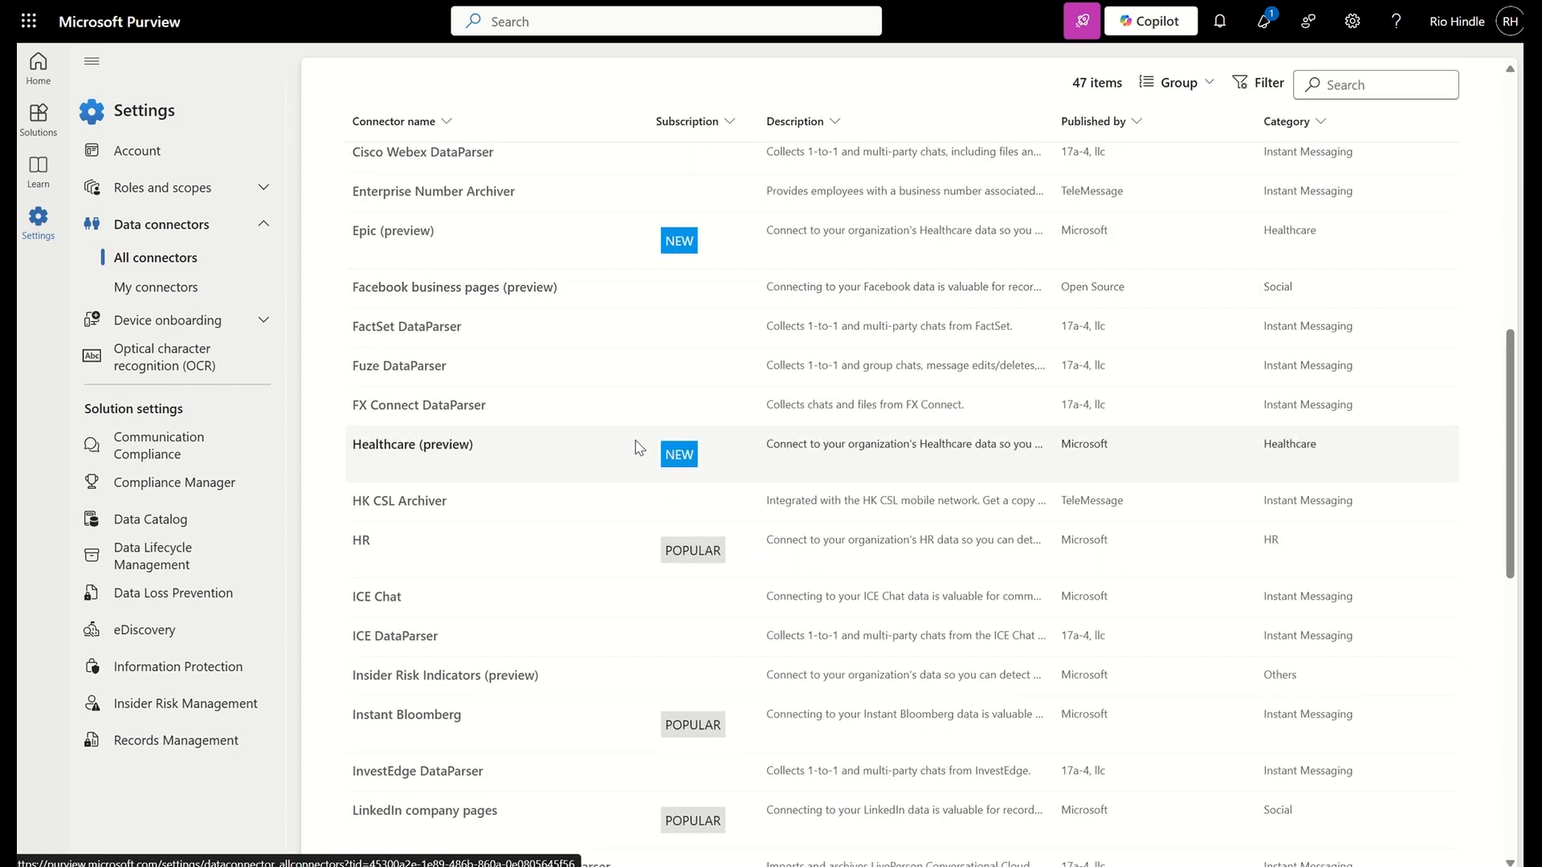
scroll(640, 447, "down", 2)
scroll(640, 447, "up", 10)
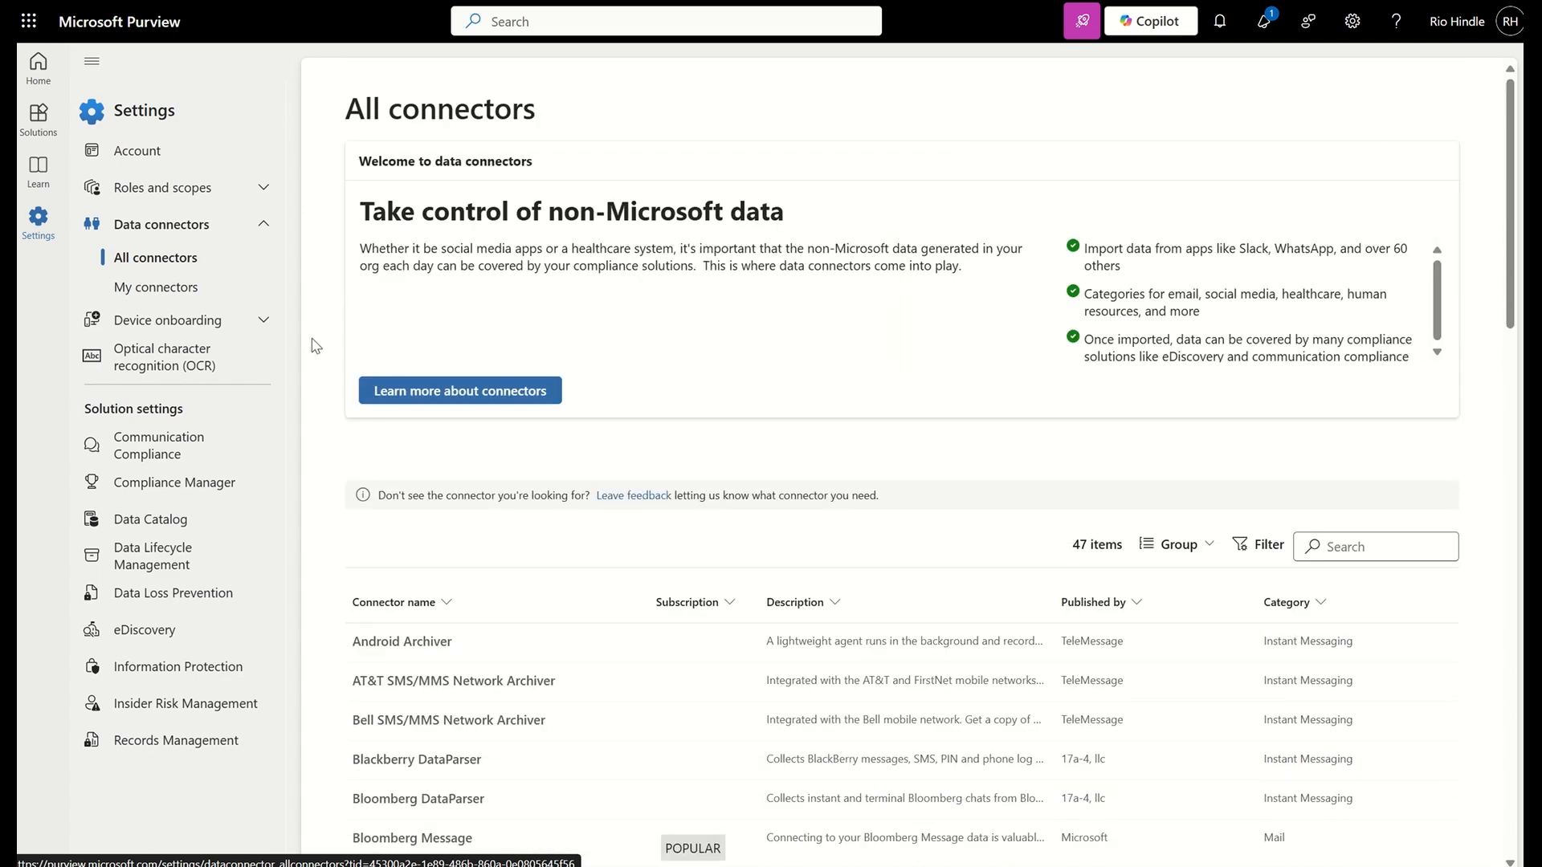
View the Device onboarding options in the settings, and open the Optical character recognition (OCR) page
left_click(218, 326)
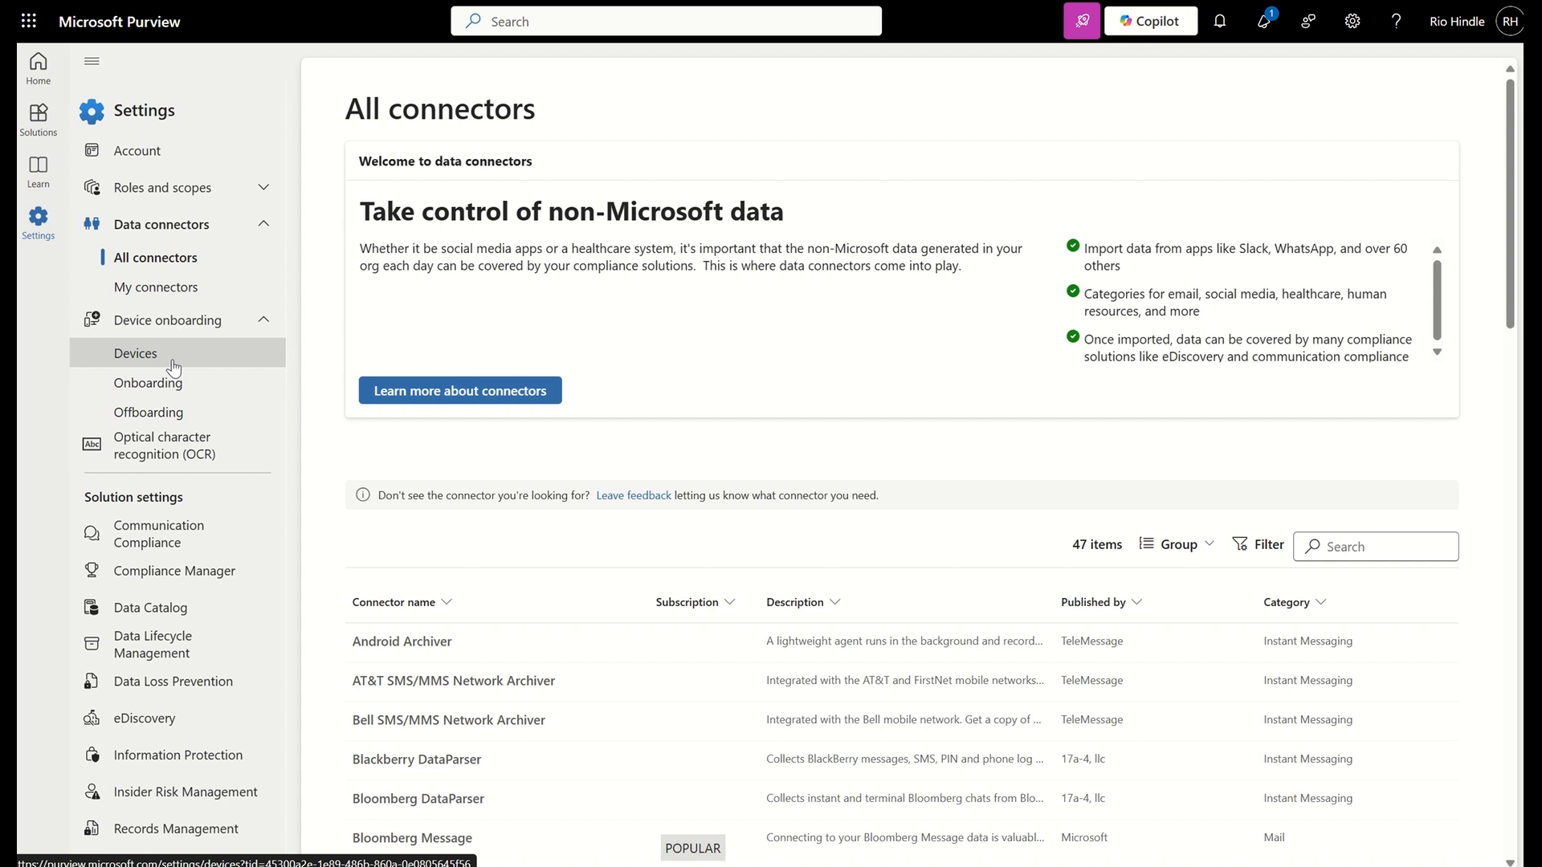
left_click(164, 458)
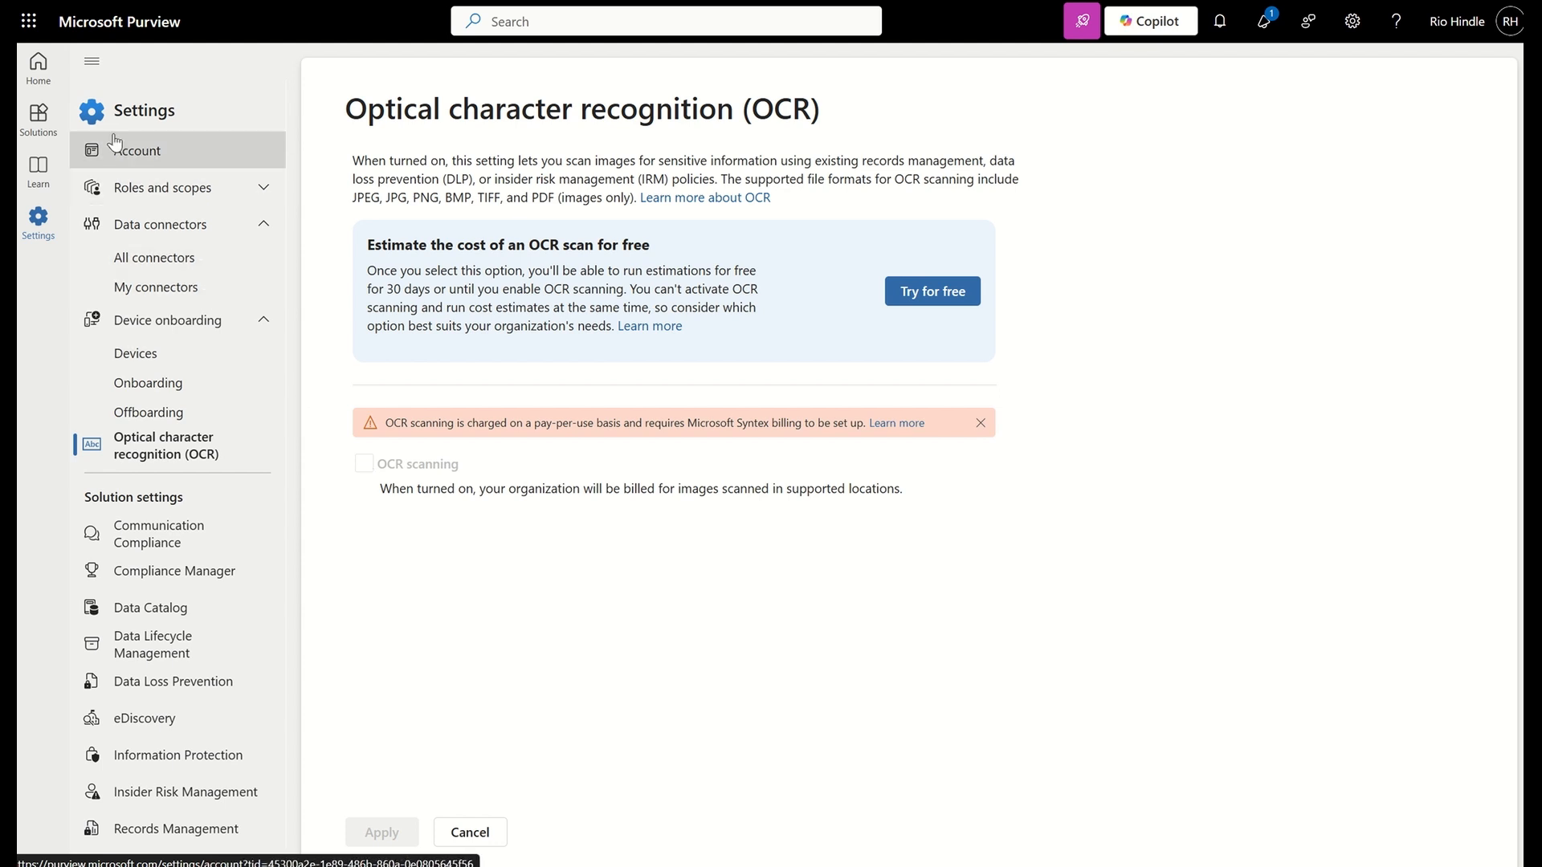
Open the sensitivity labels of the Information Protection solution and expand the Highly Confidential label
left_click(40, 117)
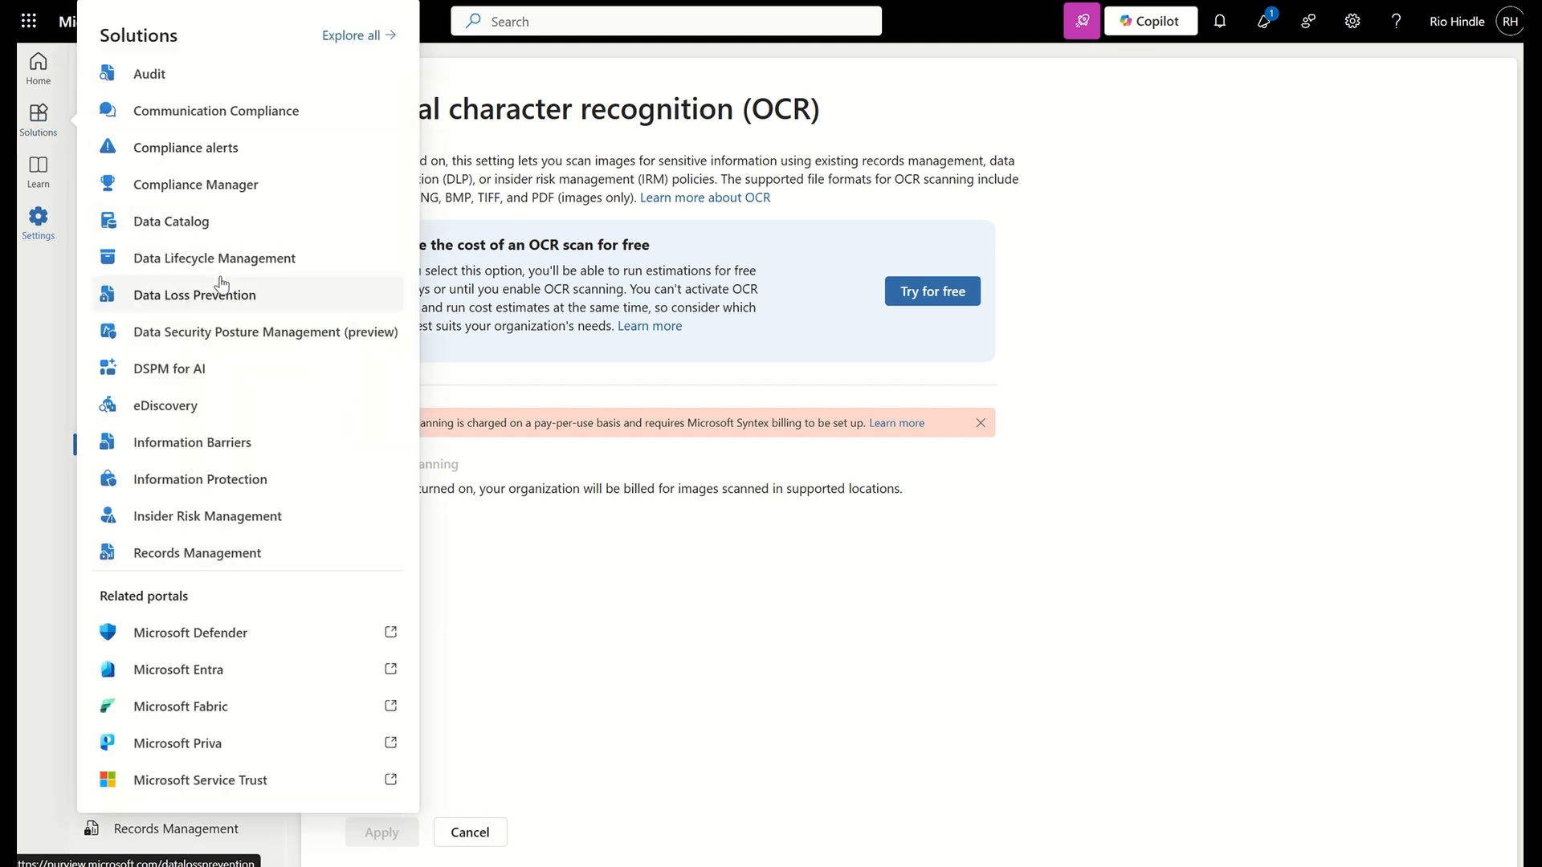
left_click(193, 485)
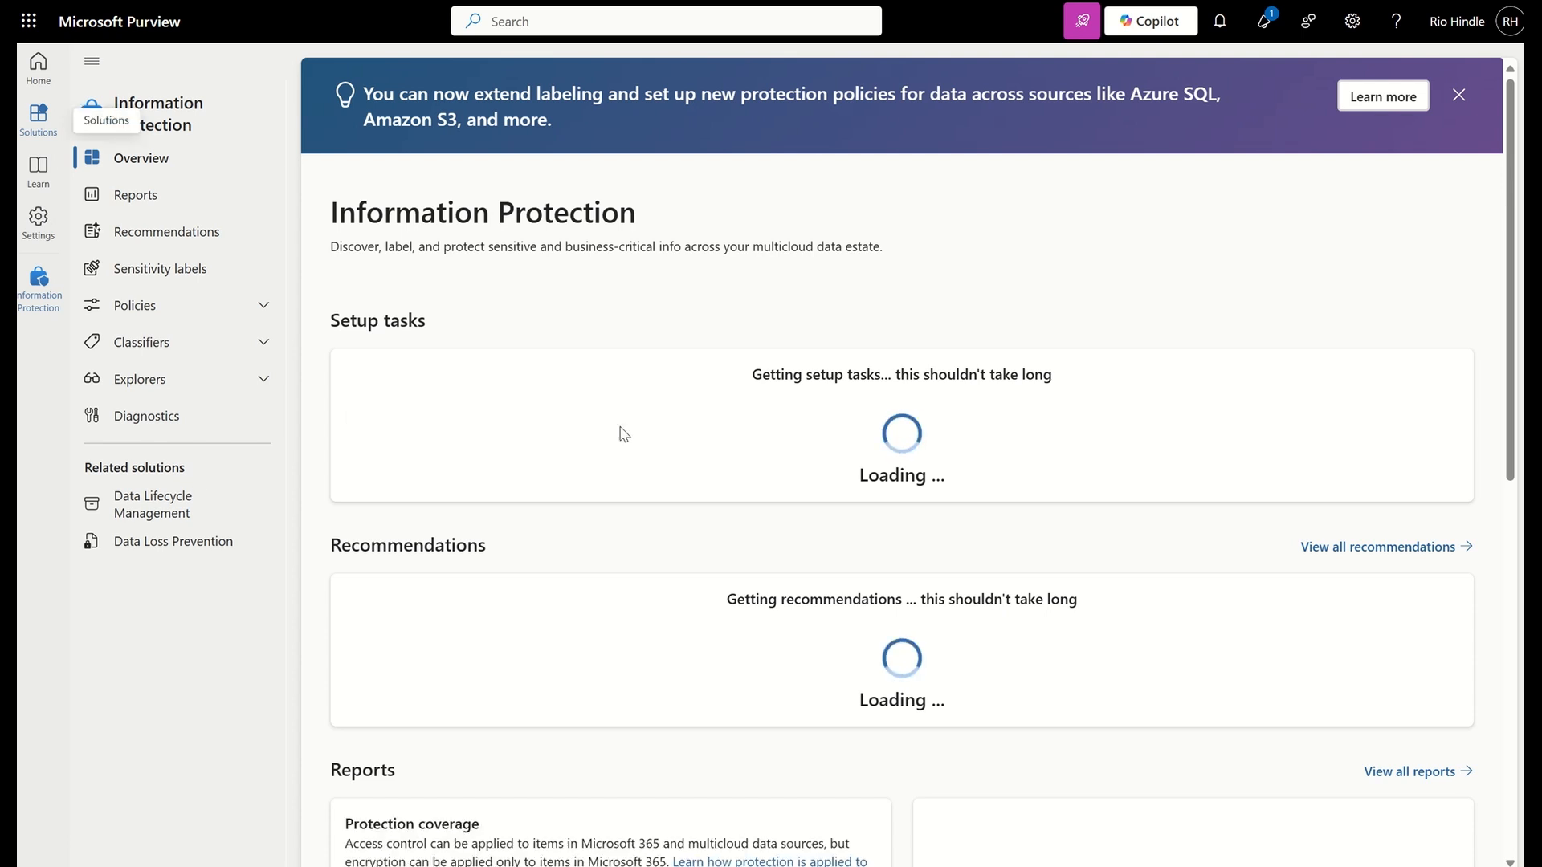
left_click(216, 277)
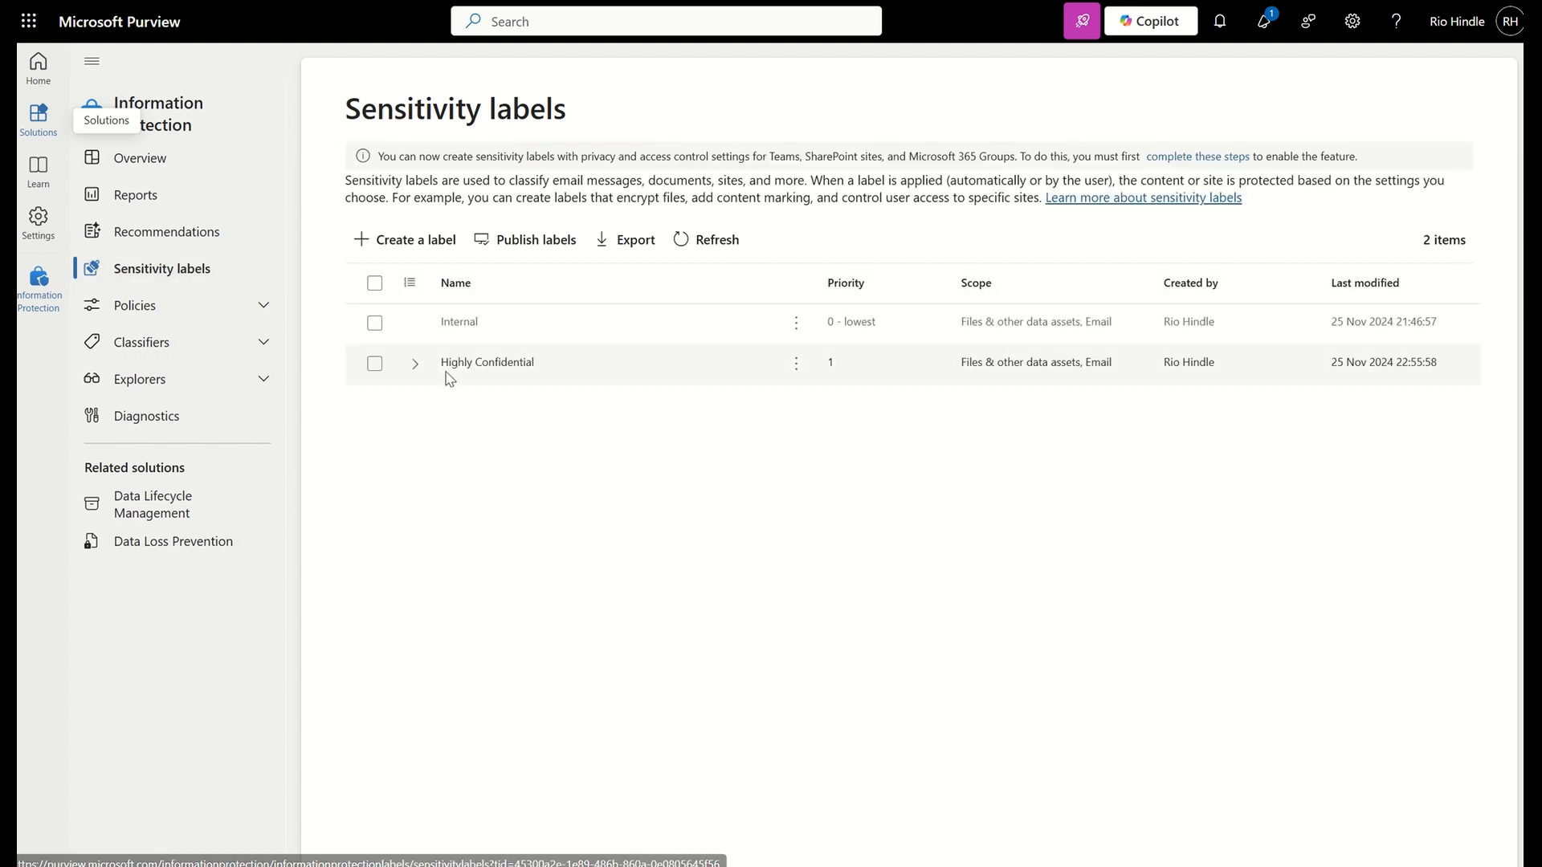
left_click(415, 364)
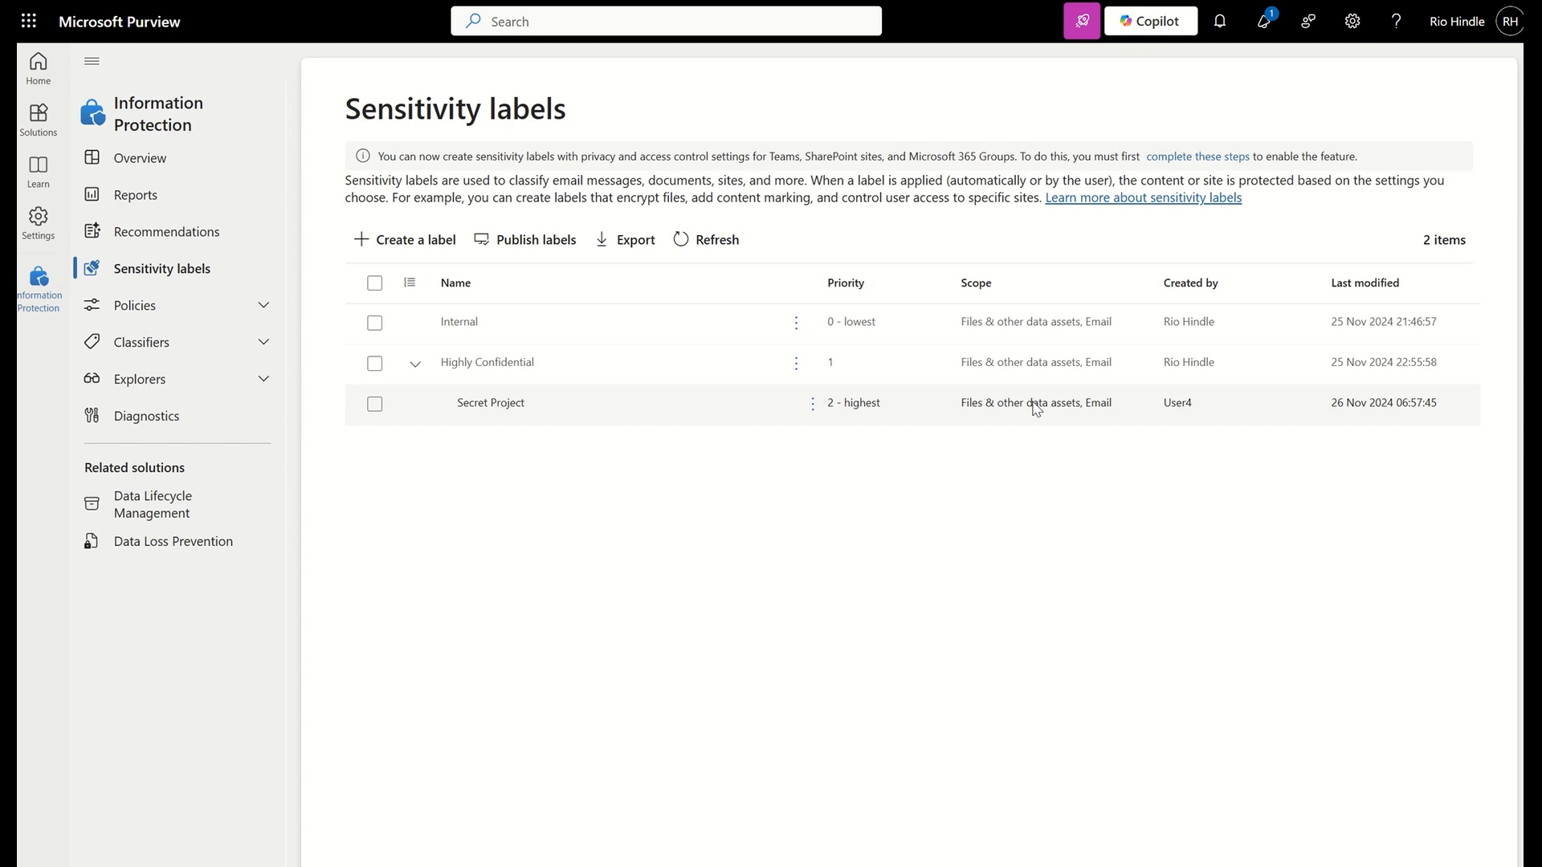
Start a new sensitivity label and enter Label1 as both its name and its display name
left_click(409, 241)
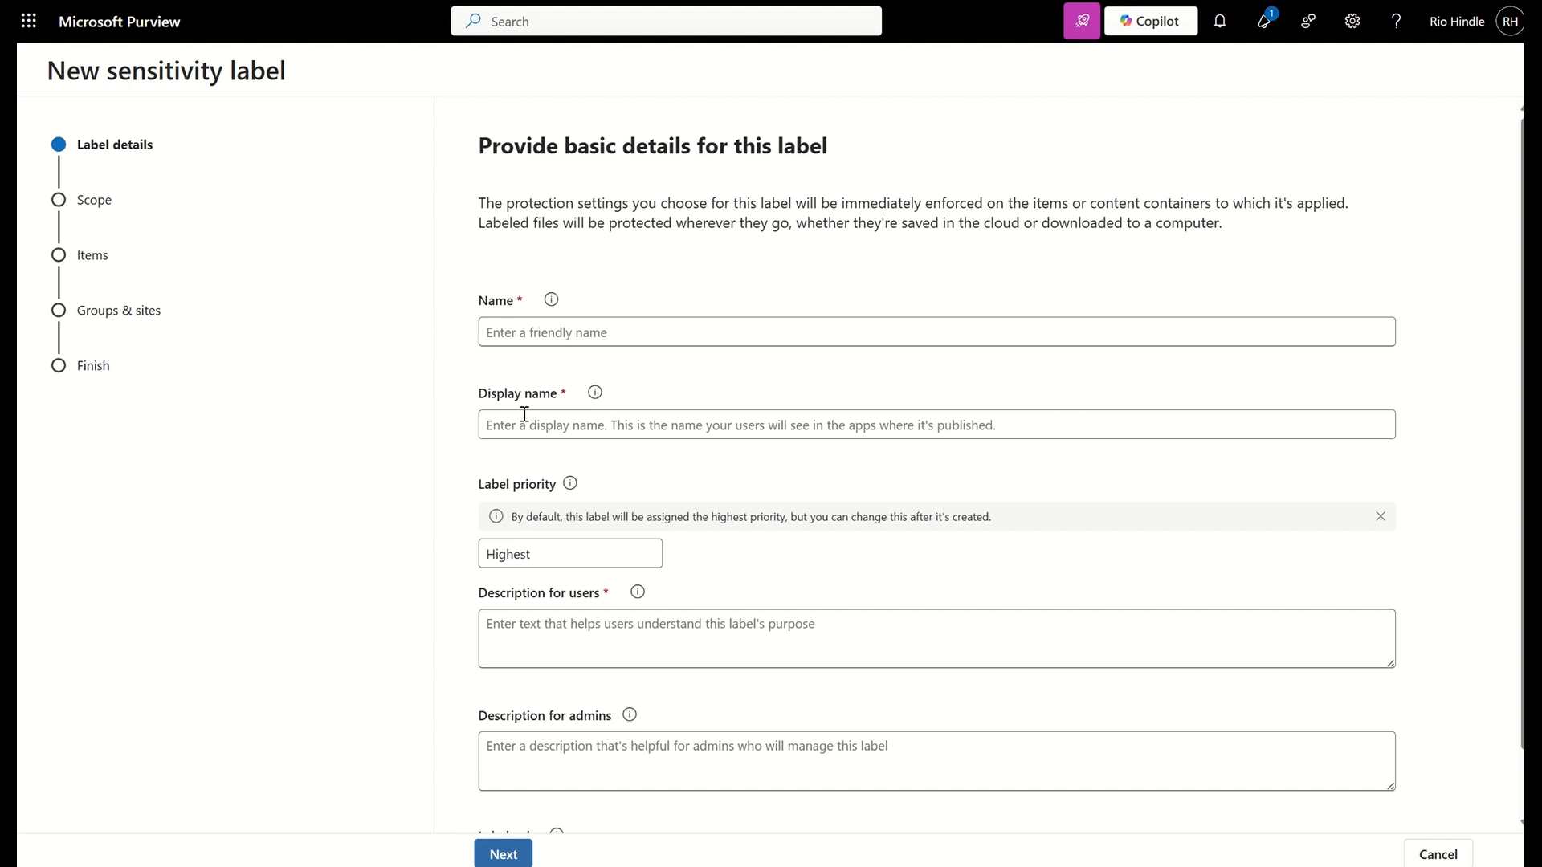
left_click(528, 334)
type("Label1")
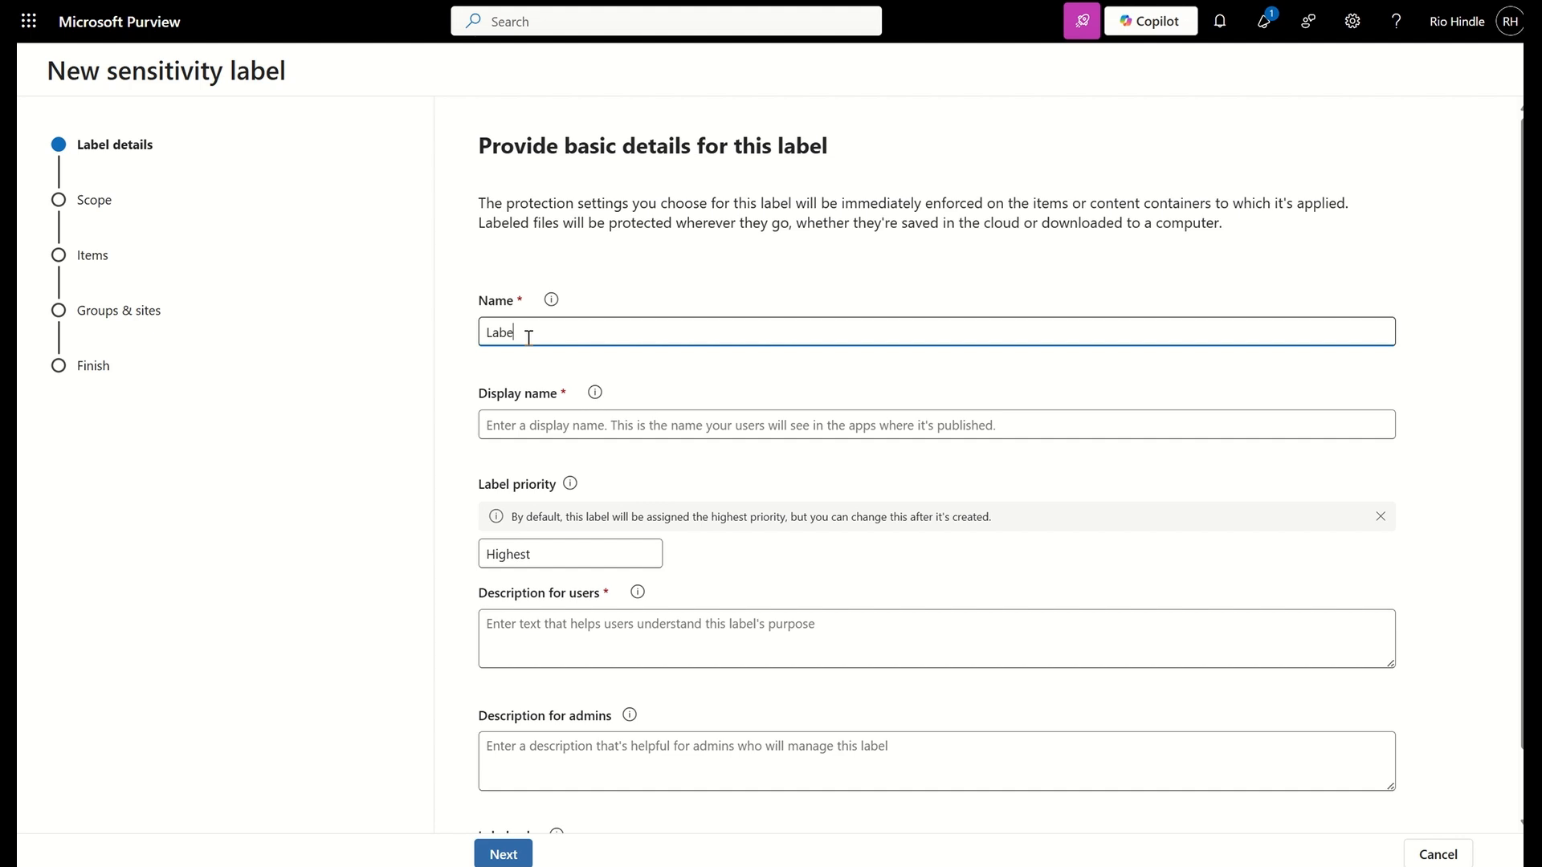
left_click_drag(527, 334, 431, 338)
key("ctrl+c")
left_click(506, 413)
key("ctrl+v")
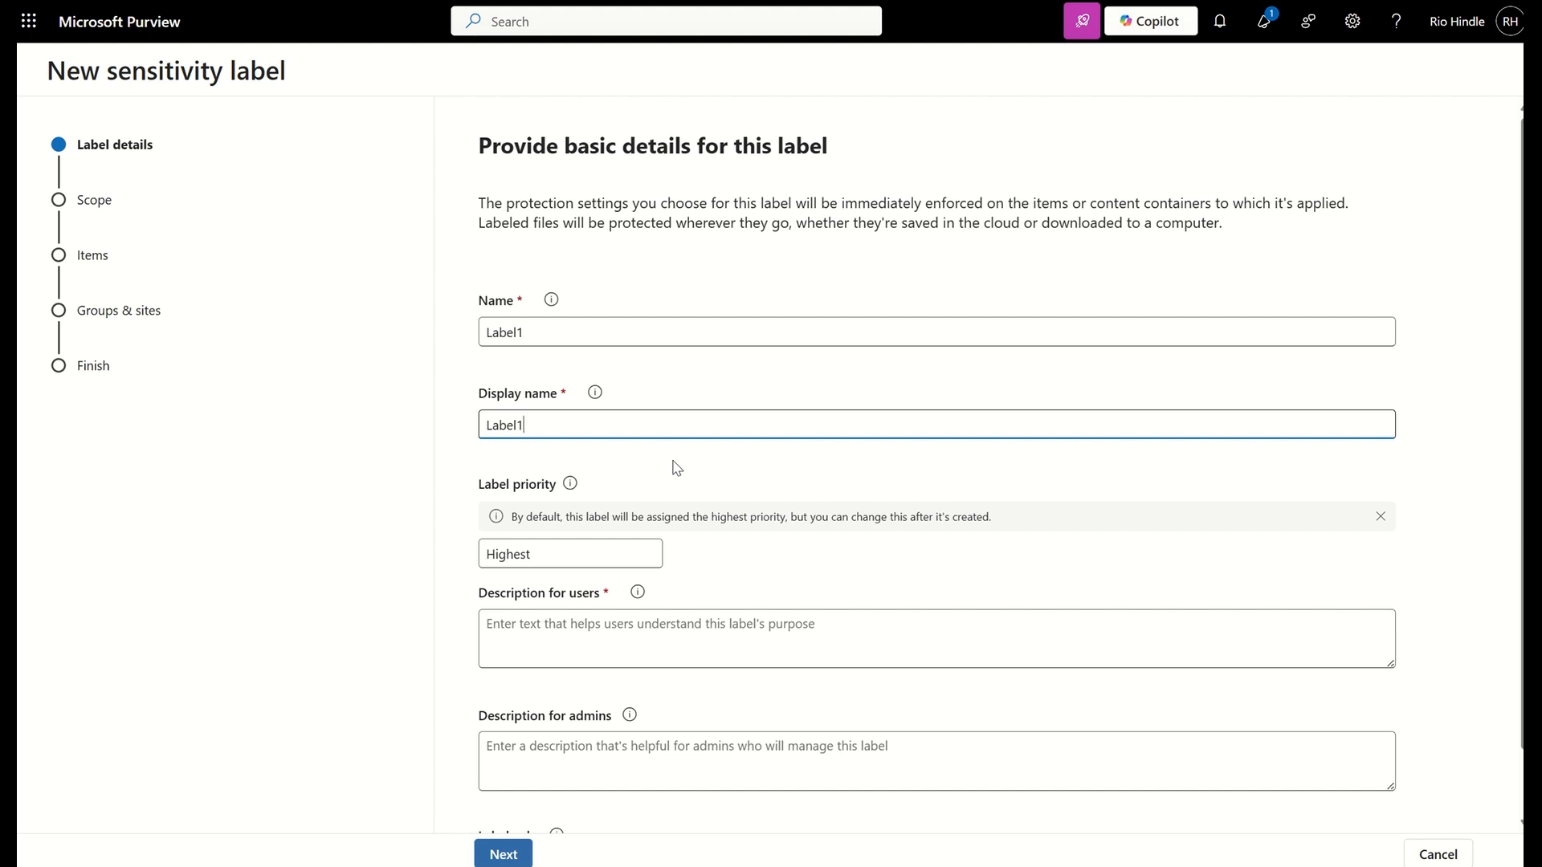
Enter N/A as the label's description for users and admins, choose the Berry color, and continue to the scope settings
scroll(677, 468, "down", 1)
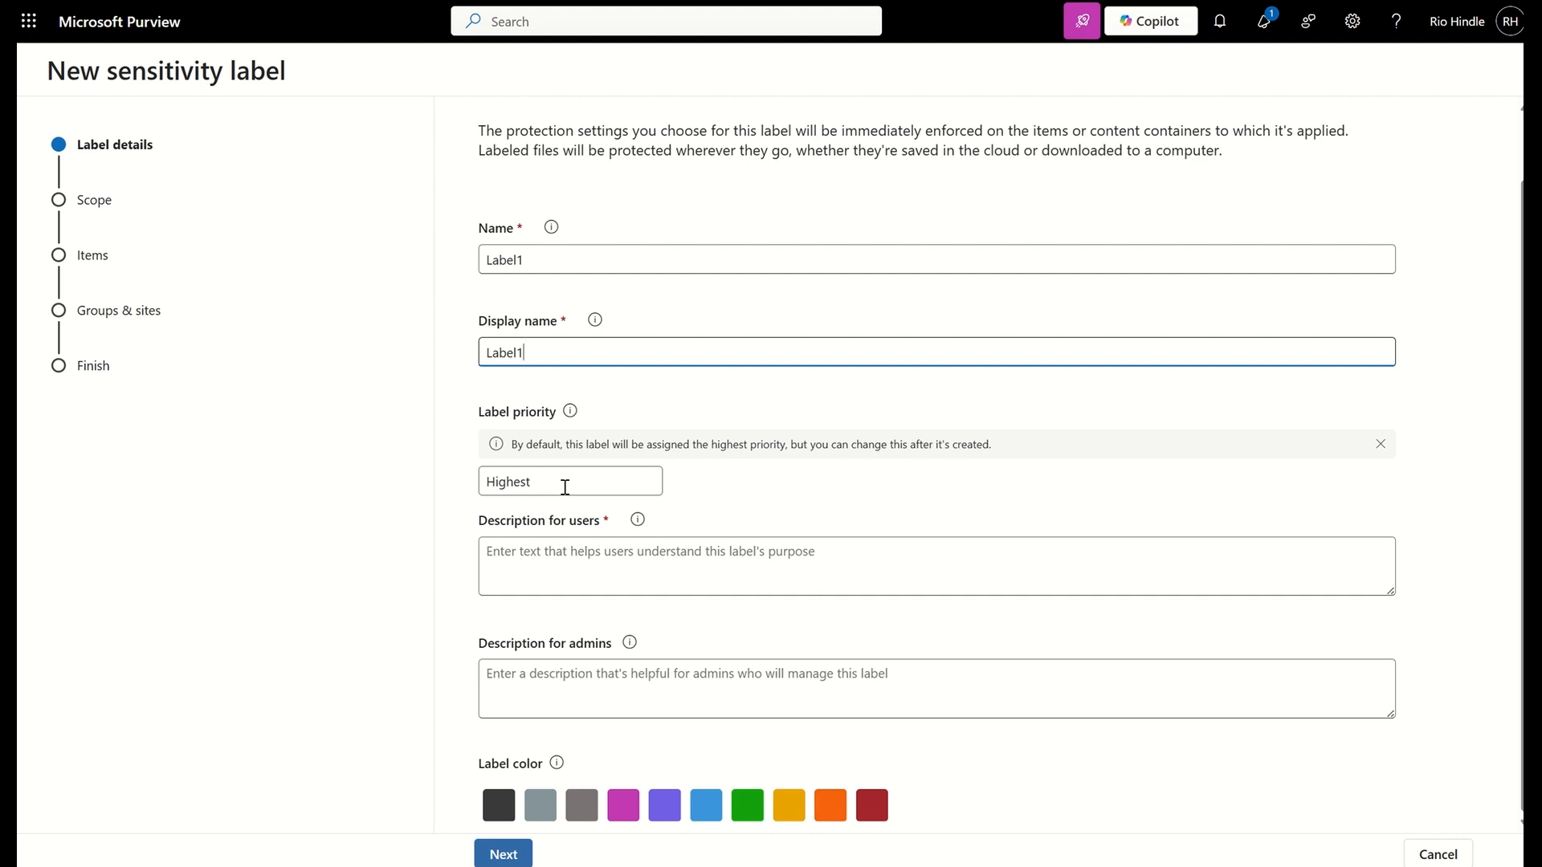
left_click(548, 565)
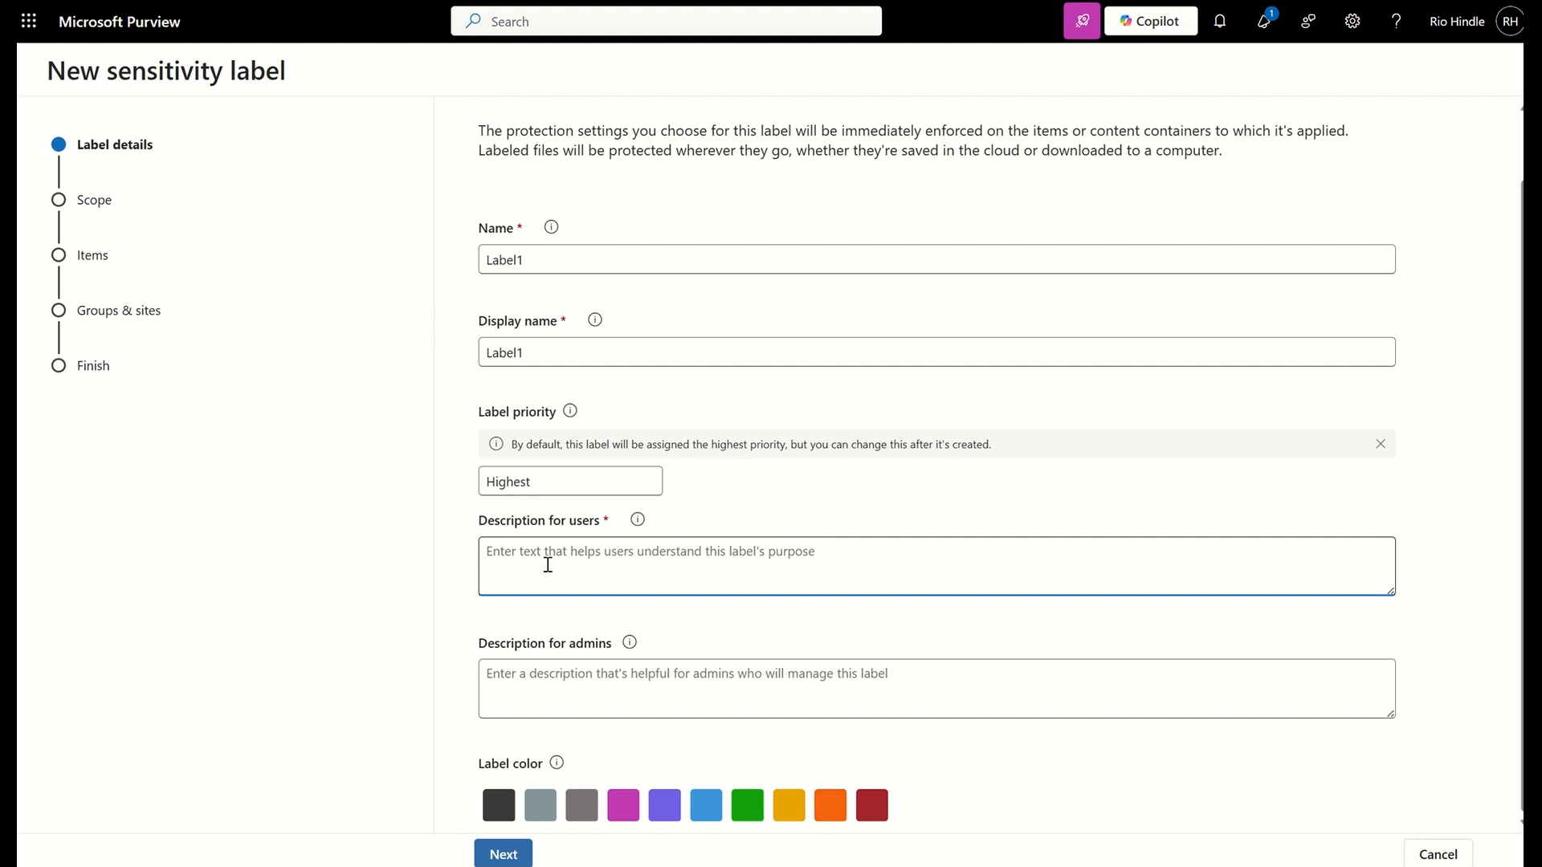
type("N/A")
left_click_drag(544, 561, 423, 551)
left_click(538, 698)
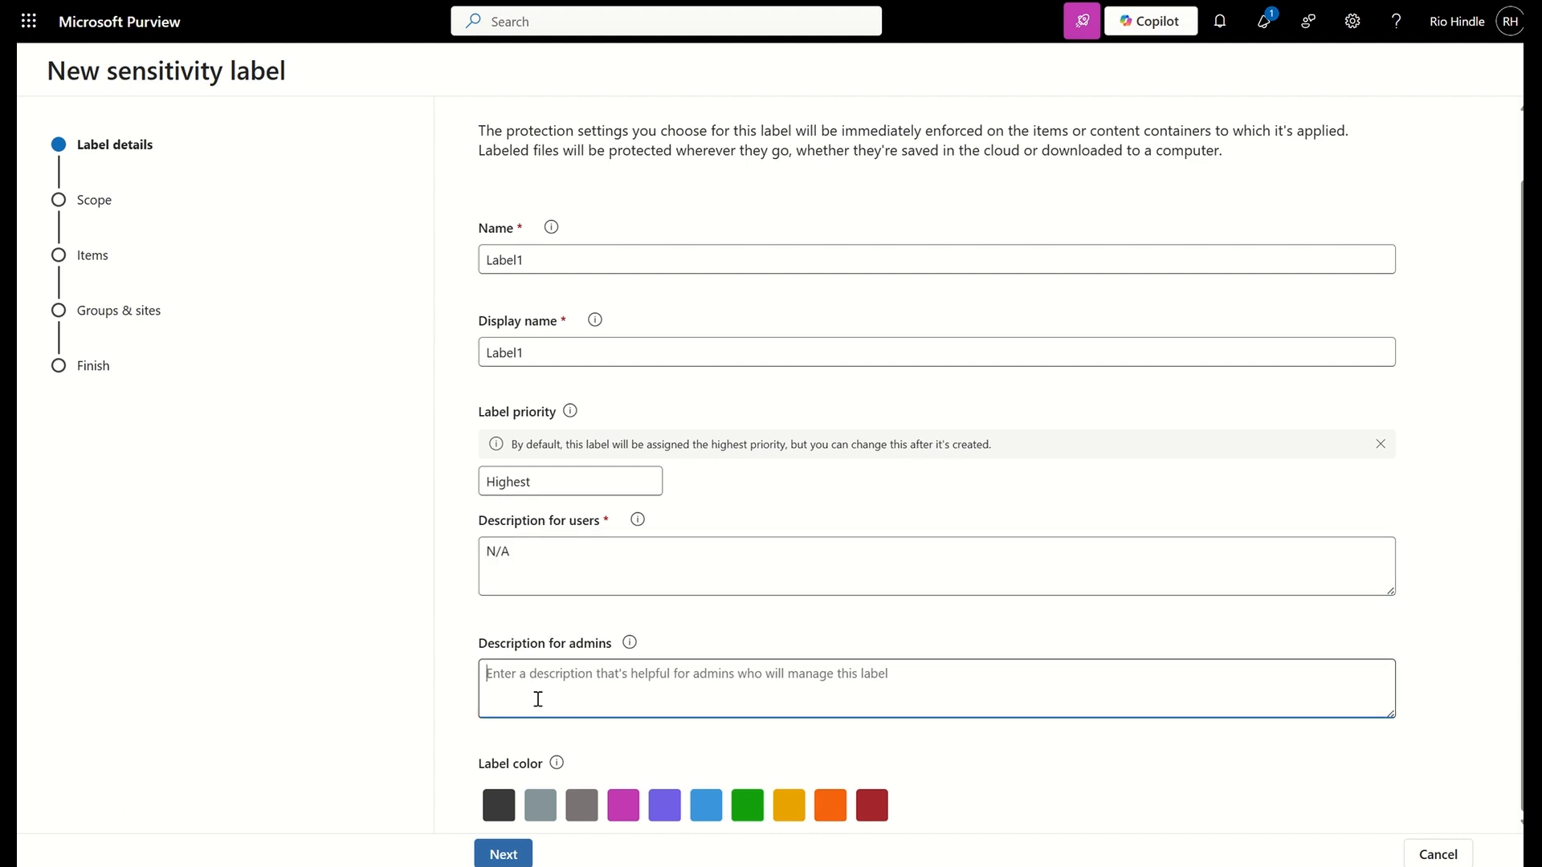
key("ctrl+v")
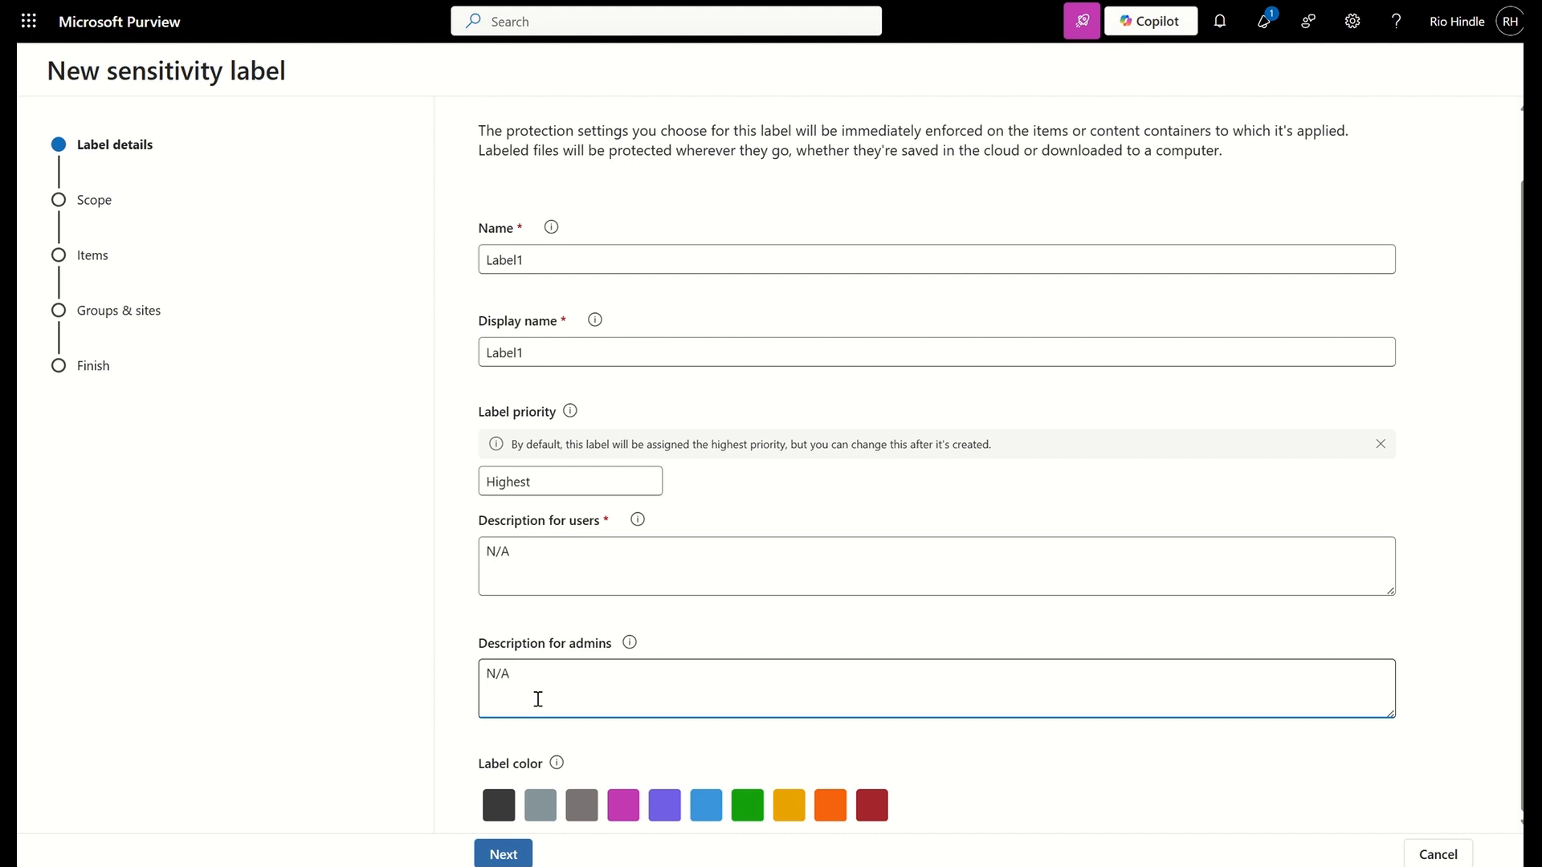
left_click(623, 806)
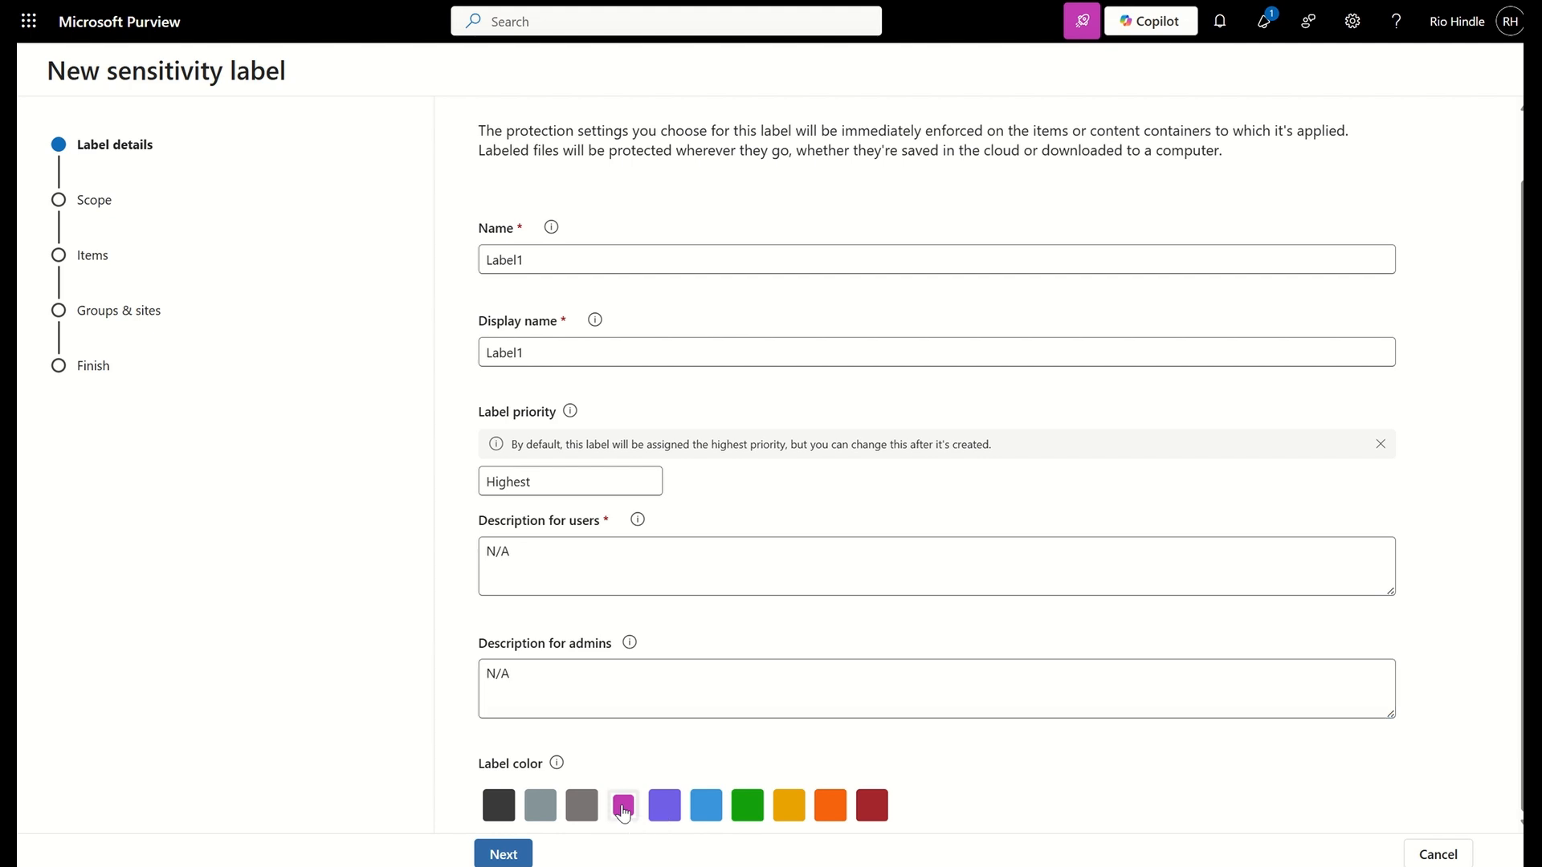
left_click(519, 852)
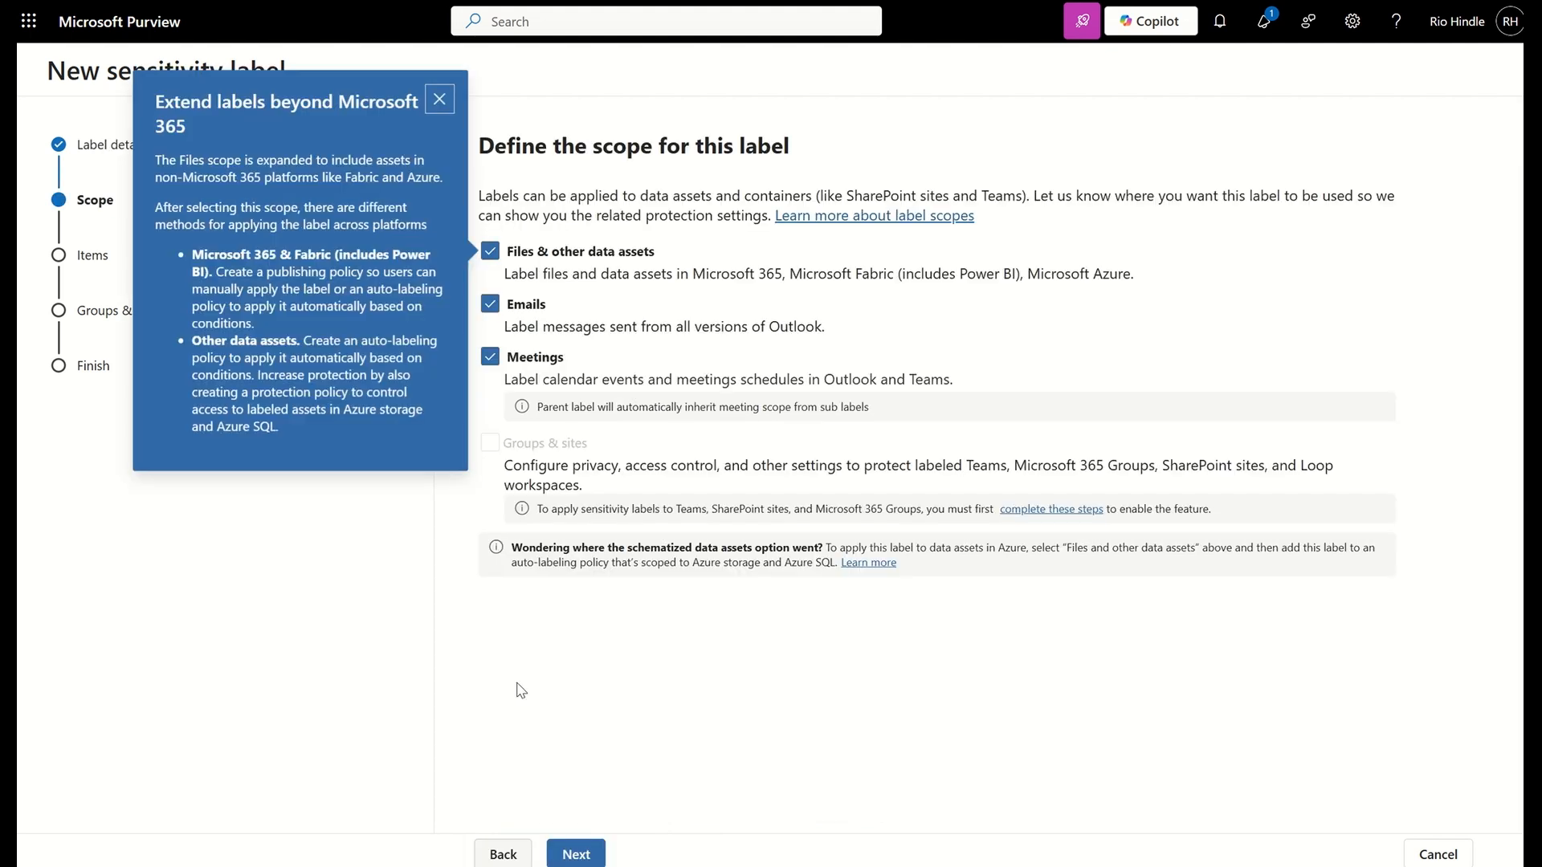
Dismiss the tip, exclude Meetings from the label's scope, and continue to the protection settings
left_click(439, 99)
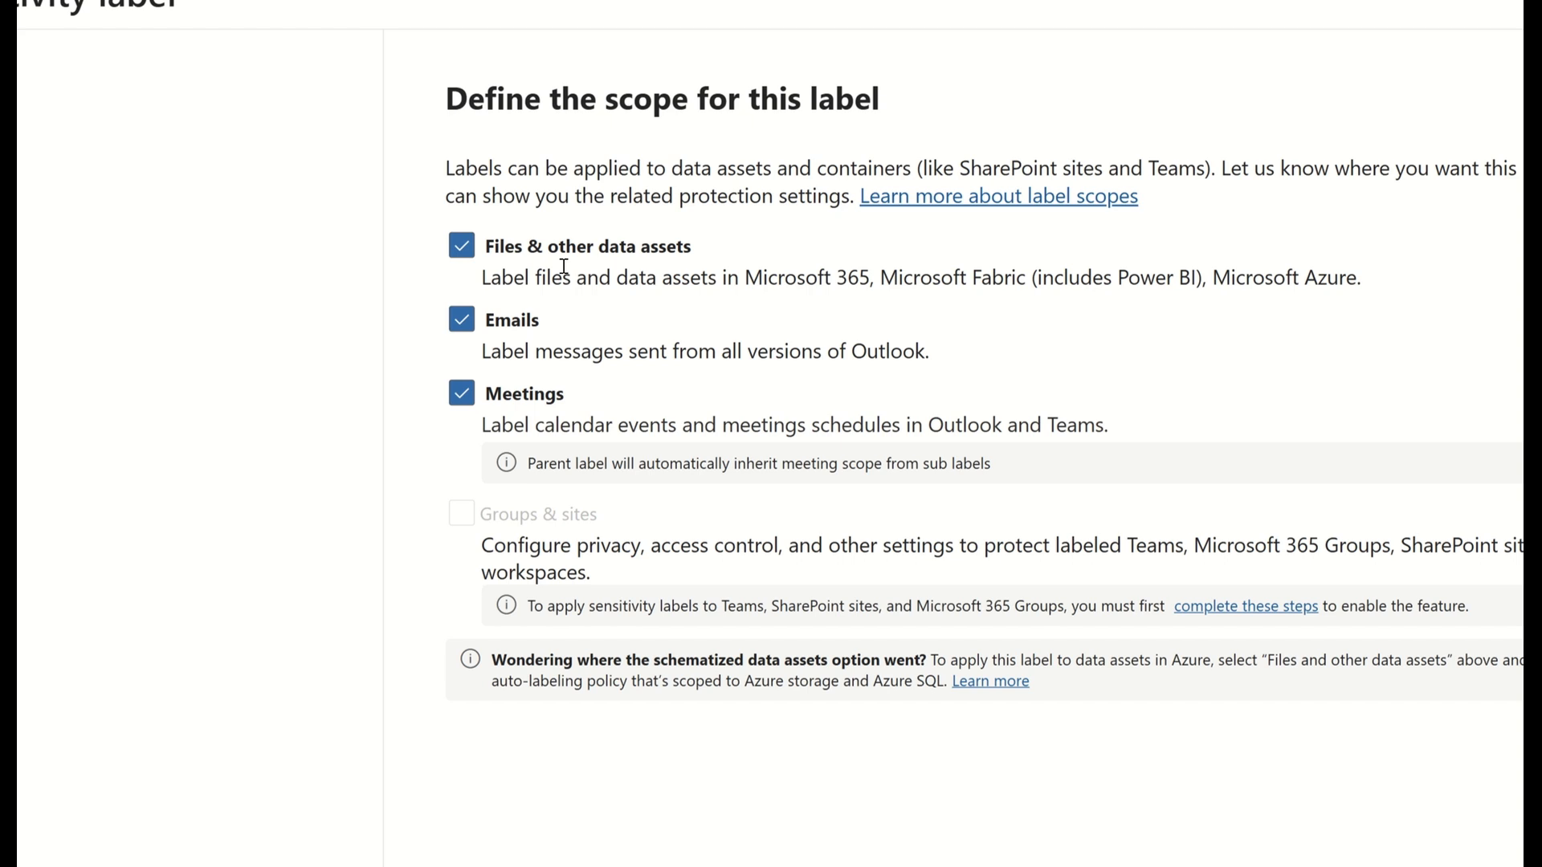
left_click(462, 393)
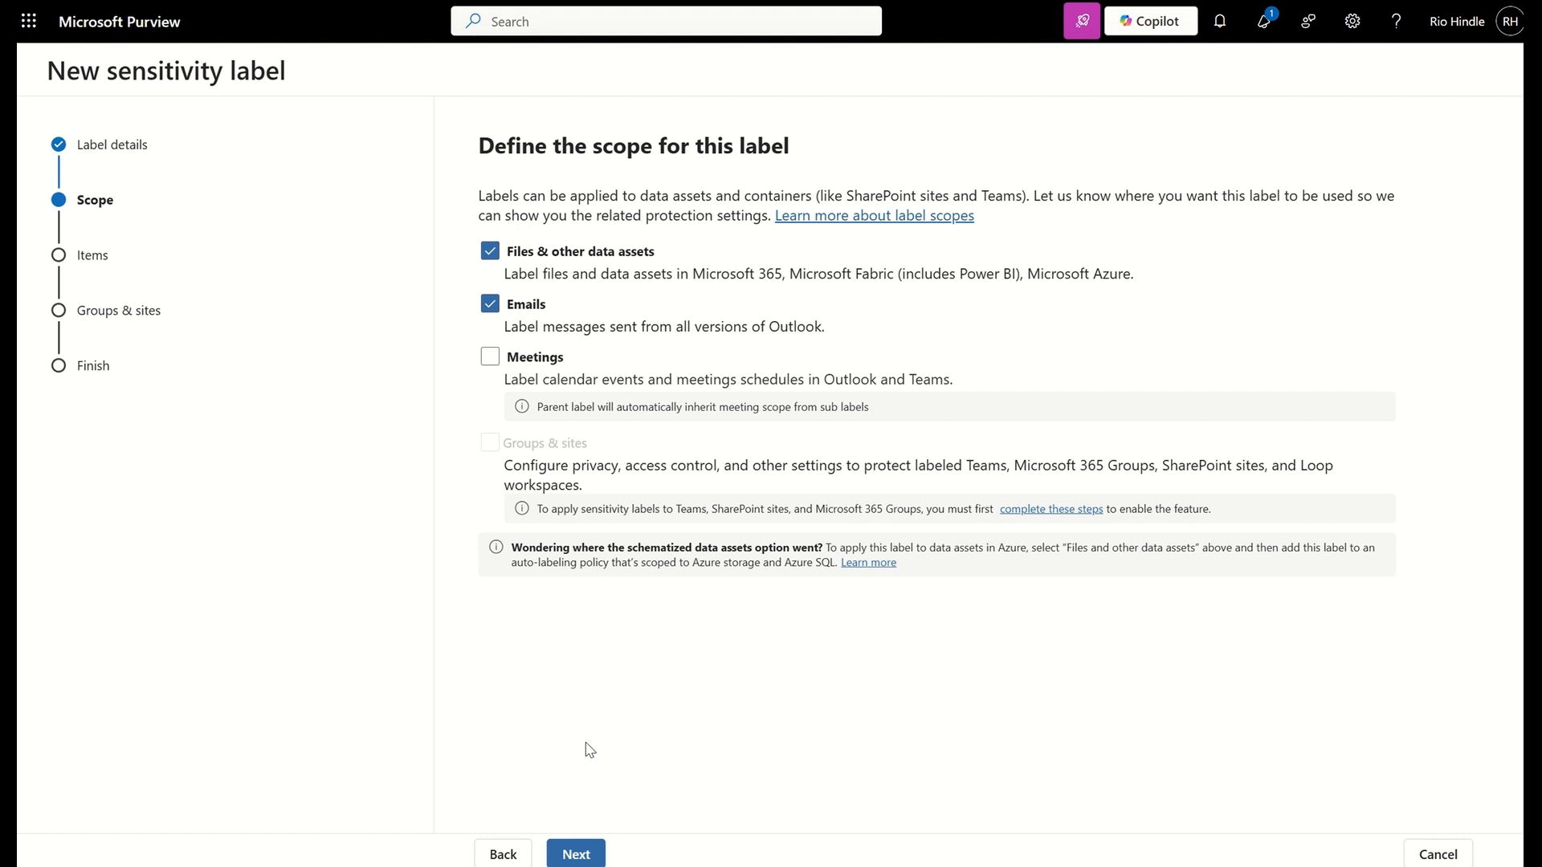
left_click(576, 853)
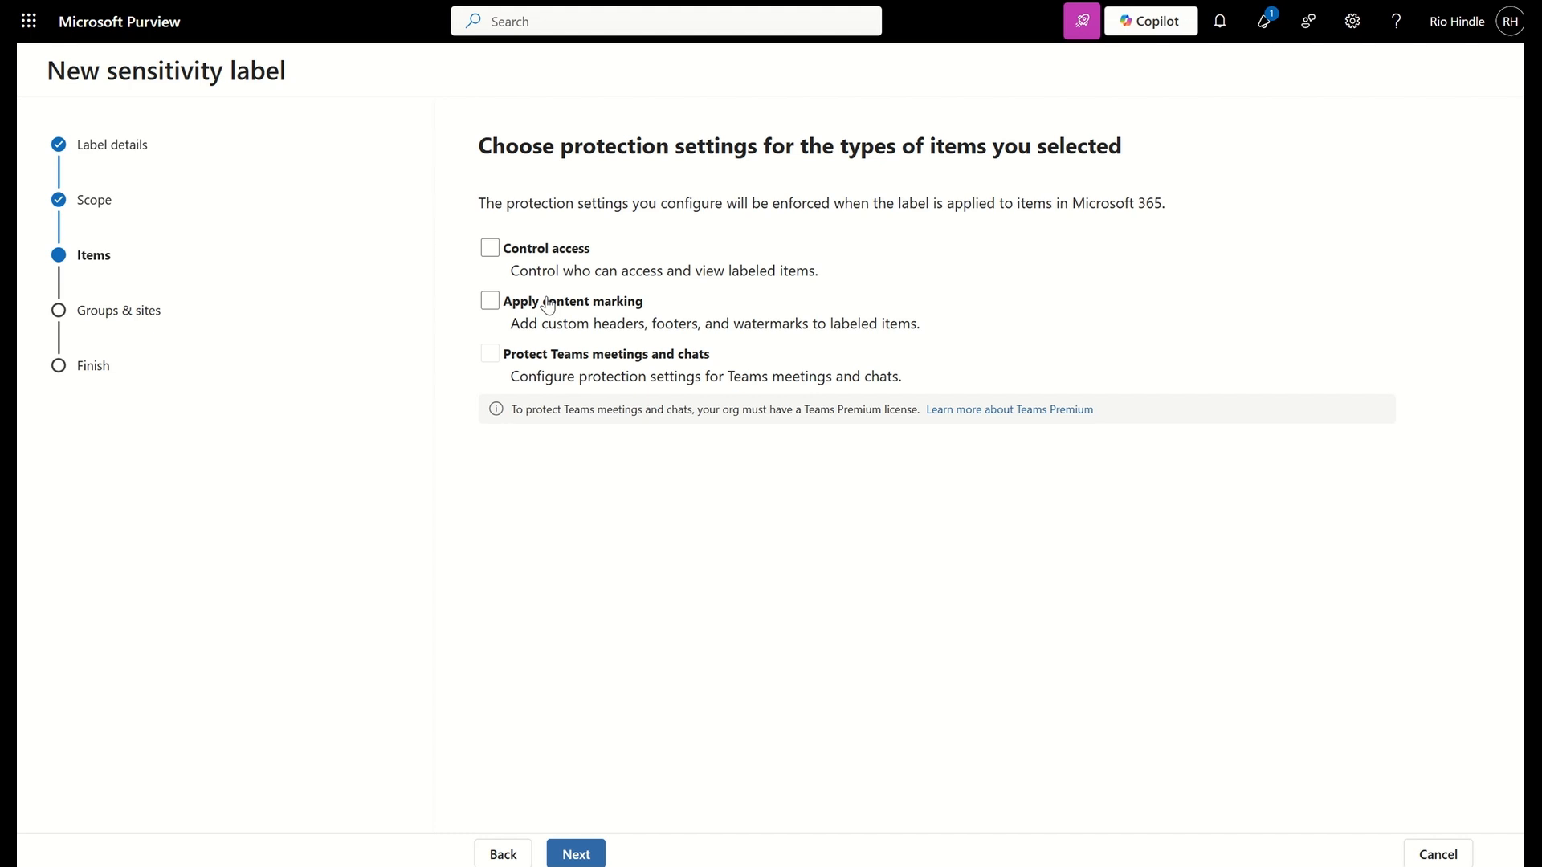
Enable Control access and Apply content marking for the label, and continue to the access control settings
left_click(489, 251)
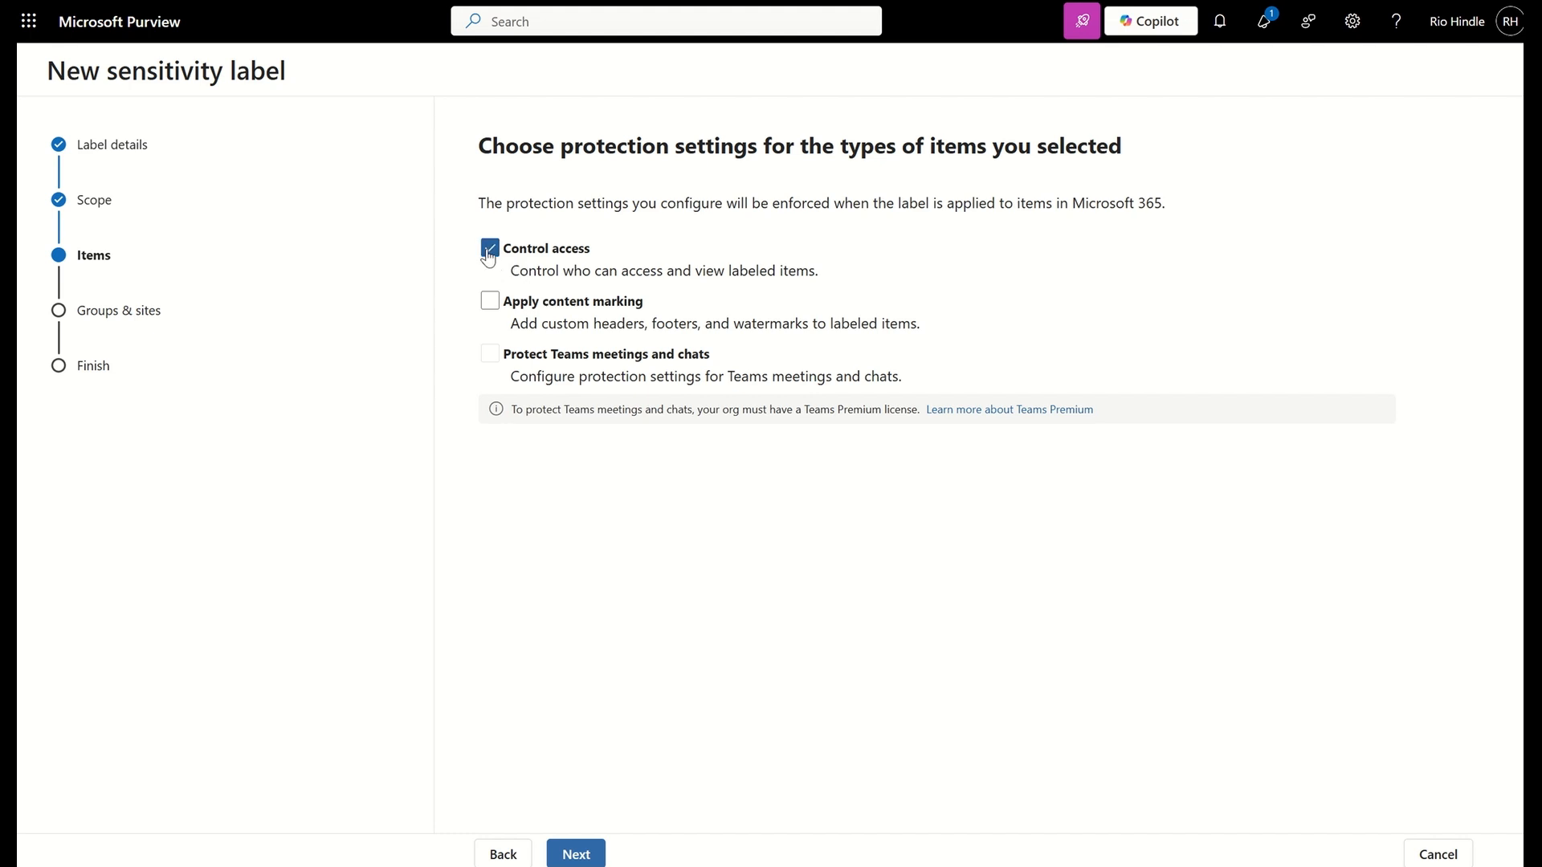
left_click(492, 309)
left_click_drag(801, 410, 913, 411)
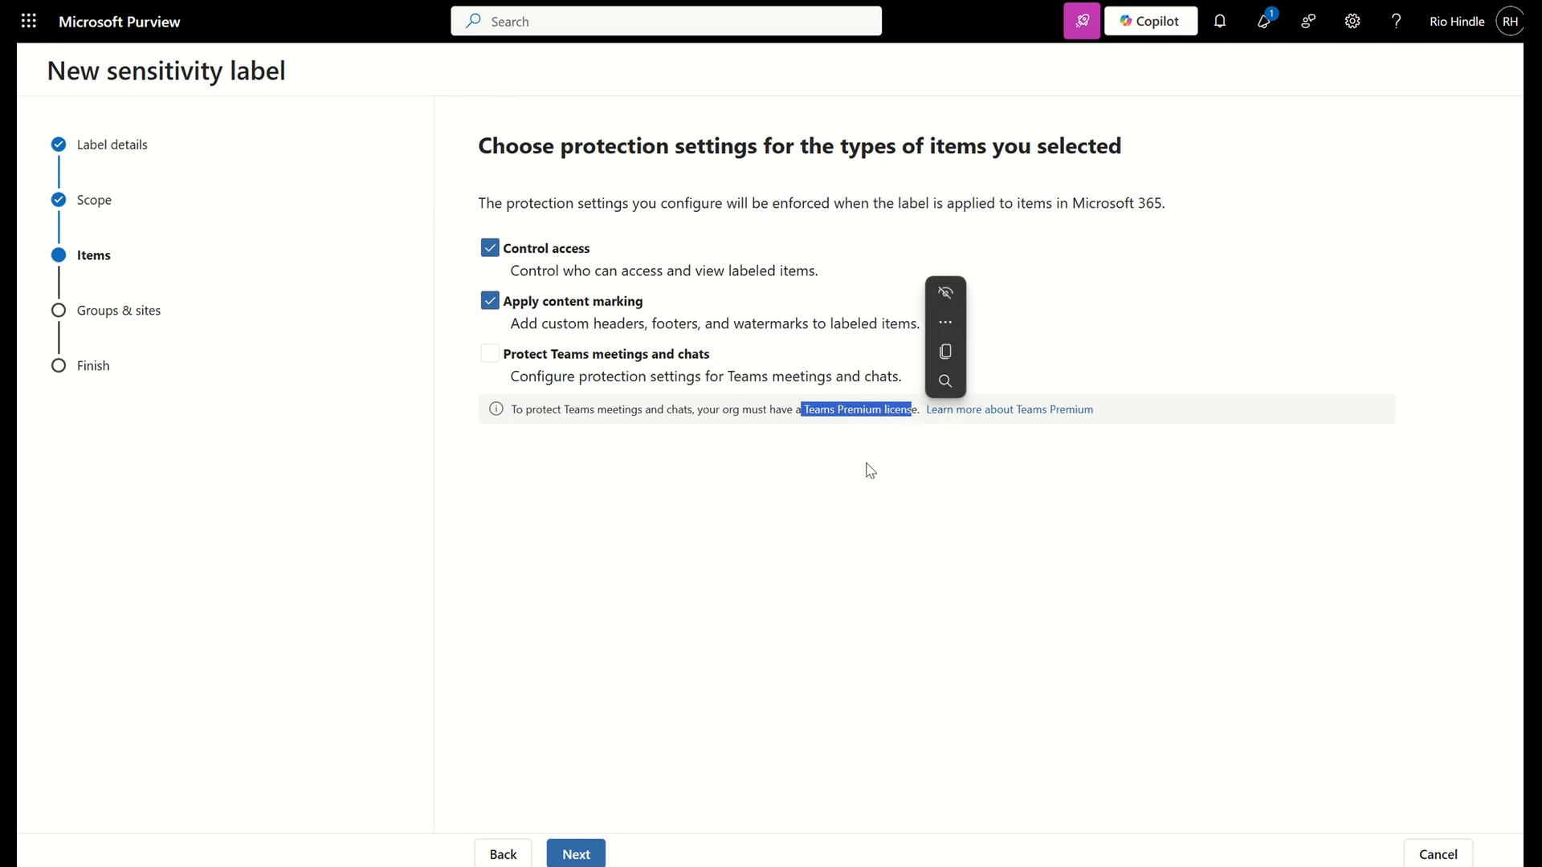
left_click(575, 853)
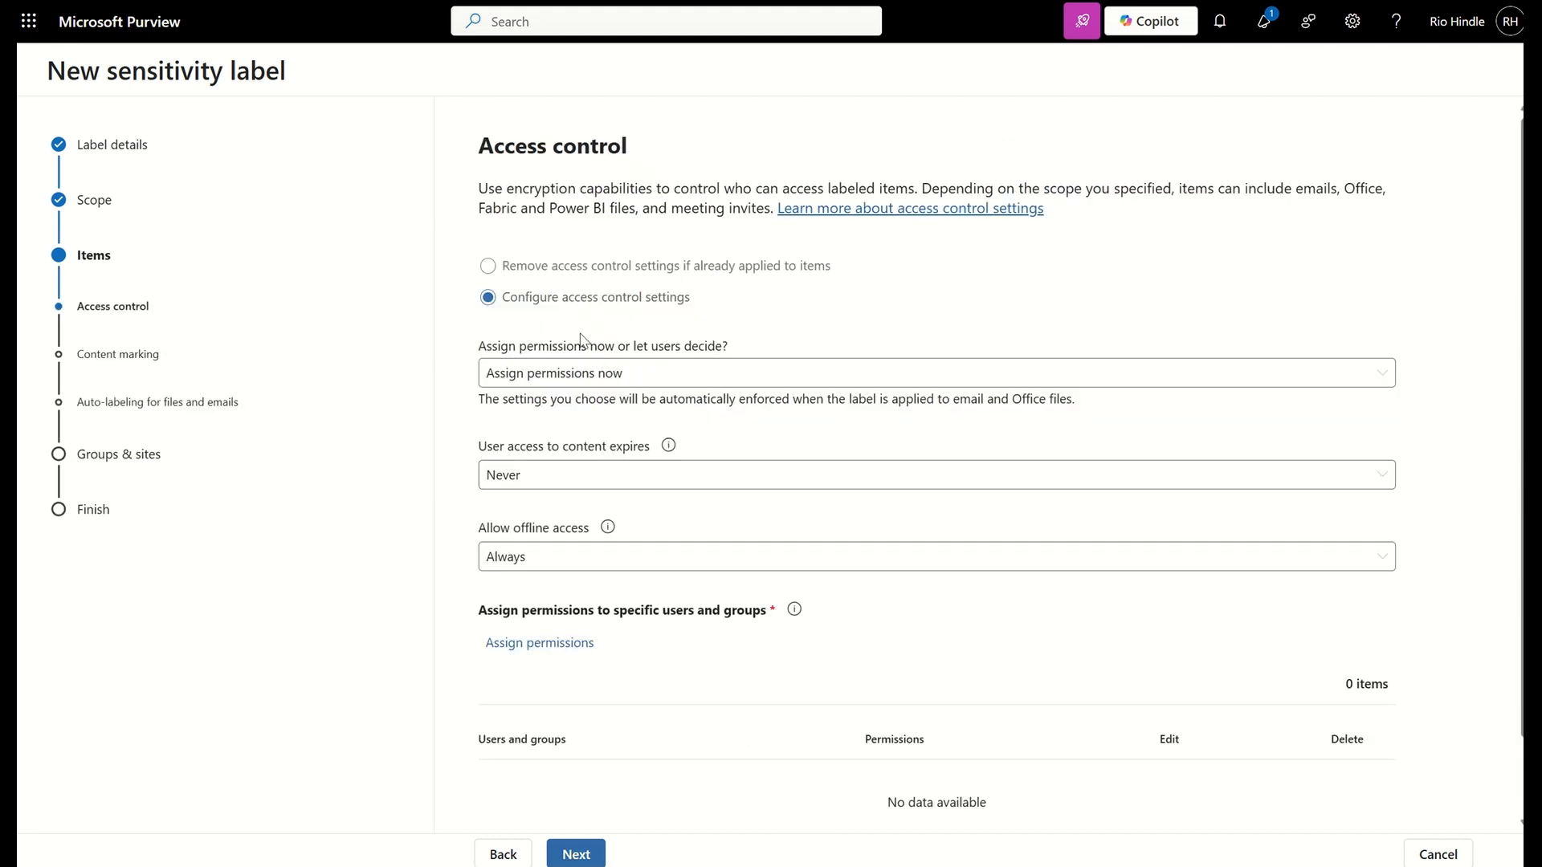
Compare the two access control options, return to configuring access control, and keep Assign permissions now as the assignment method
left_click(520, 266)
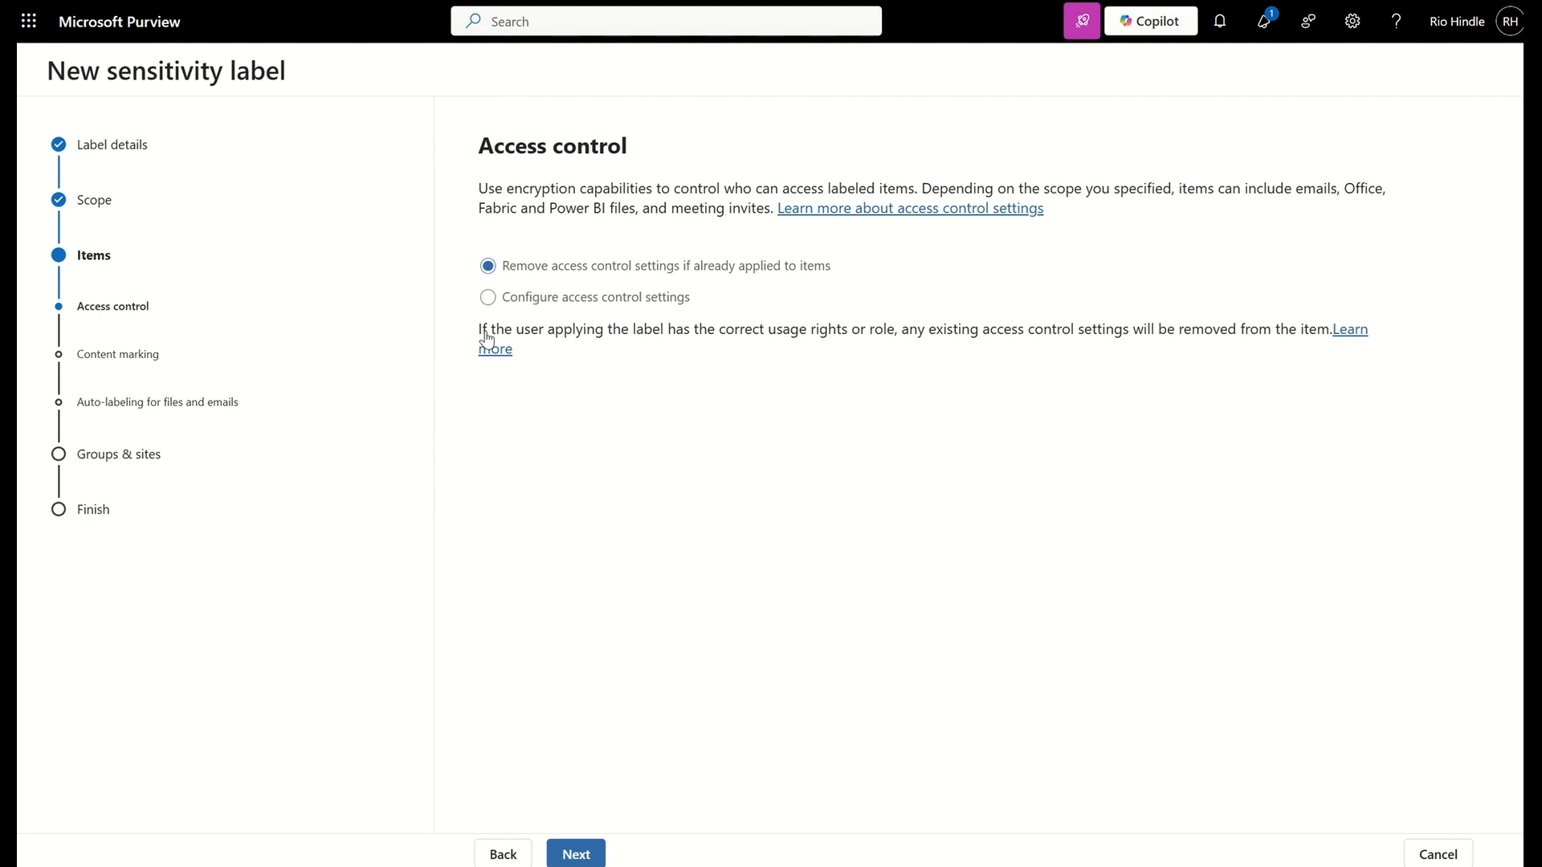
left_click(576, 304)
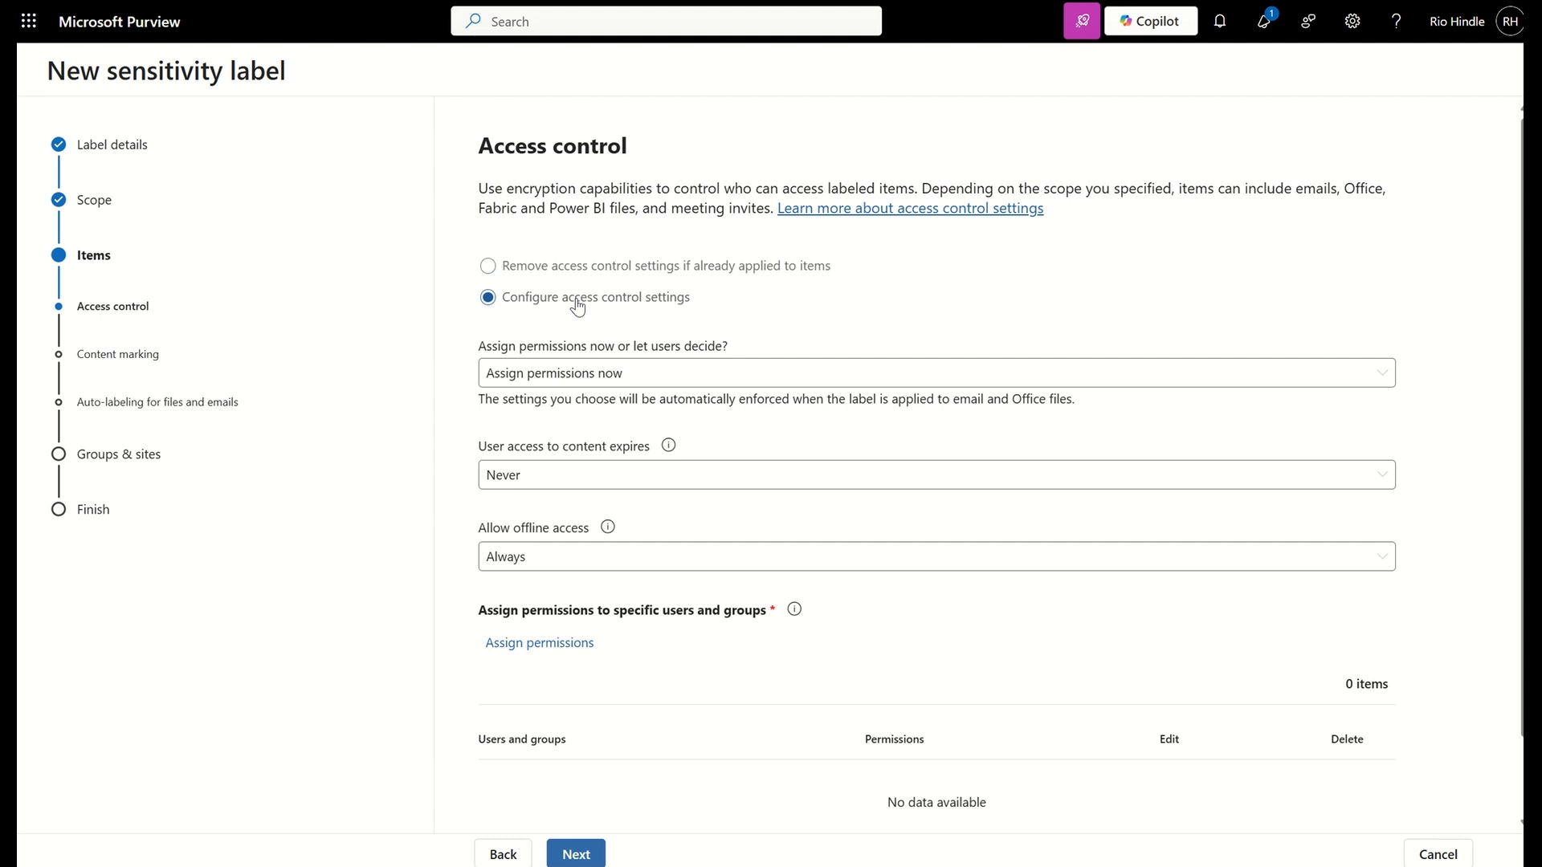
left_click(562, 377)
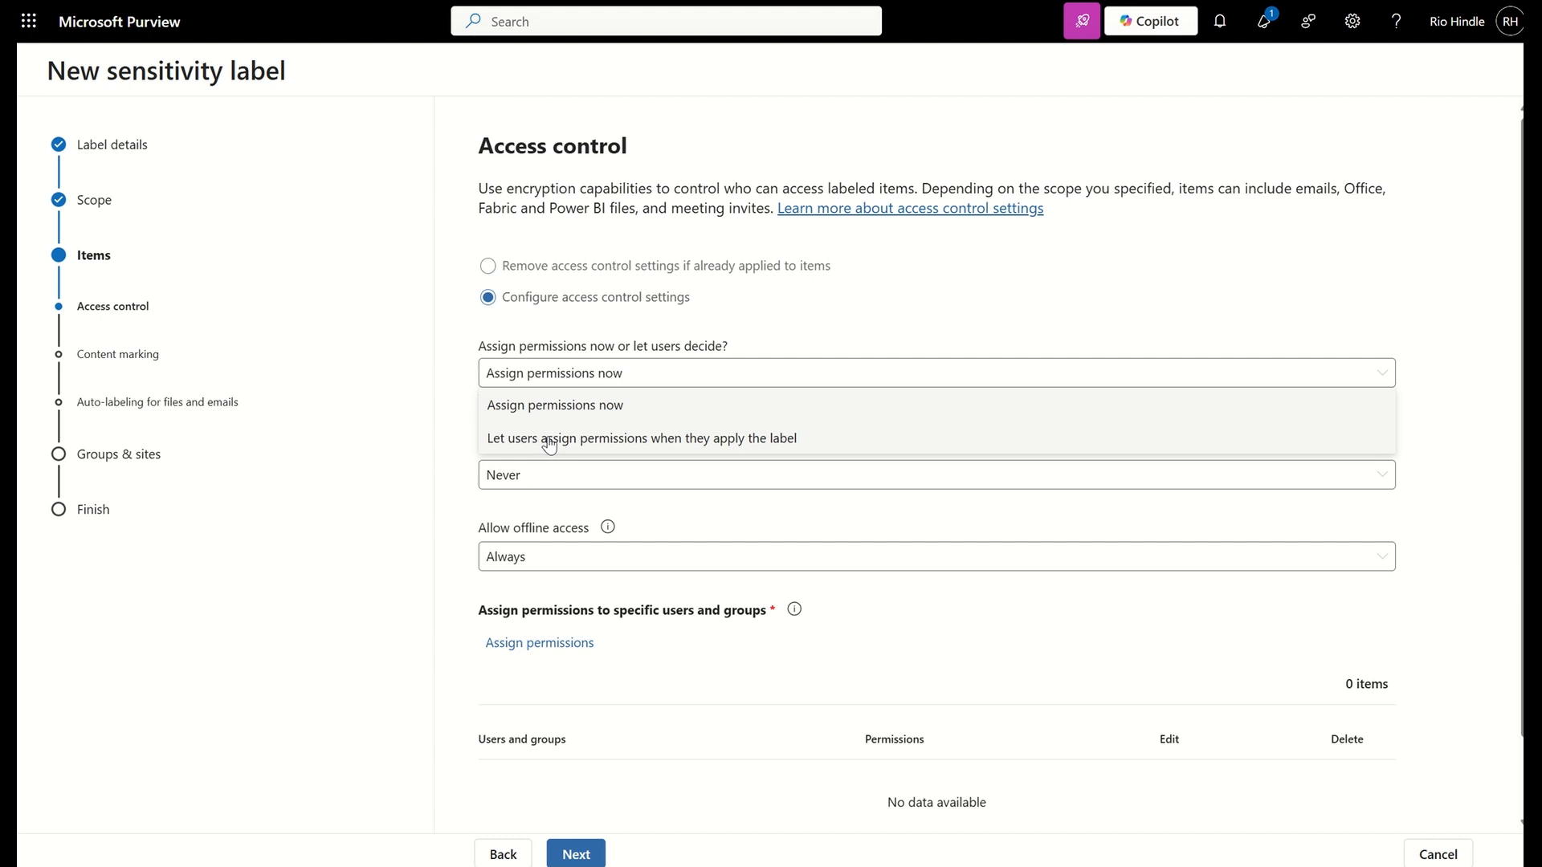
left_click(531, 402)
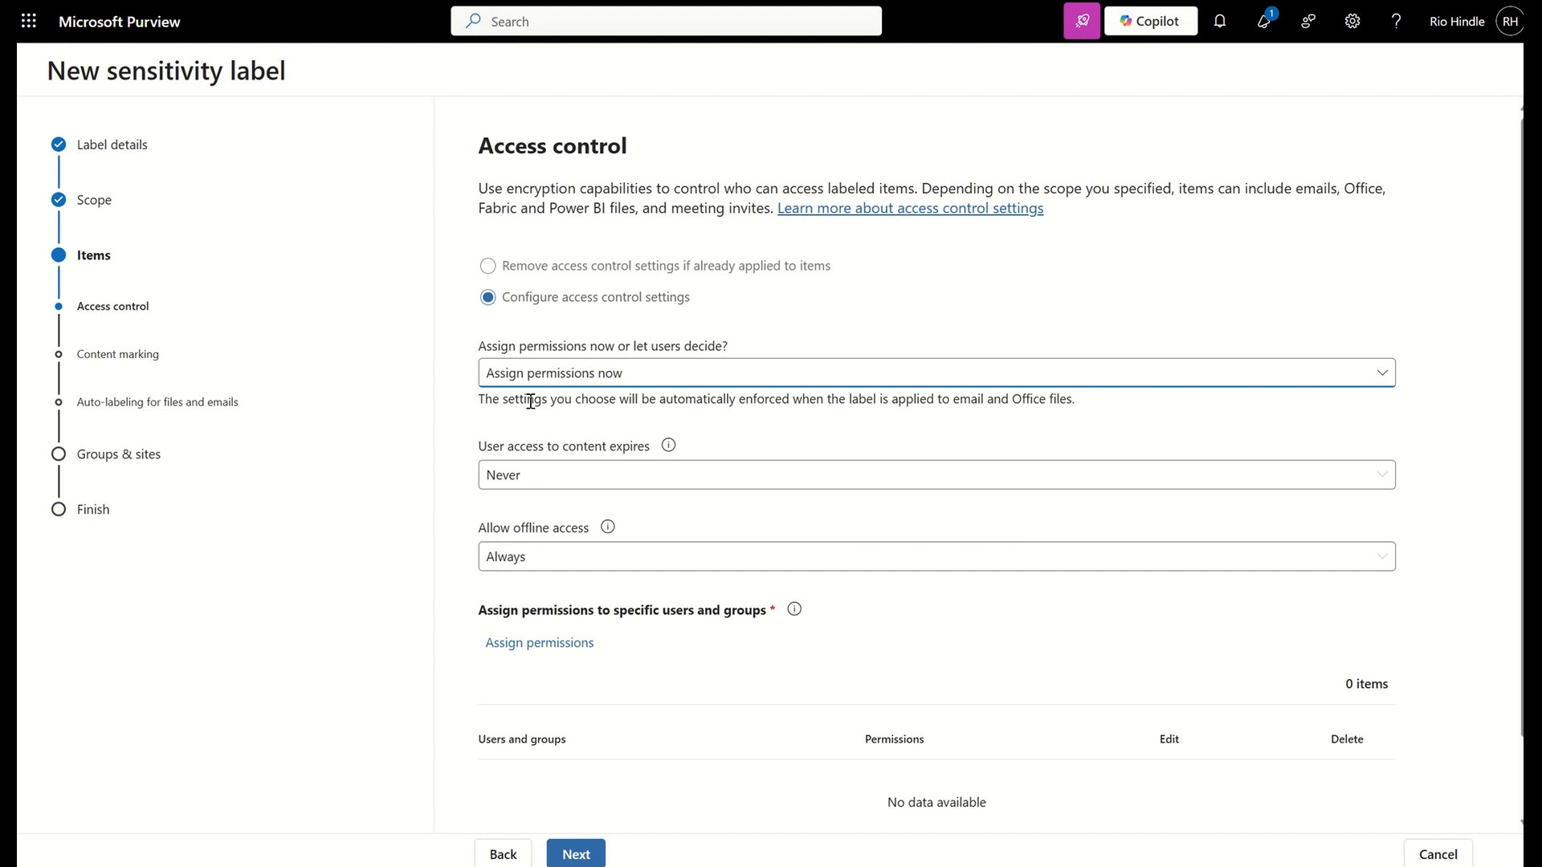
Add any authenticated users to the label's permission assignment and switch their permission level to Custom
left_click(560, 644)
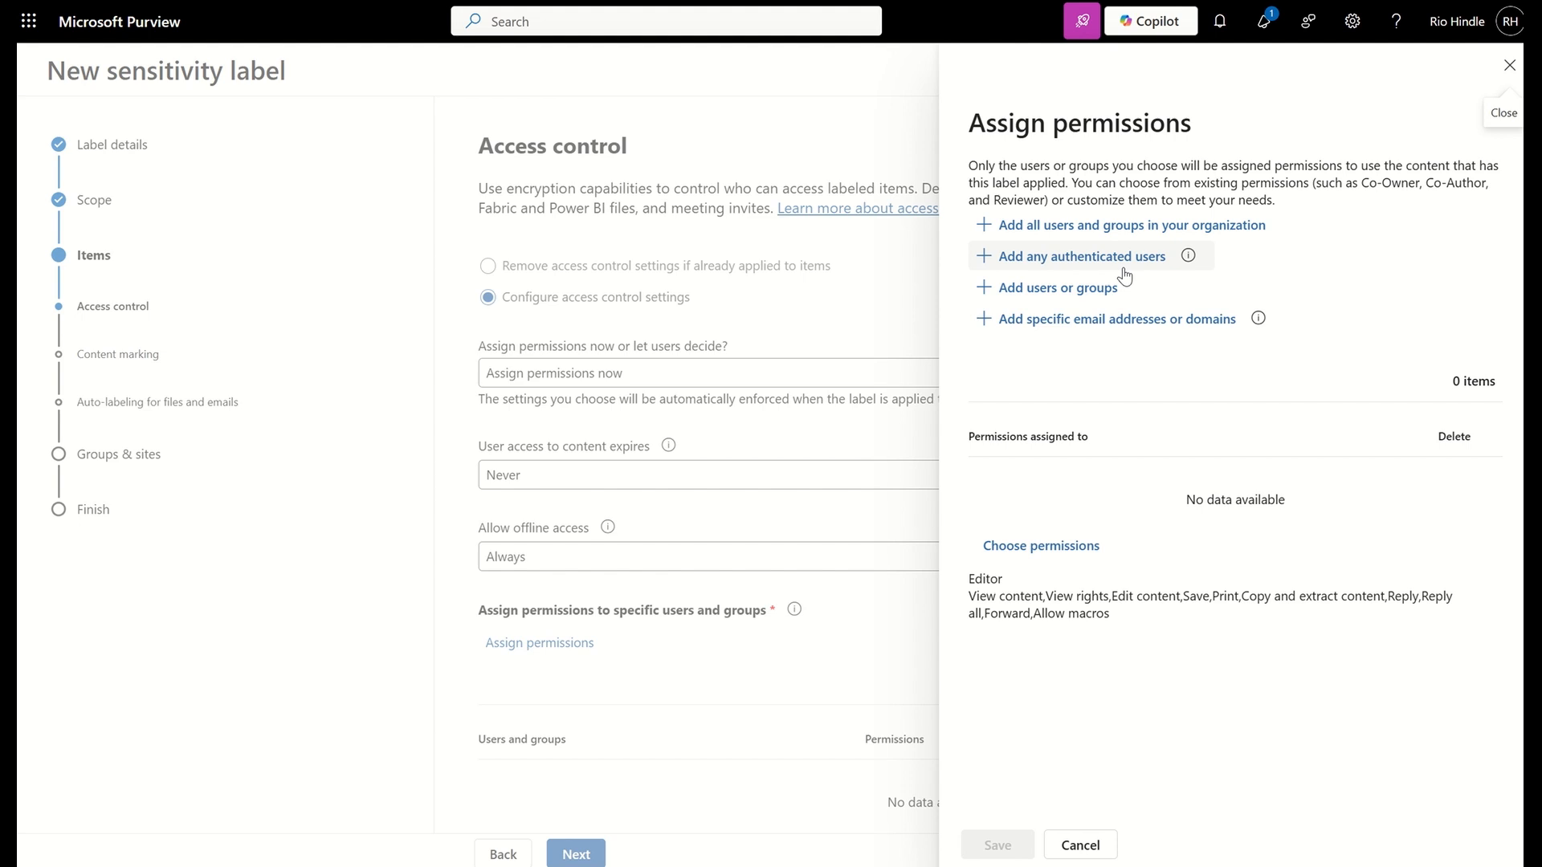
left_click(1067, 256)
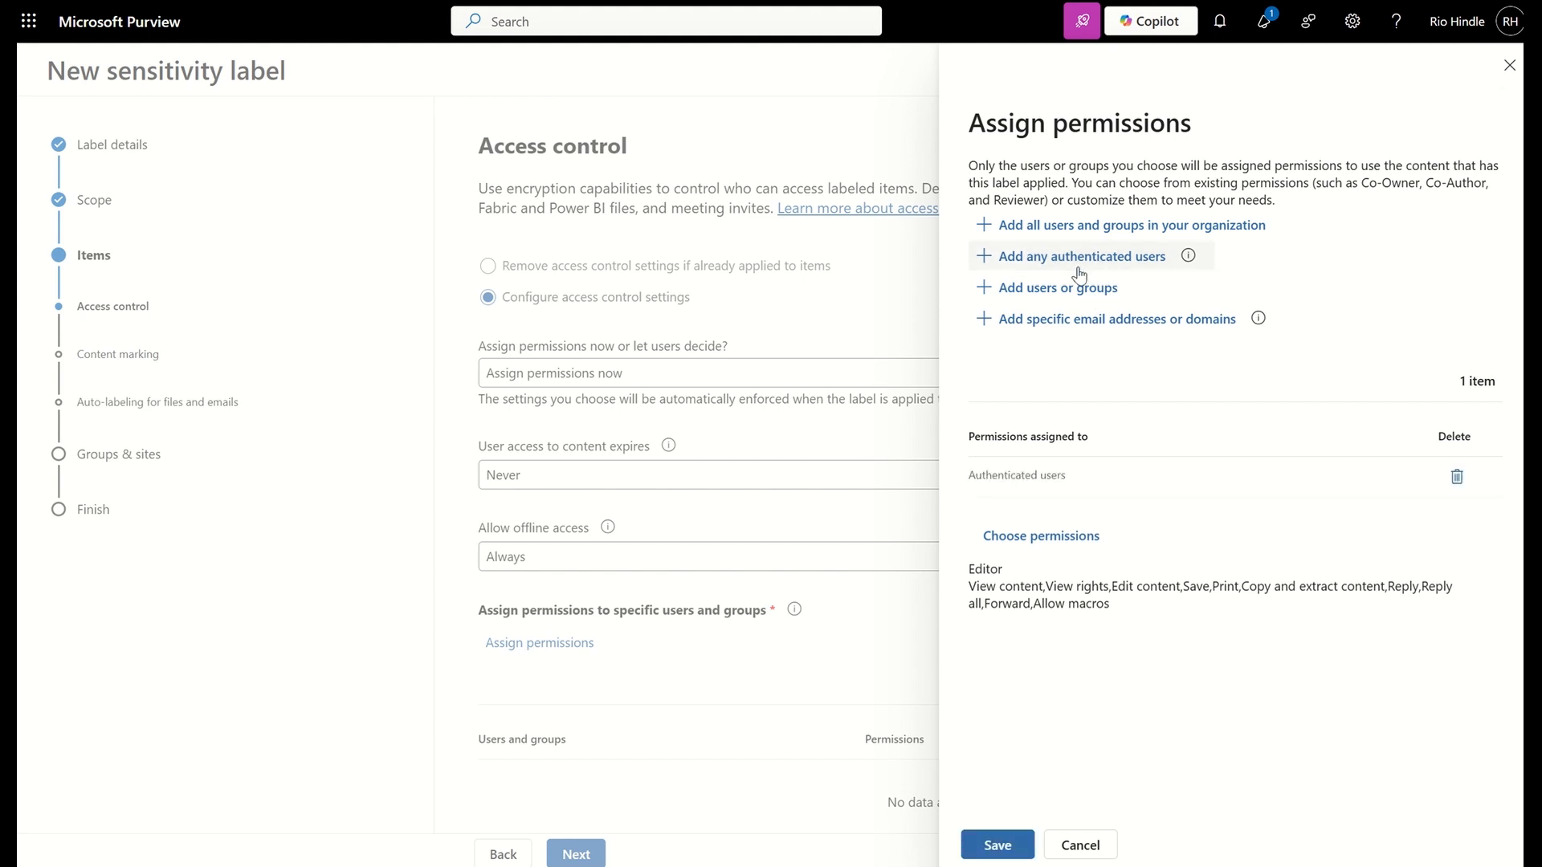
left_click(1068, 537)
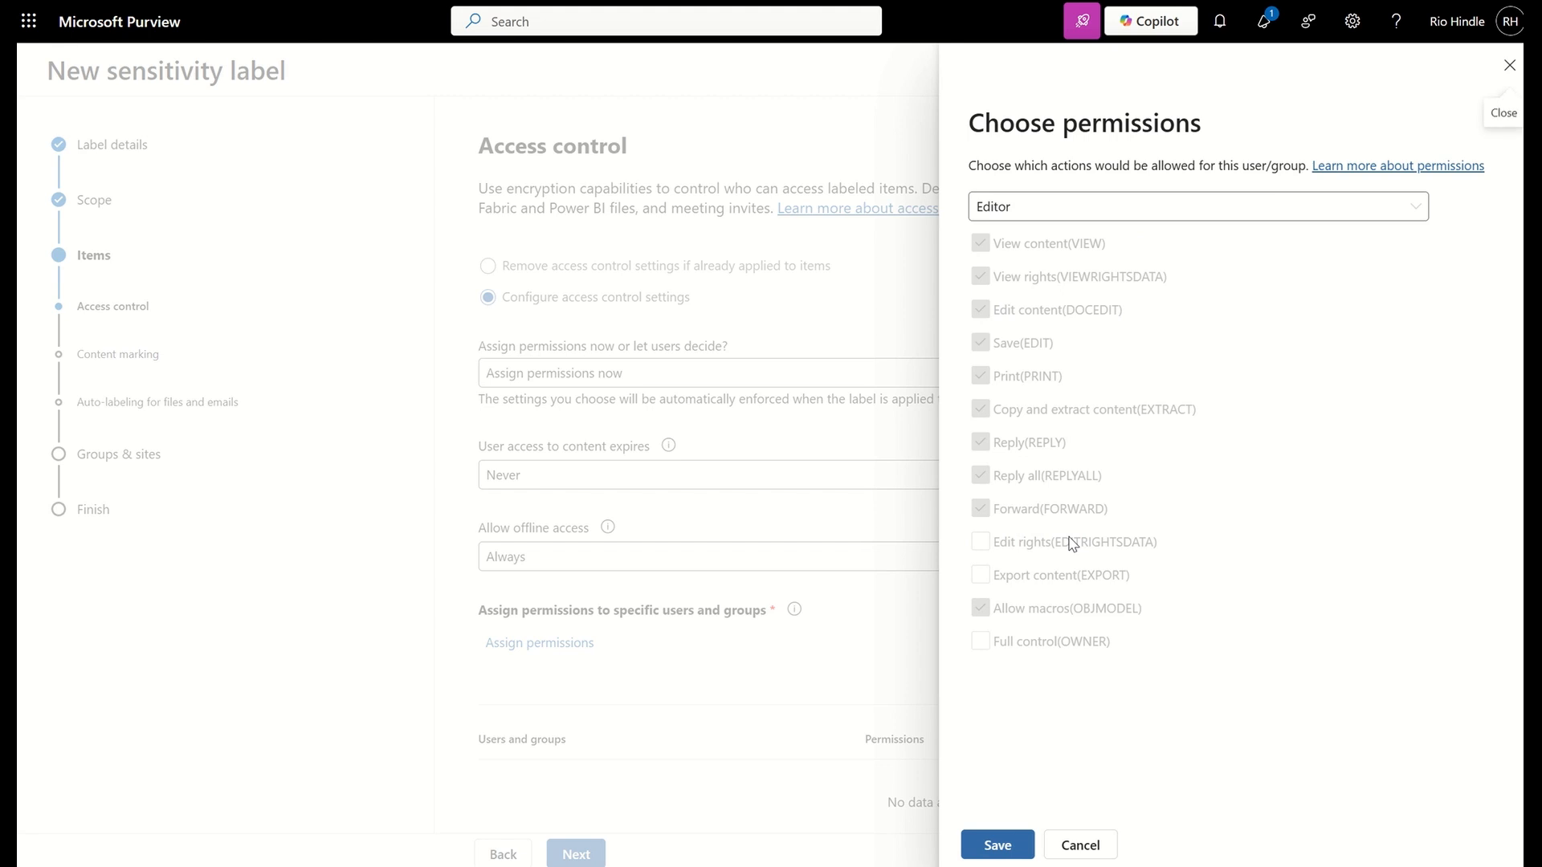
left_click(1019, 210)
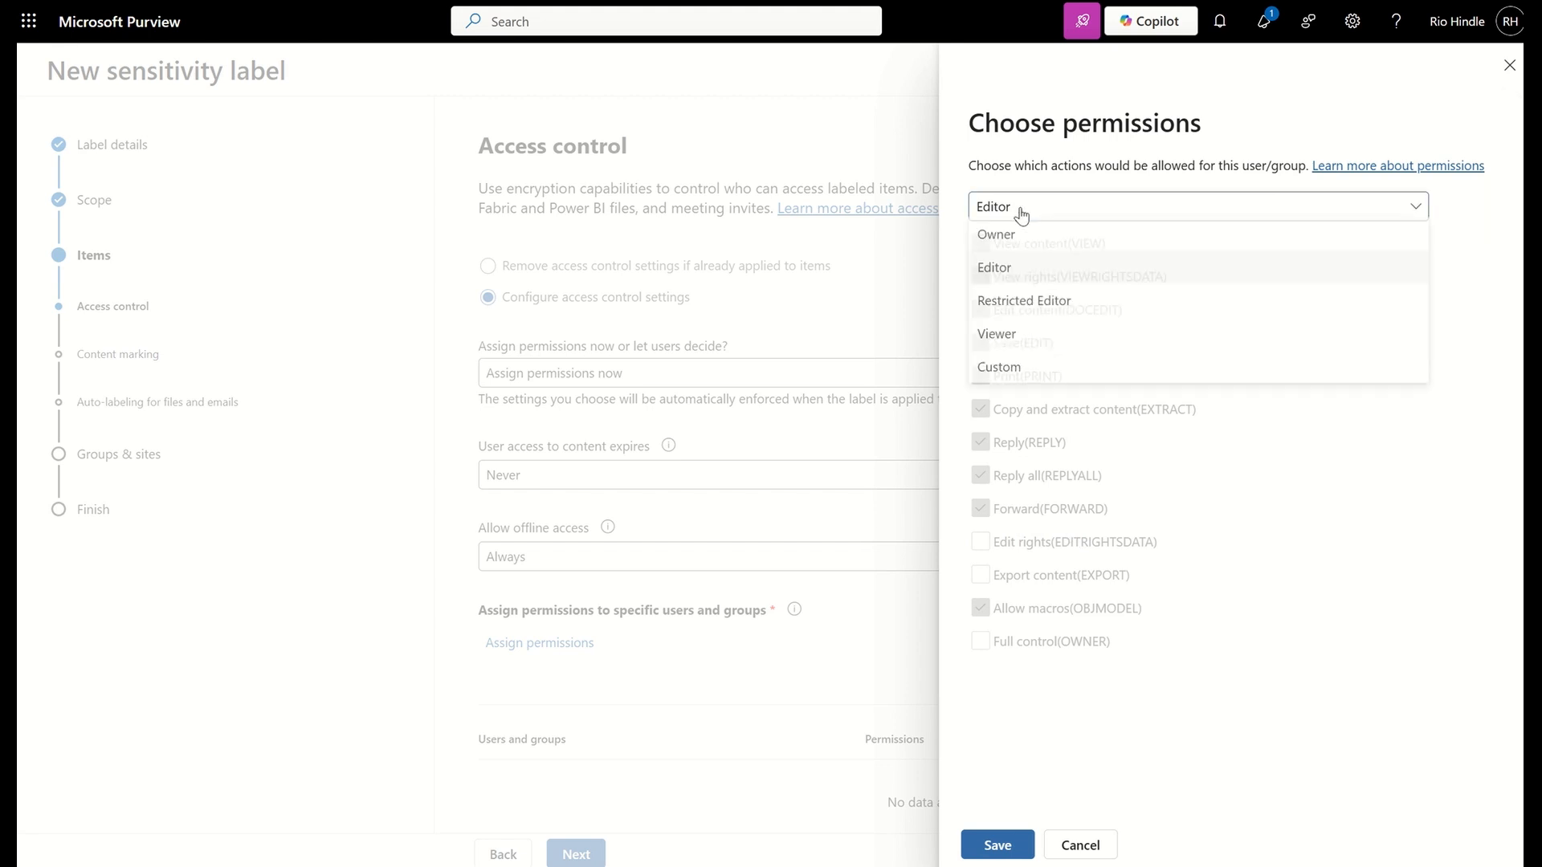
left_click(1008, 370)
Try a custom permission set with Save, Print and Reply, discard it, and close the permission assignment without saving
left_click(1012, 415)
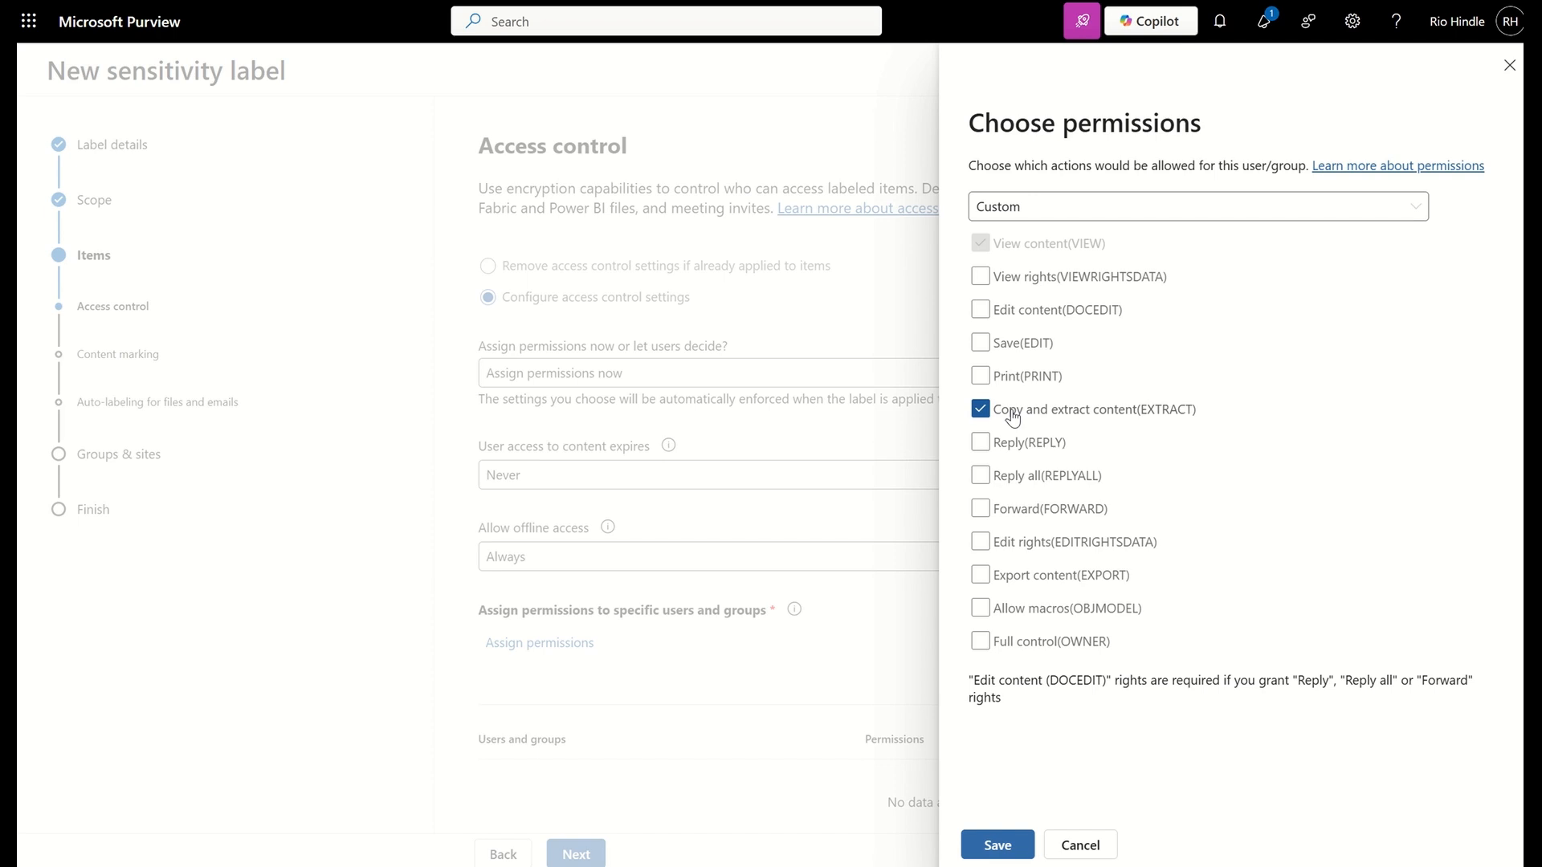
left_click(1012, 417)
left_click(1010, 418)
left_click(991, 423)
left_click(981, 444)
left_click(981, 376)
left_click(981, 343)
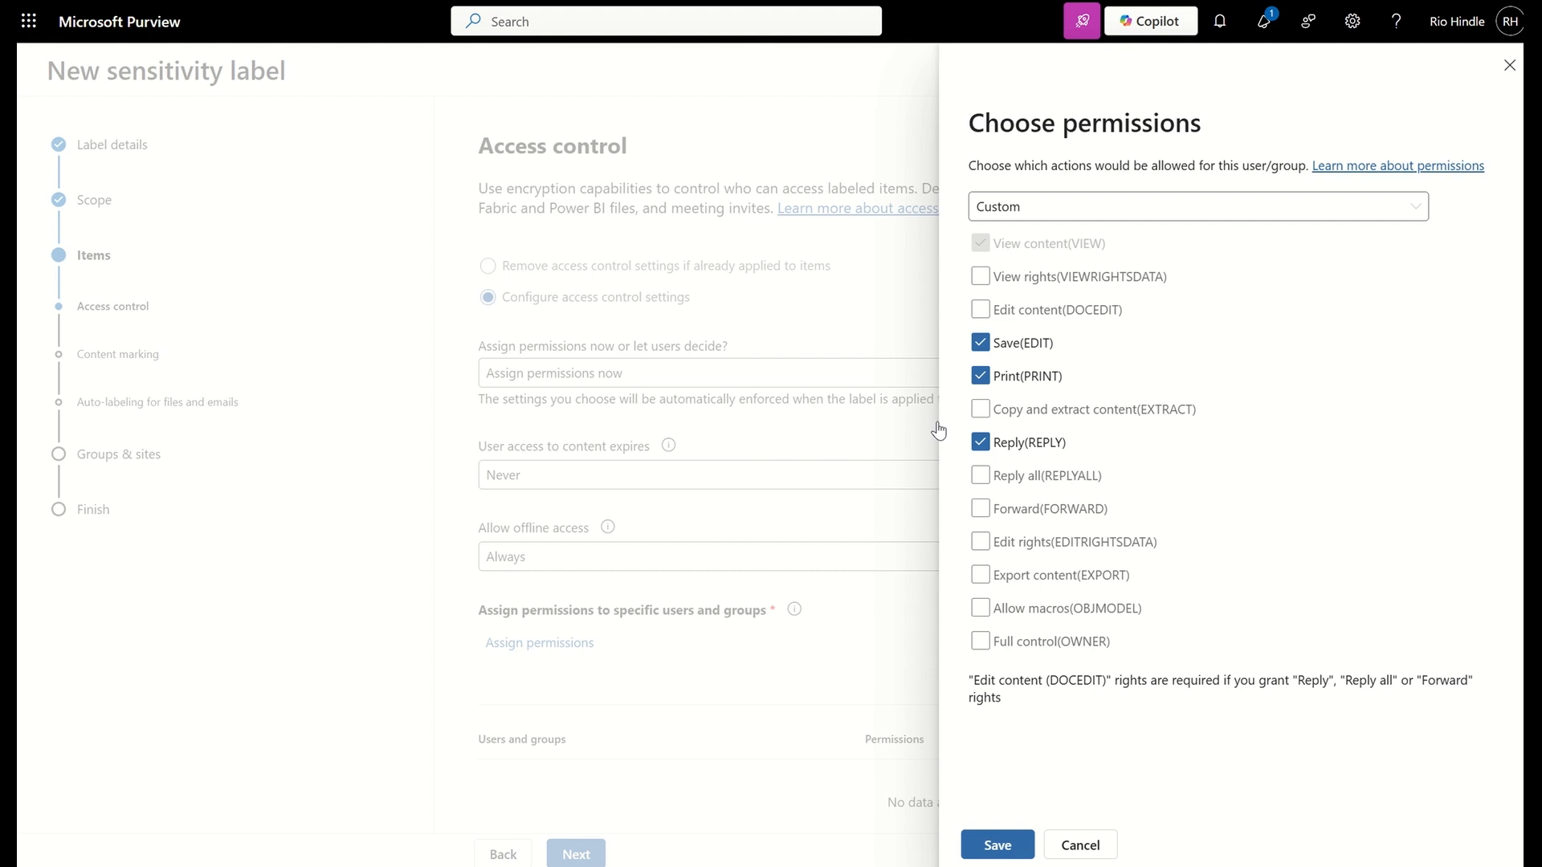
left_click(1074, 842)
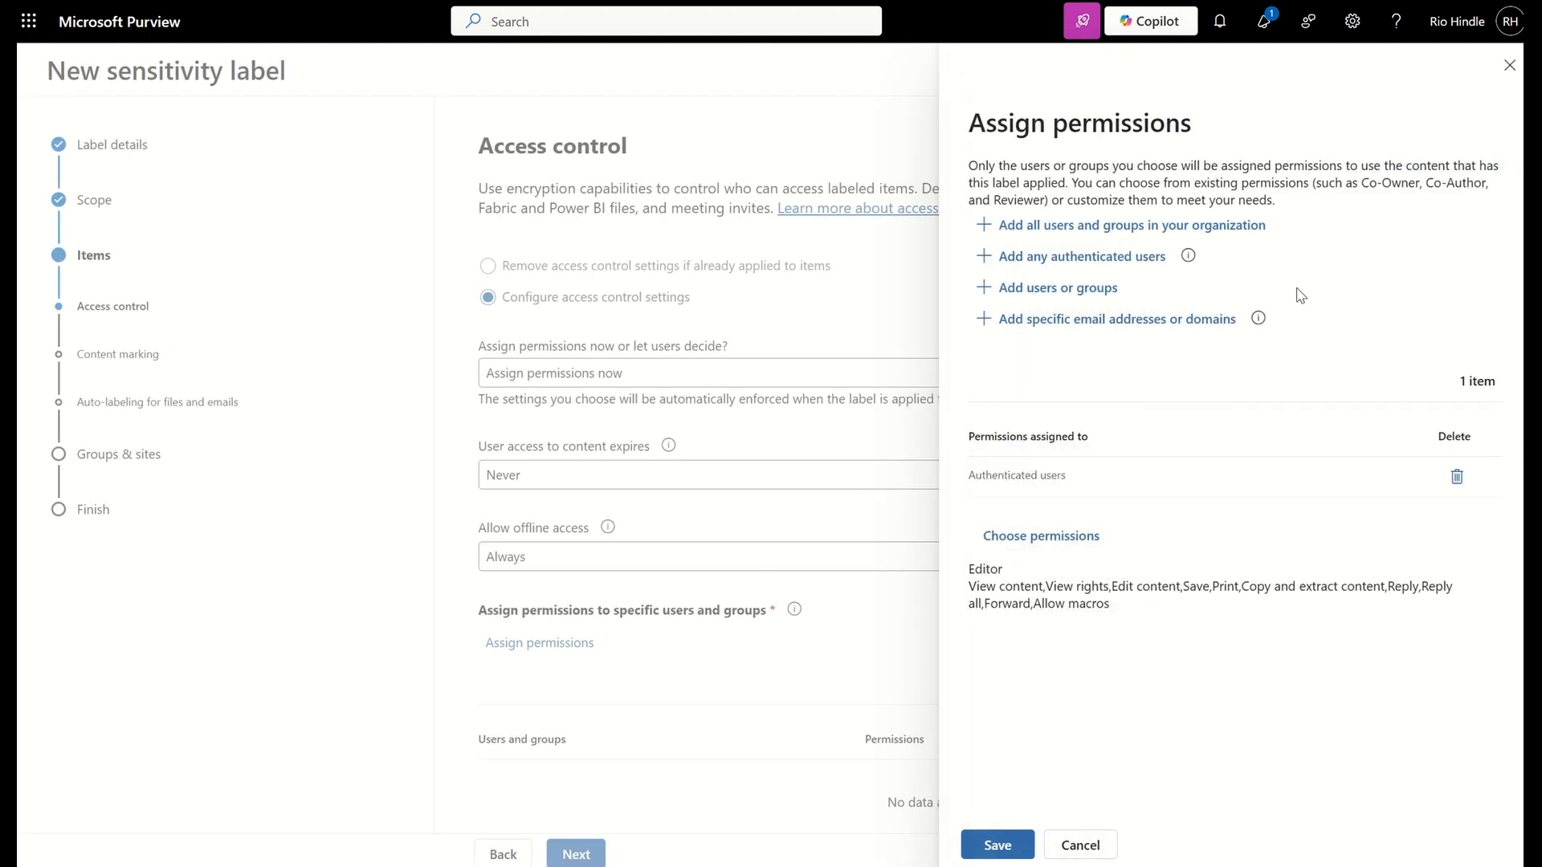
left_click(1508, 65)
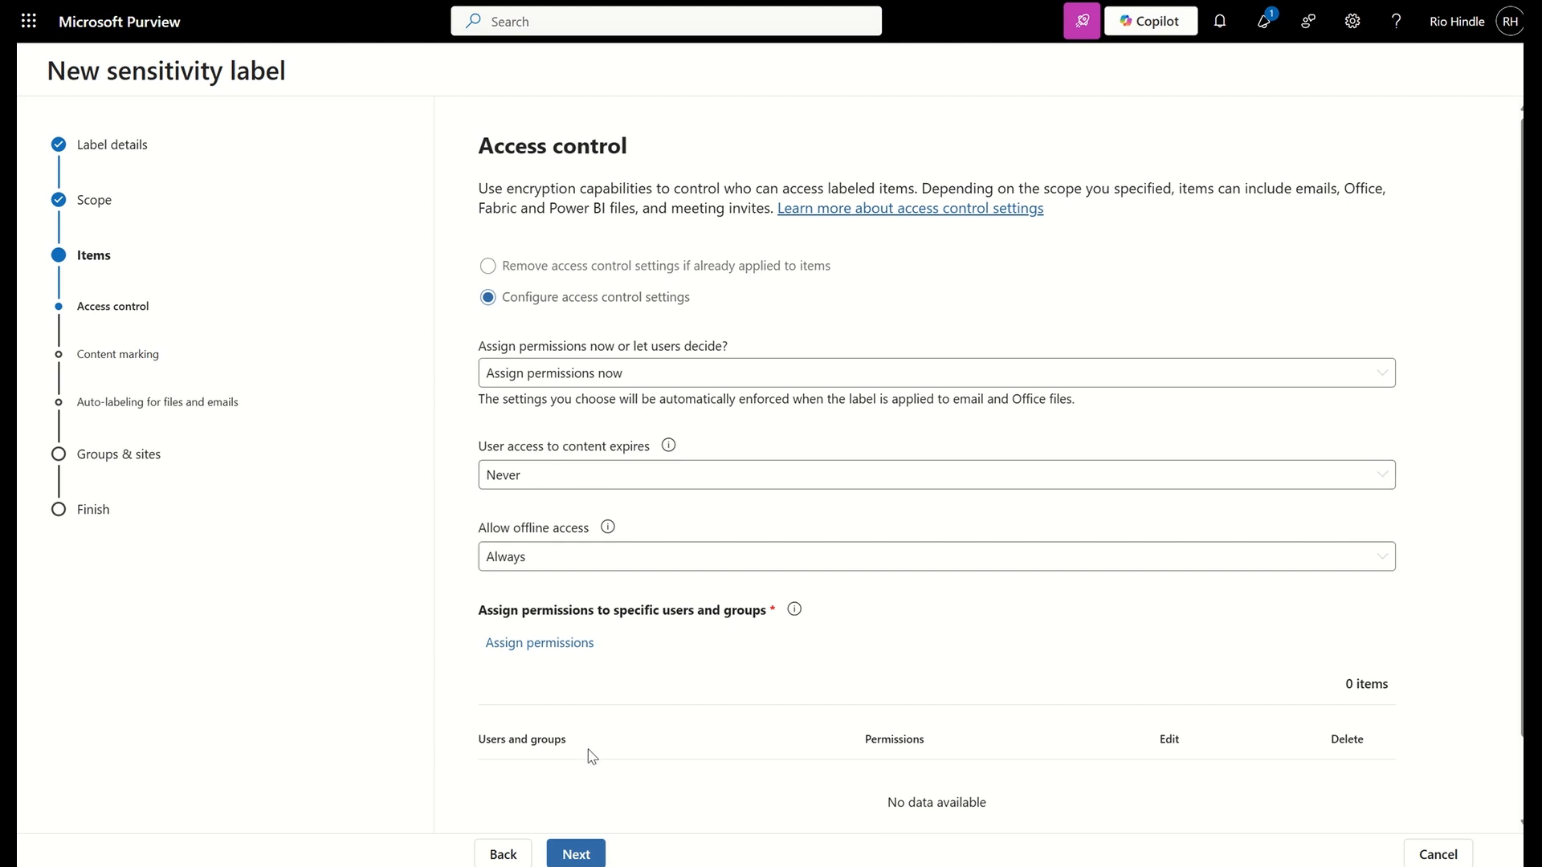
Set access control to remove settings already applied to items, and continue to content marking
left_click(486, 267)
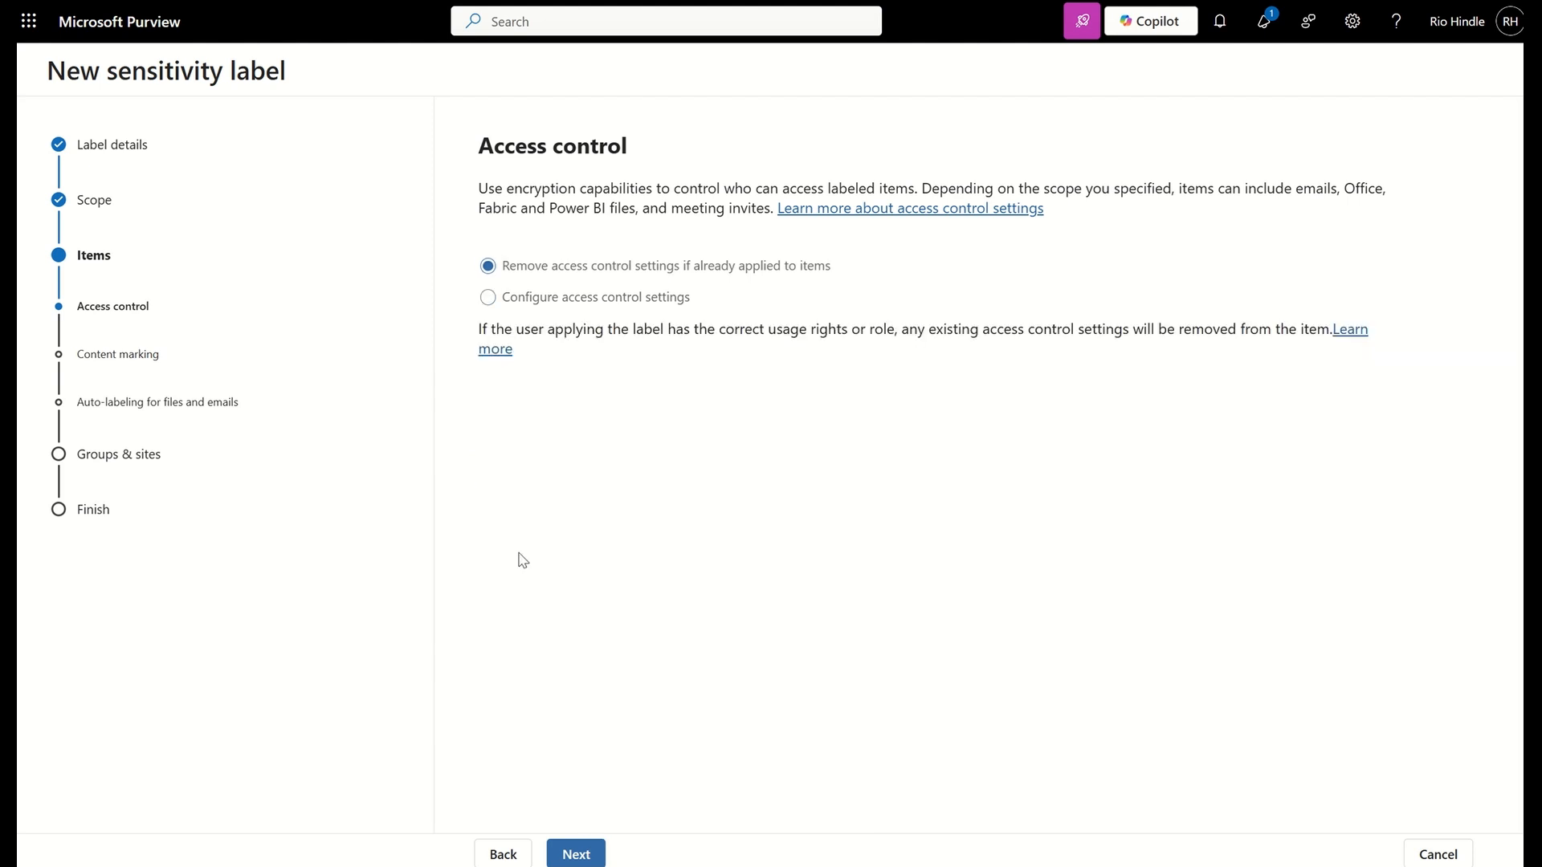
left_click(579, 850)
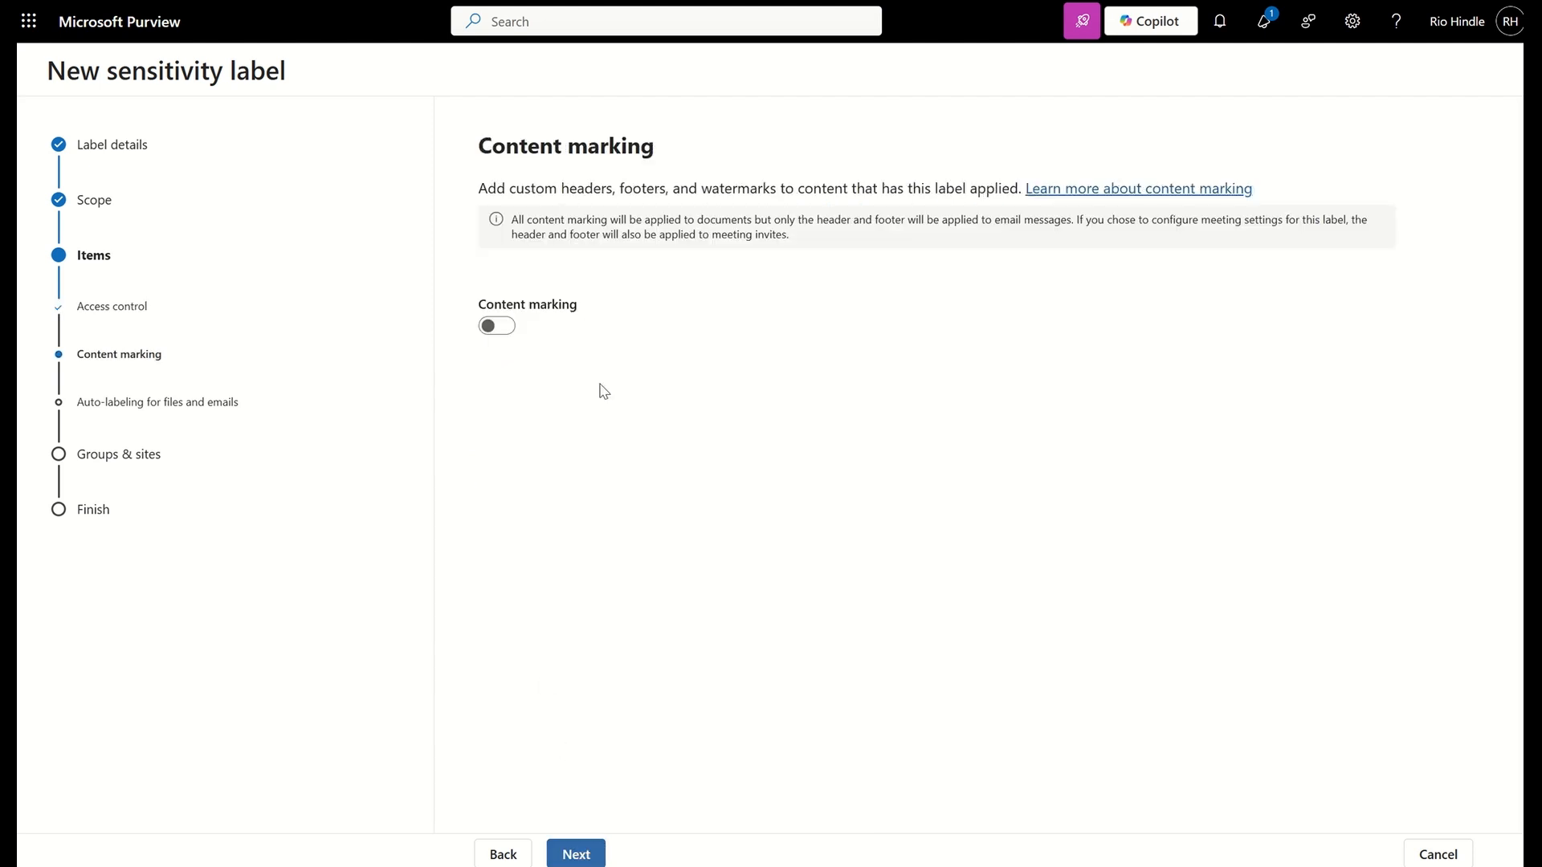
Try content marking with a watermark, examine its text layout and font color choices, and switch content marking back off
left_click(497, 326)
left_click(521, 361)
left_click(627, 390)
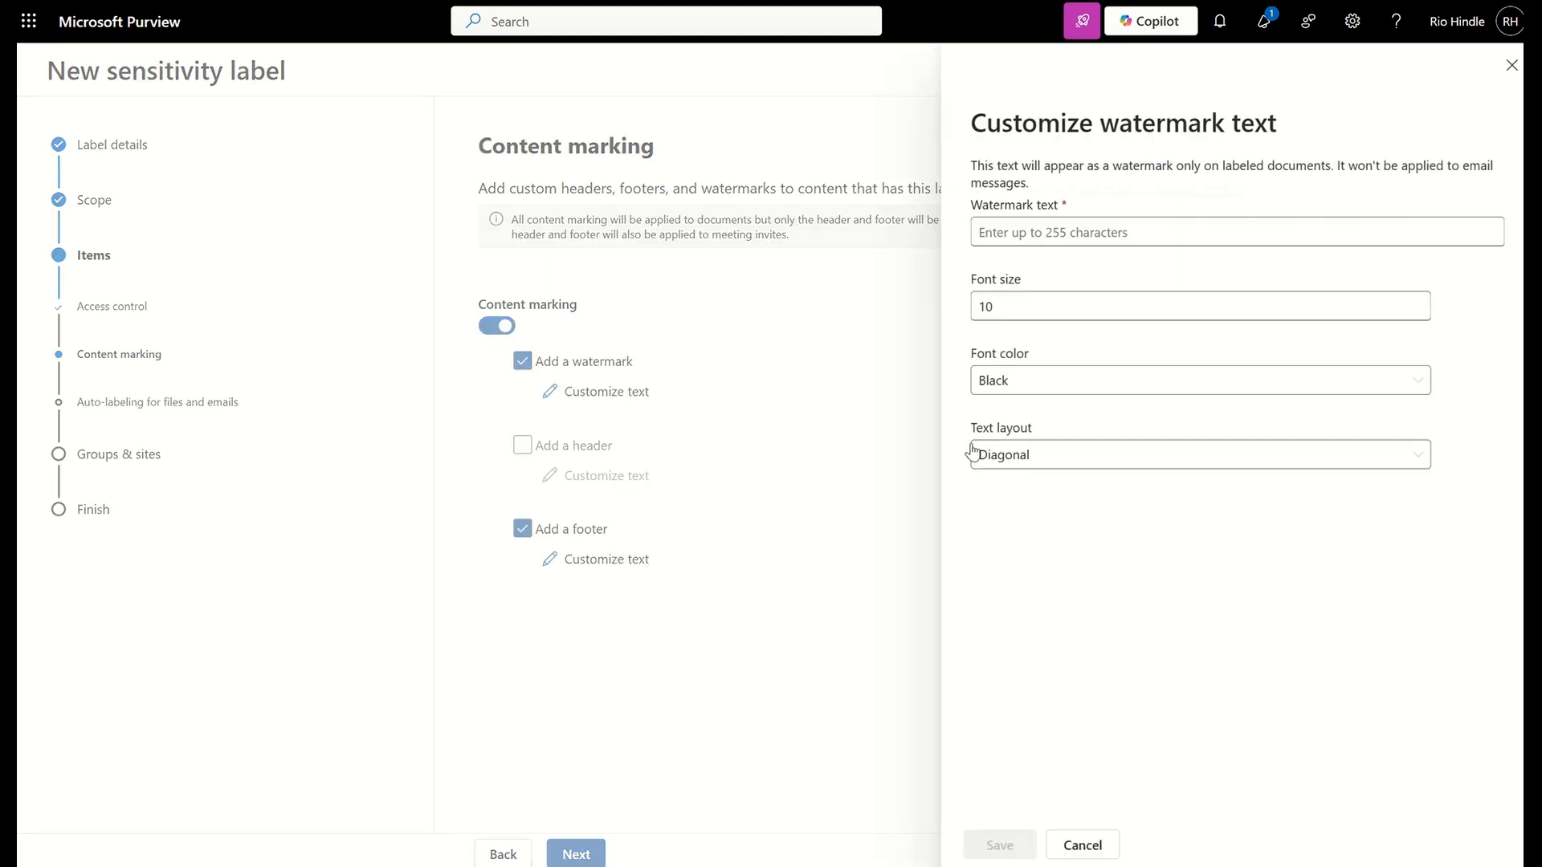
left_click(1012, 458)
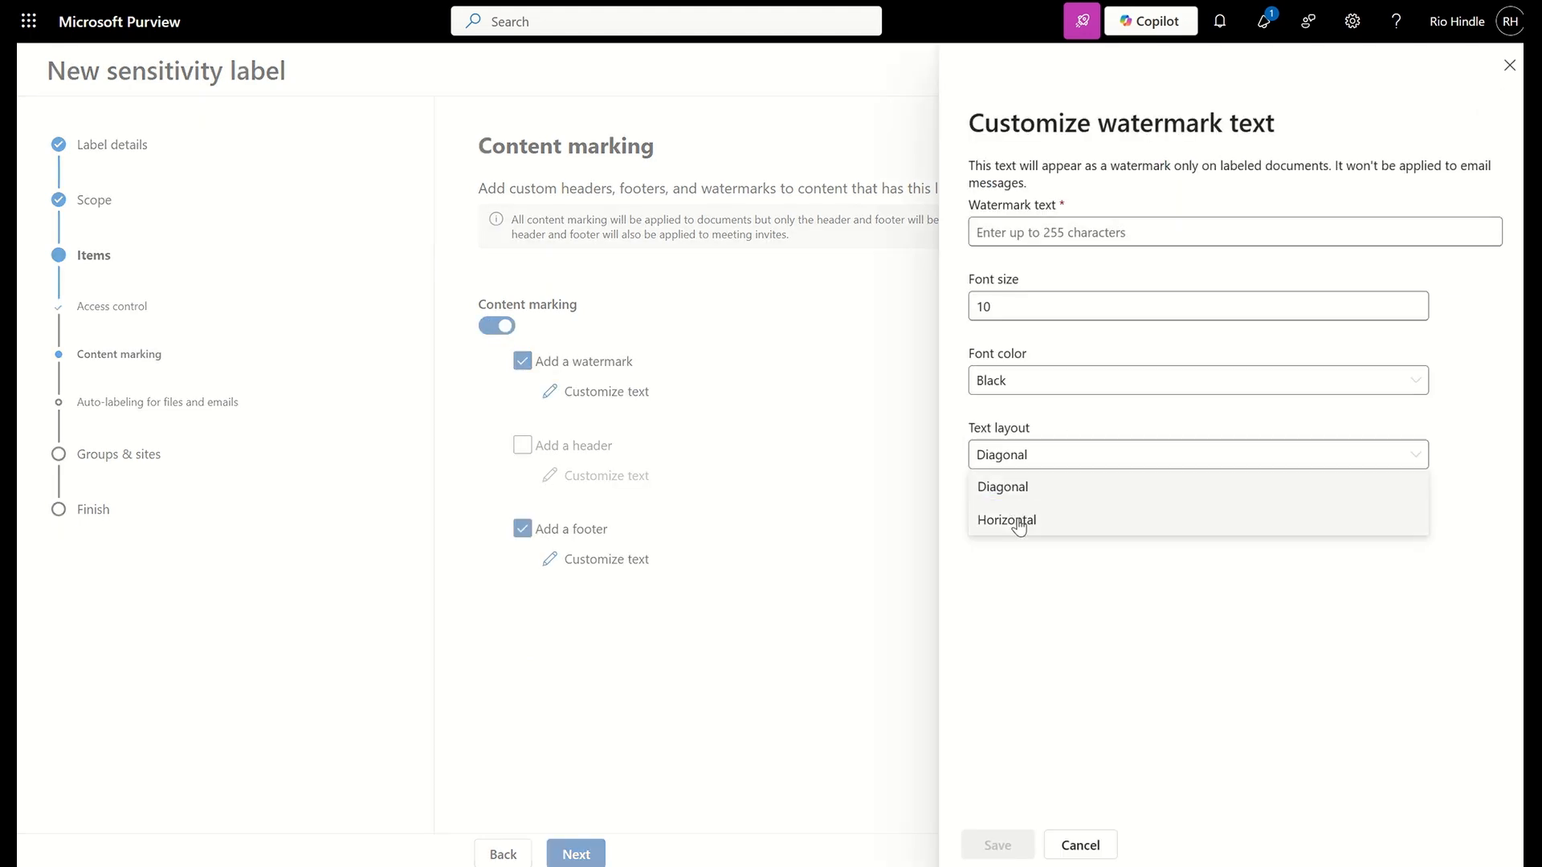
left_click(1009, 390)
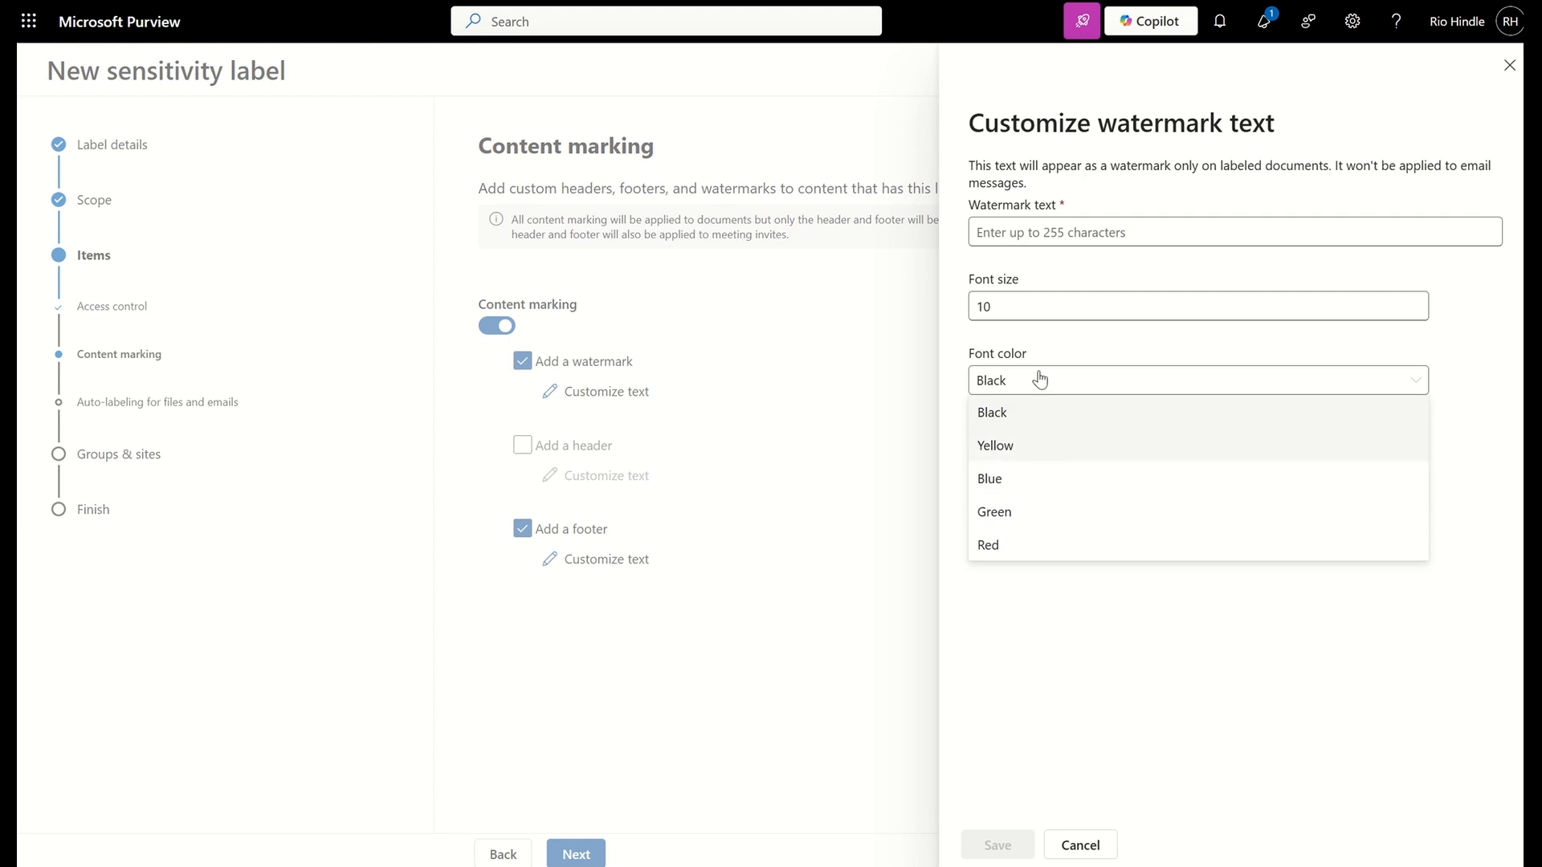
left_click(1510, 65)
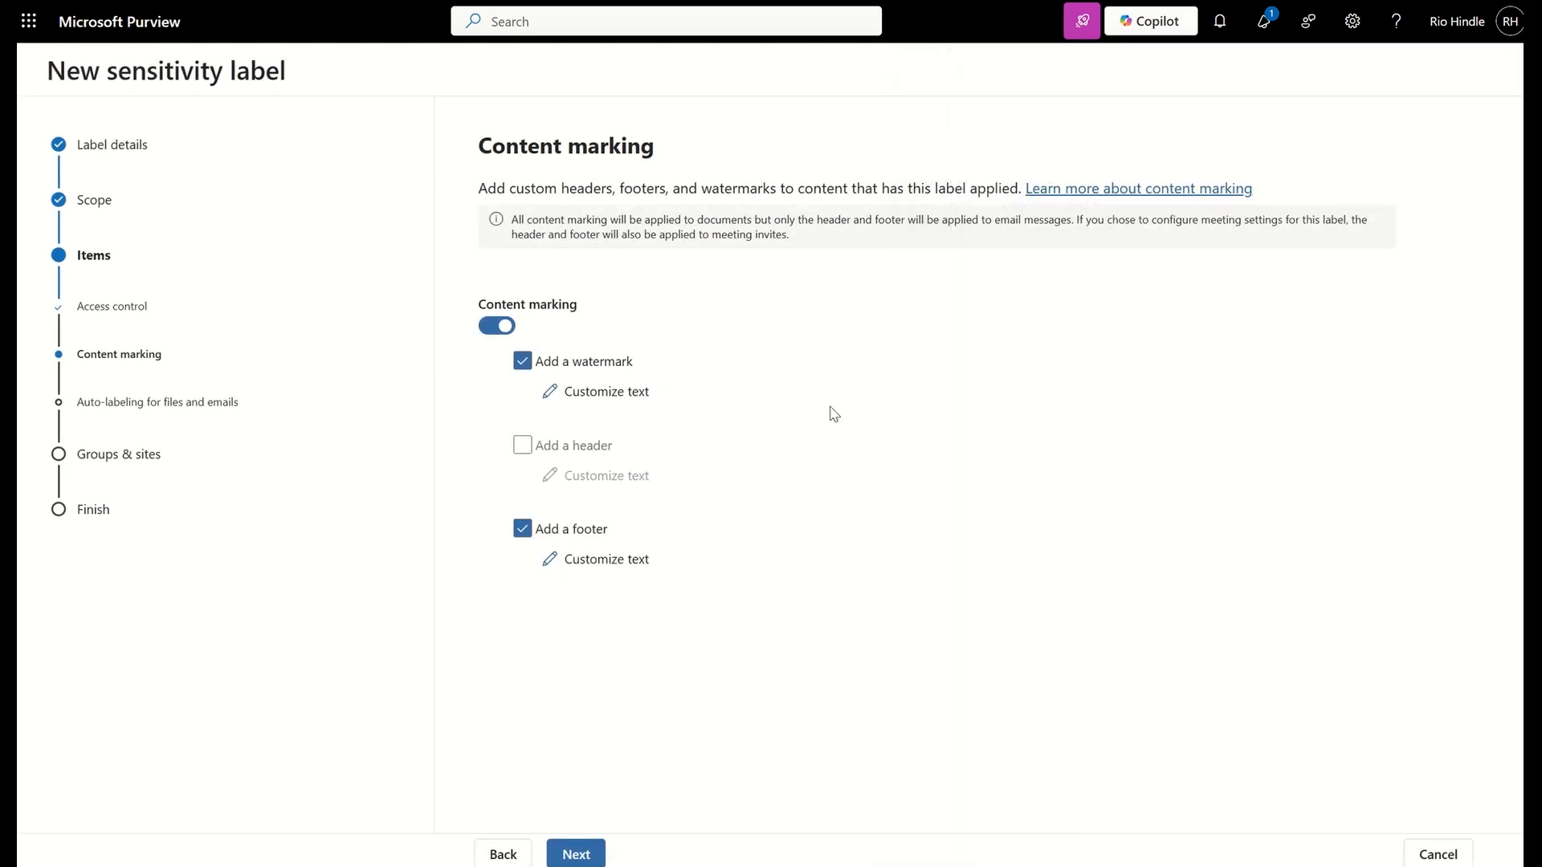
left_click(501, 327)
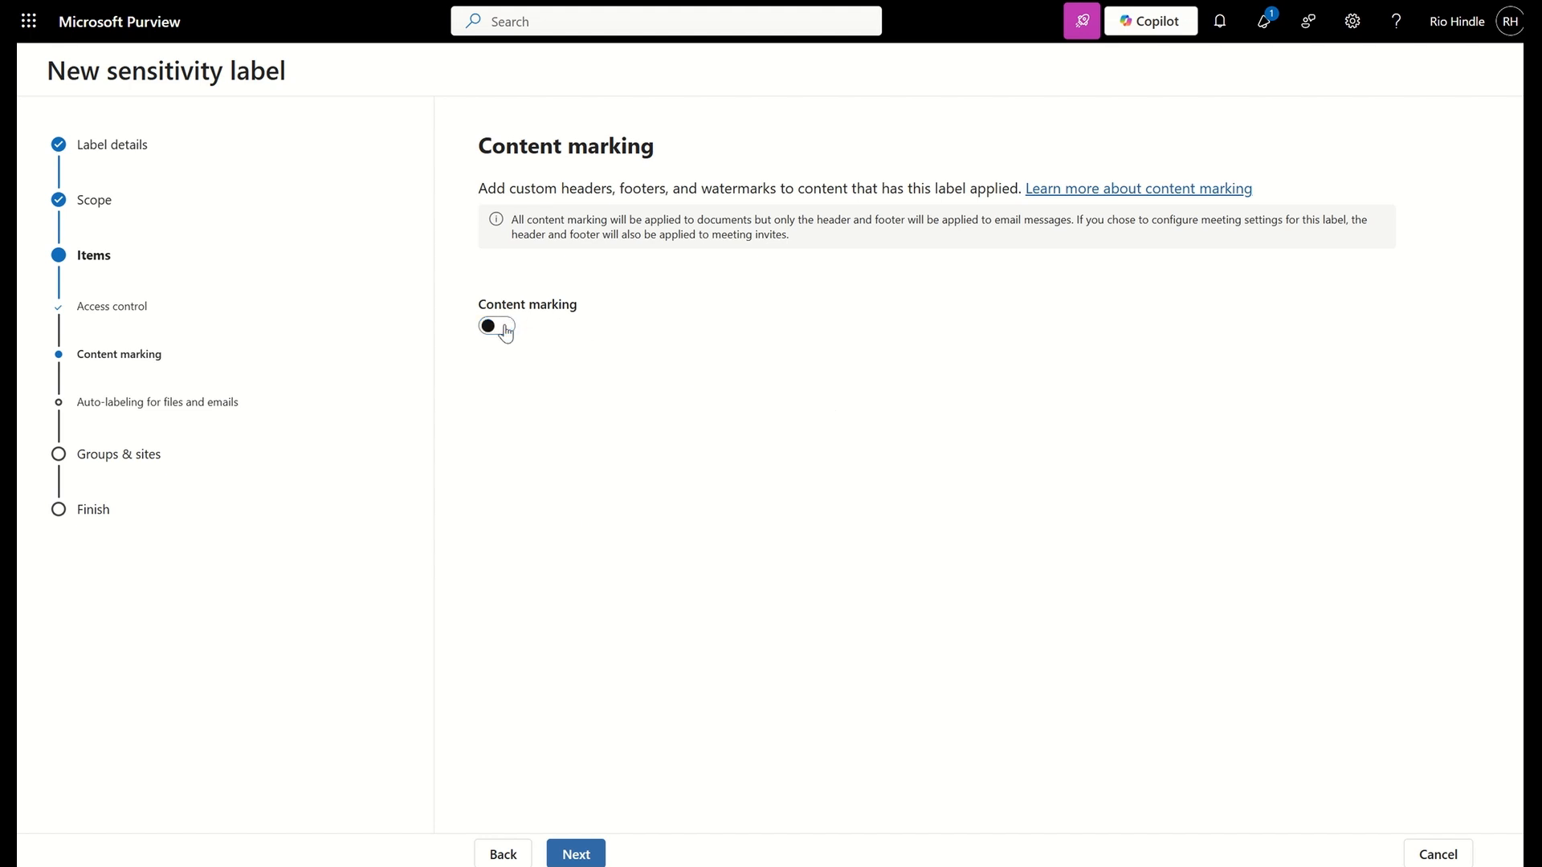
Continue to auto-labeling, enable it for files and emails, and start a Content contains condition
left_click(578, 853)
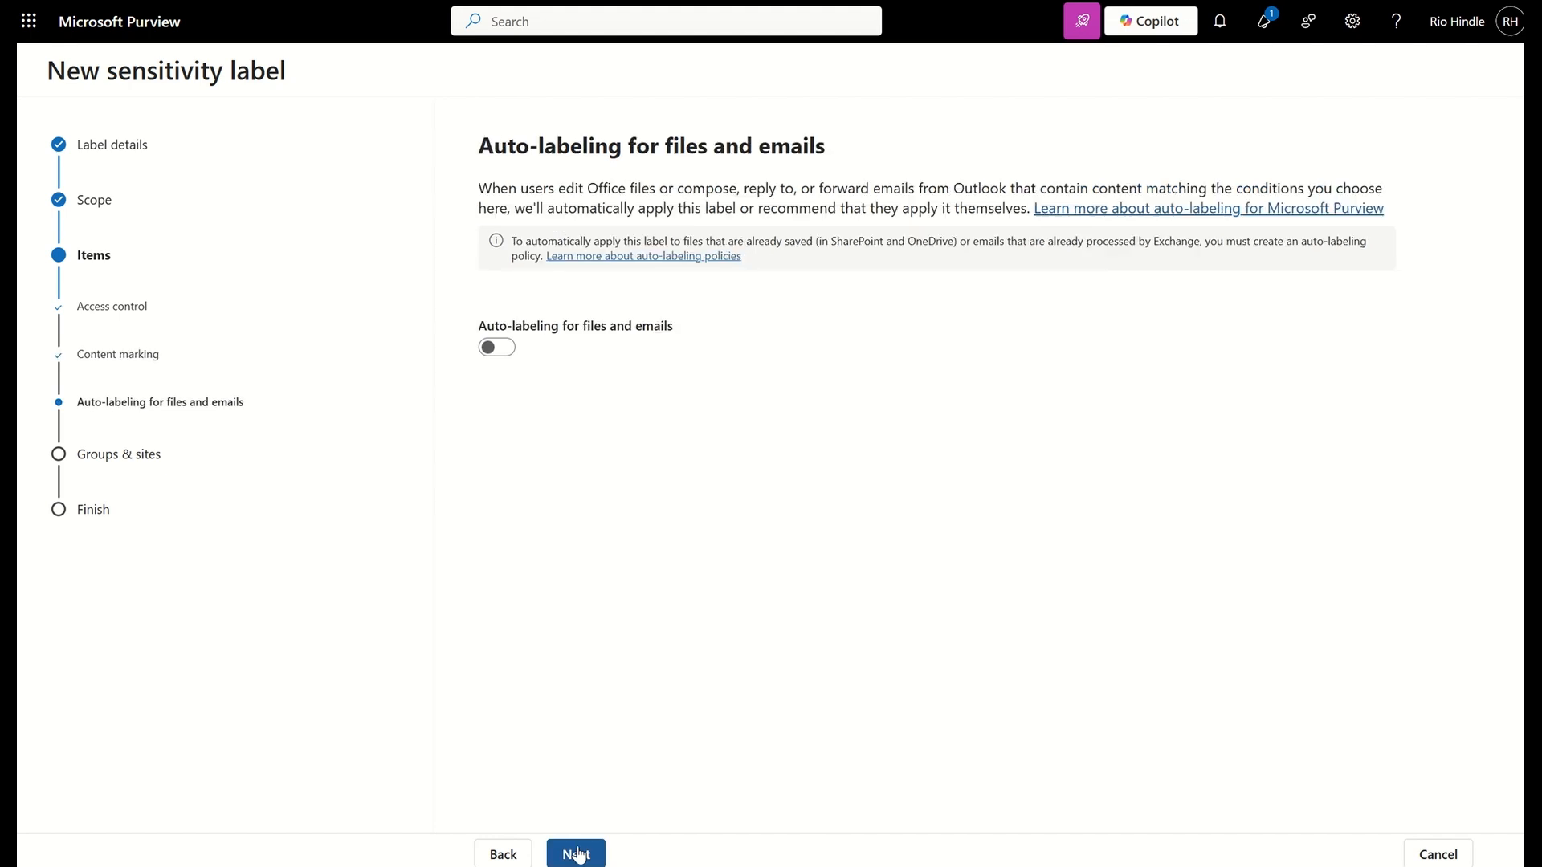
left_click(495, 346)
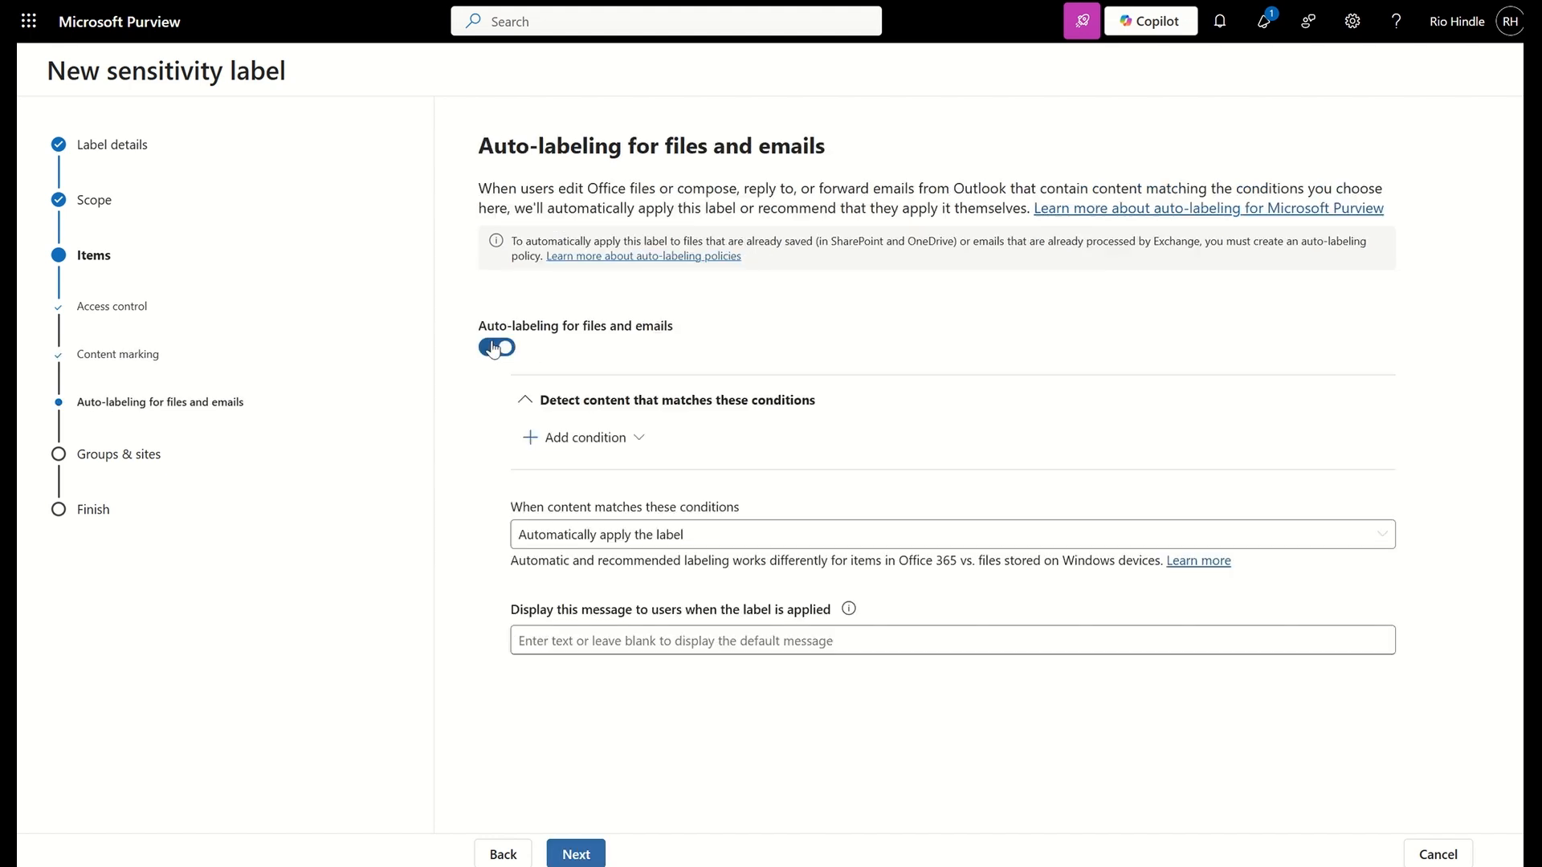
left_click(598, 436)
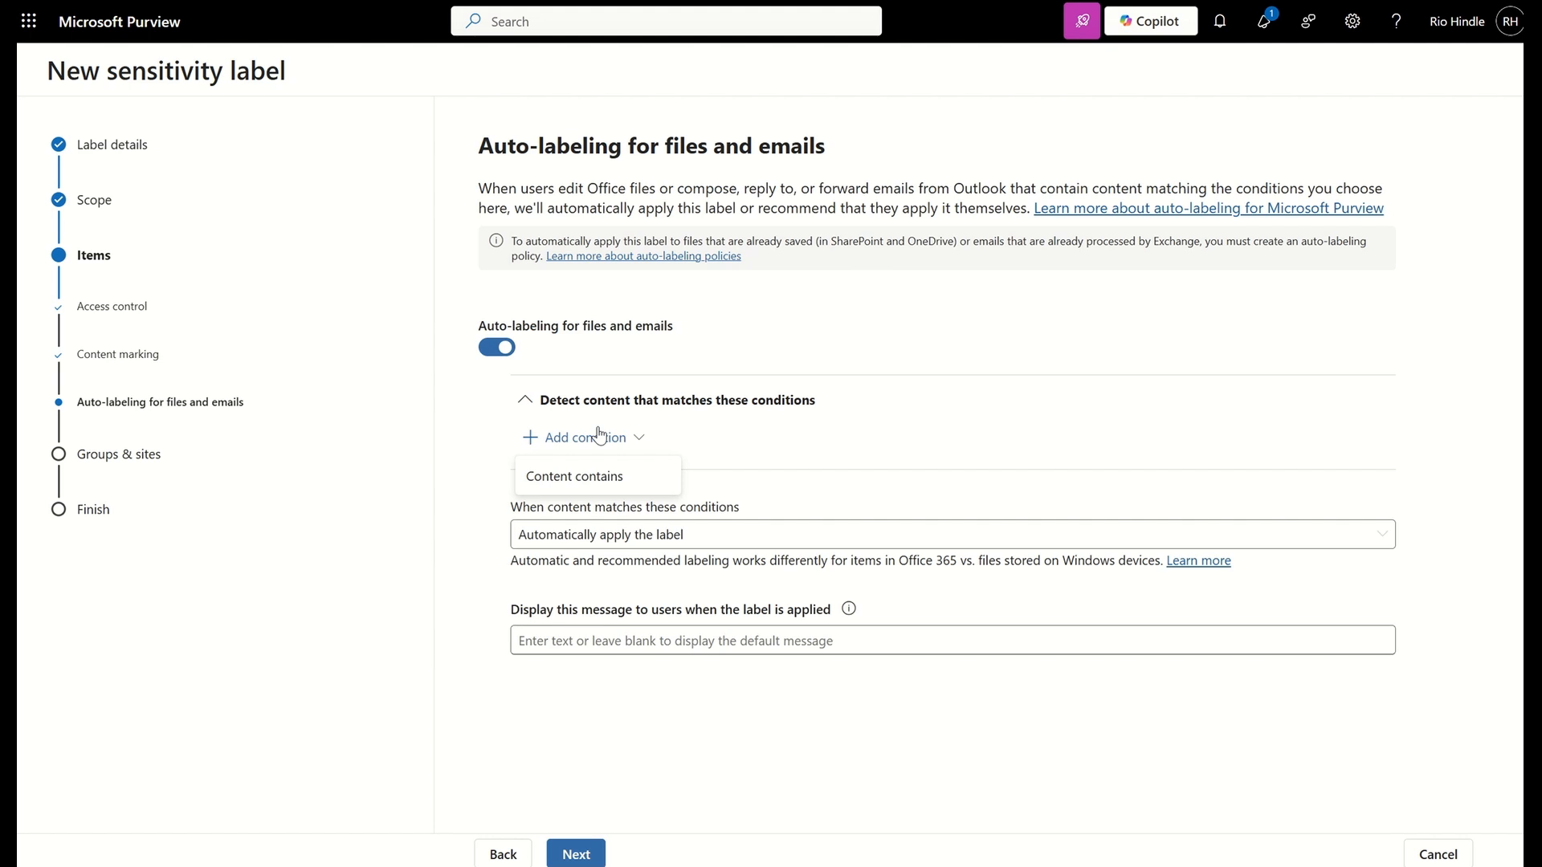
left_click(586, 480)
left_click(585, 562)
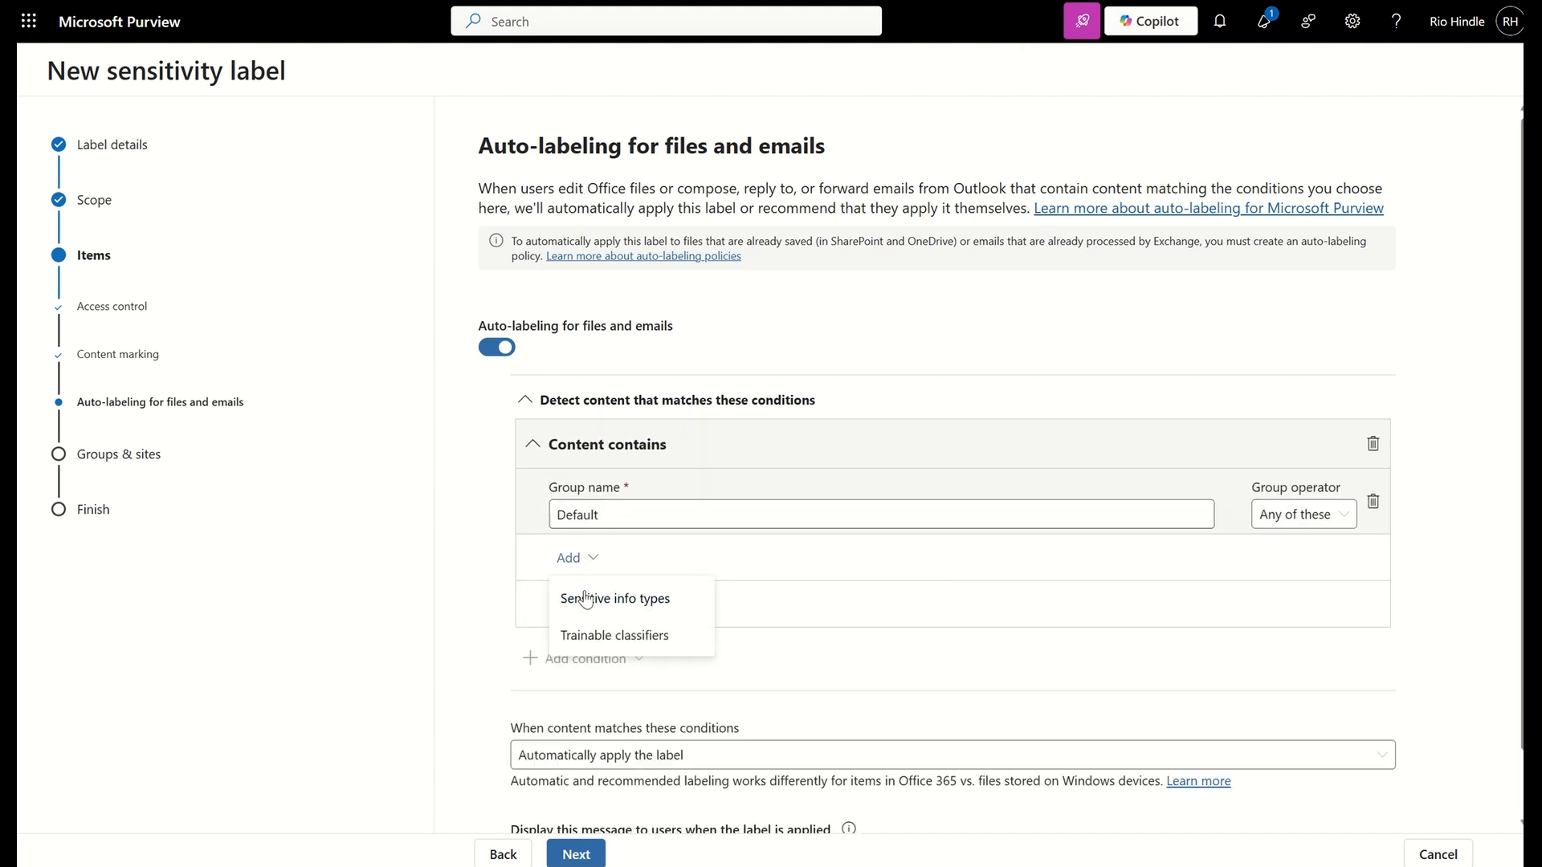
Search the sensitive info types for "pizza" and add Pizza SIT to the auto-labeling condition
left_click(585, 596)
left_click(1108, 183)
type("pizza")
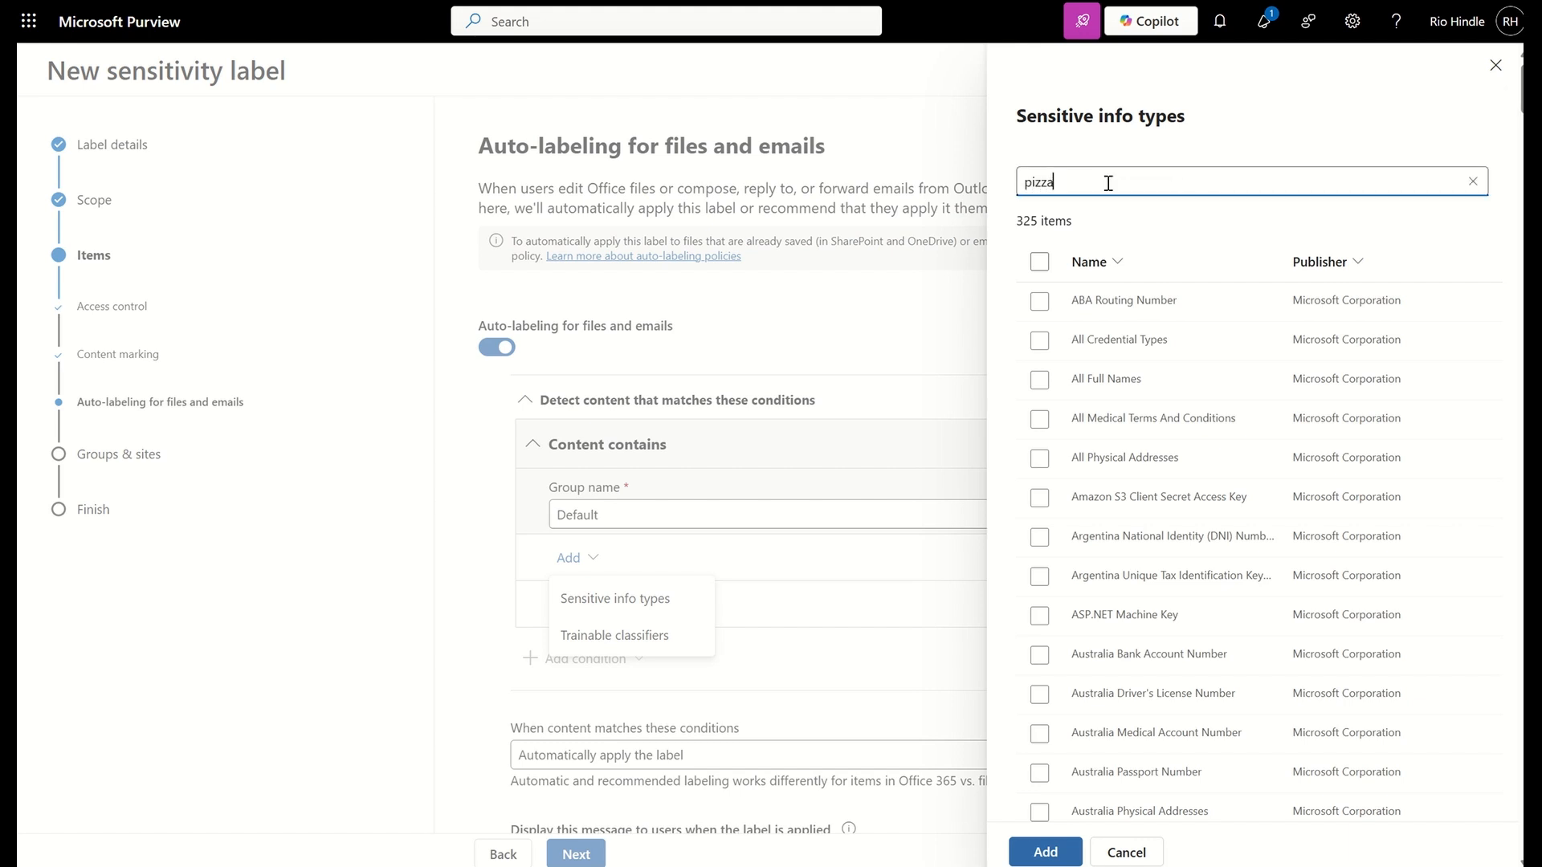
left_click(1040, 304)
left_click(1043, 313)
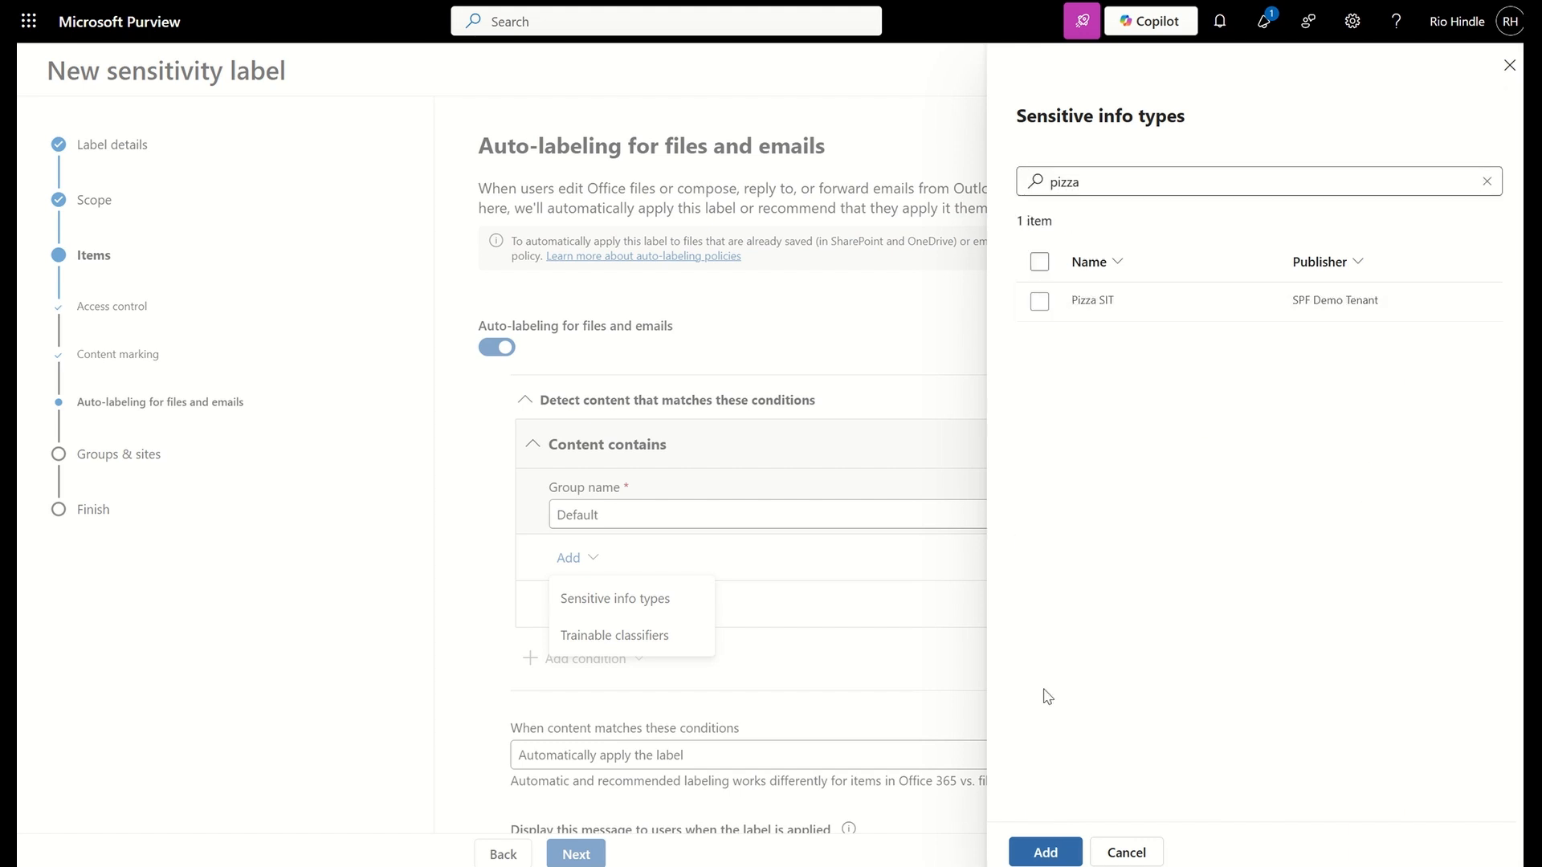
left_click(1039, 300)
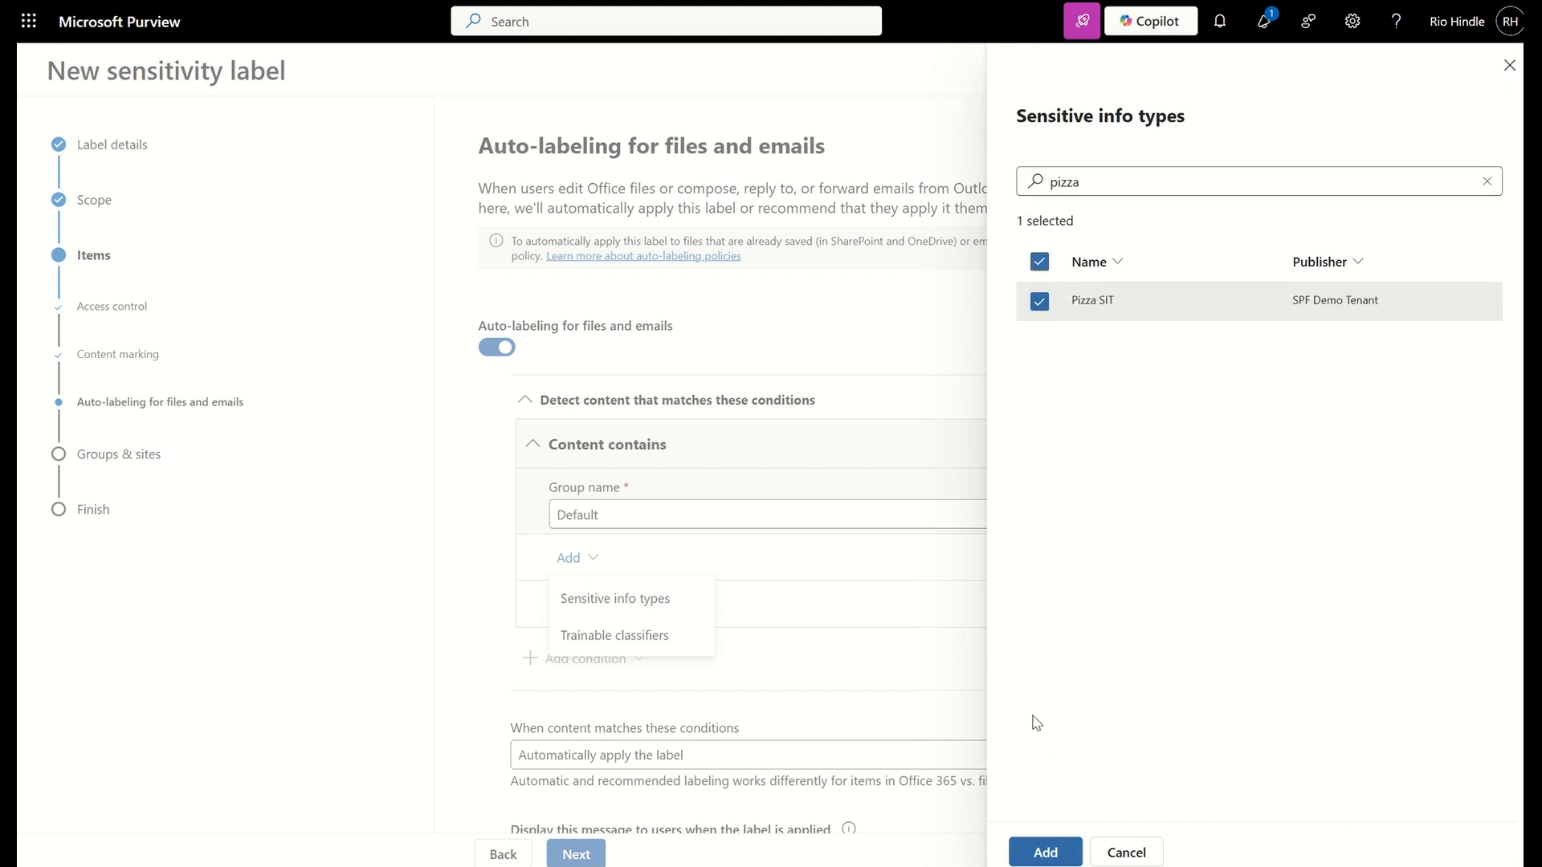
left_click(1043, 851)
Set the Pizza SIT instance count to 2 to 5 and its confidence level to Medium confidence
double_click(1249, 590)
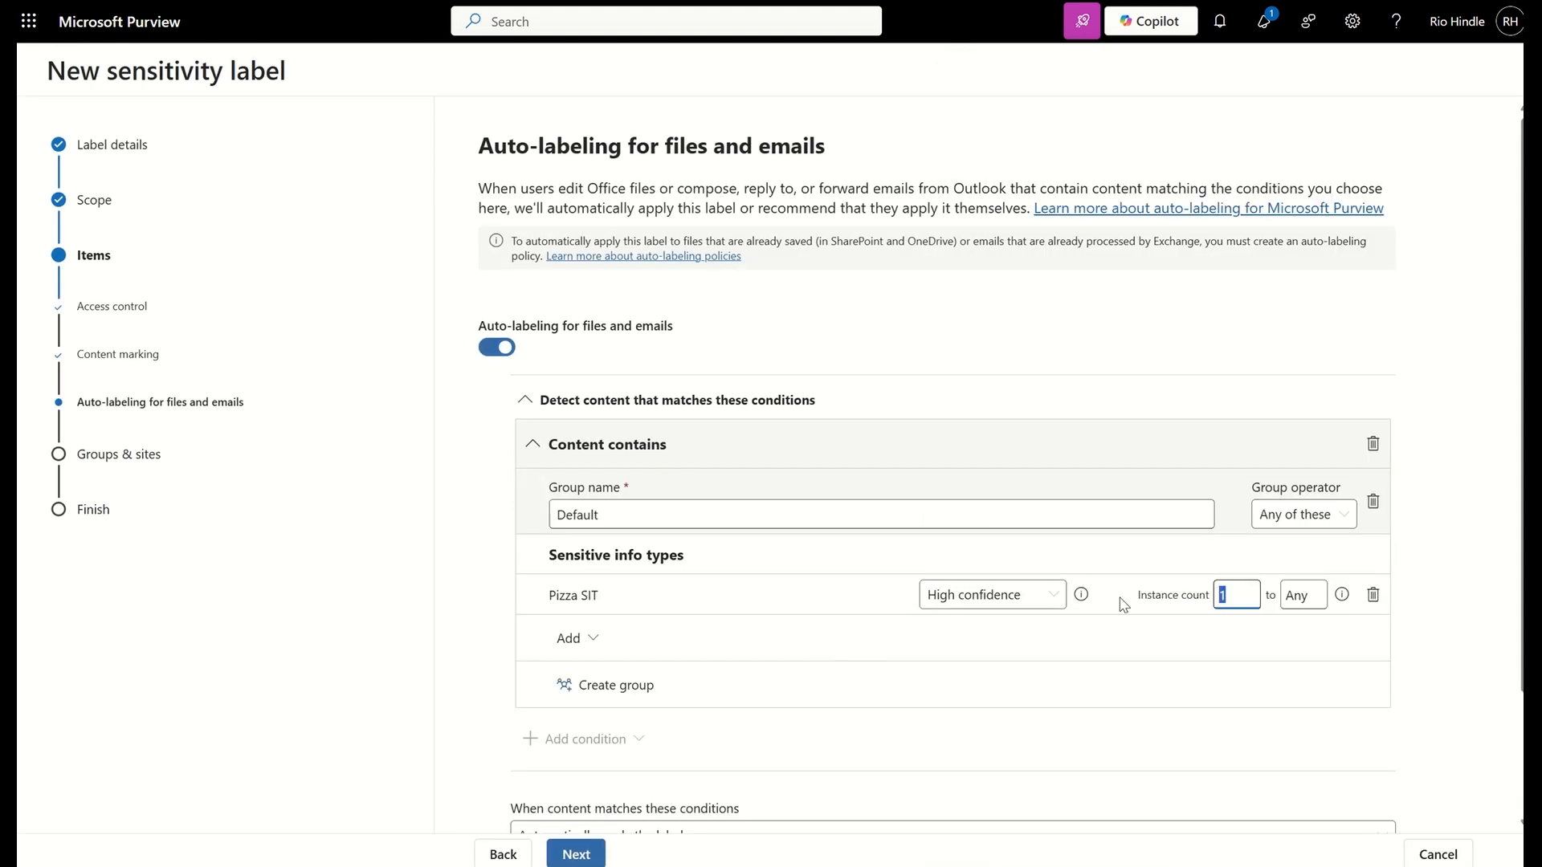
type("2")
double_click(1302, 594)
type("5")
left_click(1050, 601)
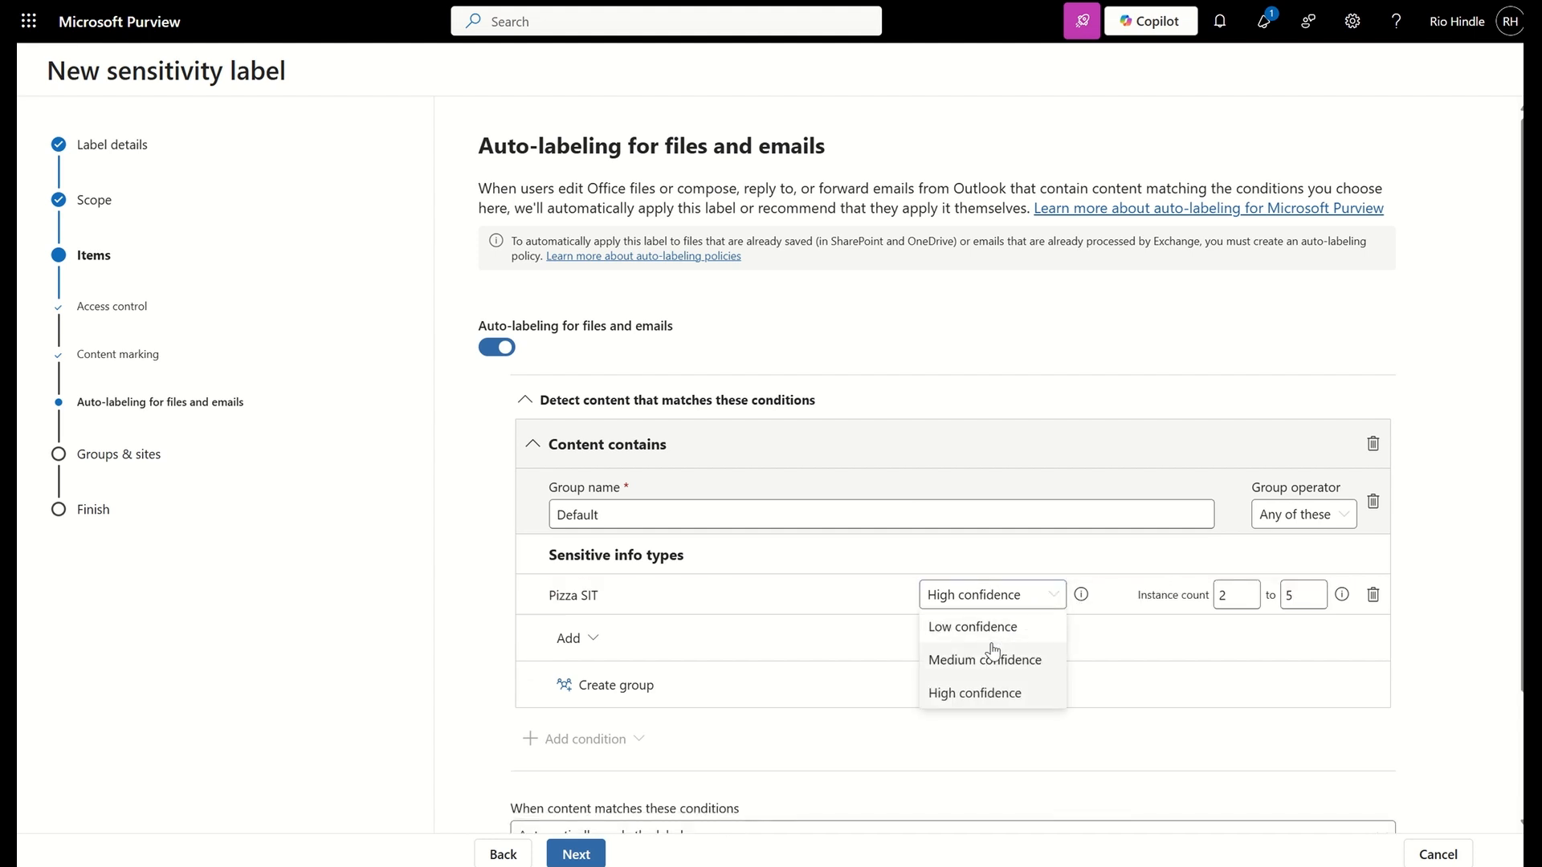
left_click(995, 651)
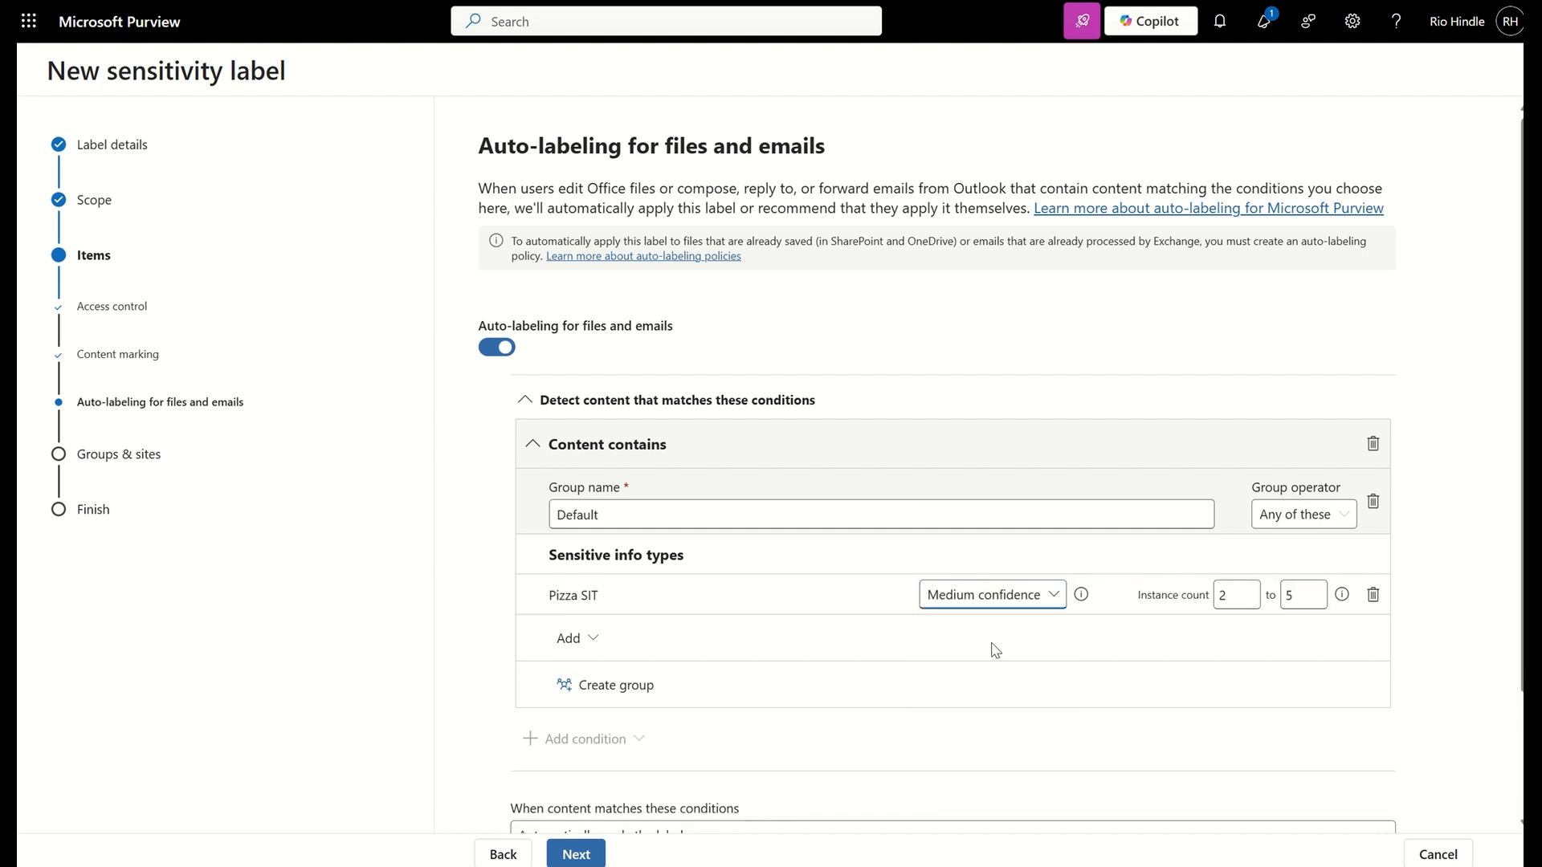
Check the actions available when content matches the conditions, and switch auto-labeling for files and emails back off
scroll(995, 649, "down", 2)
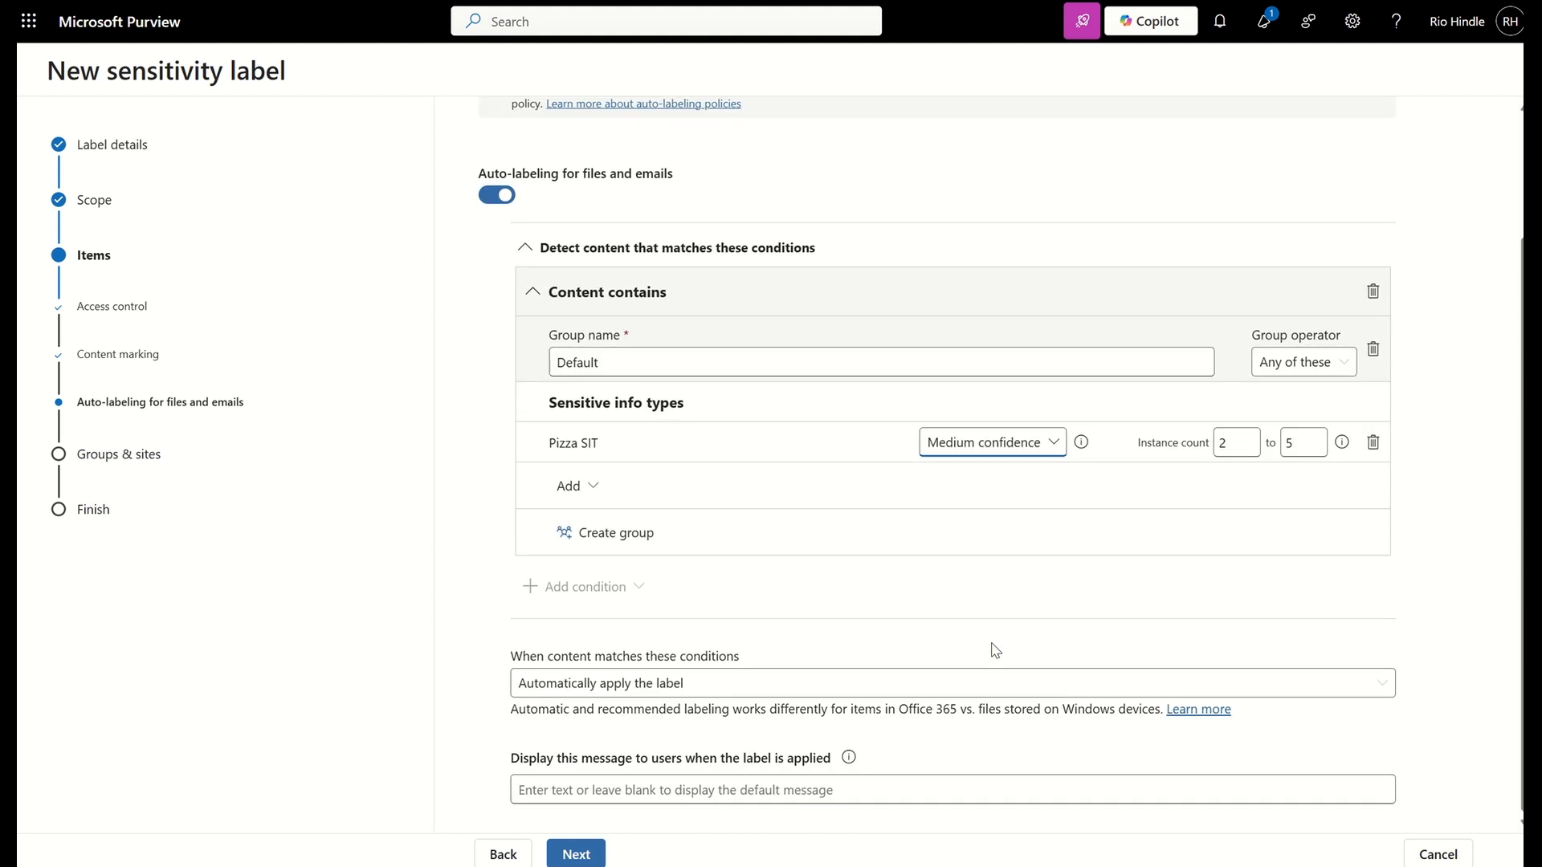
left_click(607, 695)
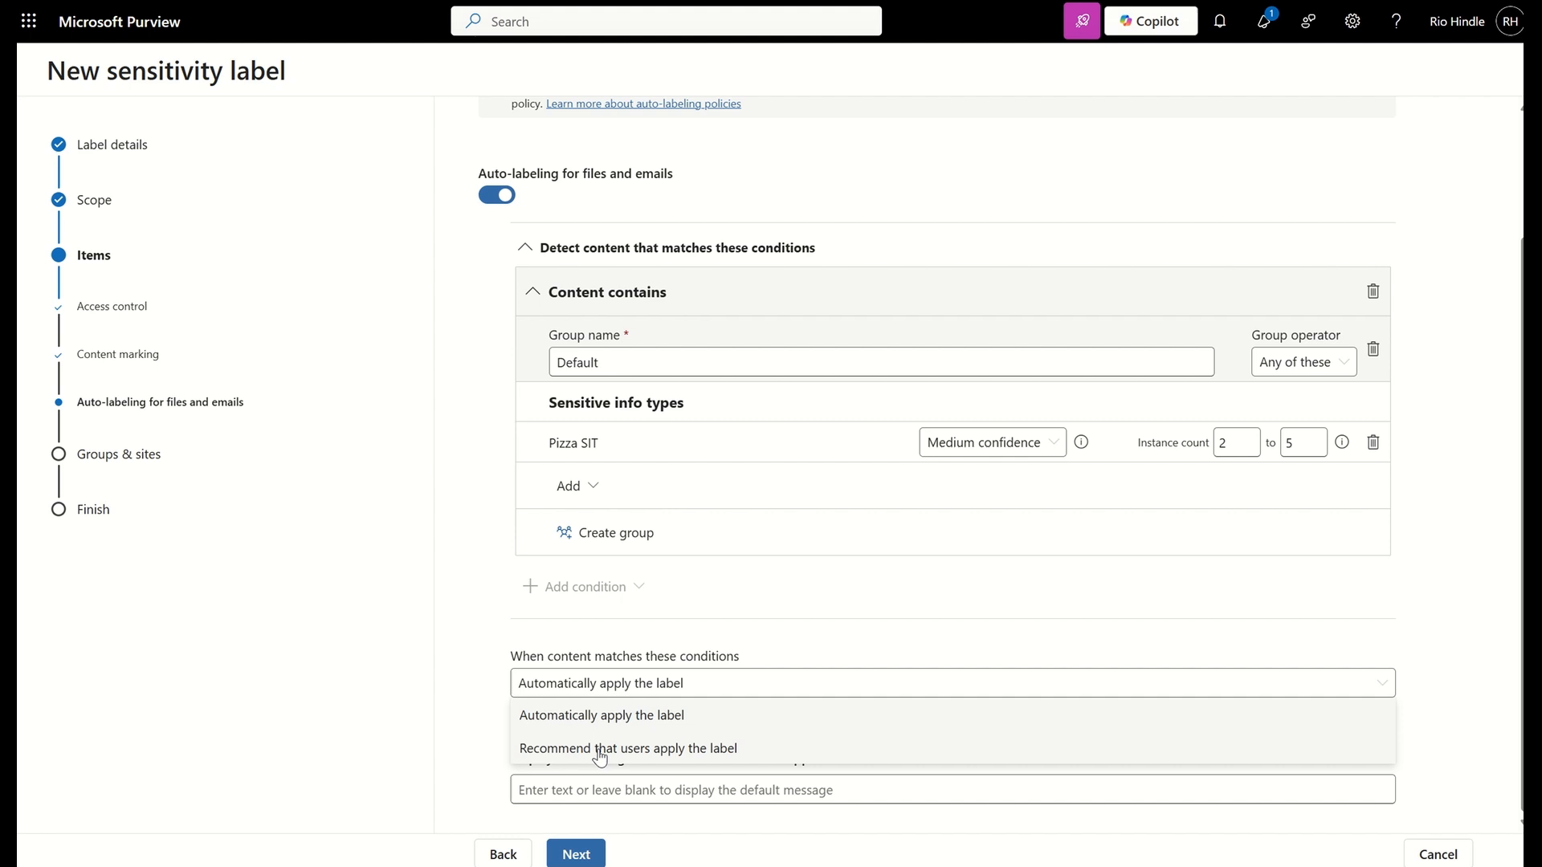
left_click(810, 494)
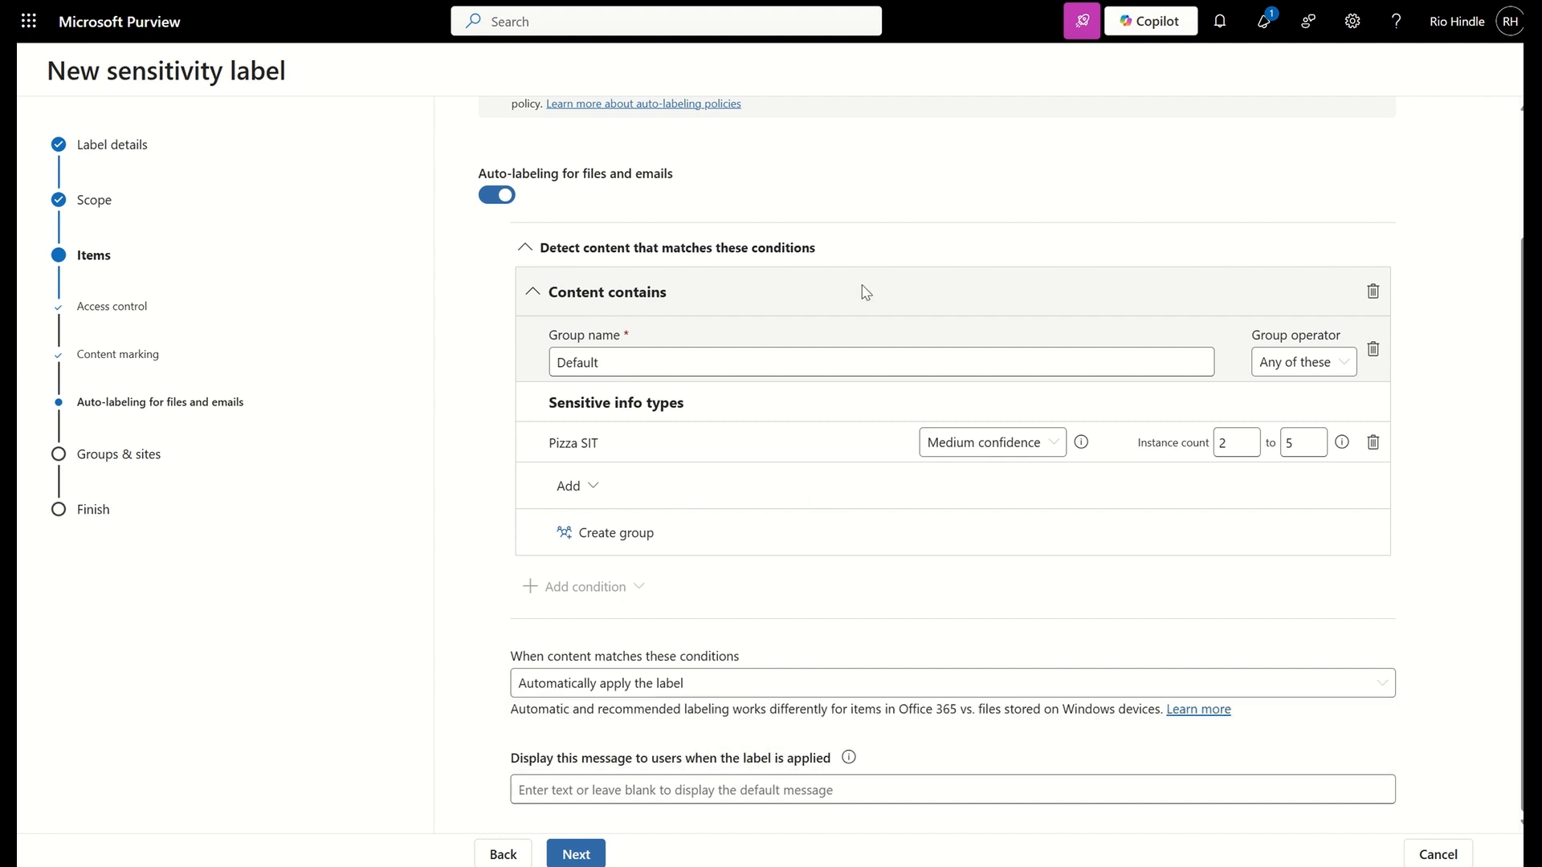
left_click(511, 197)
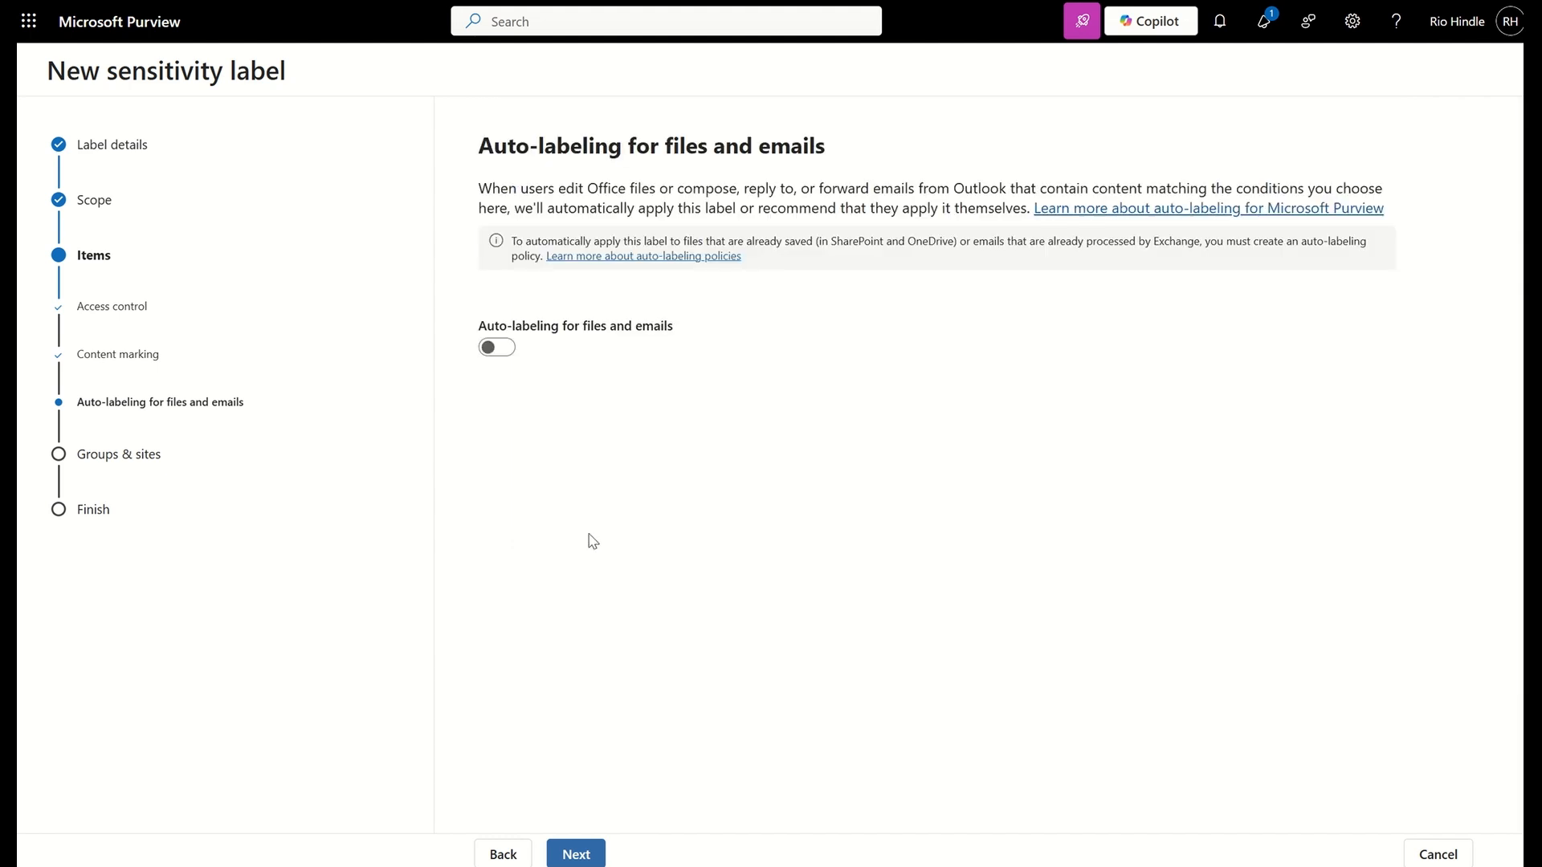
Advance past the groups and sites protection settings to the final review, and cancel the new label without creating it
left_click(575, 856)
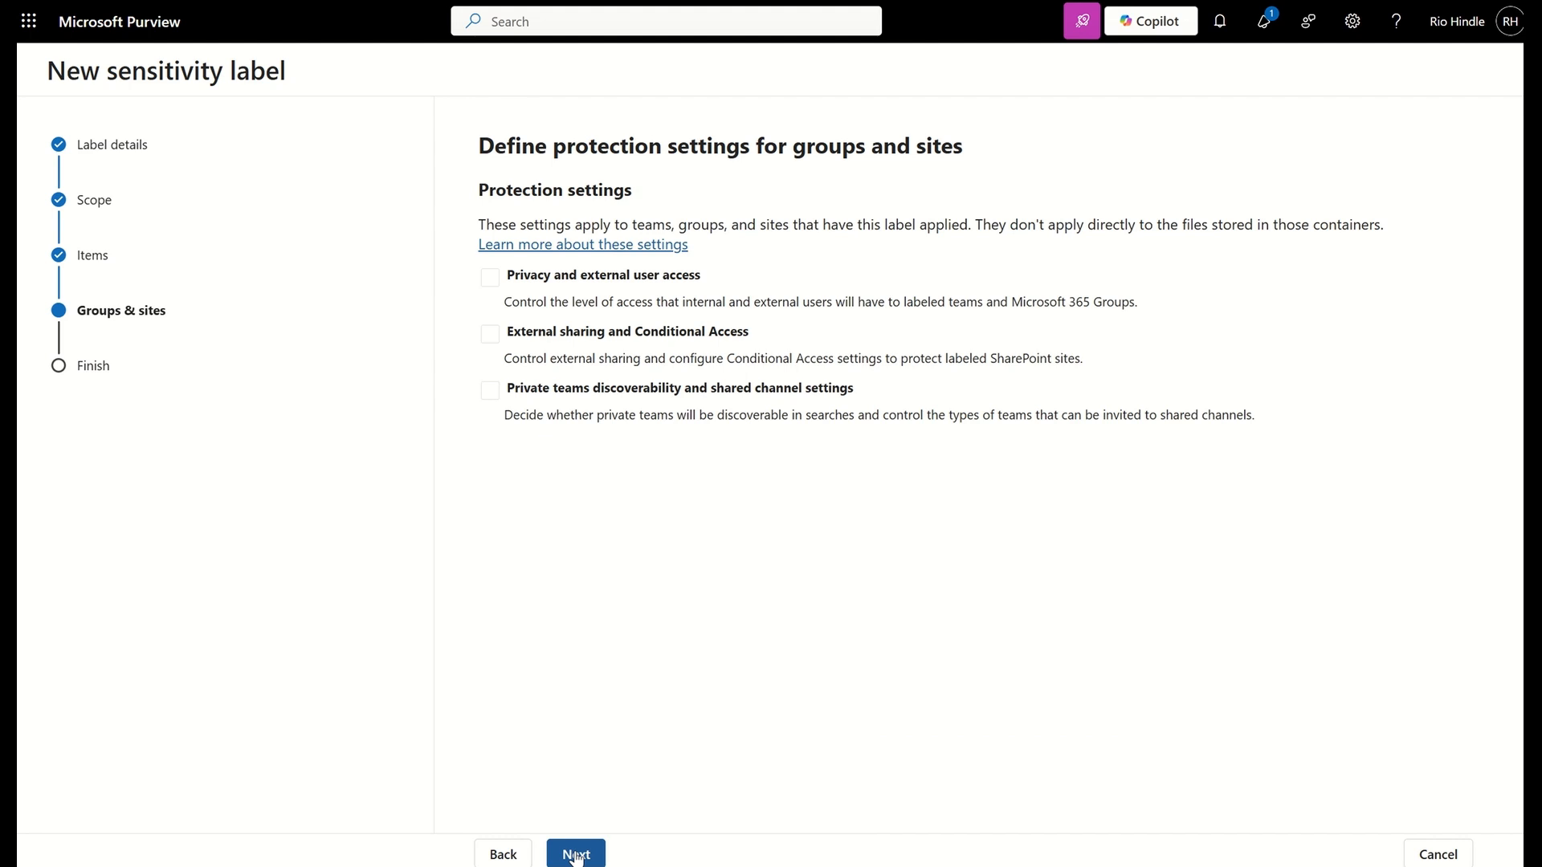
left_click(575, 854)
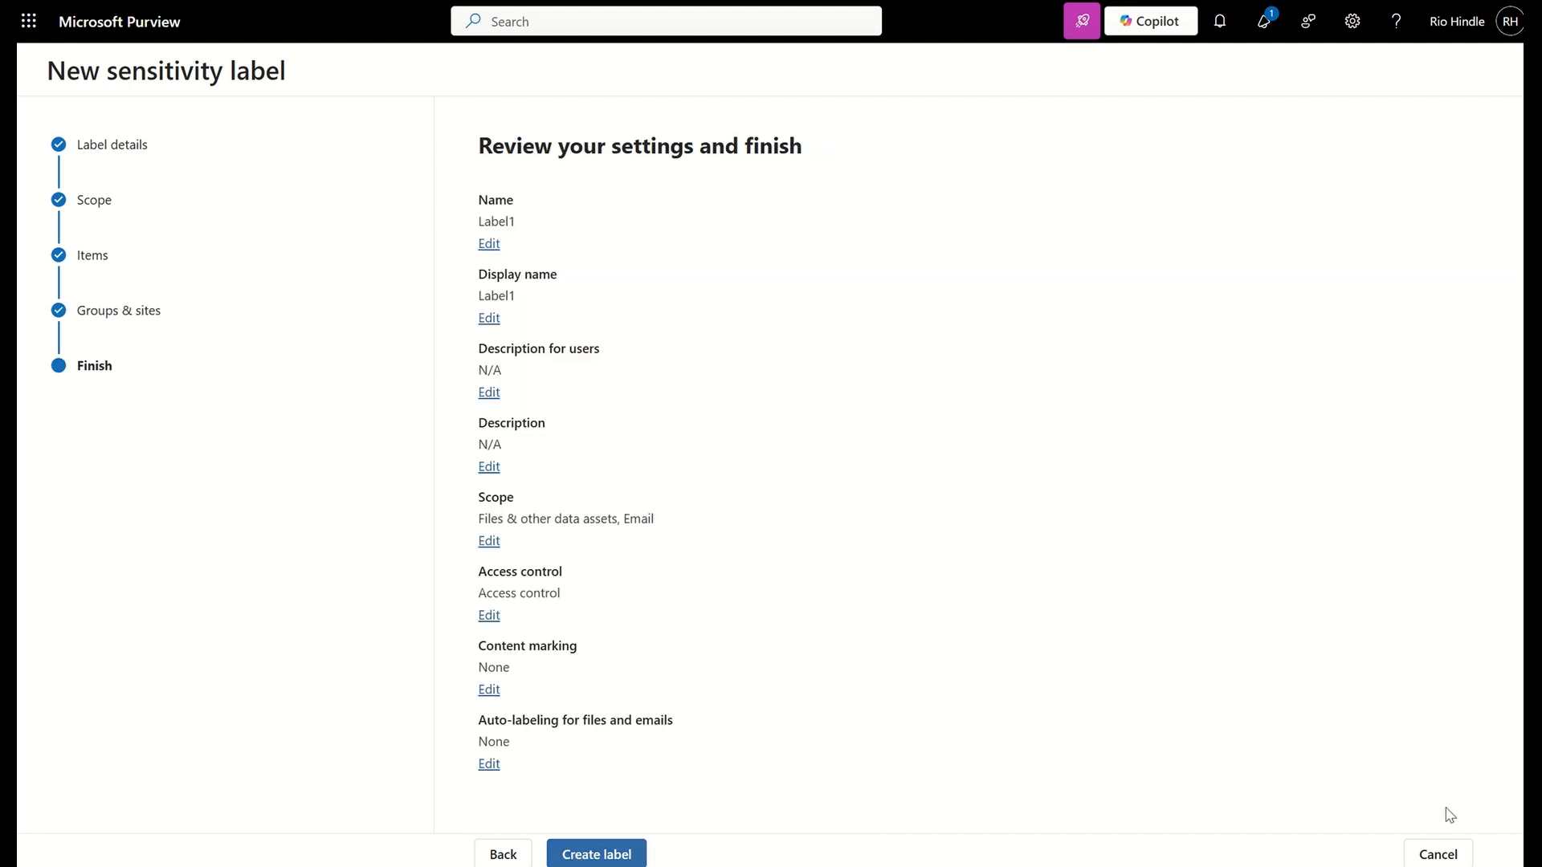
left_click(1438, 852)
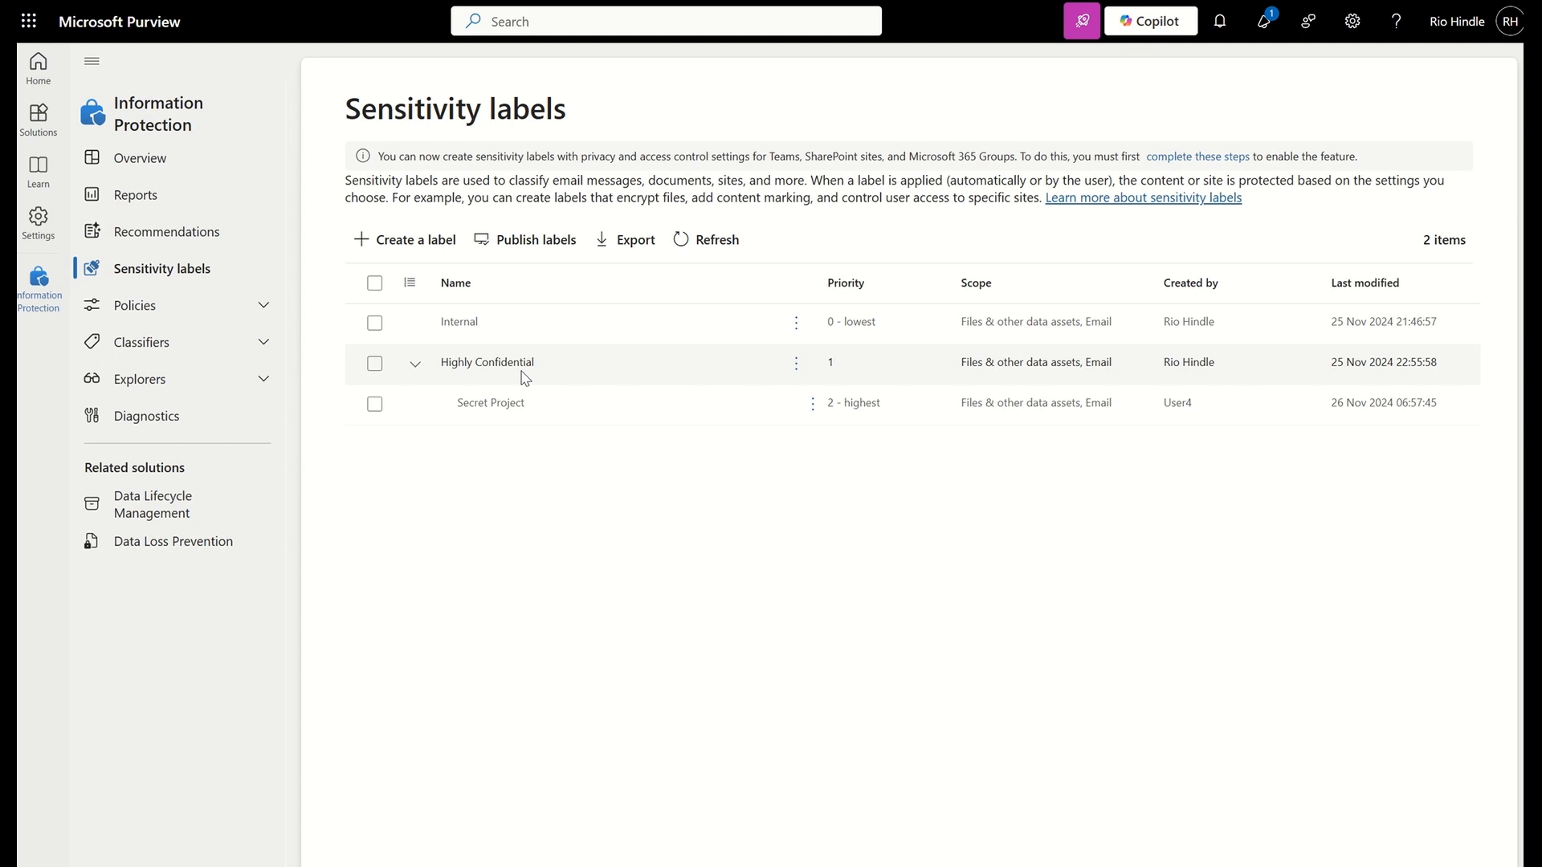
Start a new label publishing policy and add the Internal, Highly Confidential and Highly Confidential/Secret Project labels to it
left_click(265, 304)
left_click(207, 340)
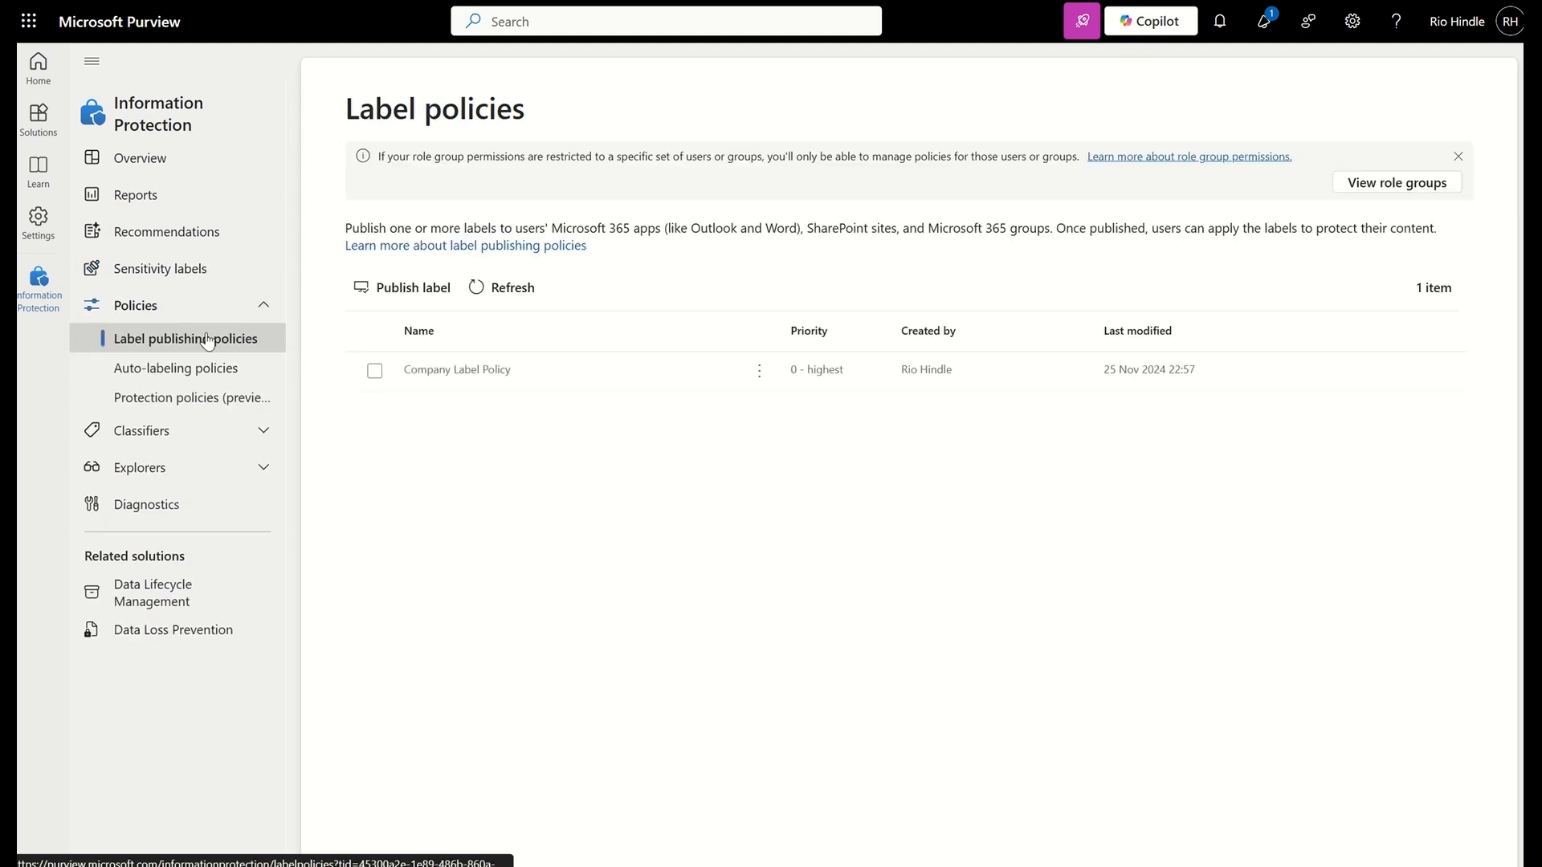
left_click(373, 292)
left_click(514, 298)
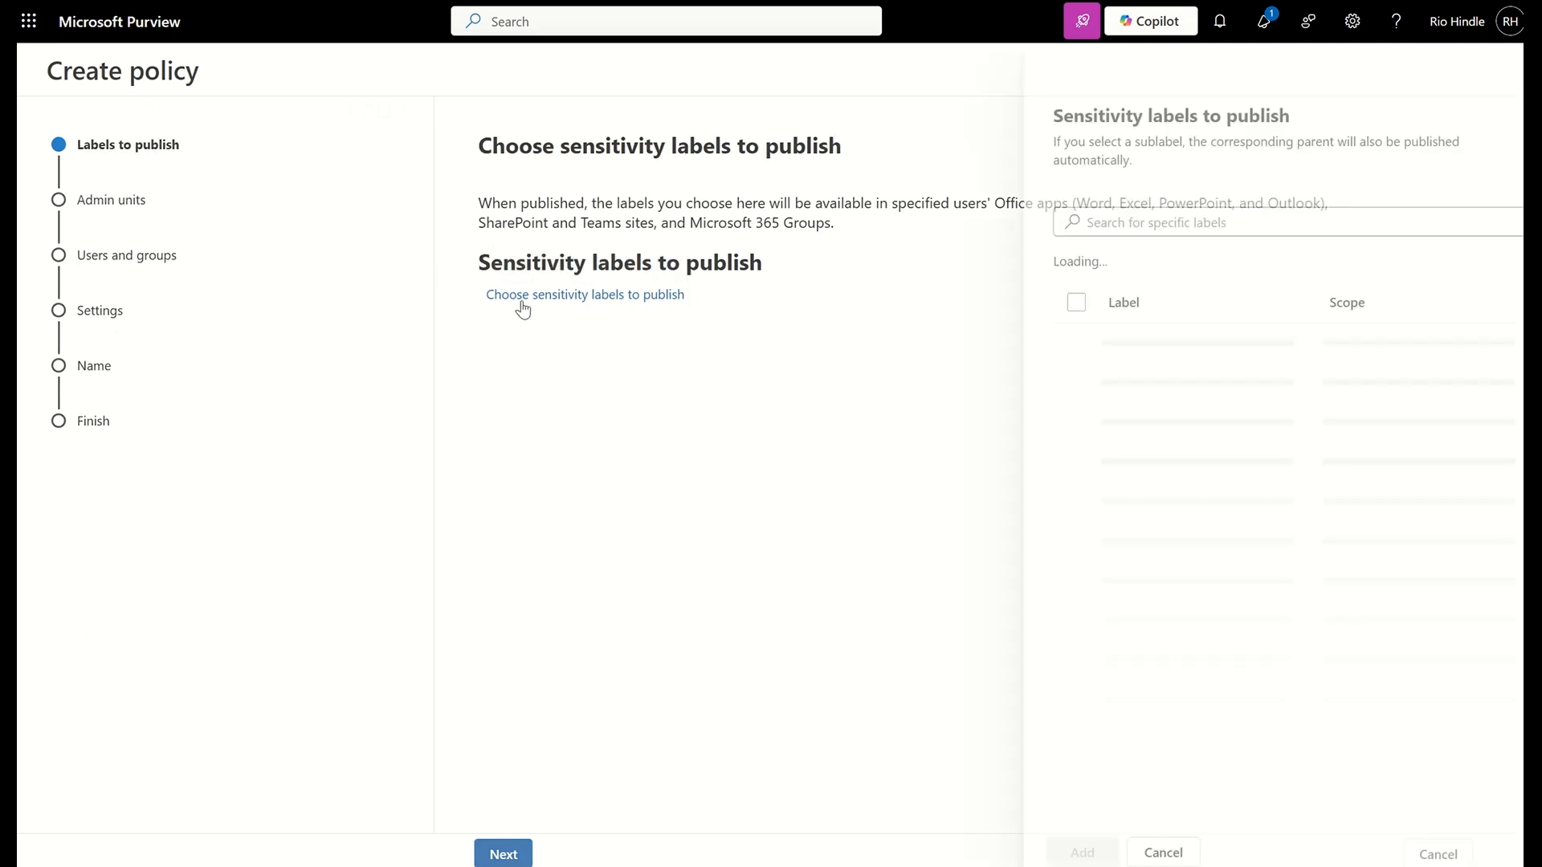
left_click(1039, 302)
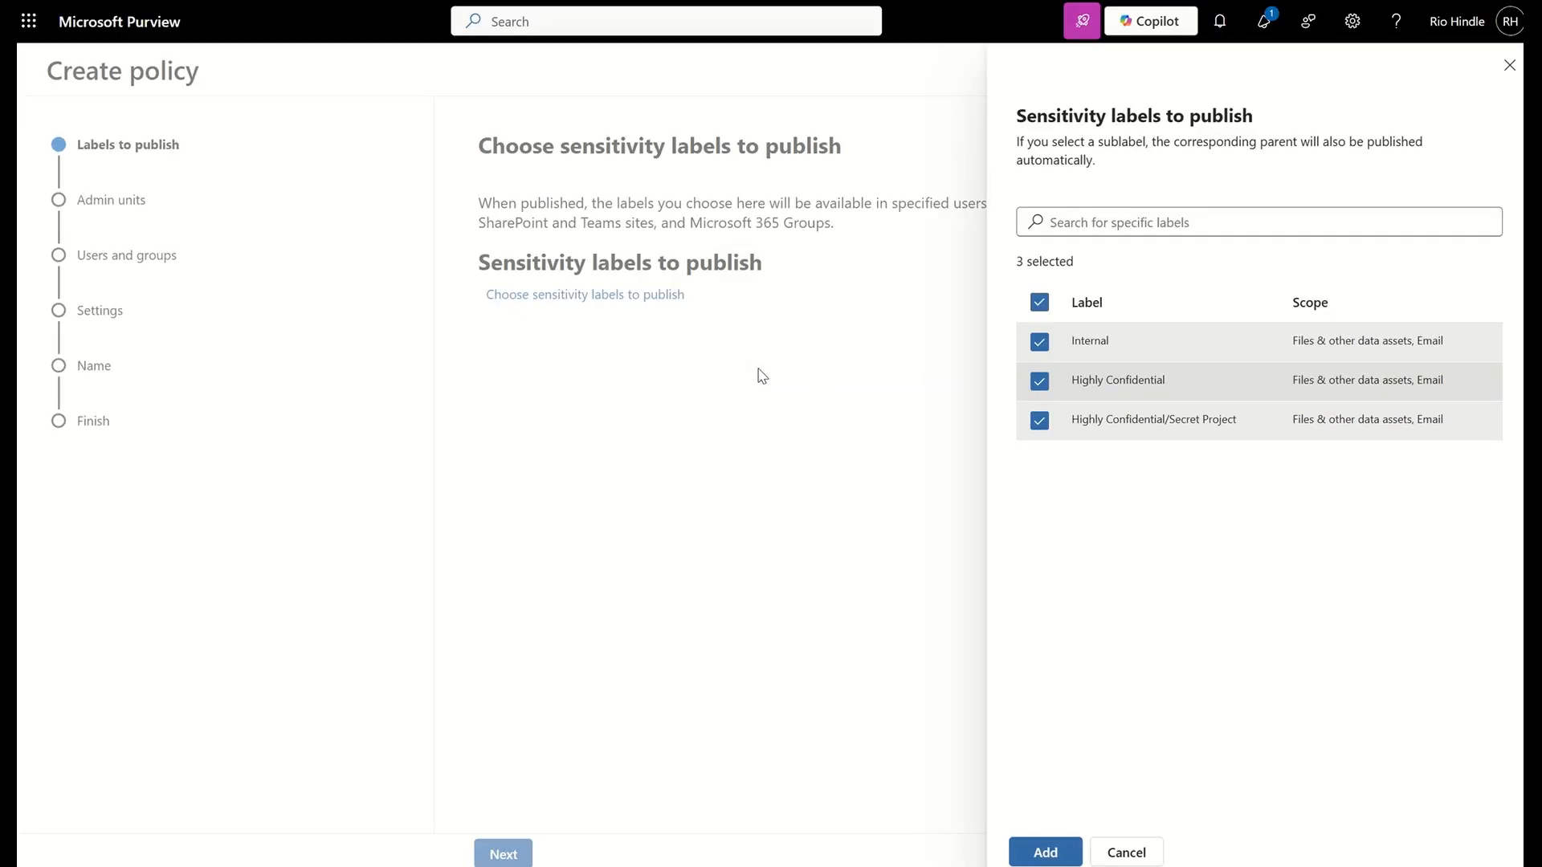
left_click(1037, 853)
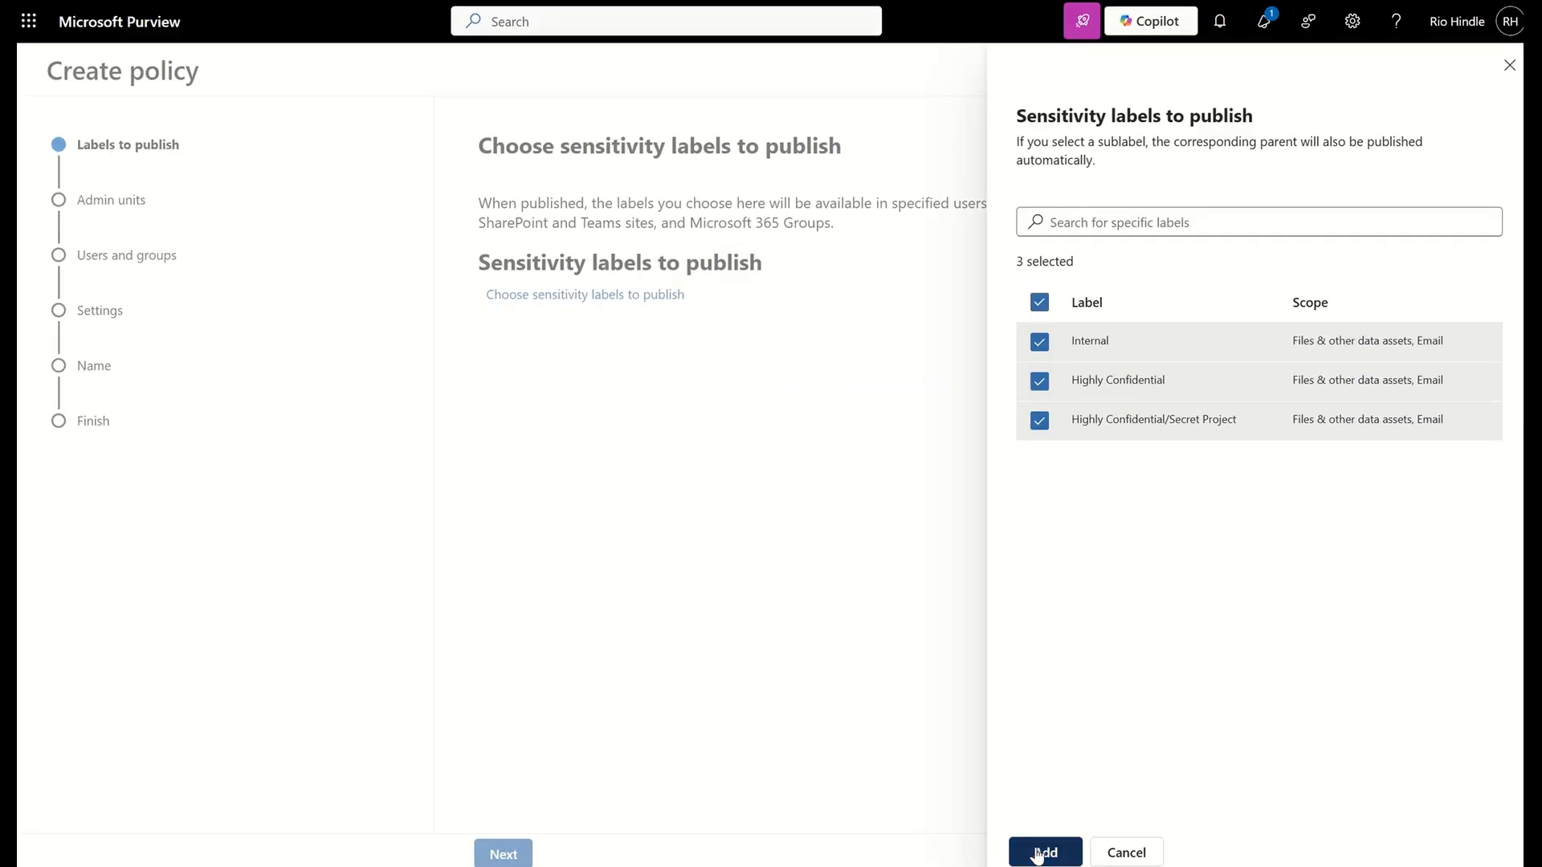
Keep the policy assigned to the full directory and published to all users and groups, and continue to the policy settings
left_click(502, 853)
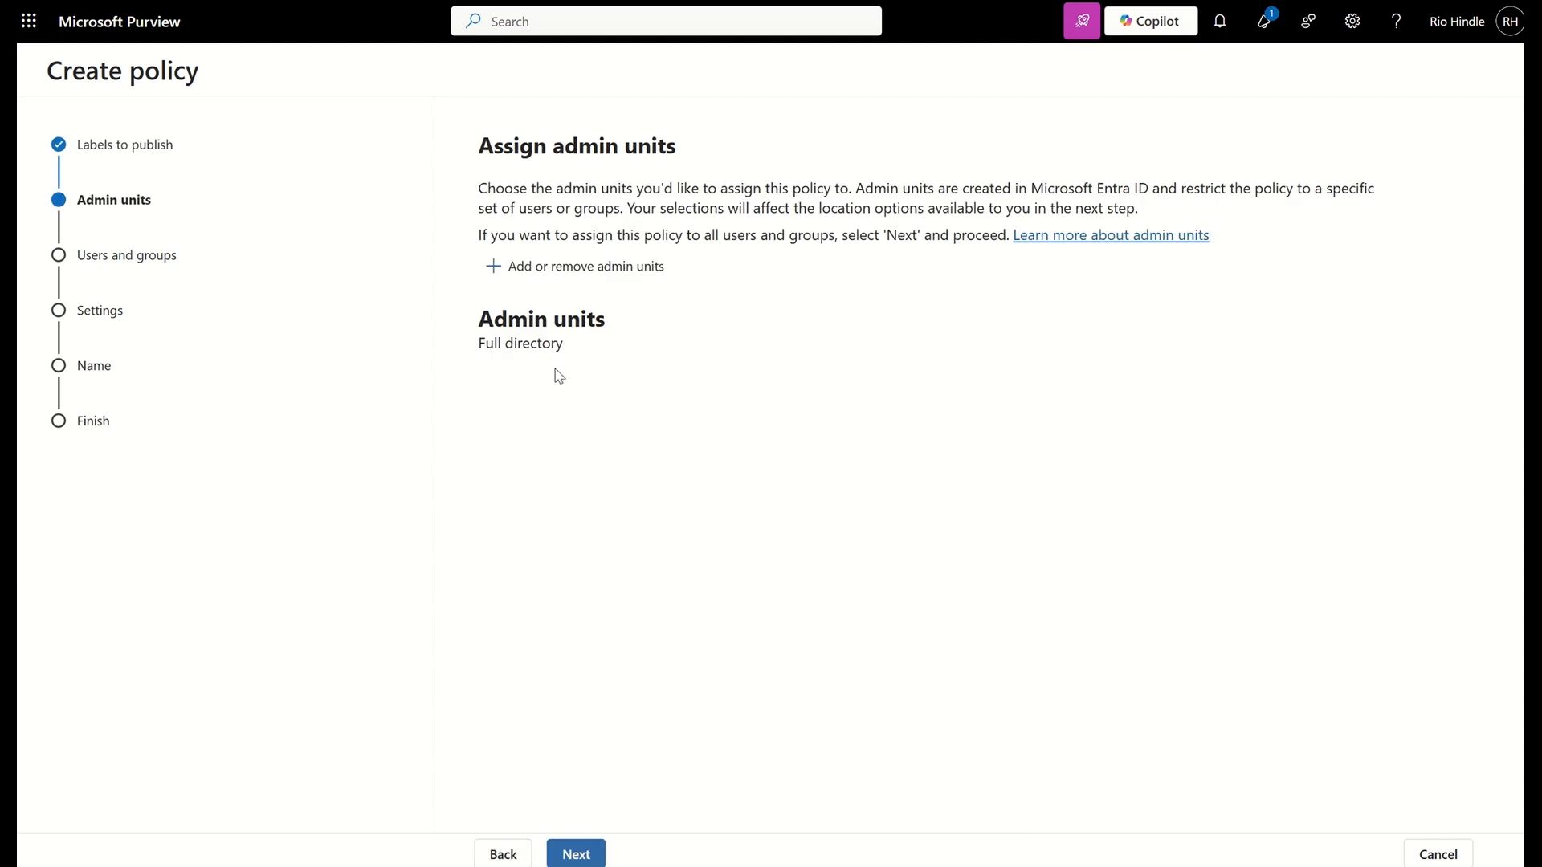
left_click(575, 852)
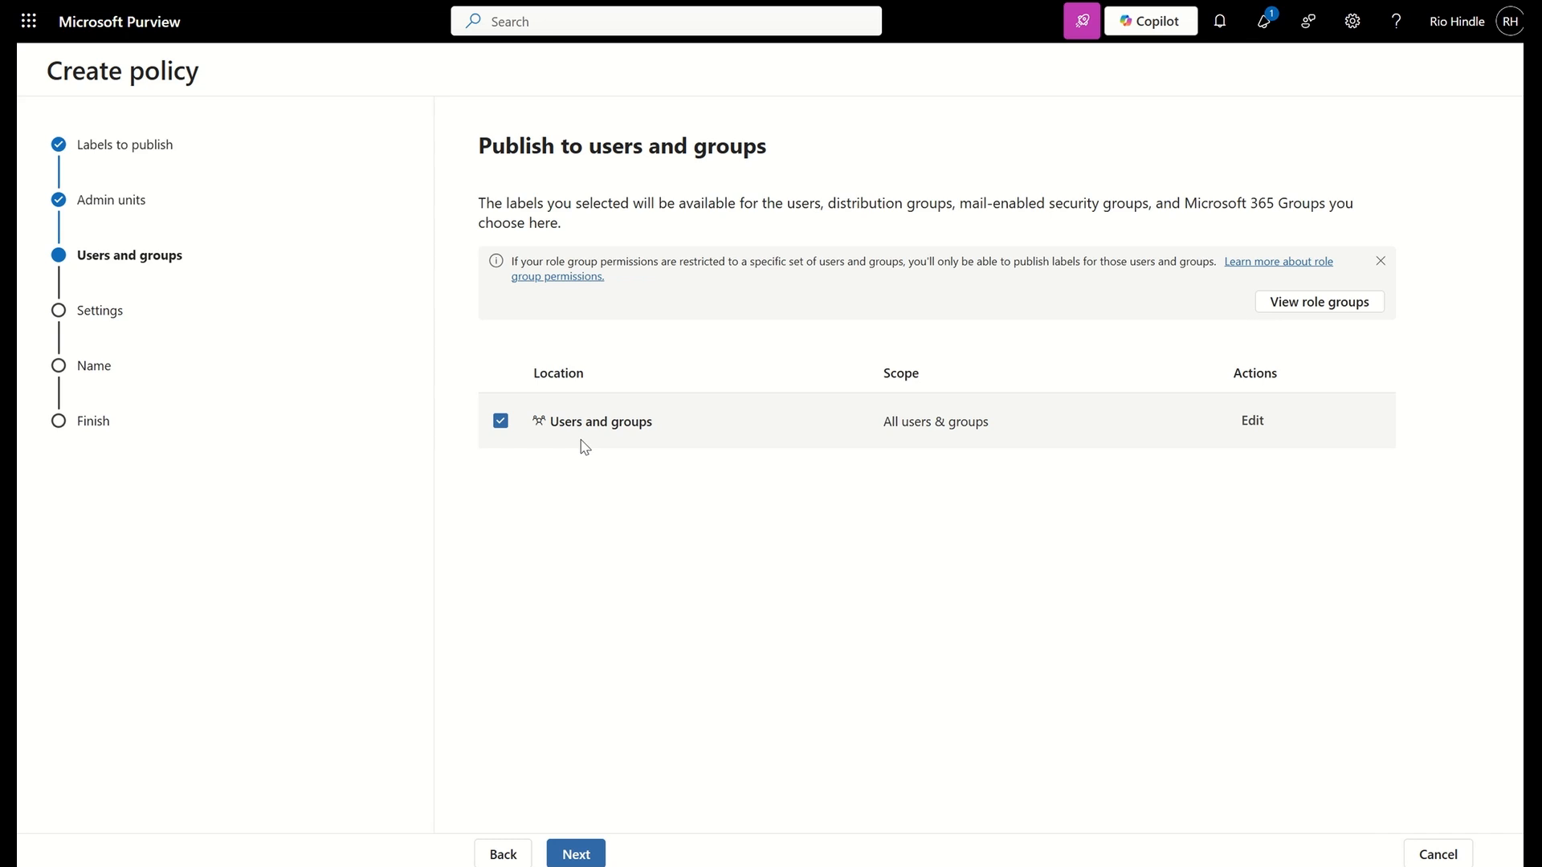
left_click(576, 853)
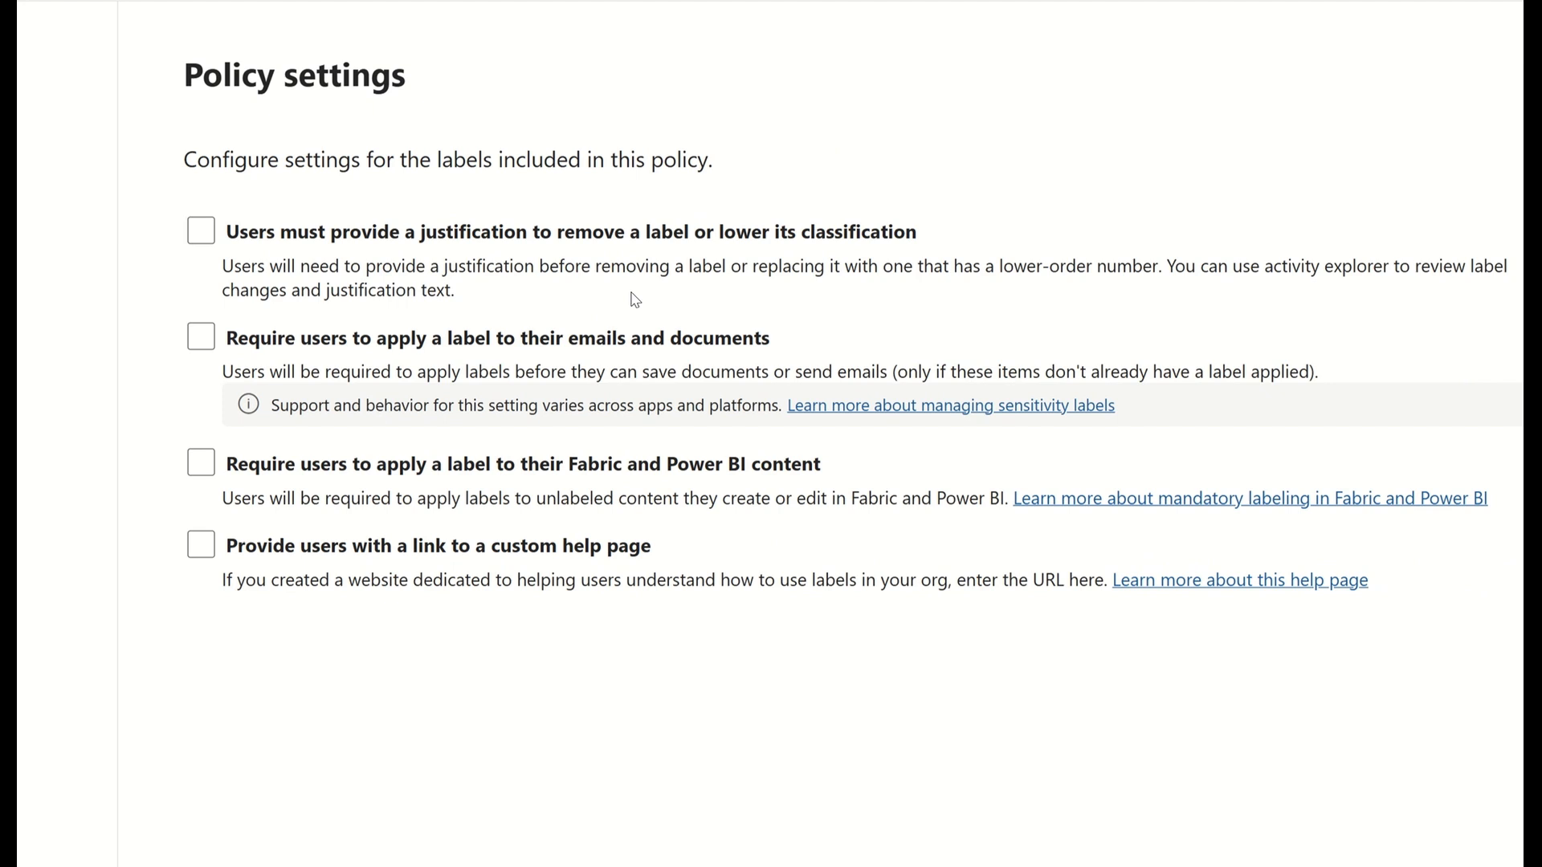
Require users to apply a label to their emails and documents, and choose Internal as the default label for documents
left_click(440, 341)
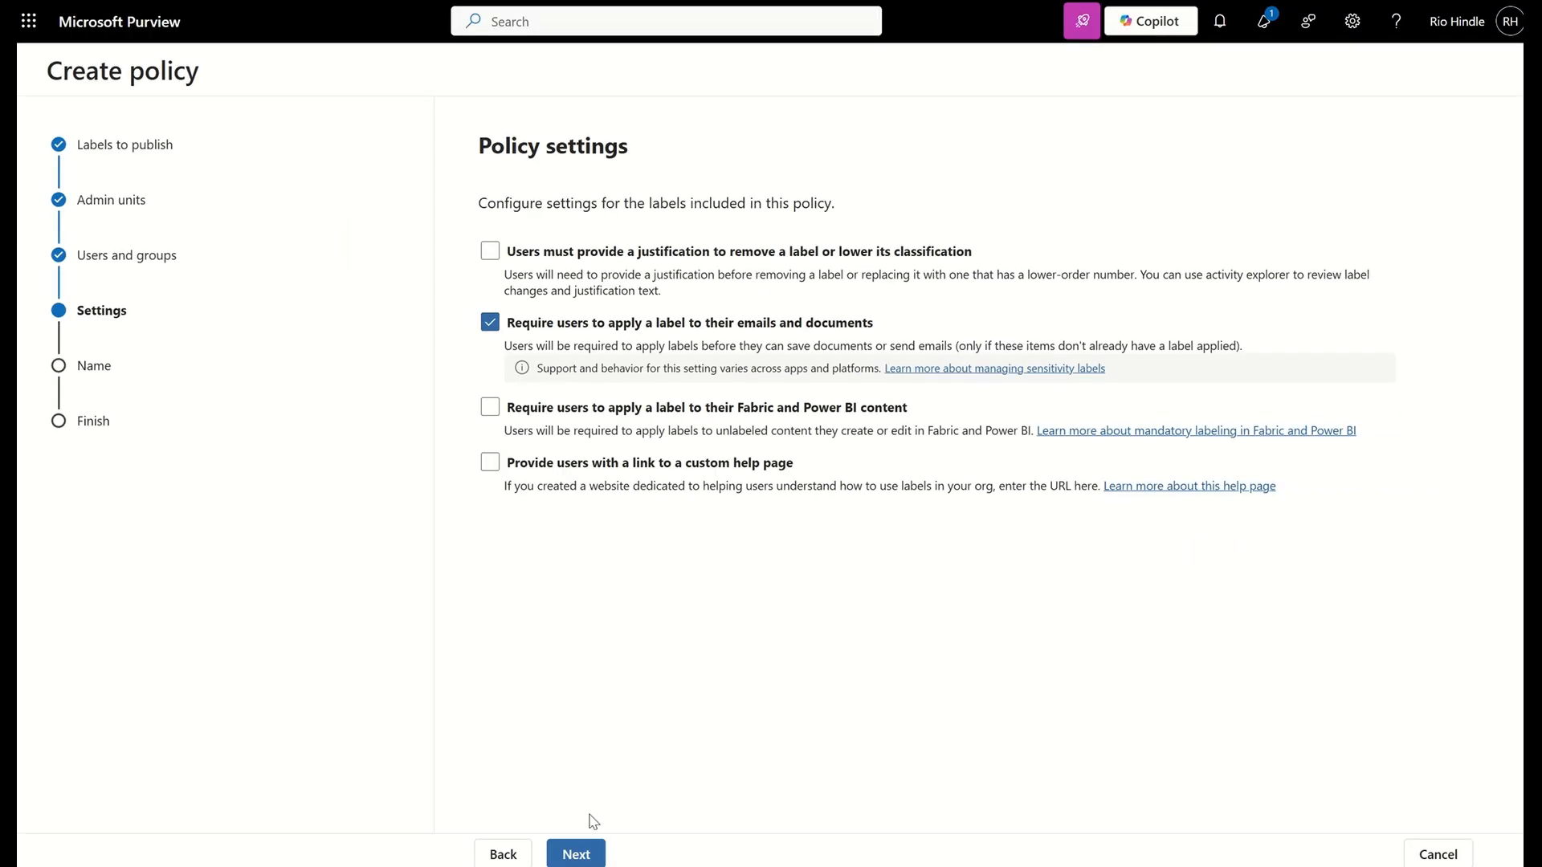
left_click(575, 853)
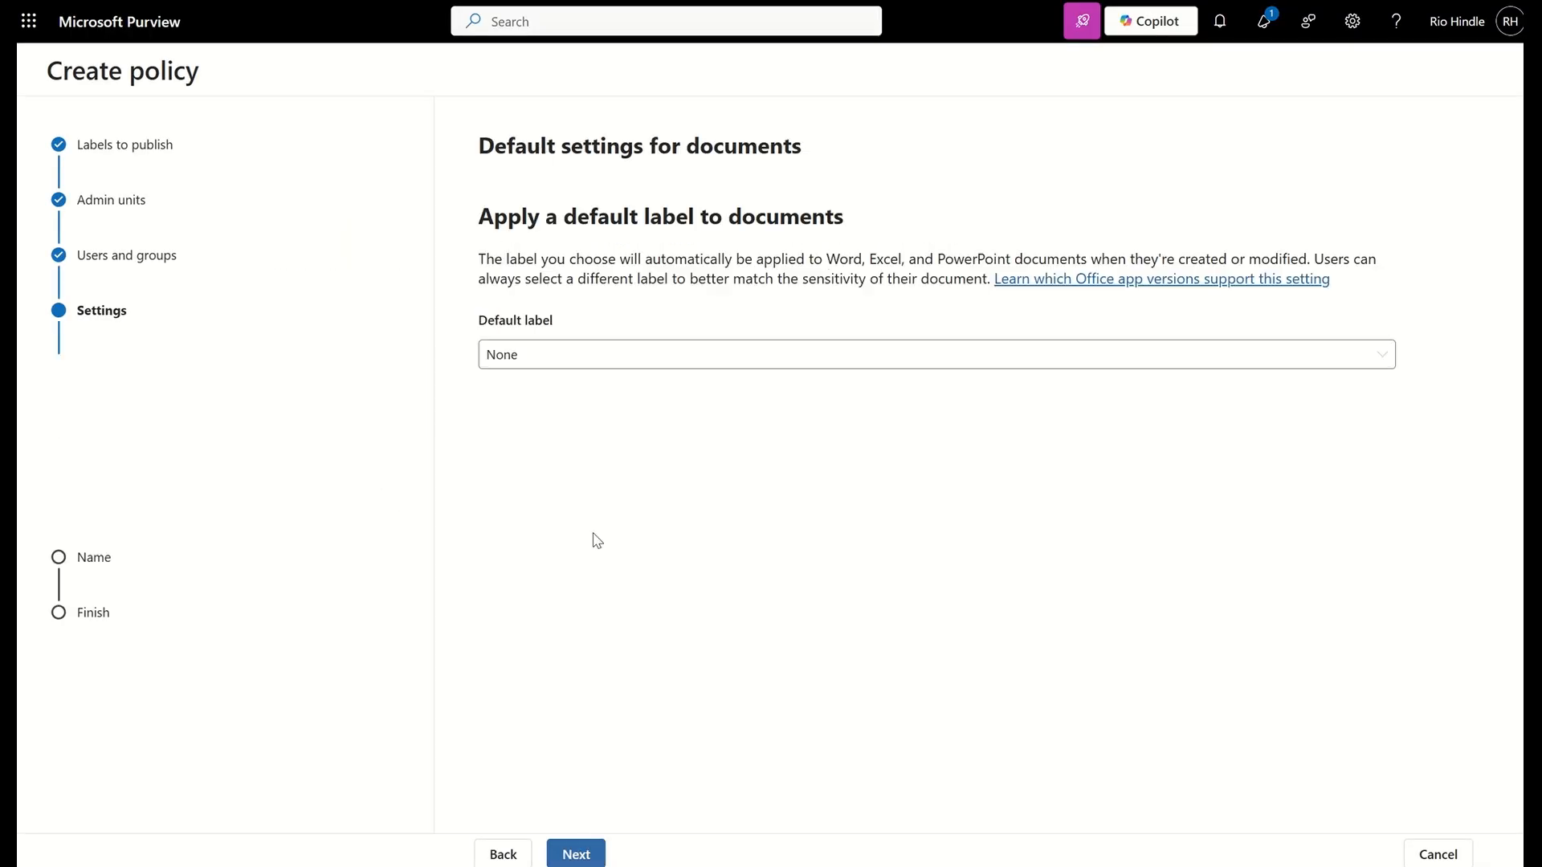
left_click(536, 354)
left_click(535, 420)
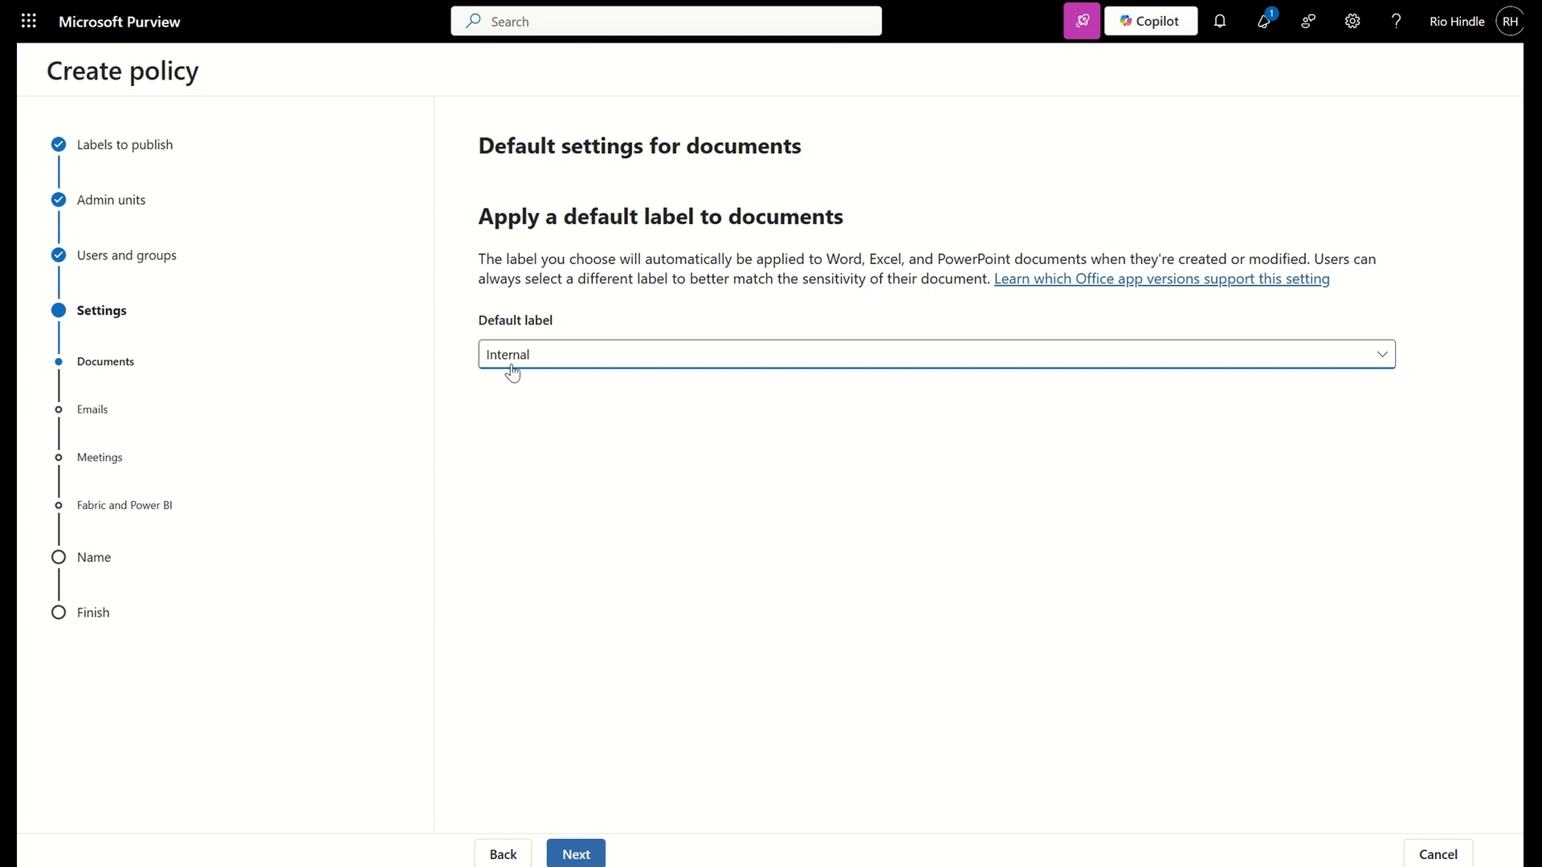
Reset the default label for documents to None and return to the policy settings
left_click(511, 362)
left_click(518, 383)
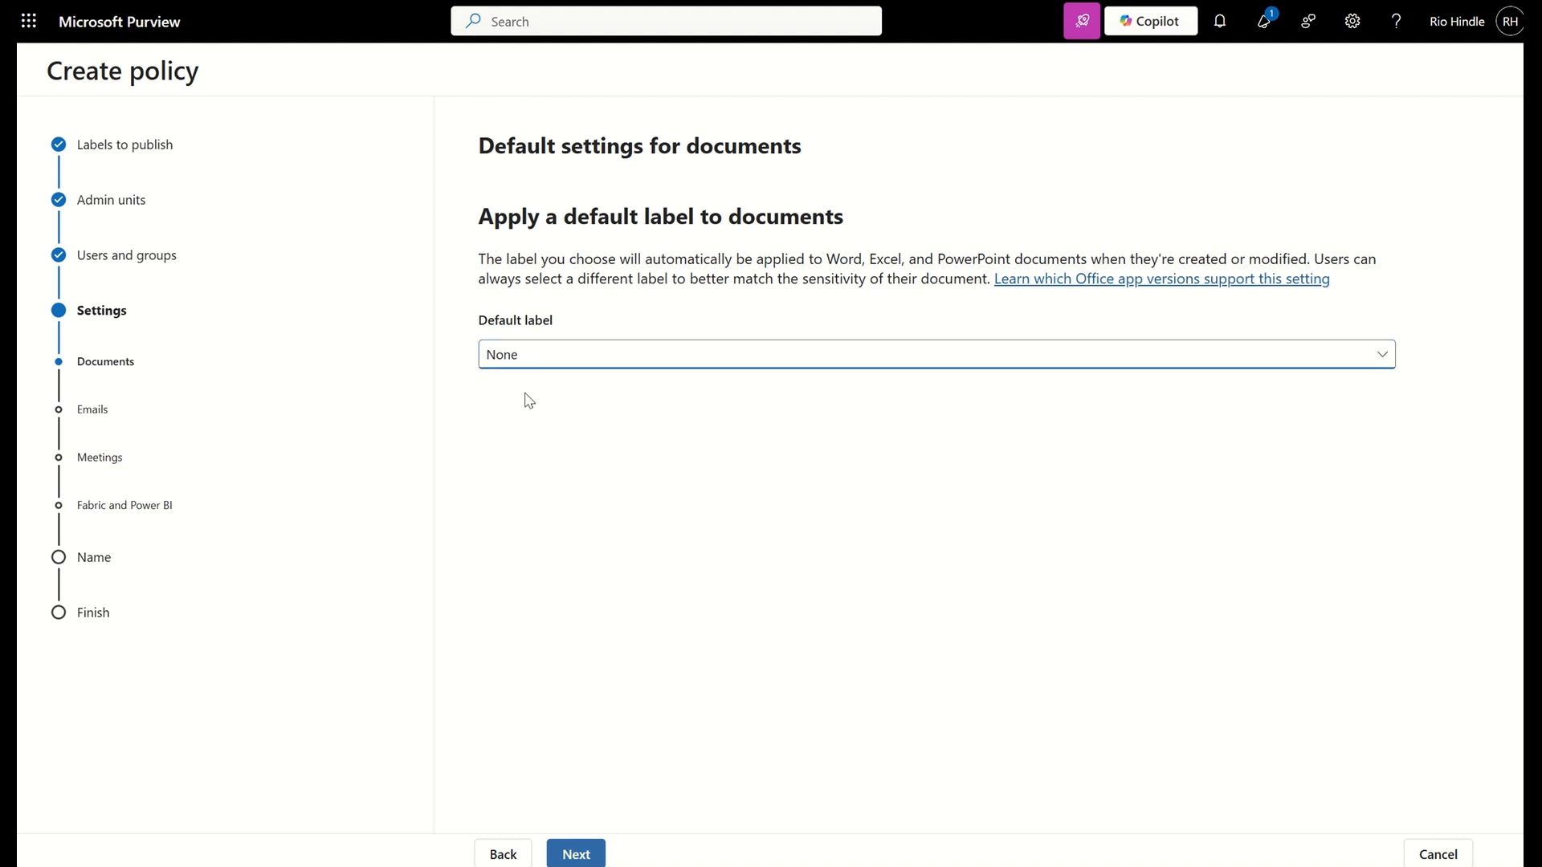
left_click(503, 853)
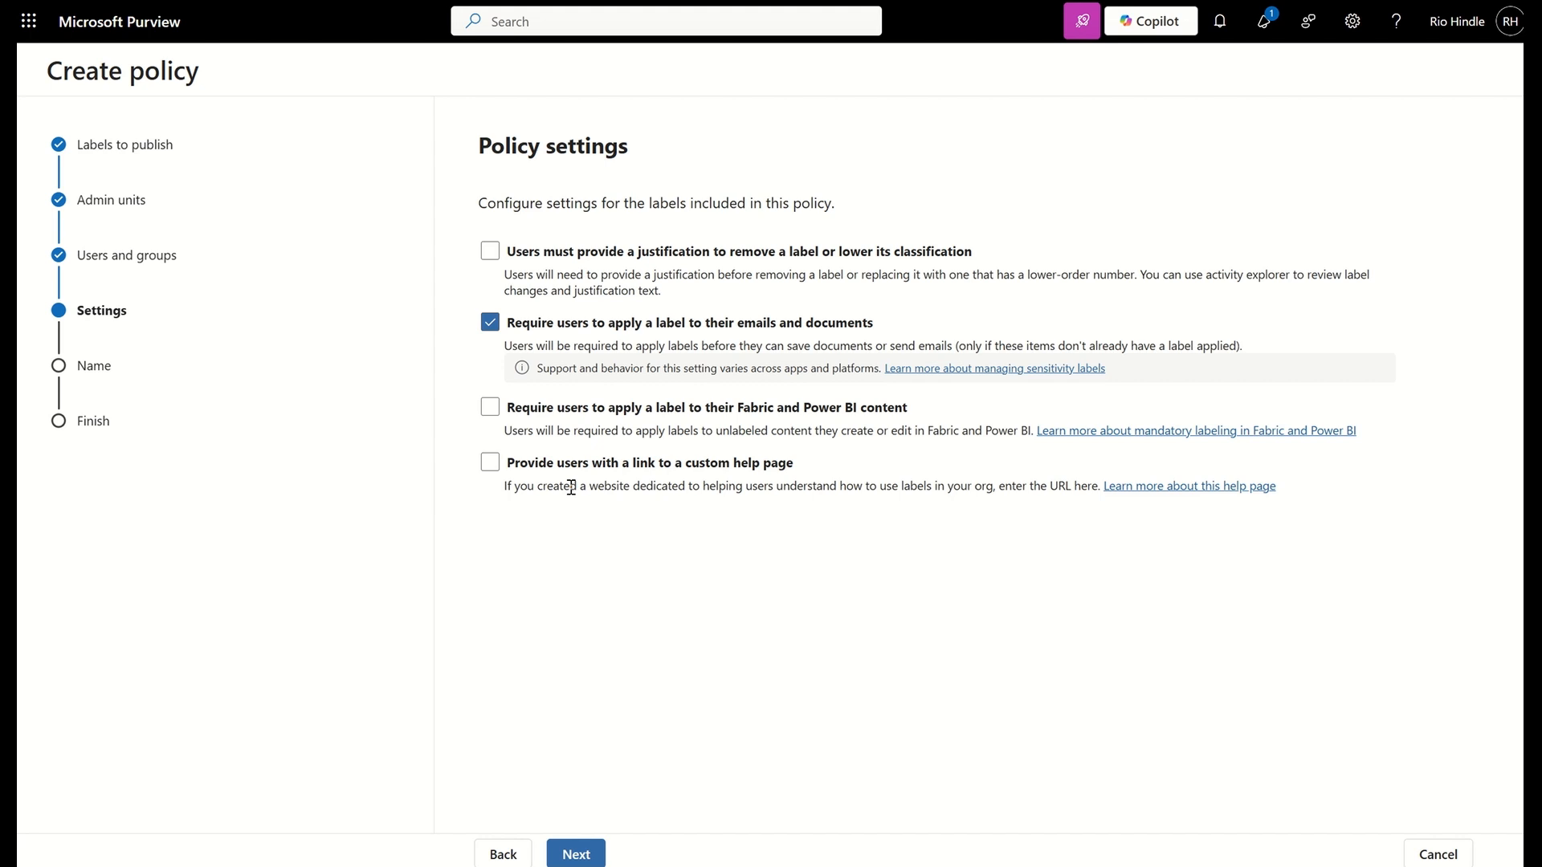
Try the custom help page option, clear the mandatory labeling of emails and documents, and continue to the default document settings
left_click(490, 462)
left_click(490, 462)
left_click(493, 328)
left_click(578, 854)
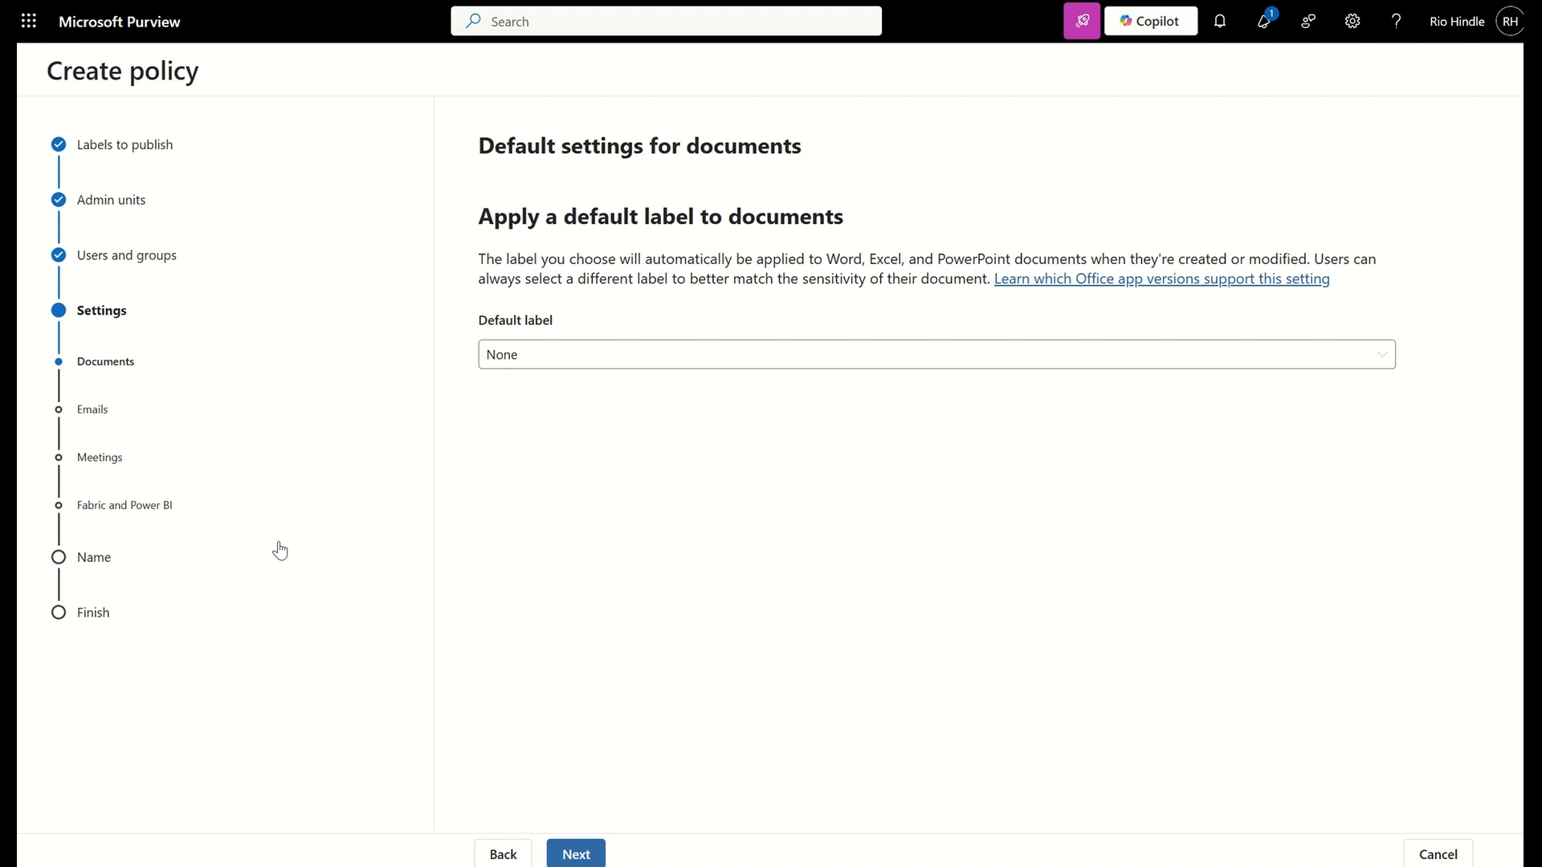
Continue to the default email settings, cancel the policy creation, and view the auto-labeling policies
left_click(575, 853)
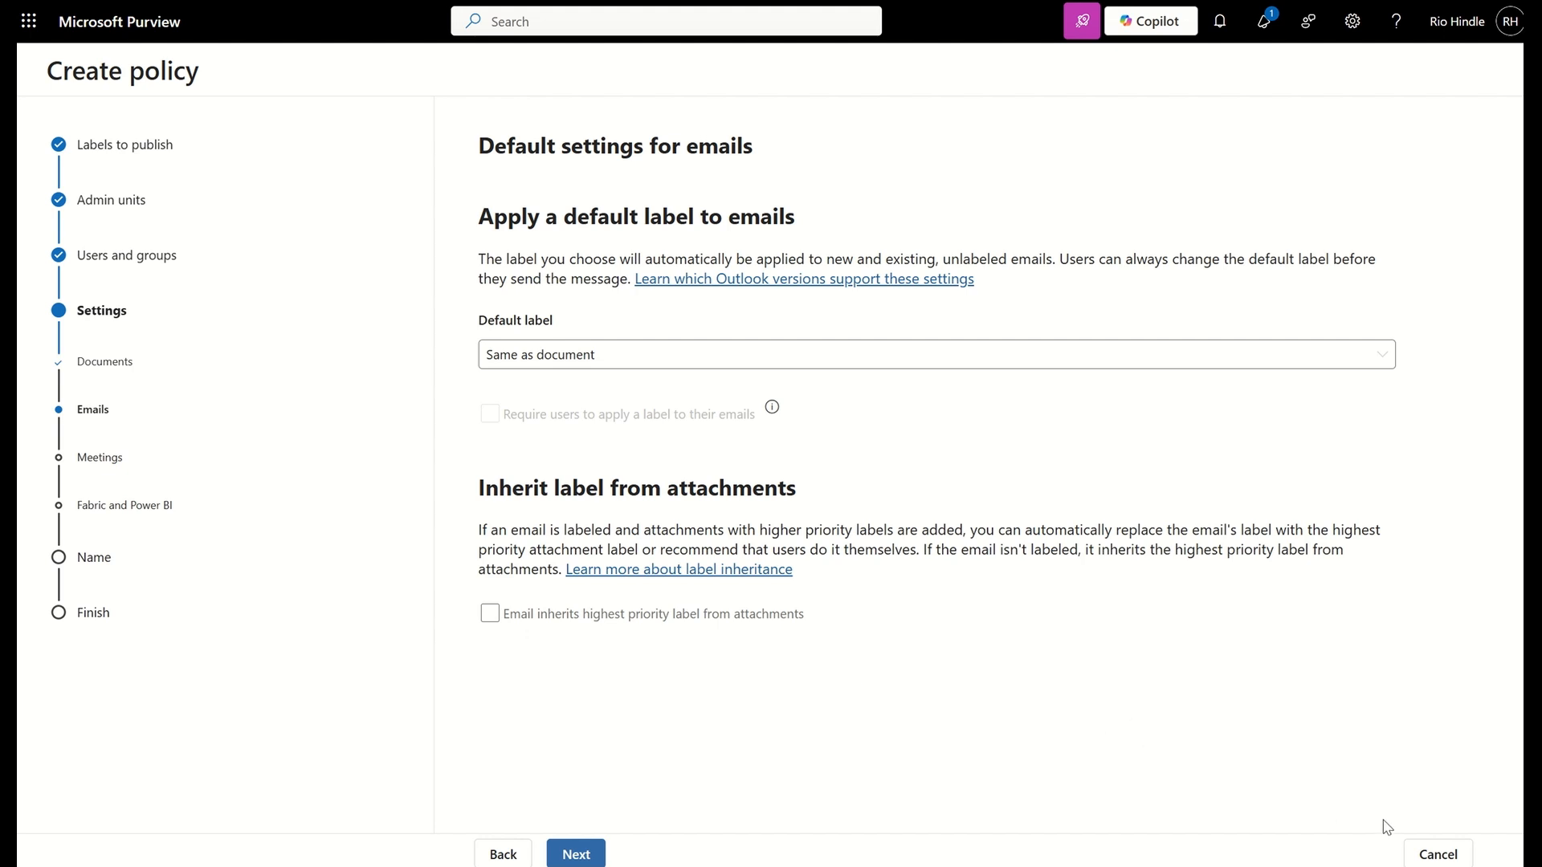
left_click(1452, 856)
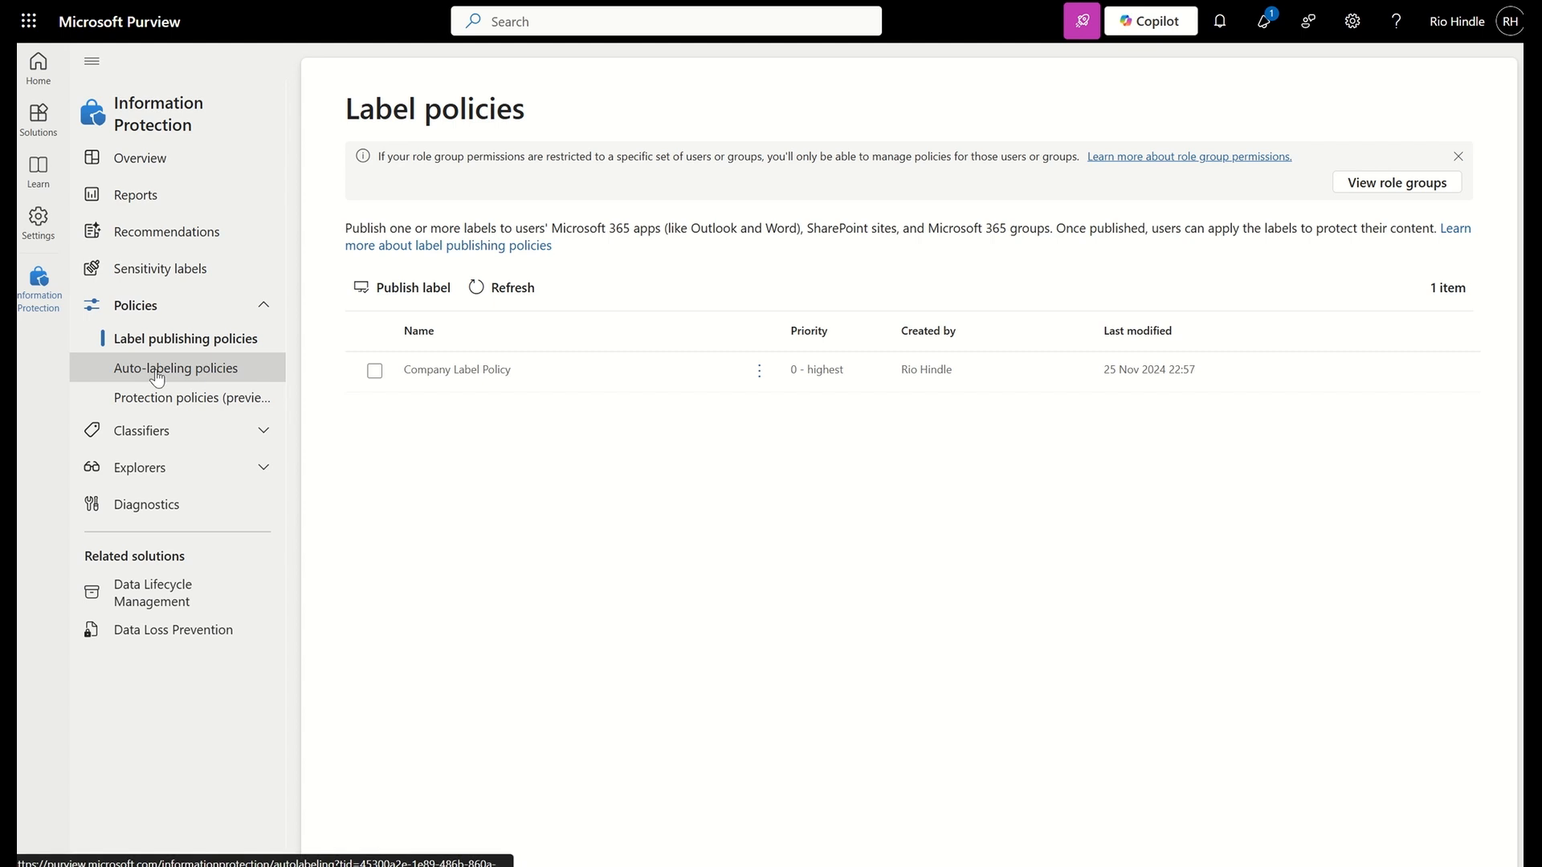
left_click(175, 368)
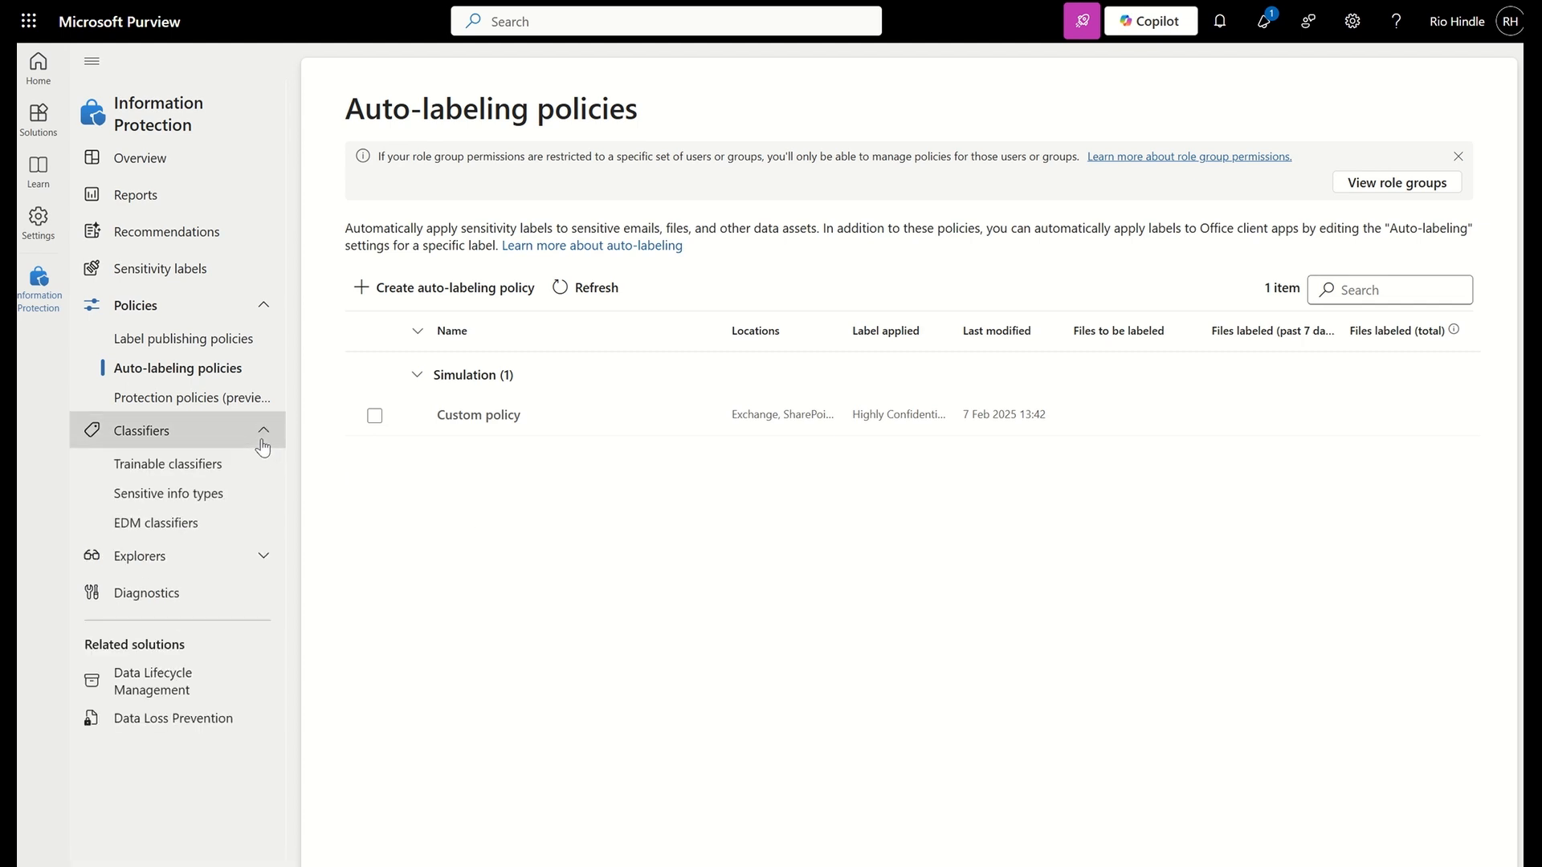
Search the sensitive info types for "pizza" and open the Pizza SIT
left_click(158, 503)
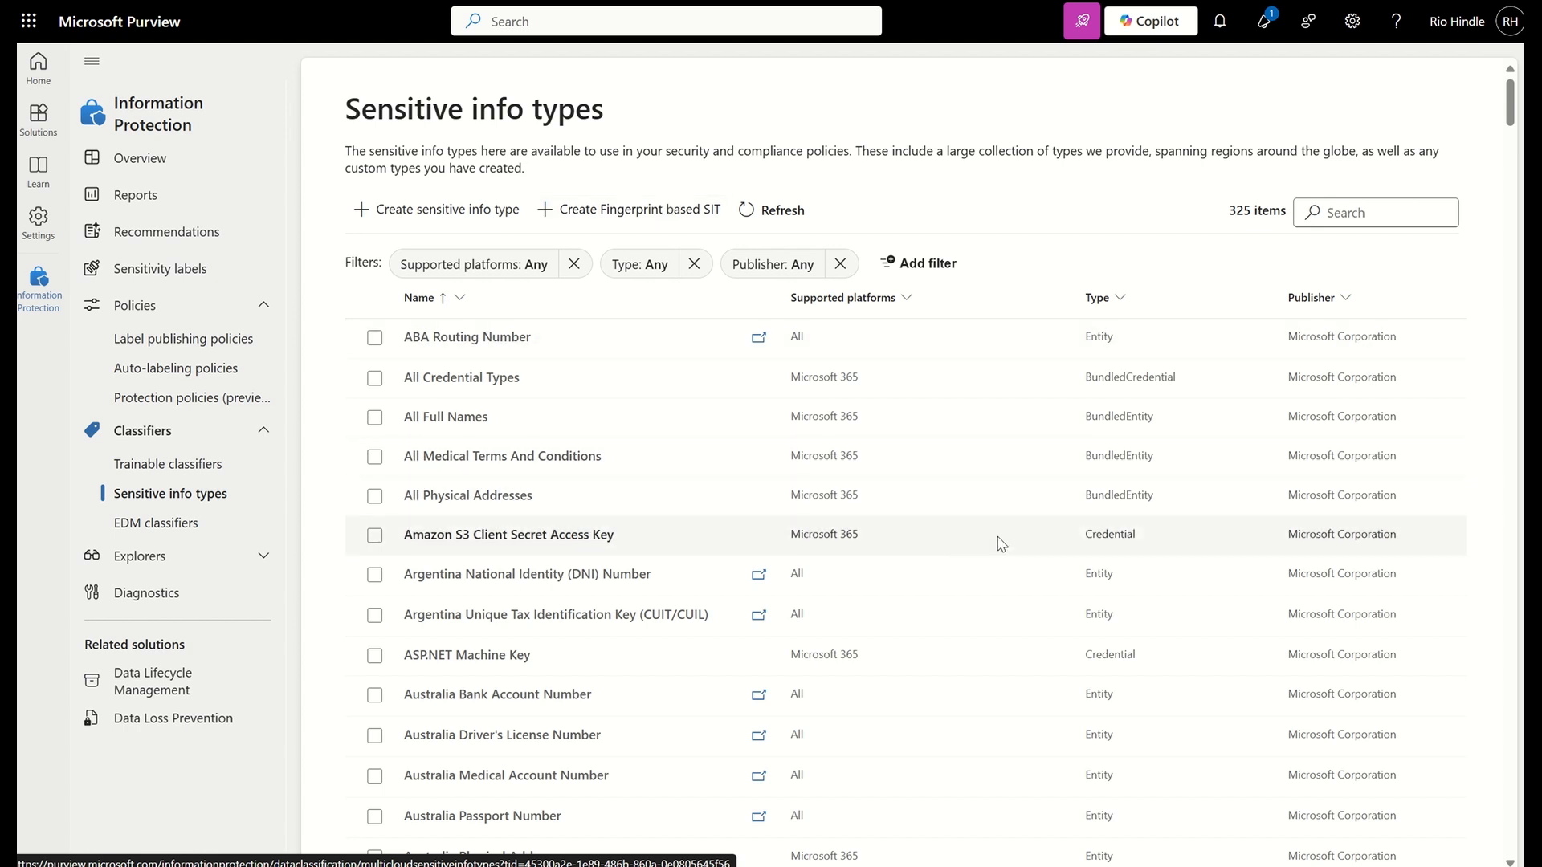
left_click(1334, 221)
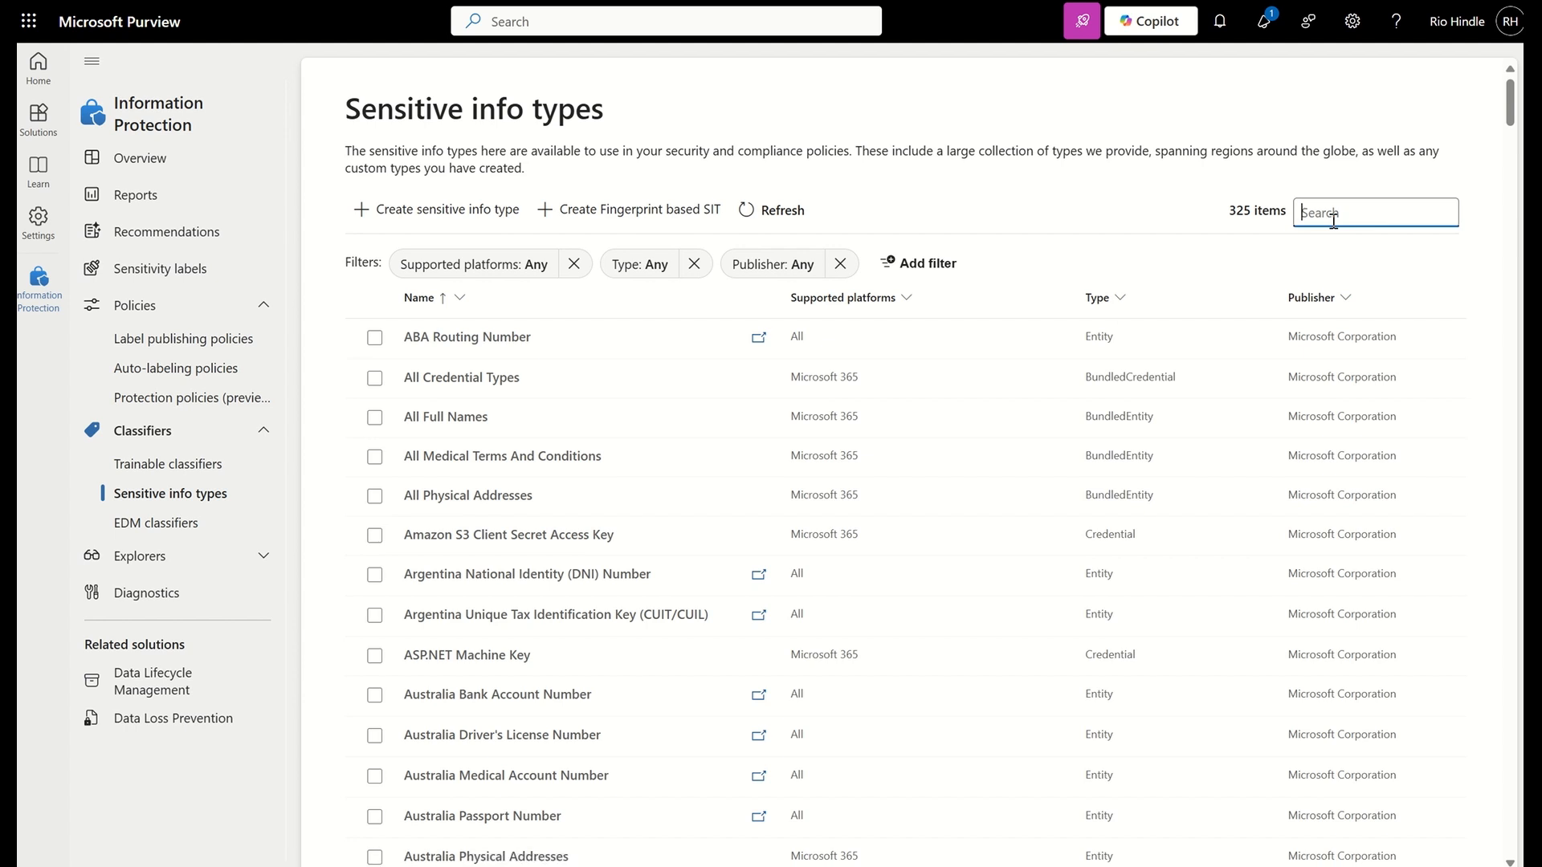
type("pizza")
left_click(465, 328)
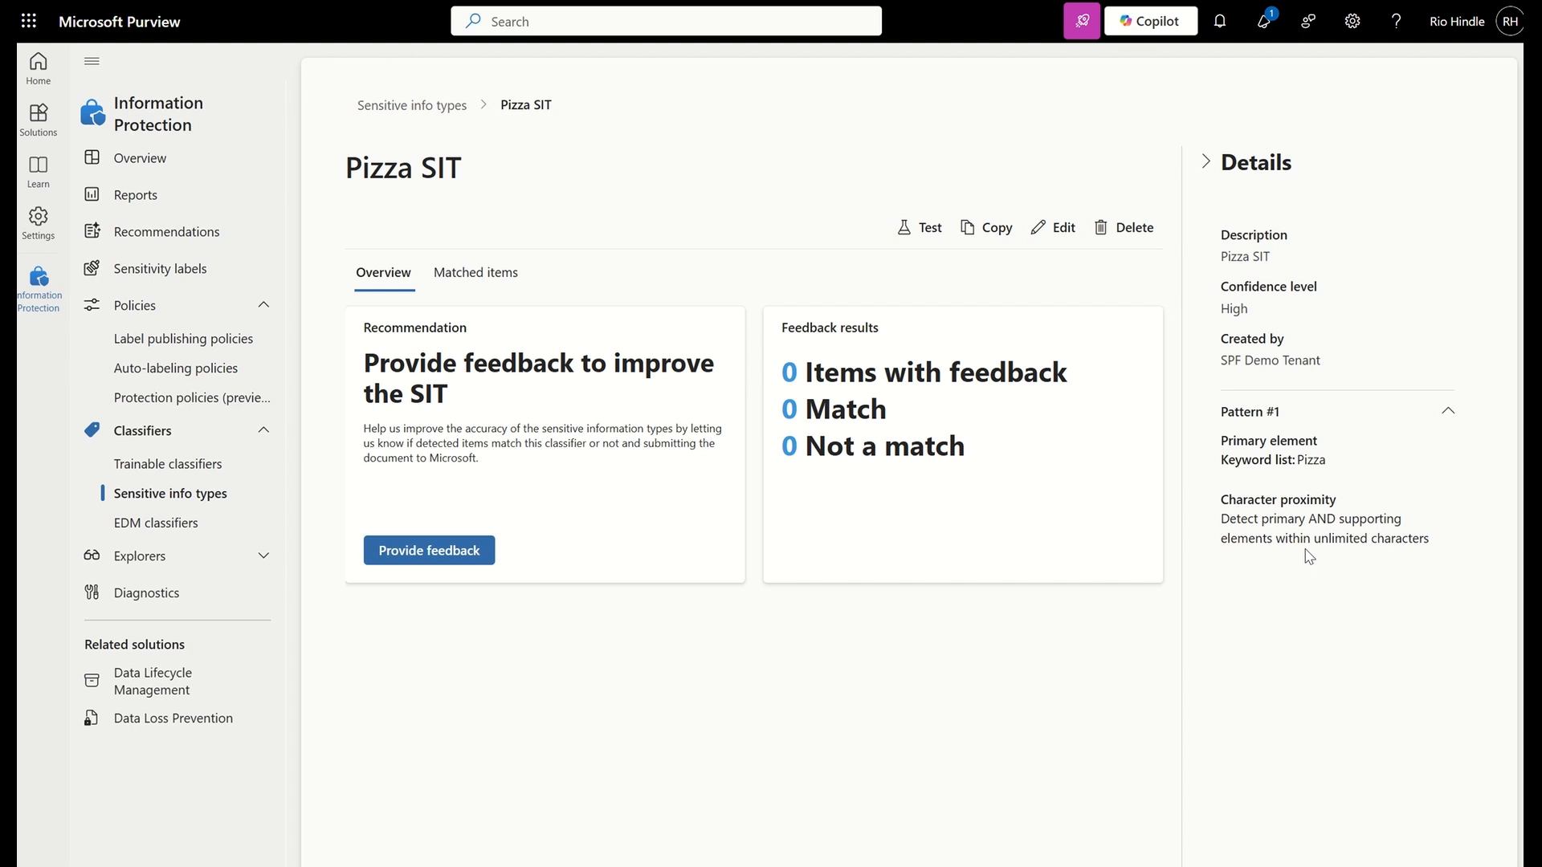
Browse the Pizza SIT's matched items in the first OneDrive location, including their sensitivity labels and trainable classifiers
left_click(485, 277)
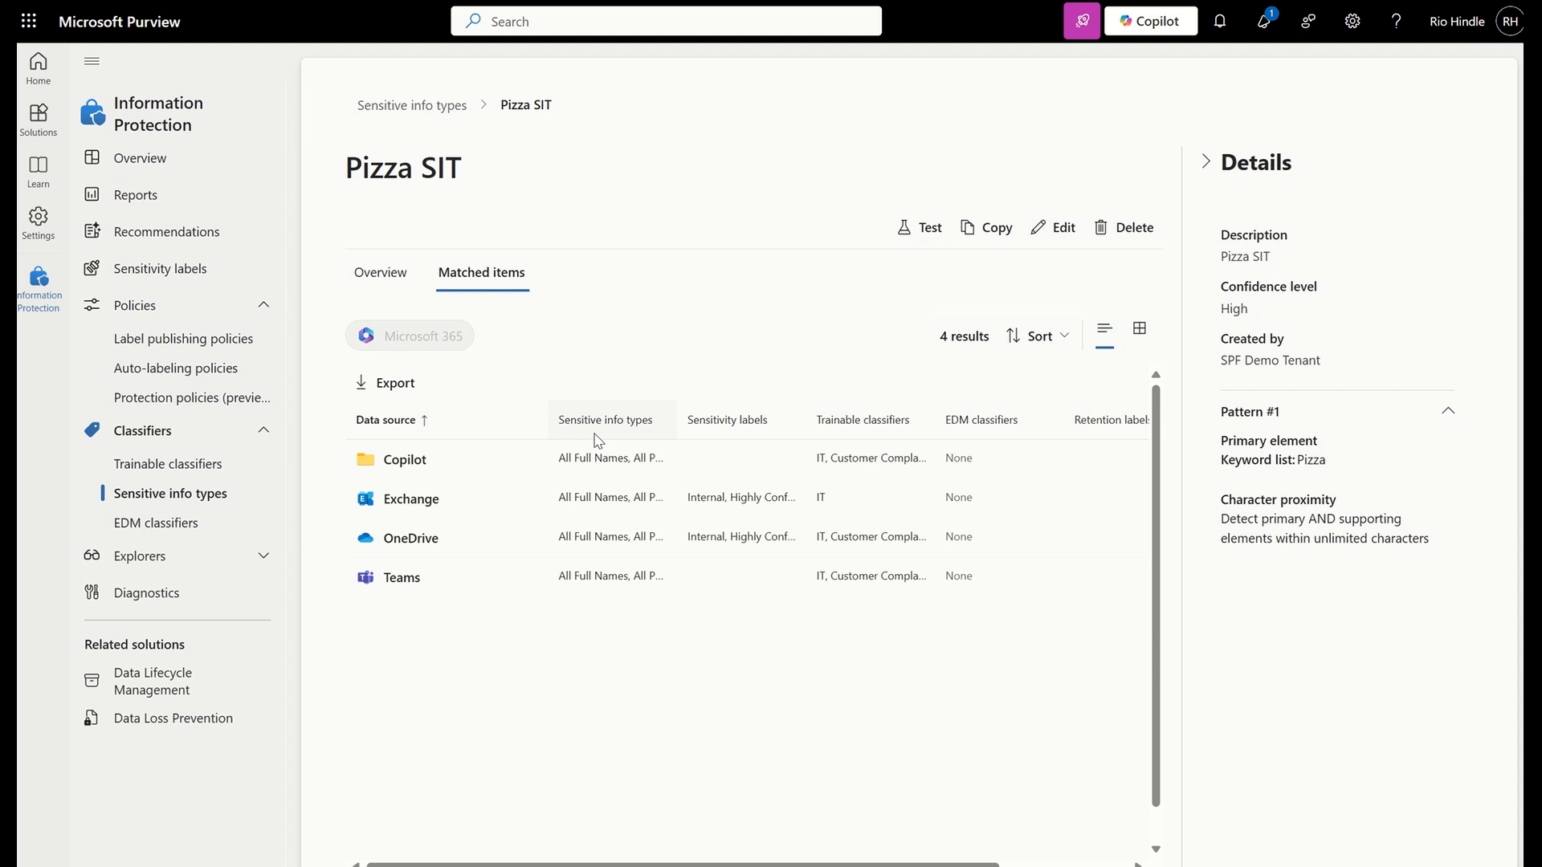
left_click(463, 542)
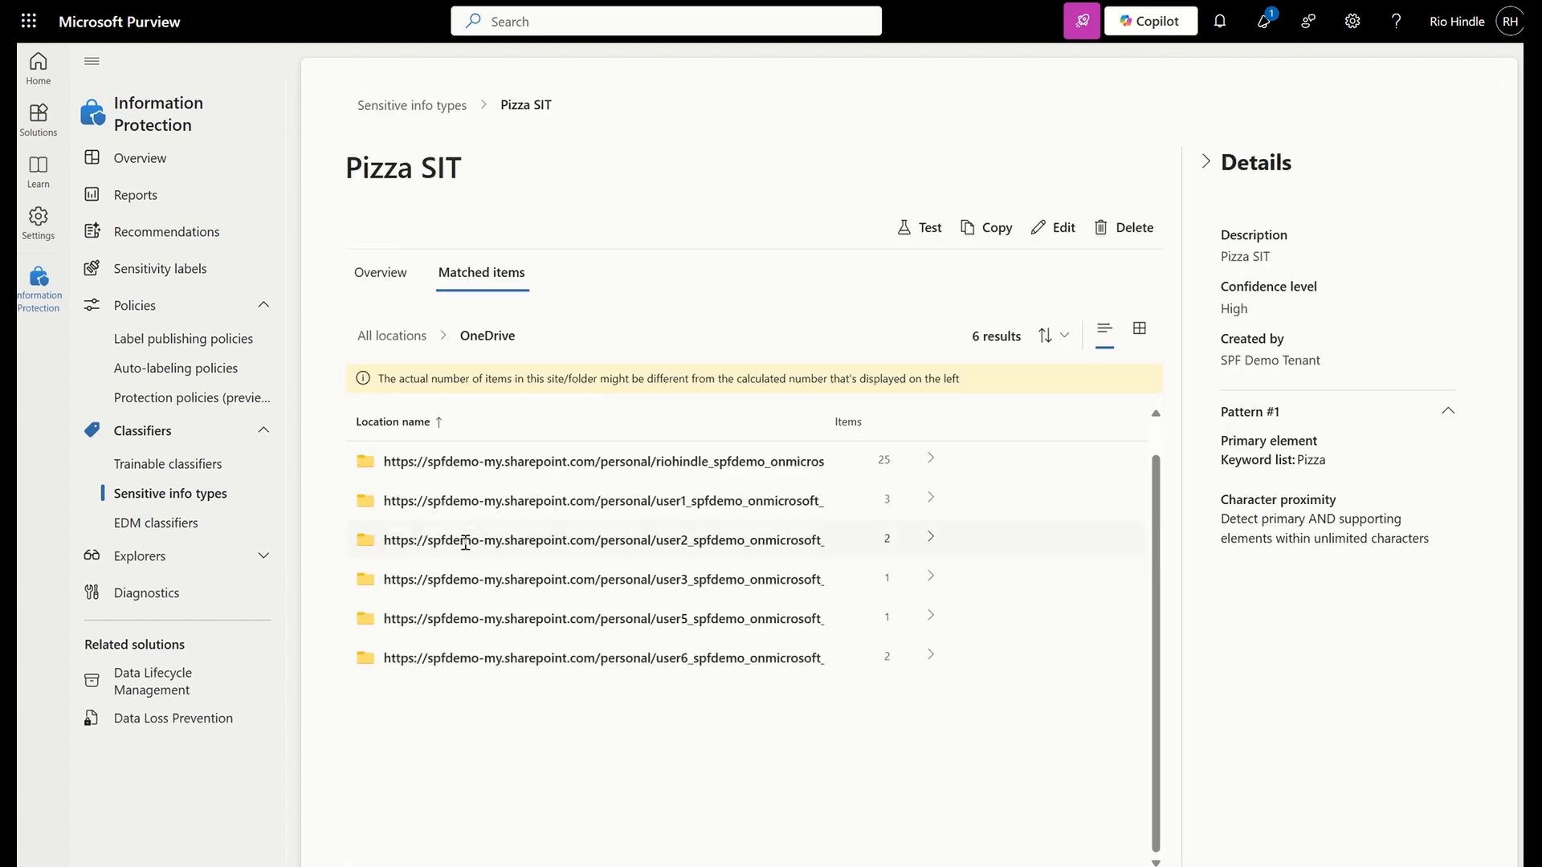
left_click(667, 460)
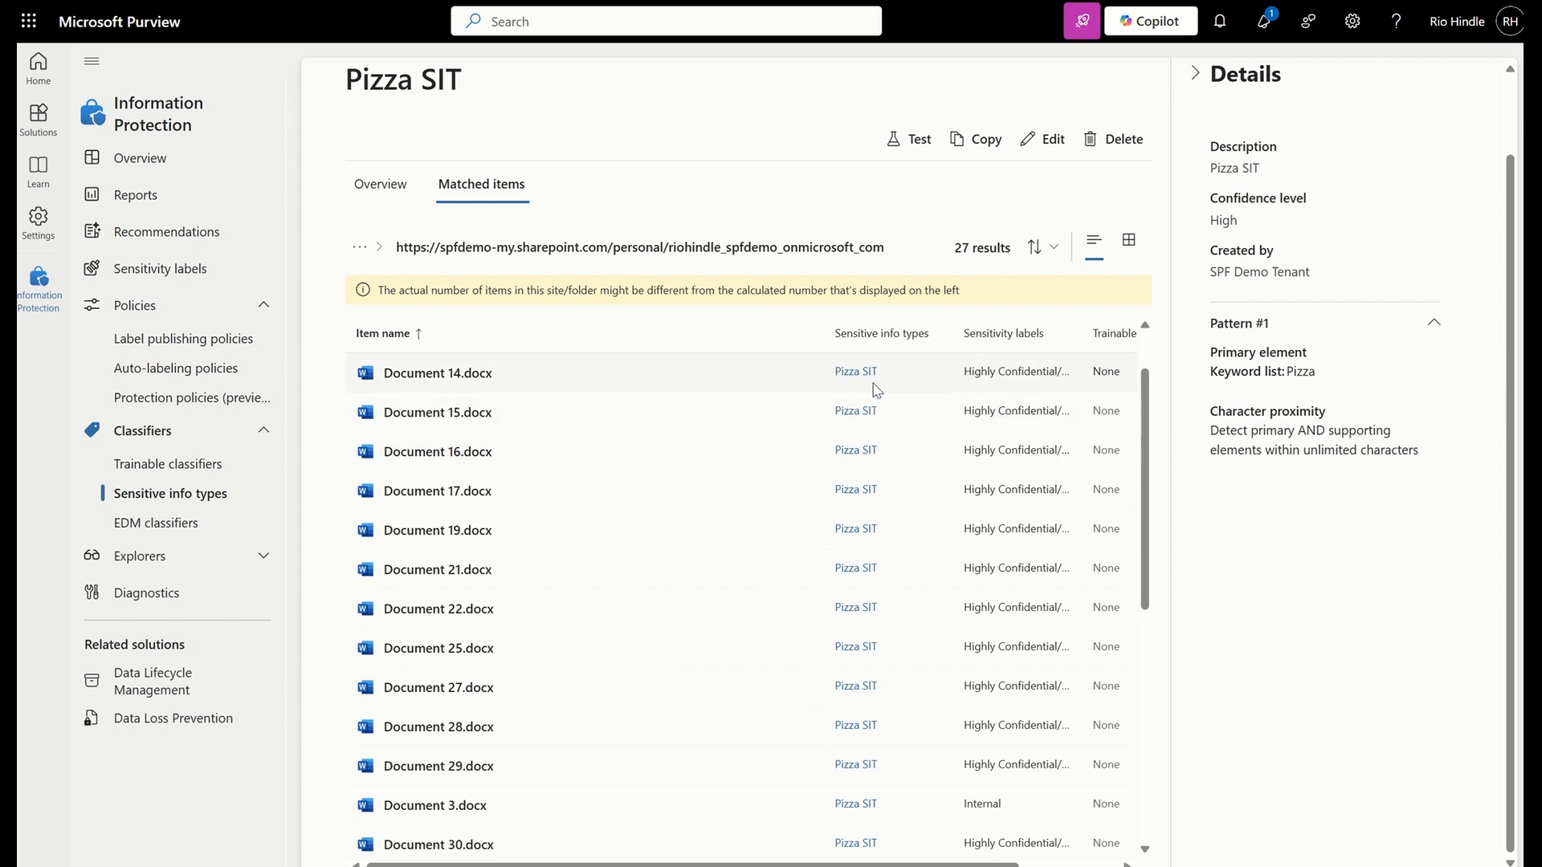
scroll(875, 388, "right", 3)
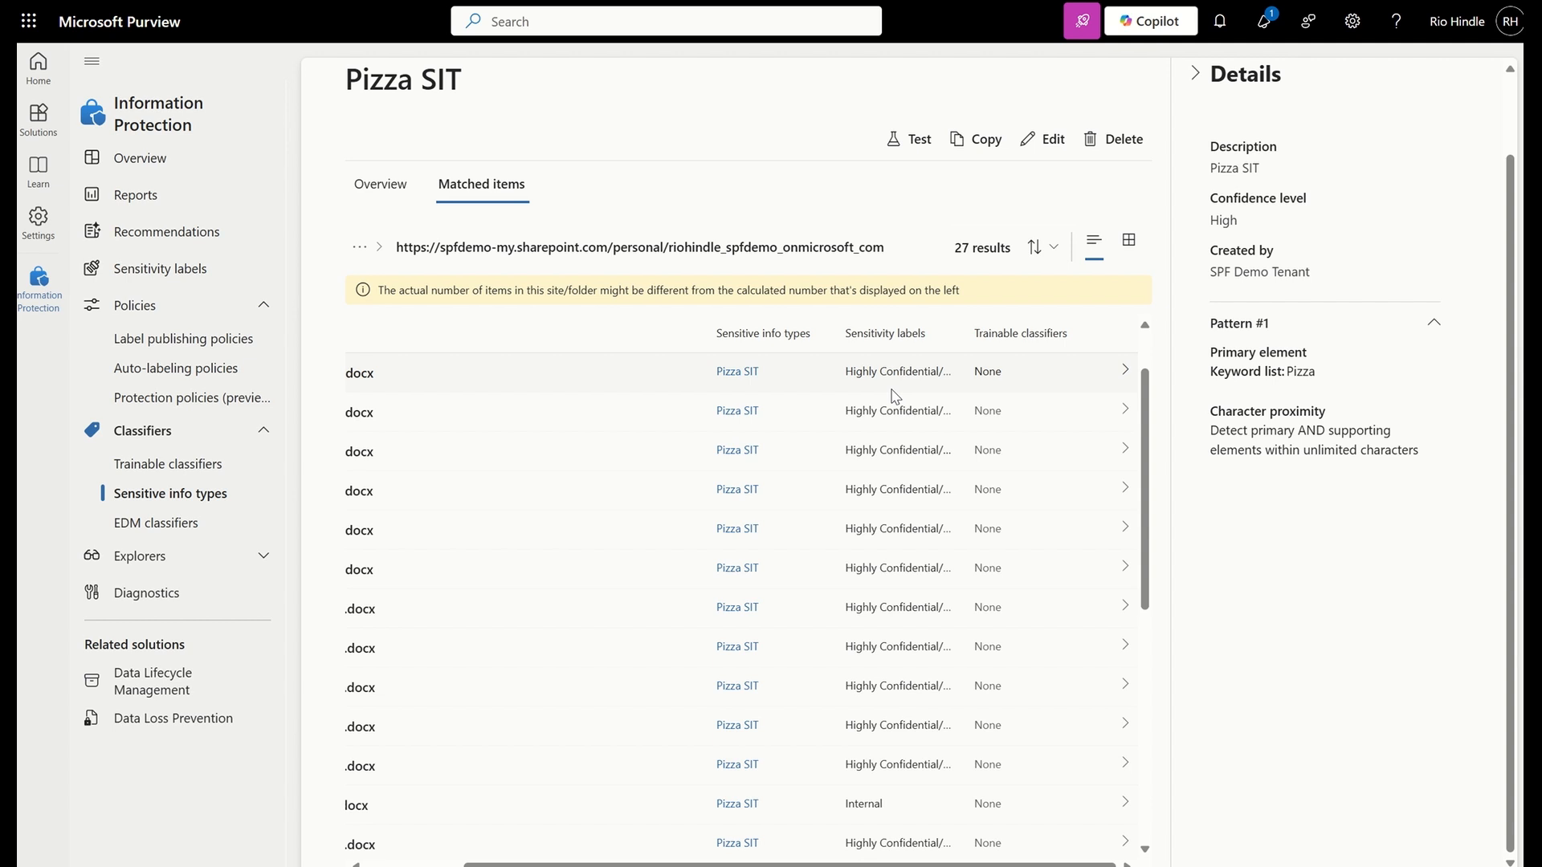
scroll(891, 395, "left", 3)
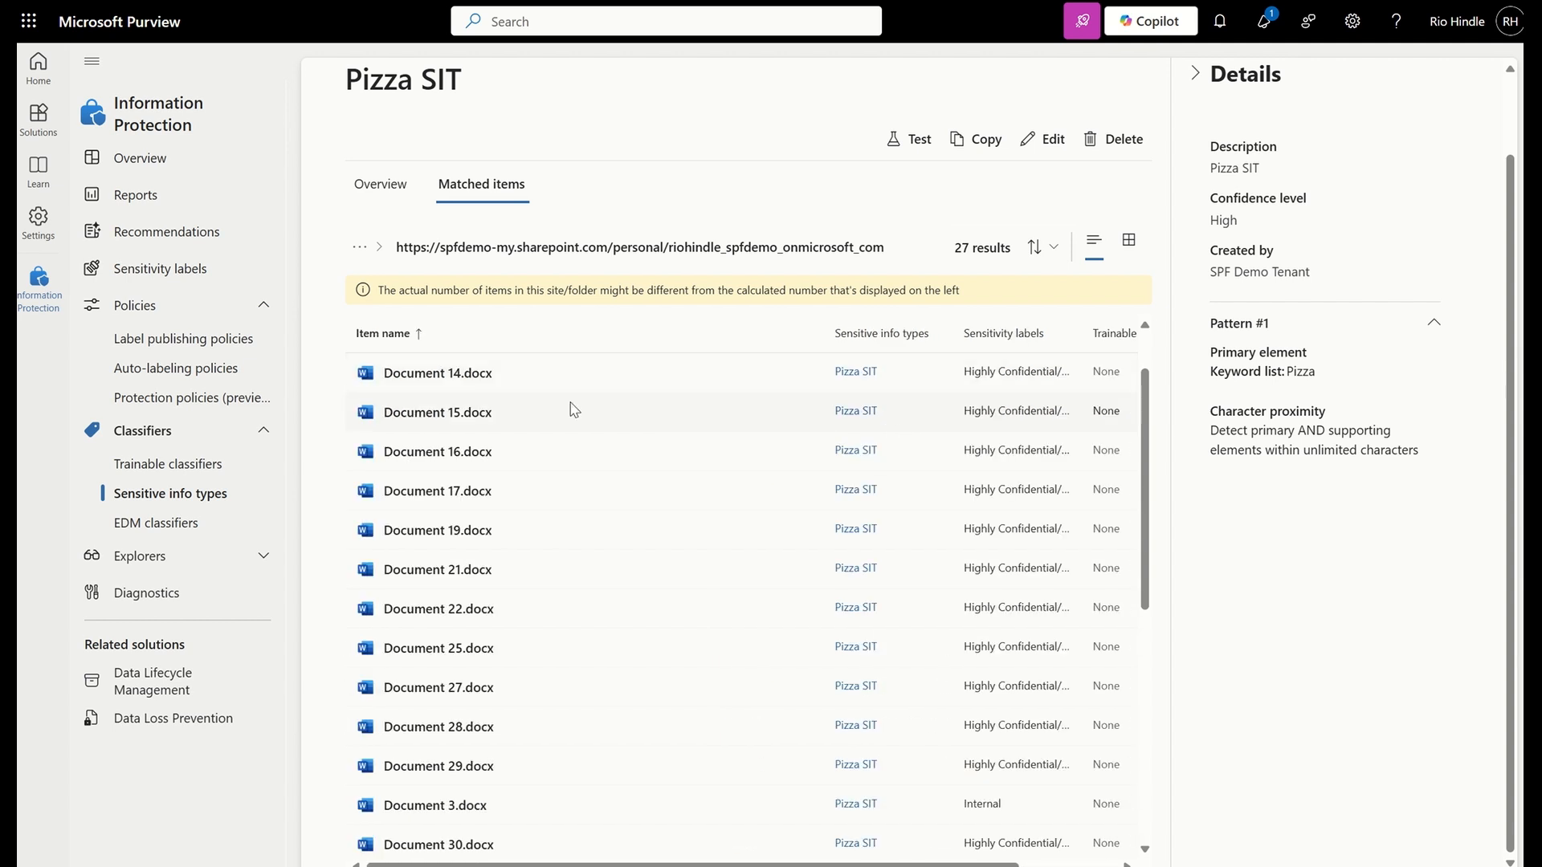
View Document 14.docx in full screen, check its classification details, and close the preview
left_click(484, 372)
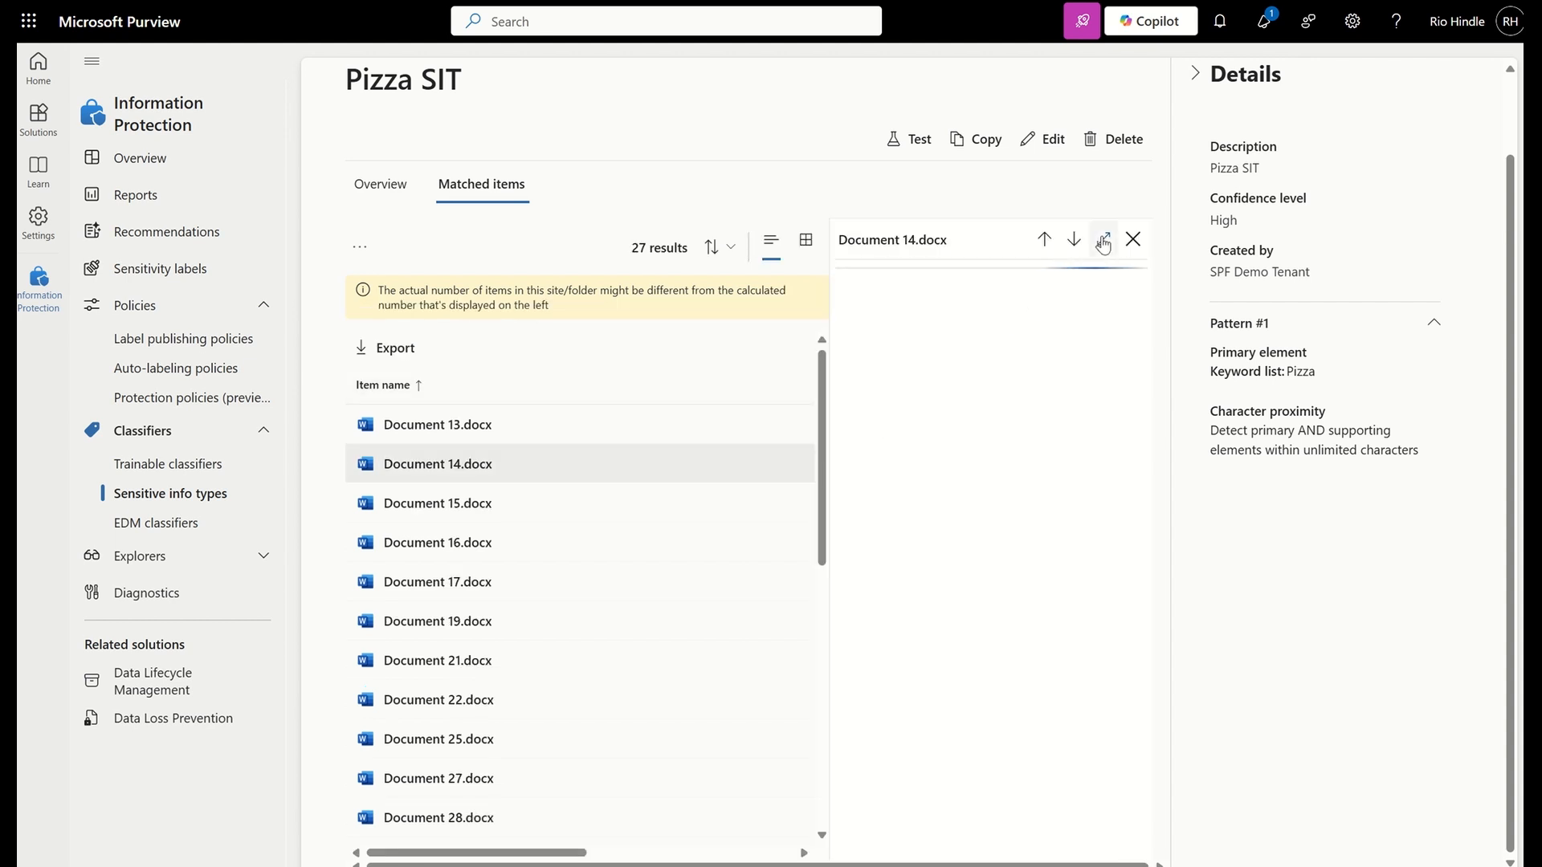
left_click(1104, 240)
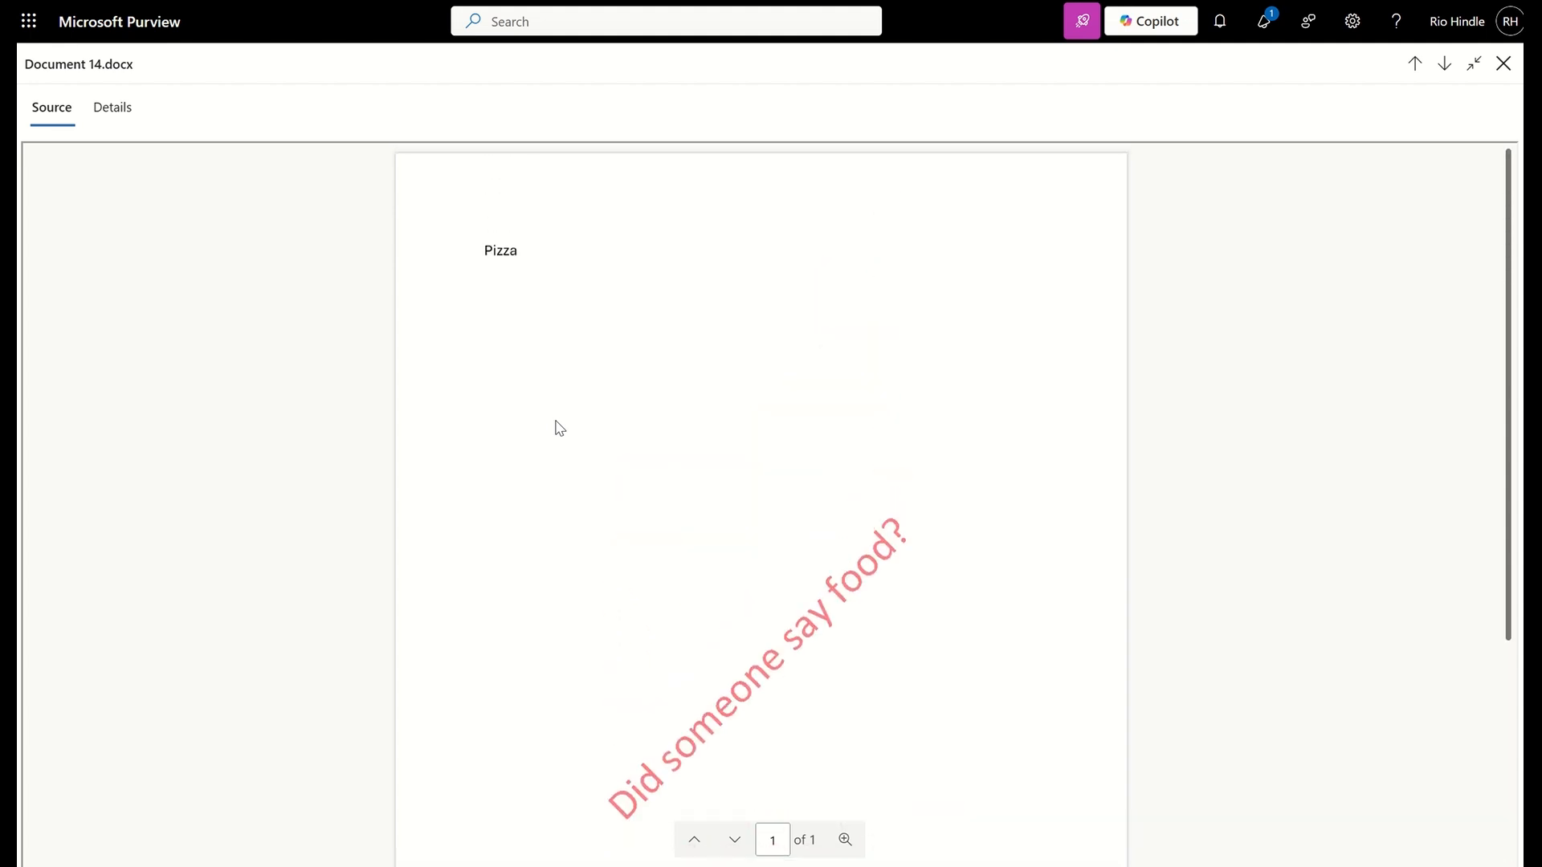
left_click(110, 120)
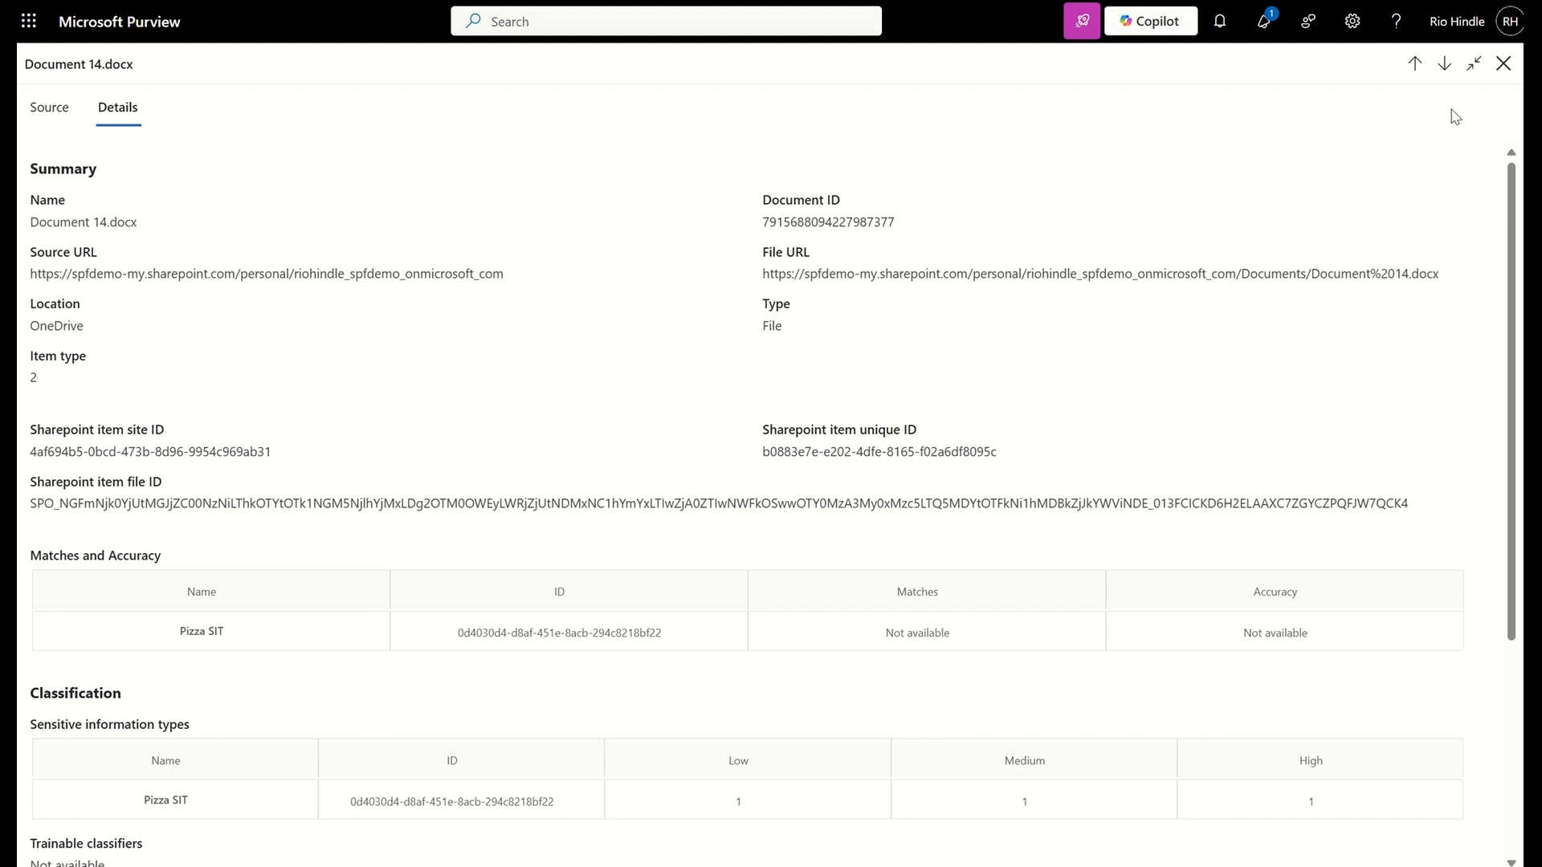
left_click(1503, 64)
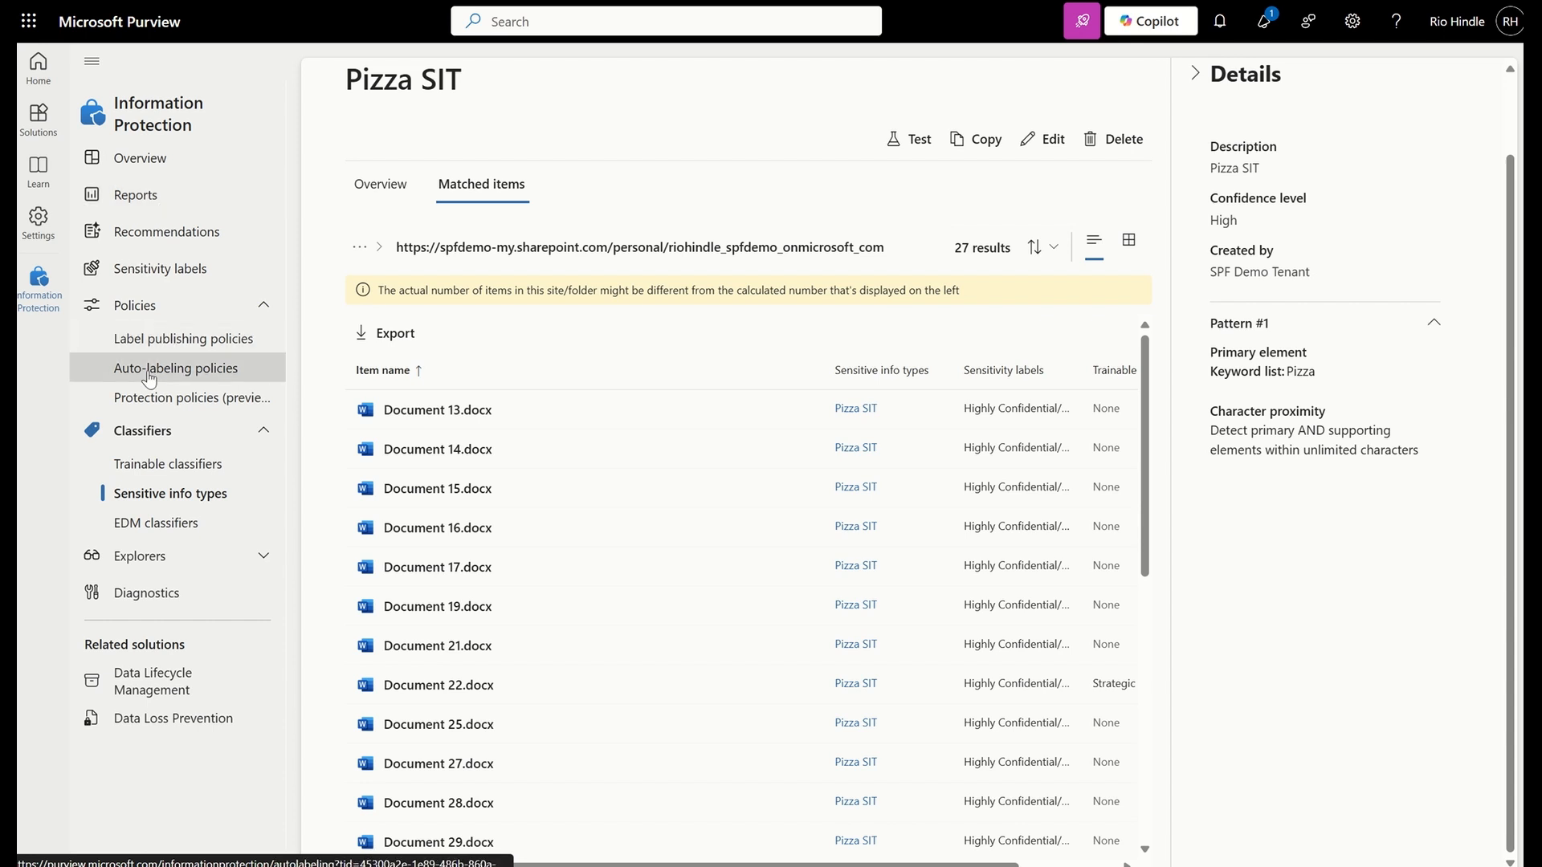
Open Activity explorer under Explorers and review its activity chart and event list
left_click(142, 562)
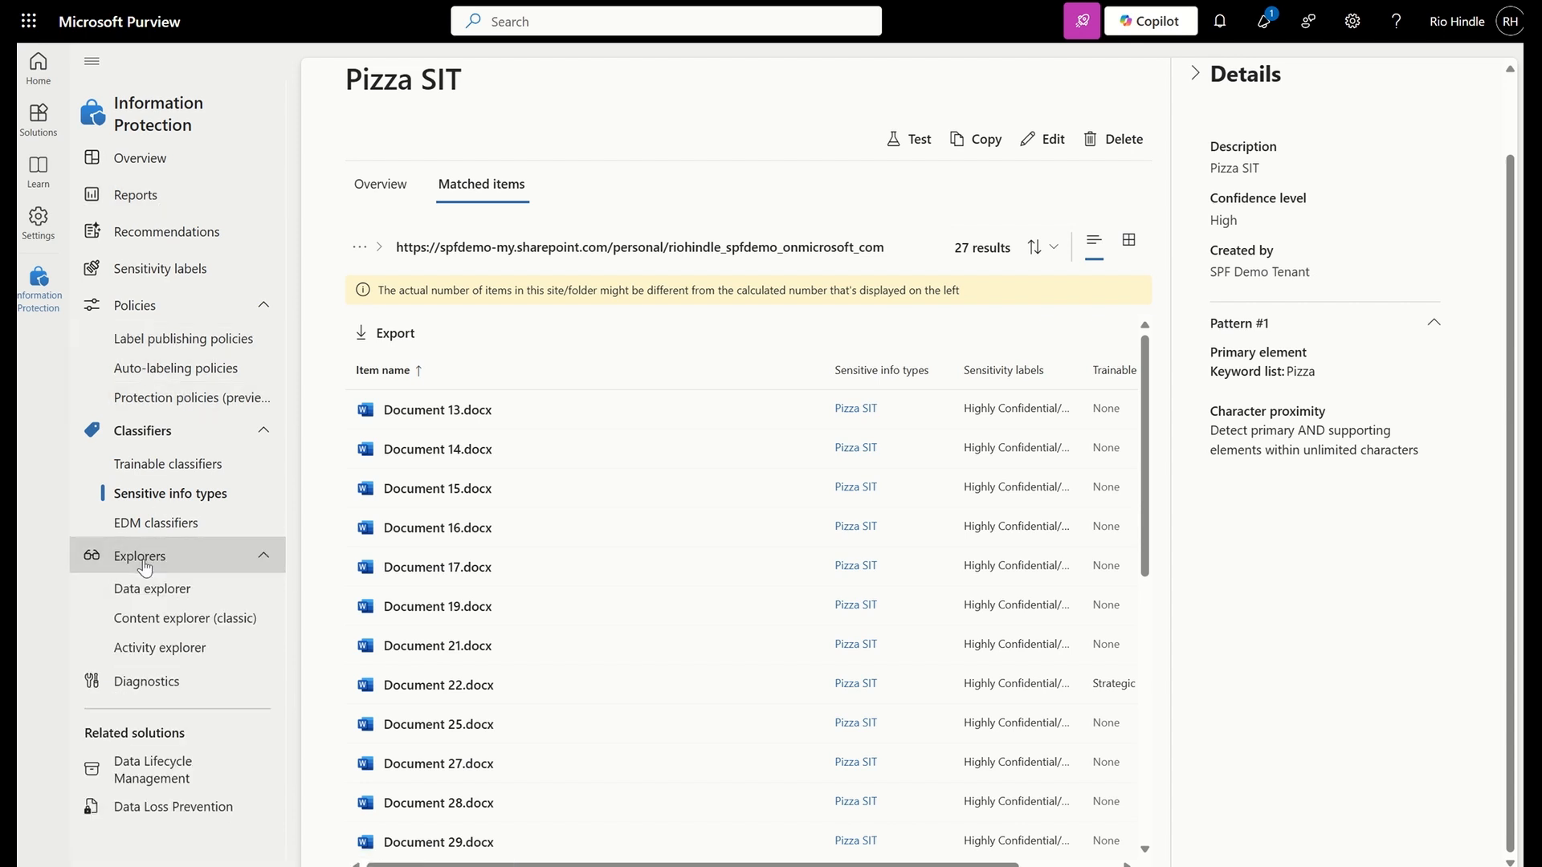
left_click(197, 647)
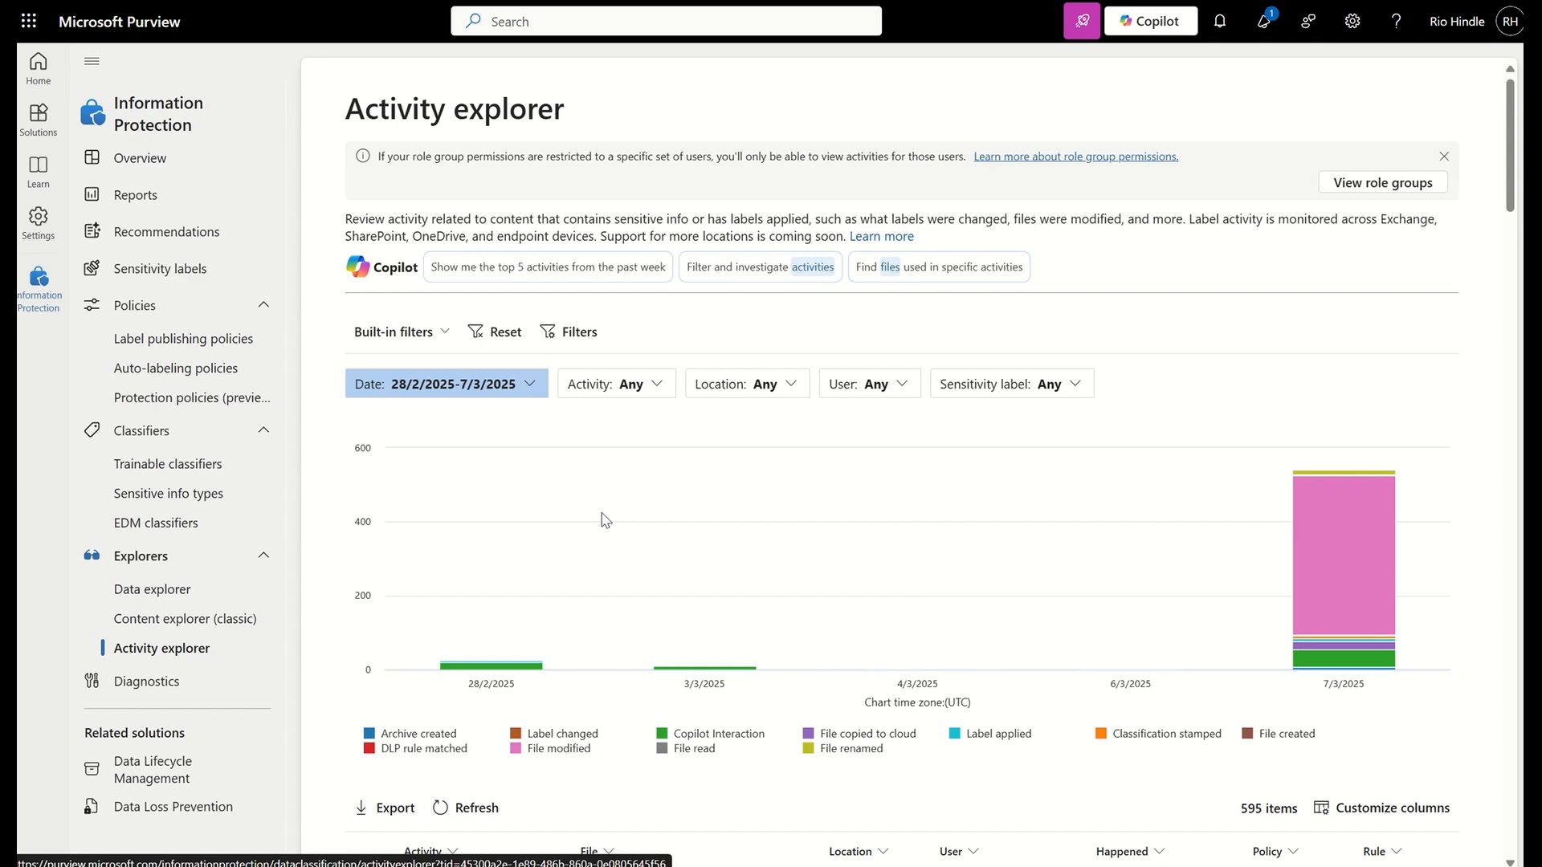
scroll(605, 520, "down", 5)
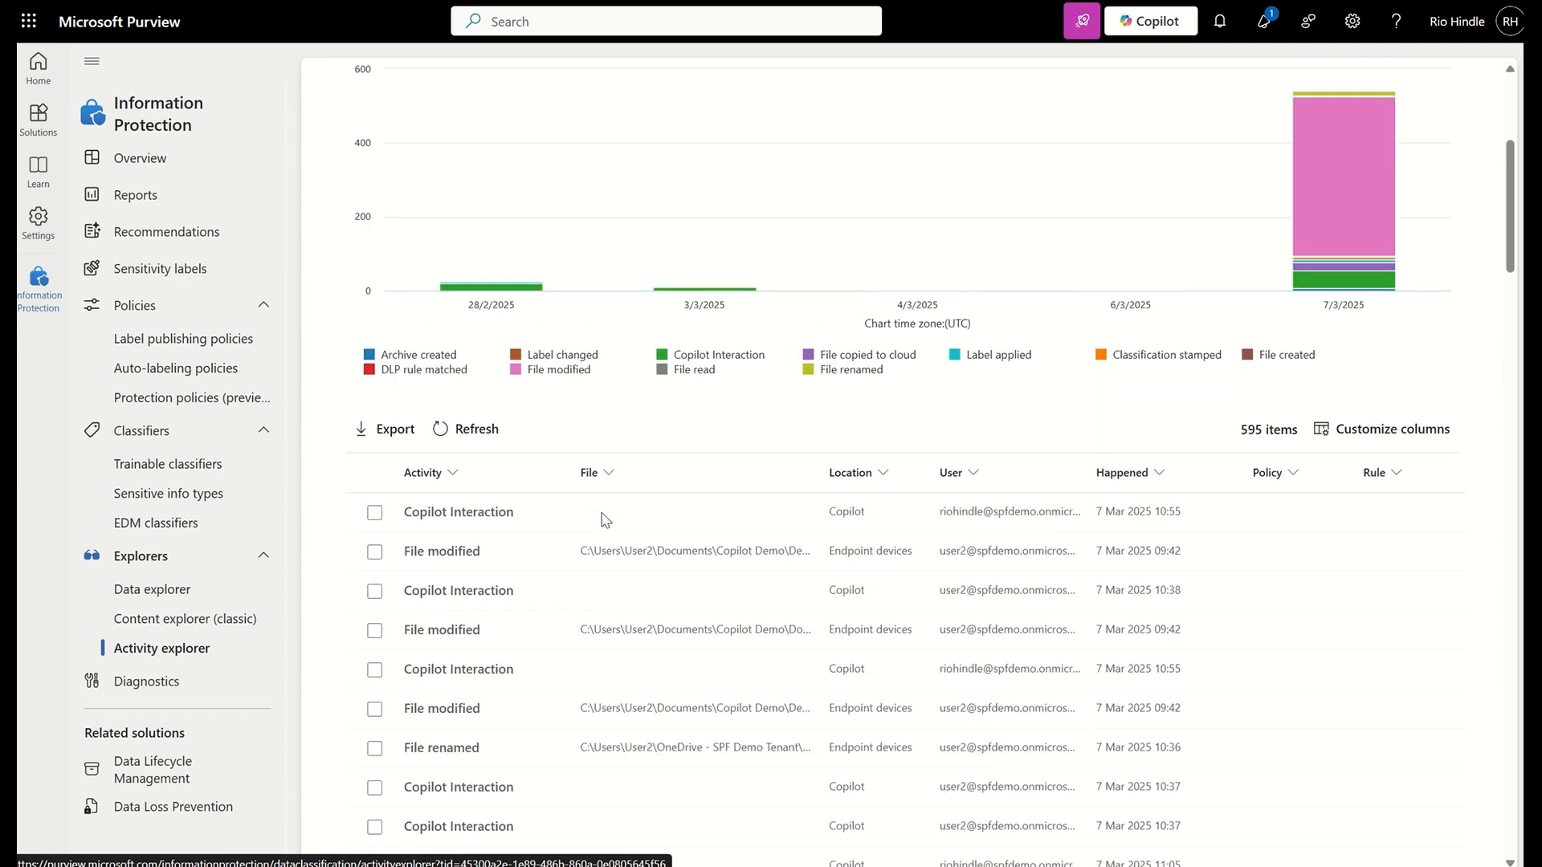
scroll(605, 519, "up", 2)
scroll(604, 520, "up", 3)
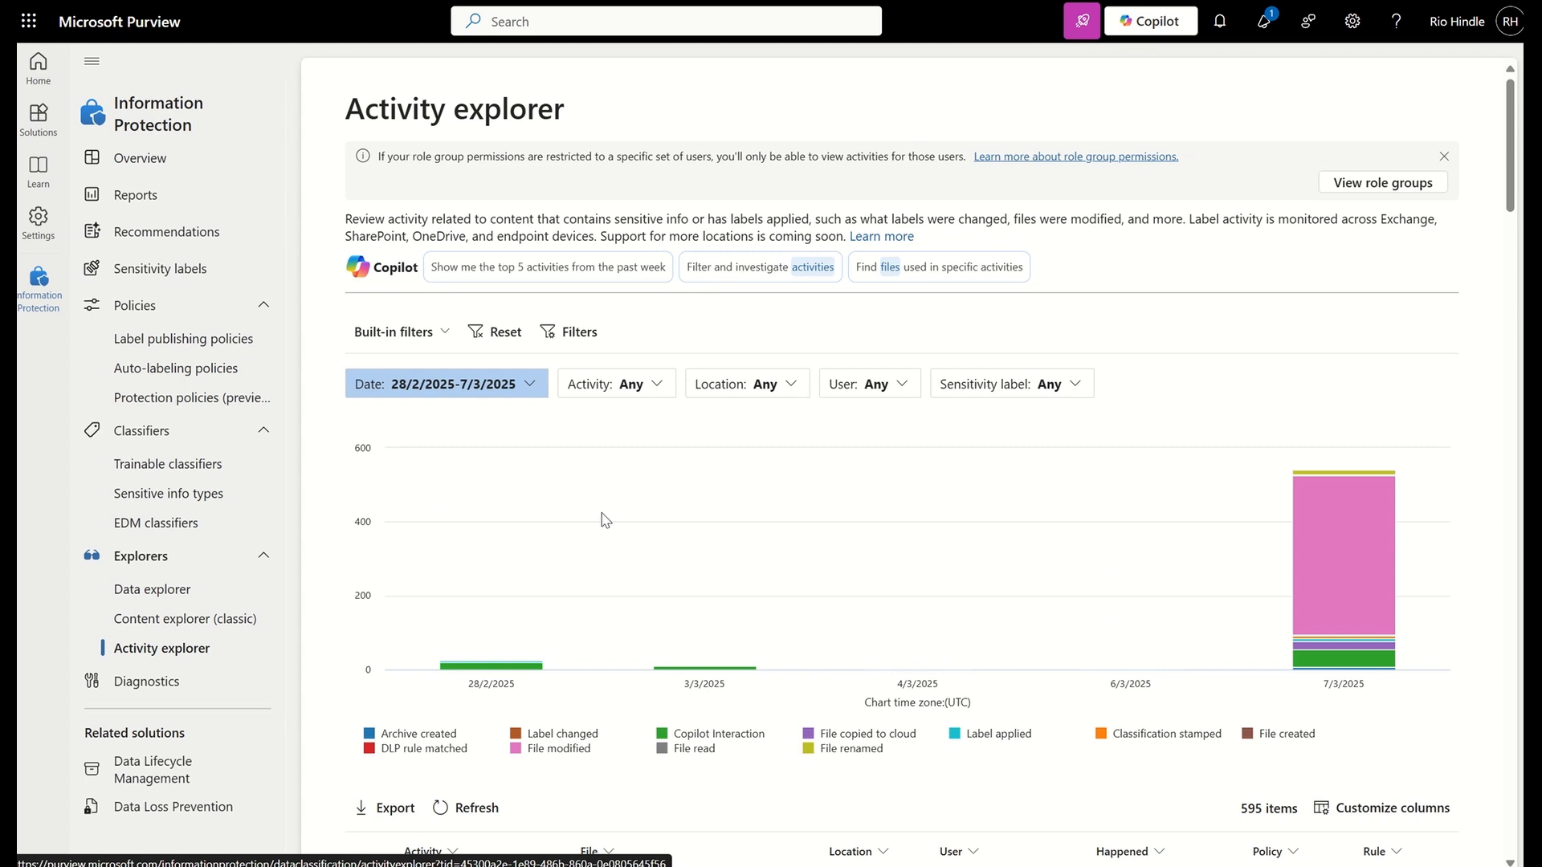
Open the DSPM for AI solution
left_click(38, 116)
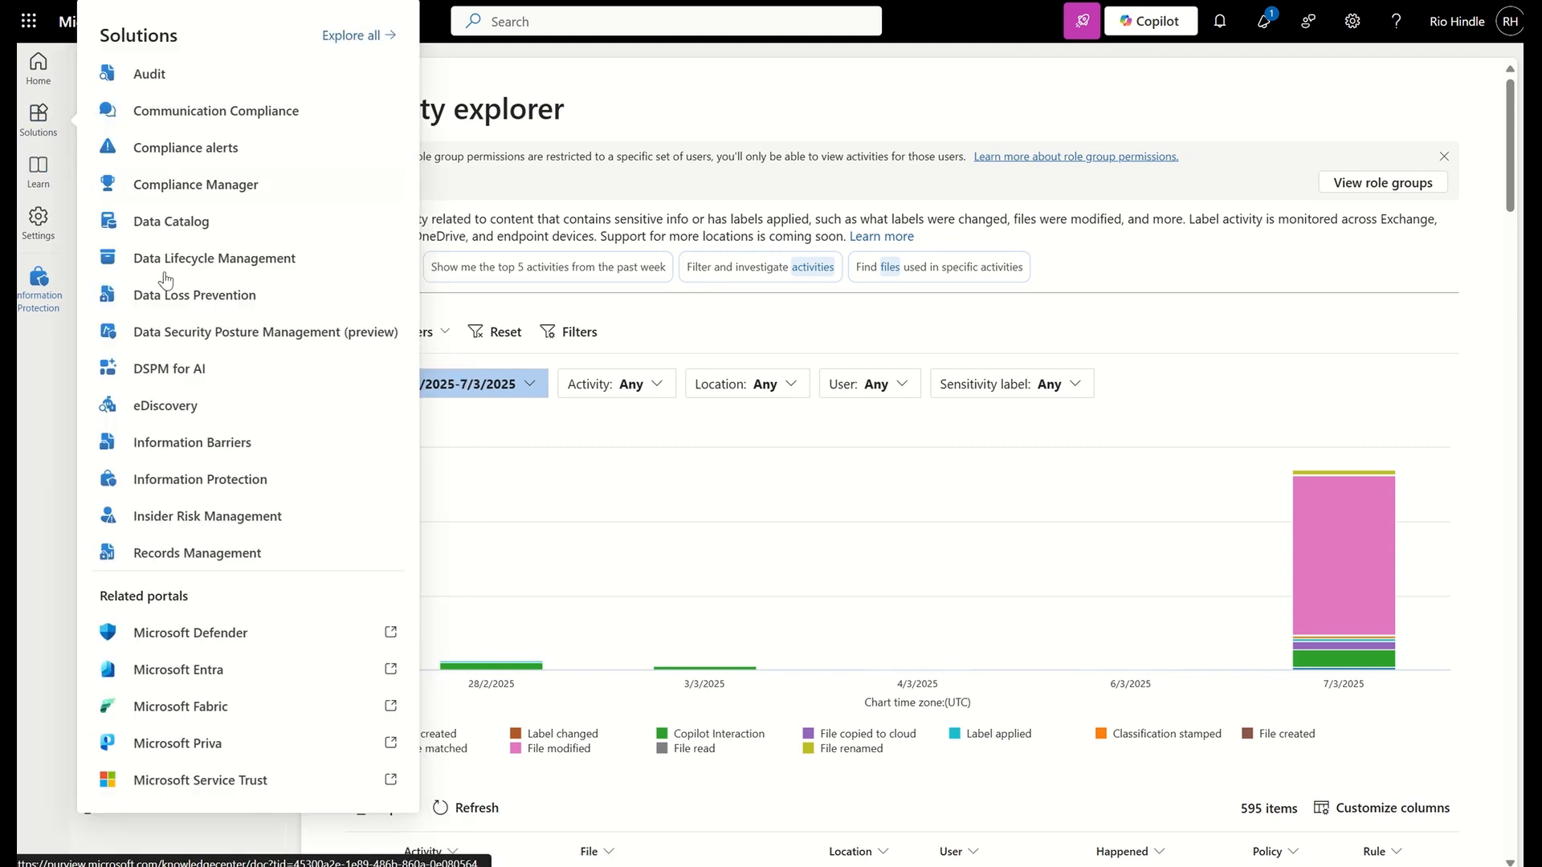
left_click(177, 368)
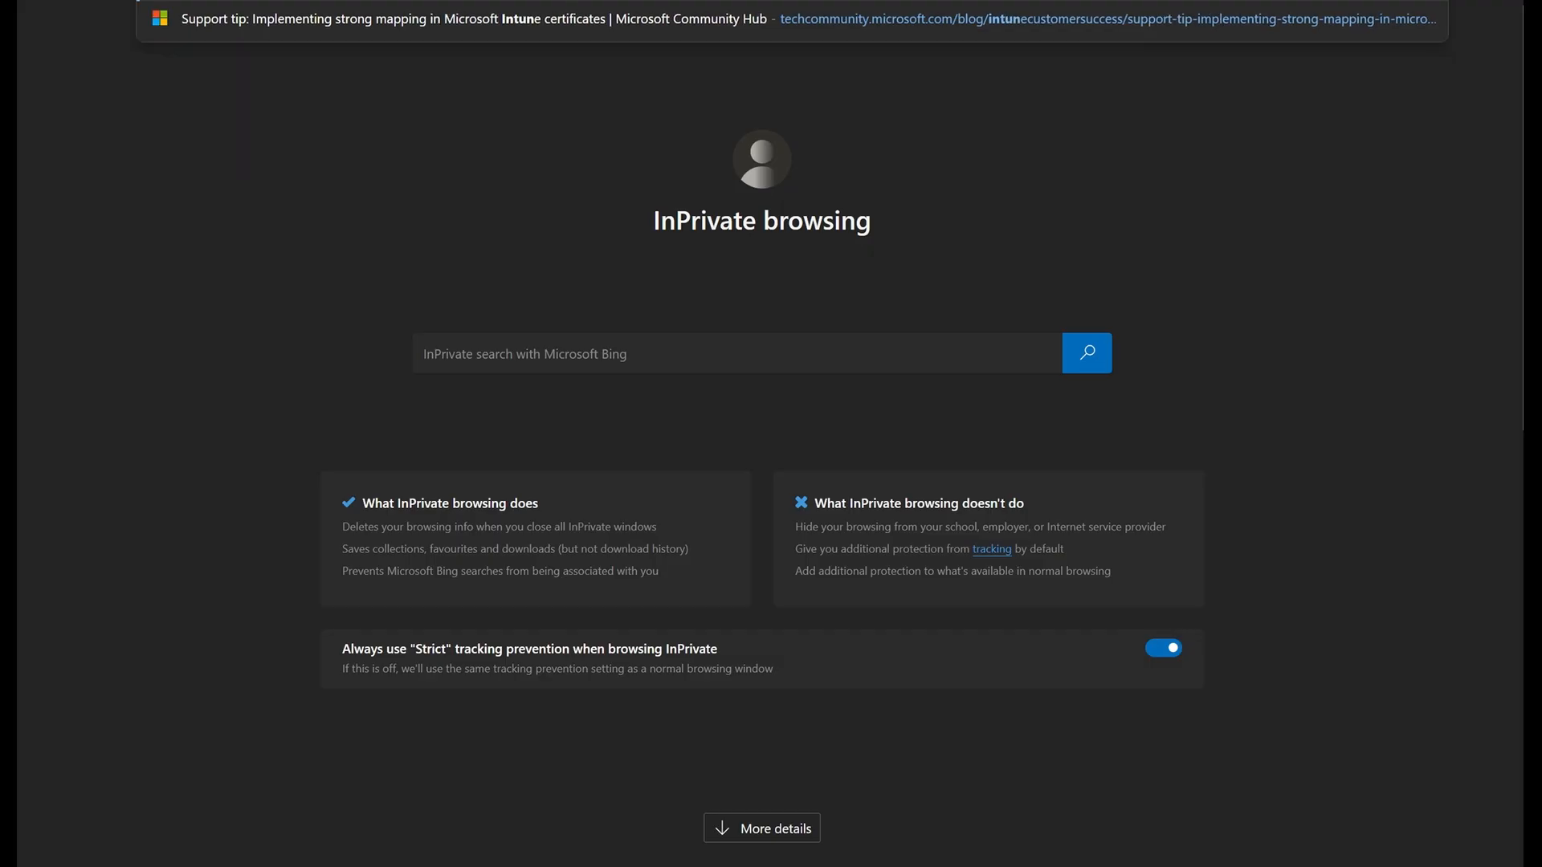
Go to the Intune admin center at intune.microsoft.com and show the refreshed list of device configuration policies
type(".")
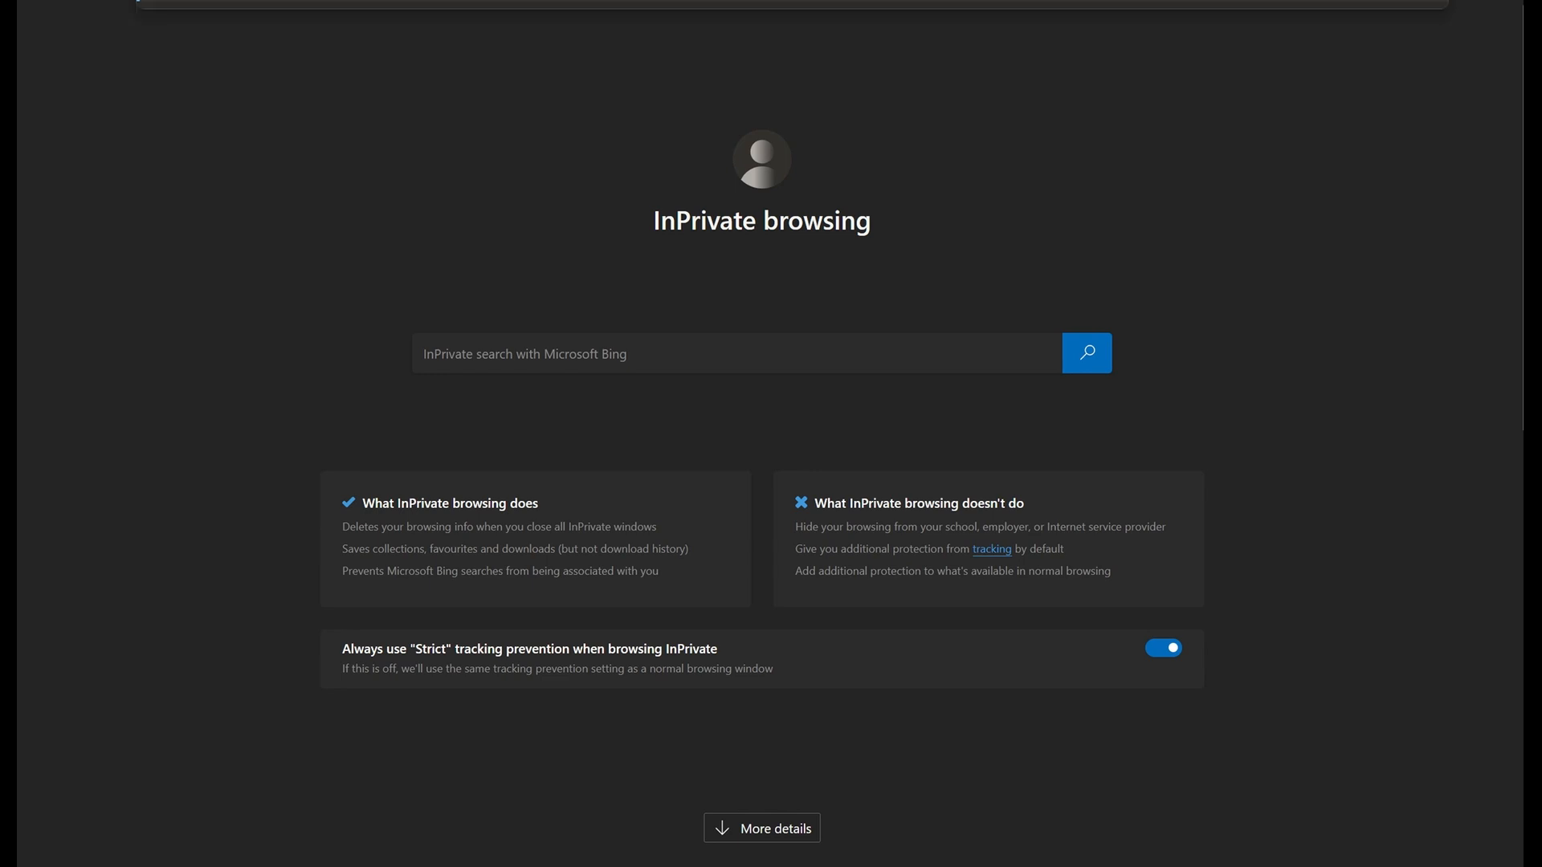
type("microsoft.com")
key("Return")
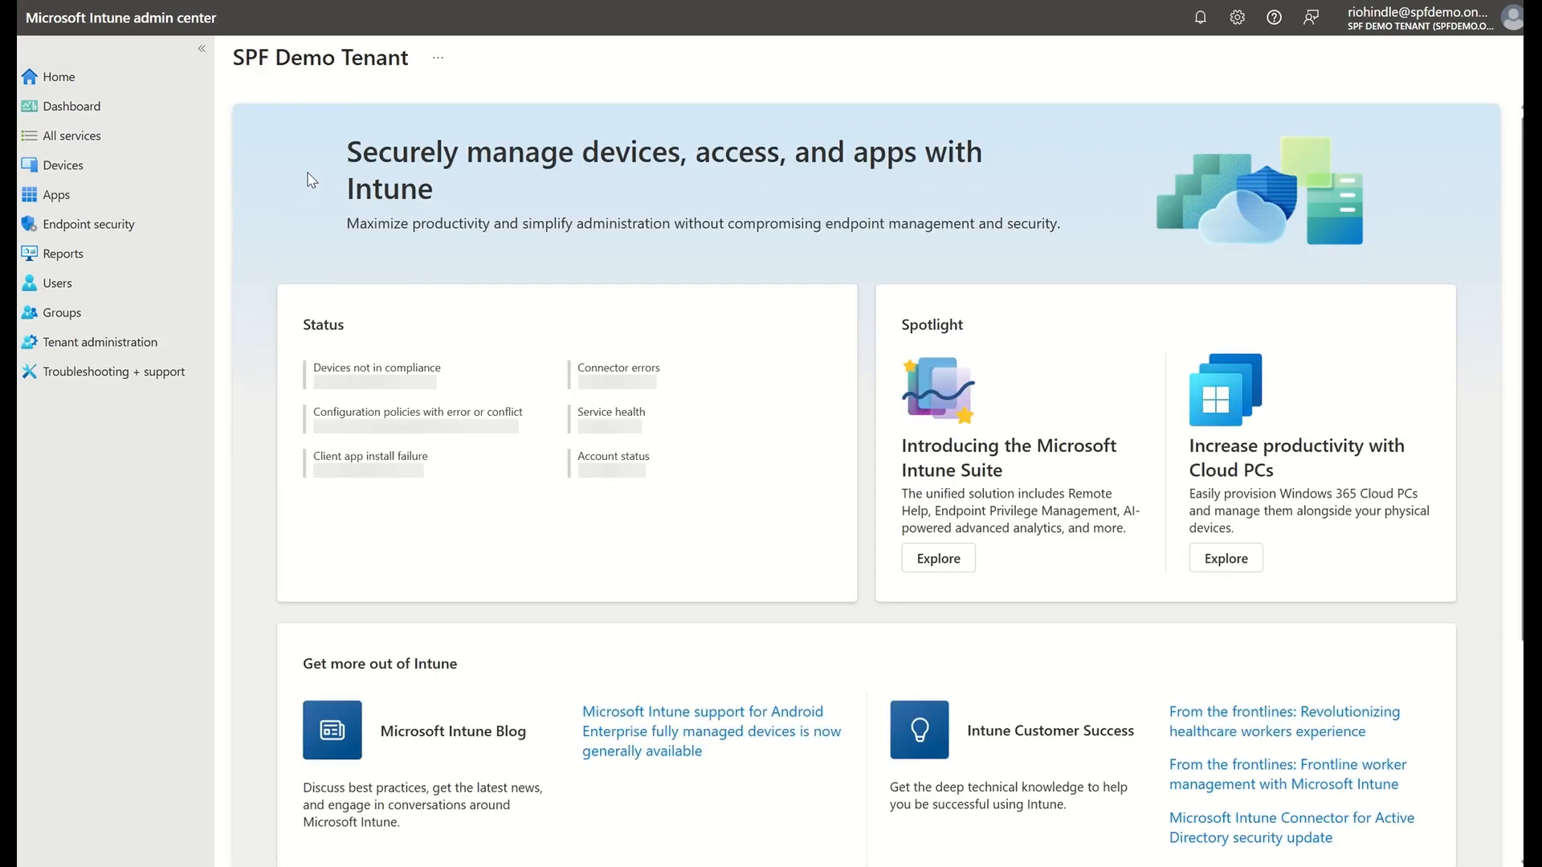
left_click(77, 176)
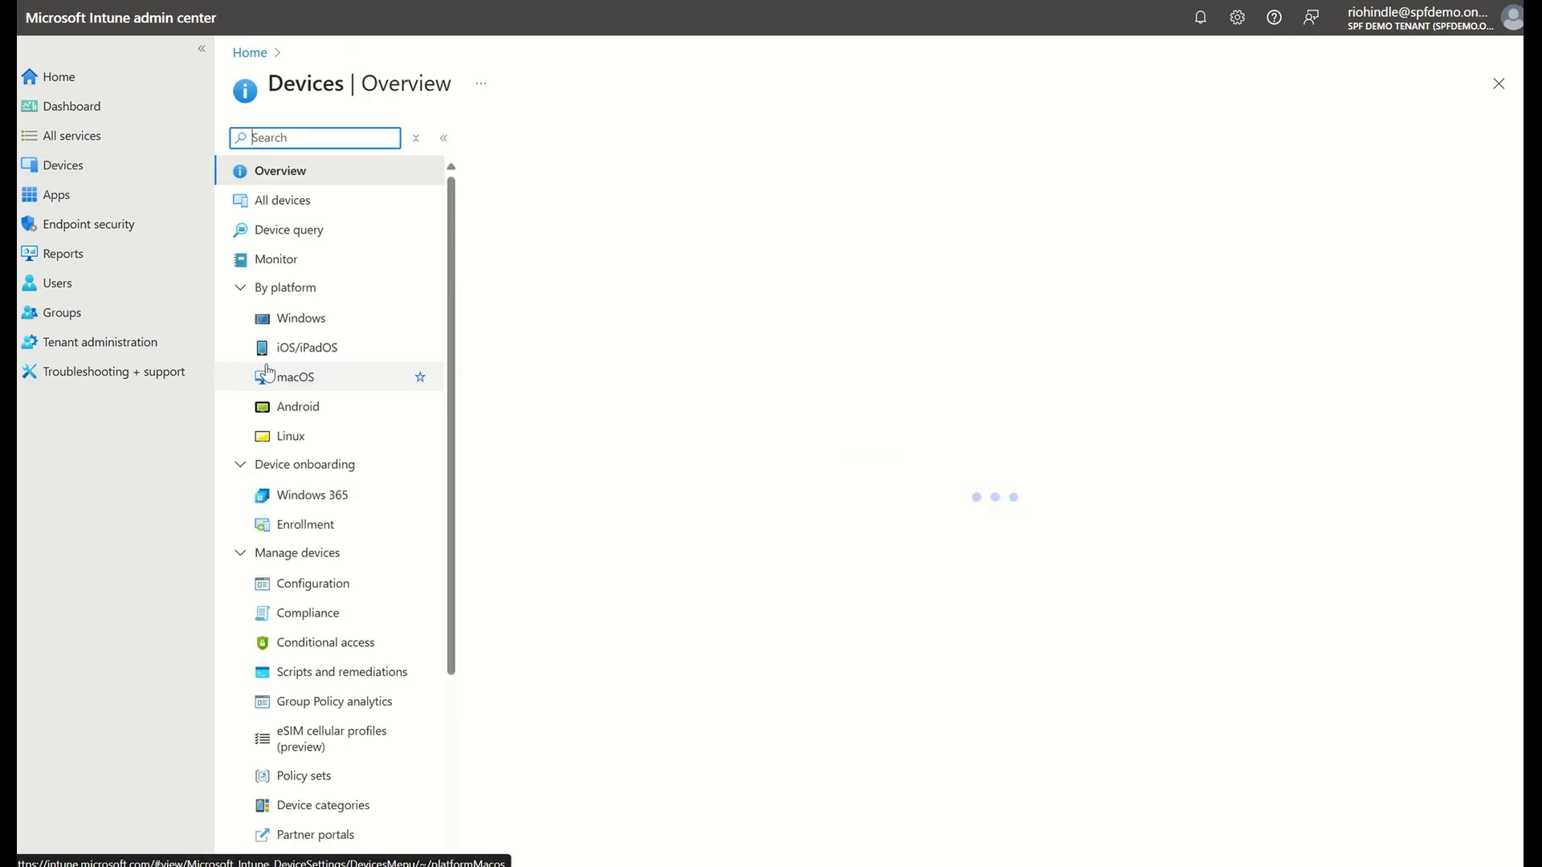
left_click(295, 582)
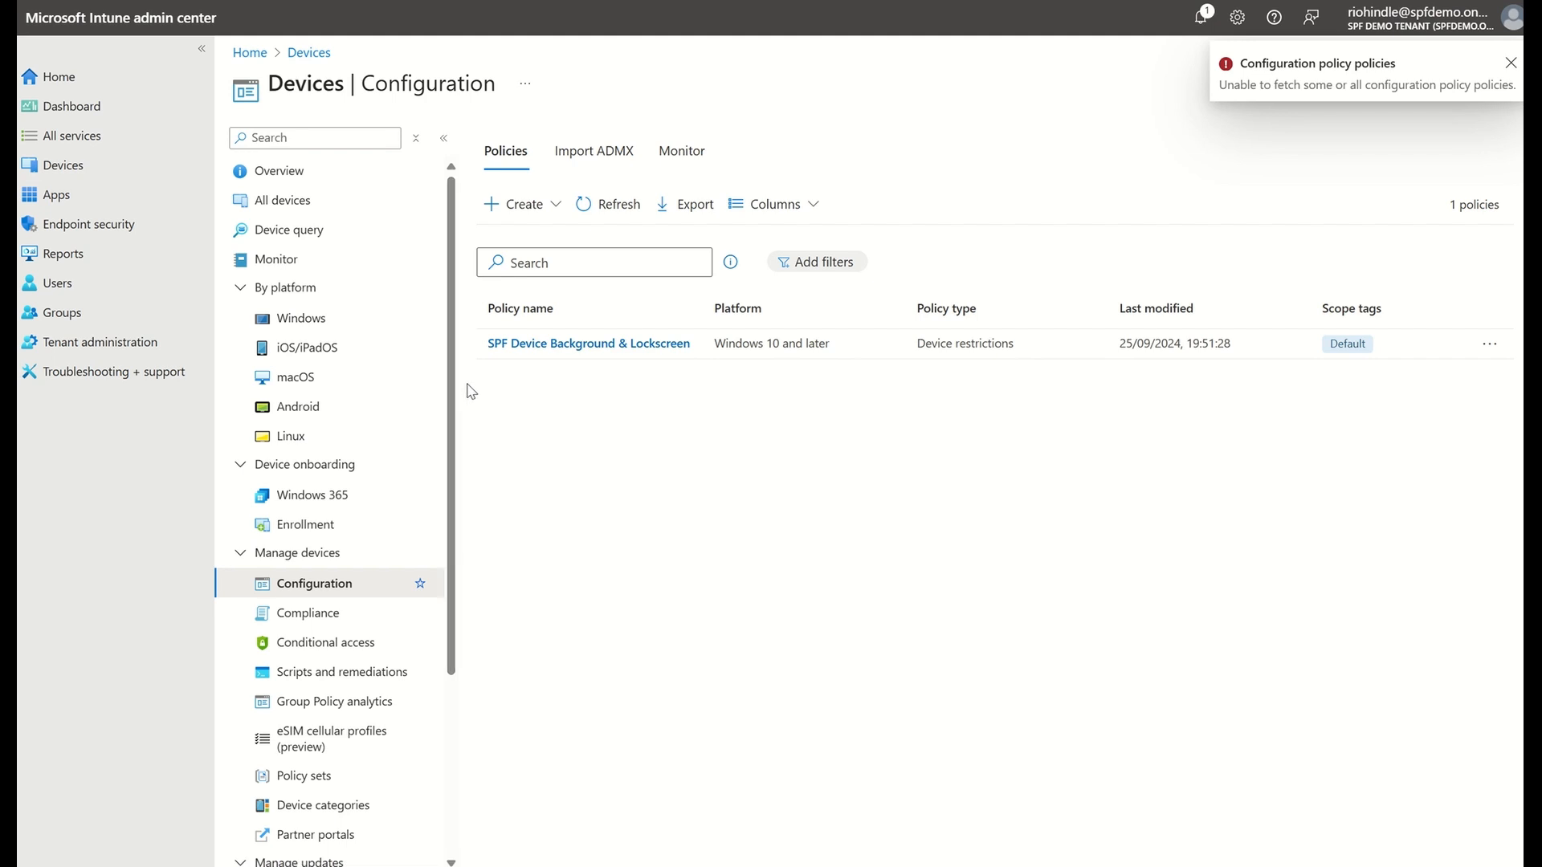
left_click(620, 206)
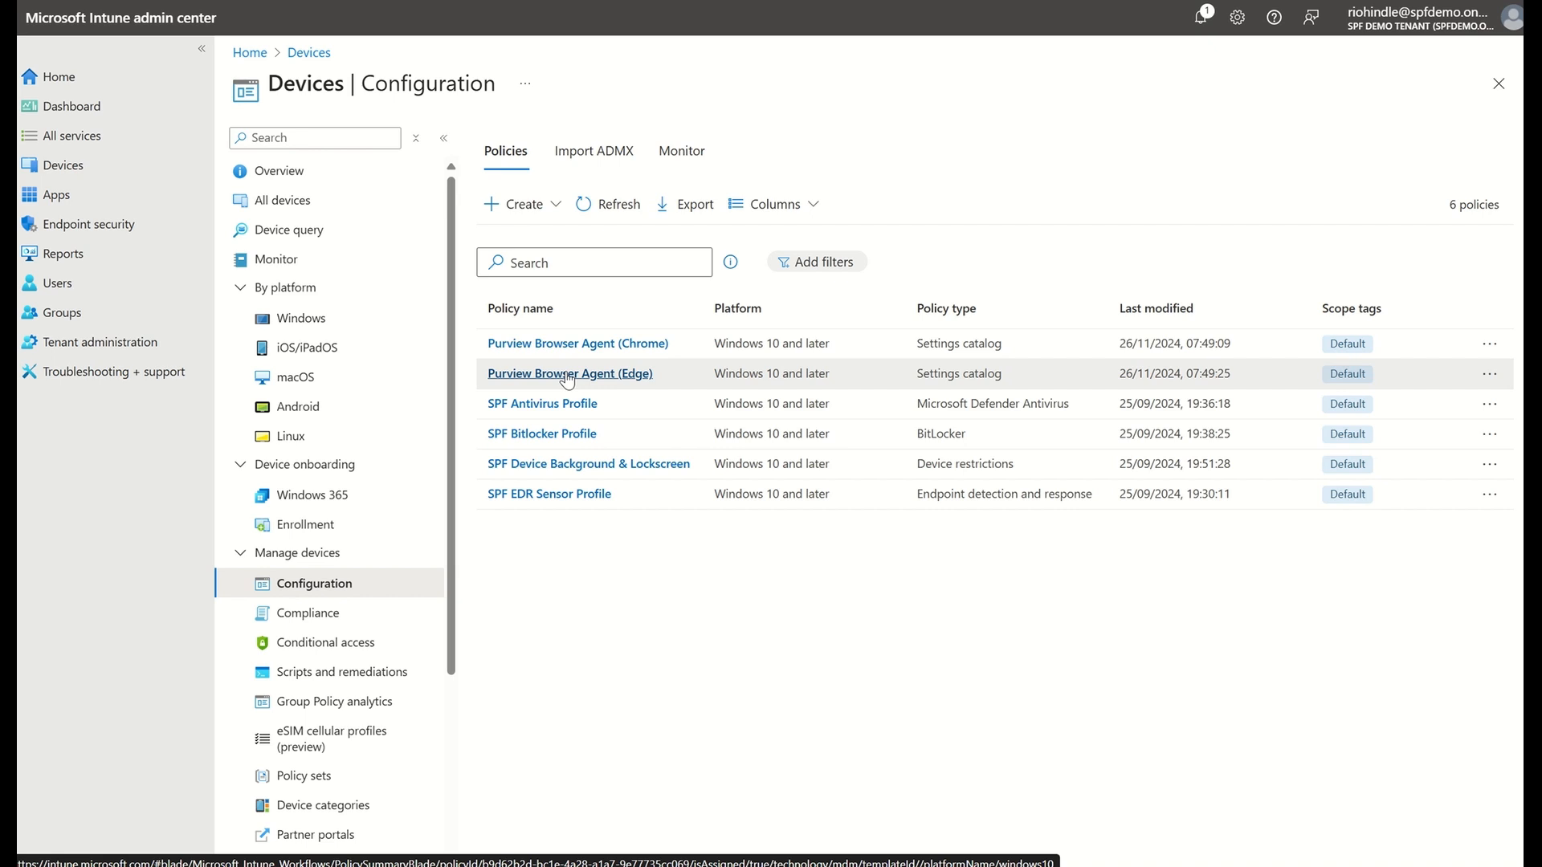
Open the Purview Browser Agent (Edge) policy and review its assignments and Microsoft Edge extension settings
left_click(567, 374)
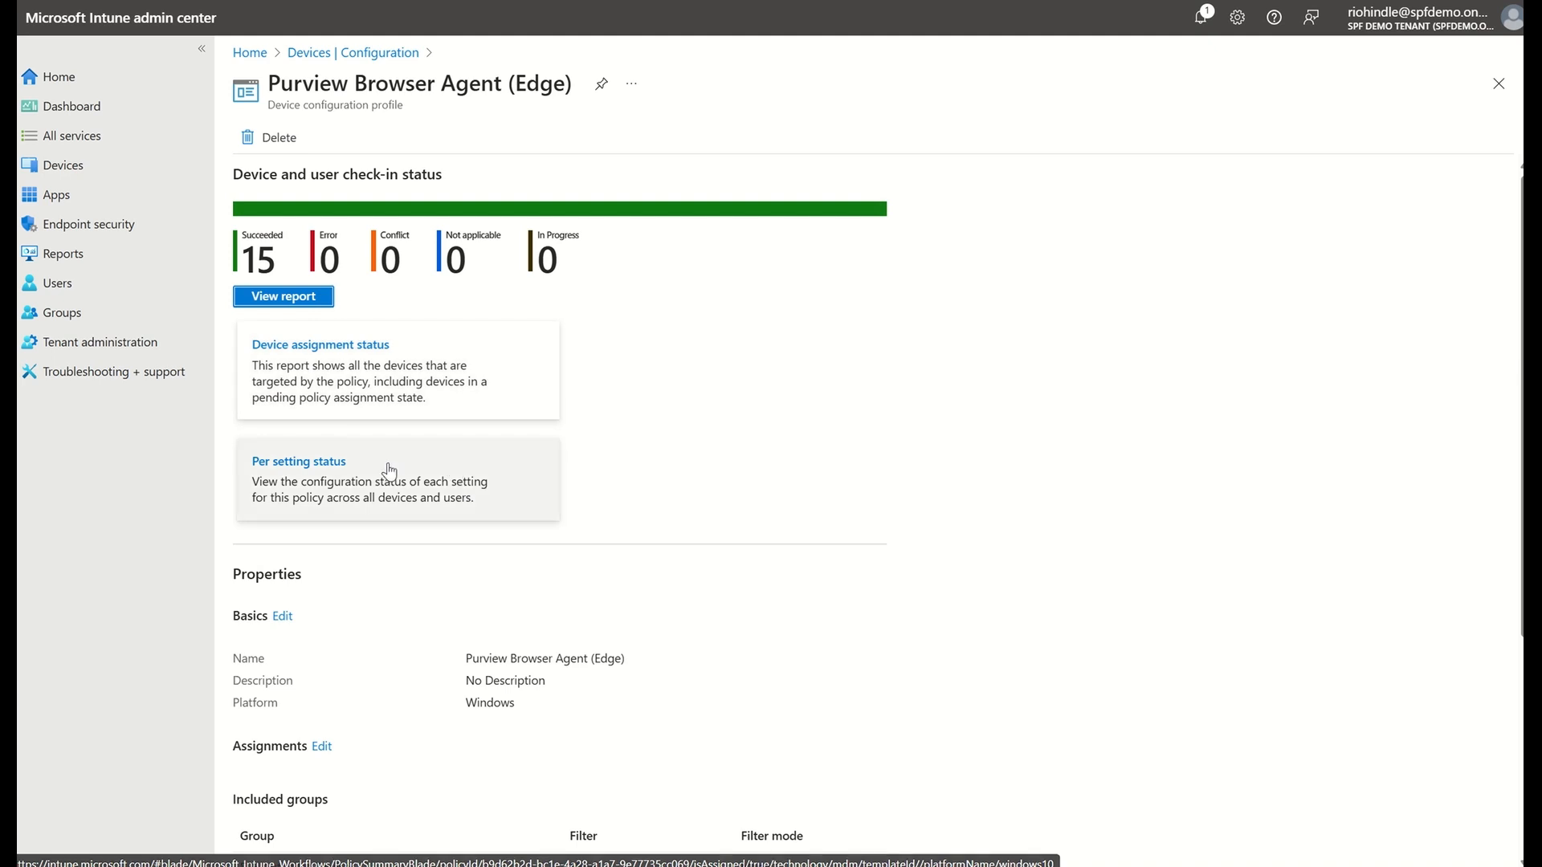
scroll(389, 472, "down", 1)
scroll(389, 471, "up", 1)
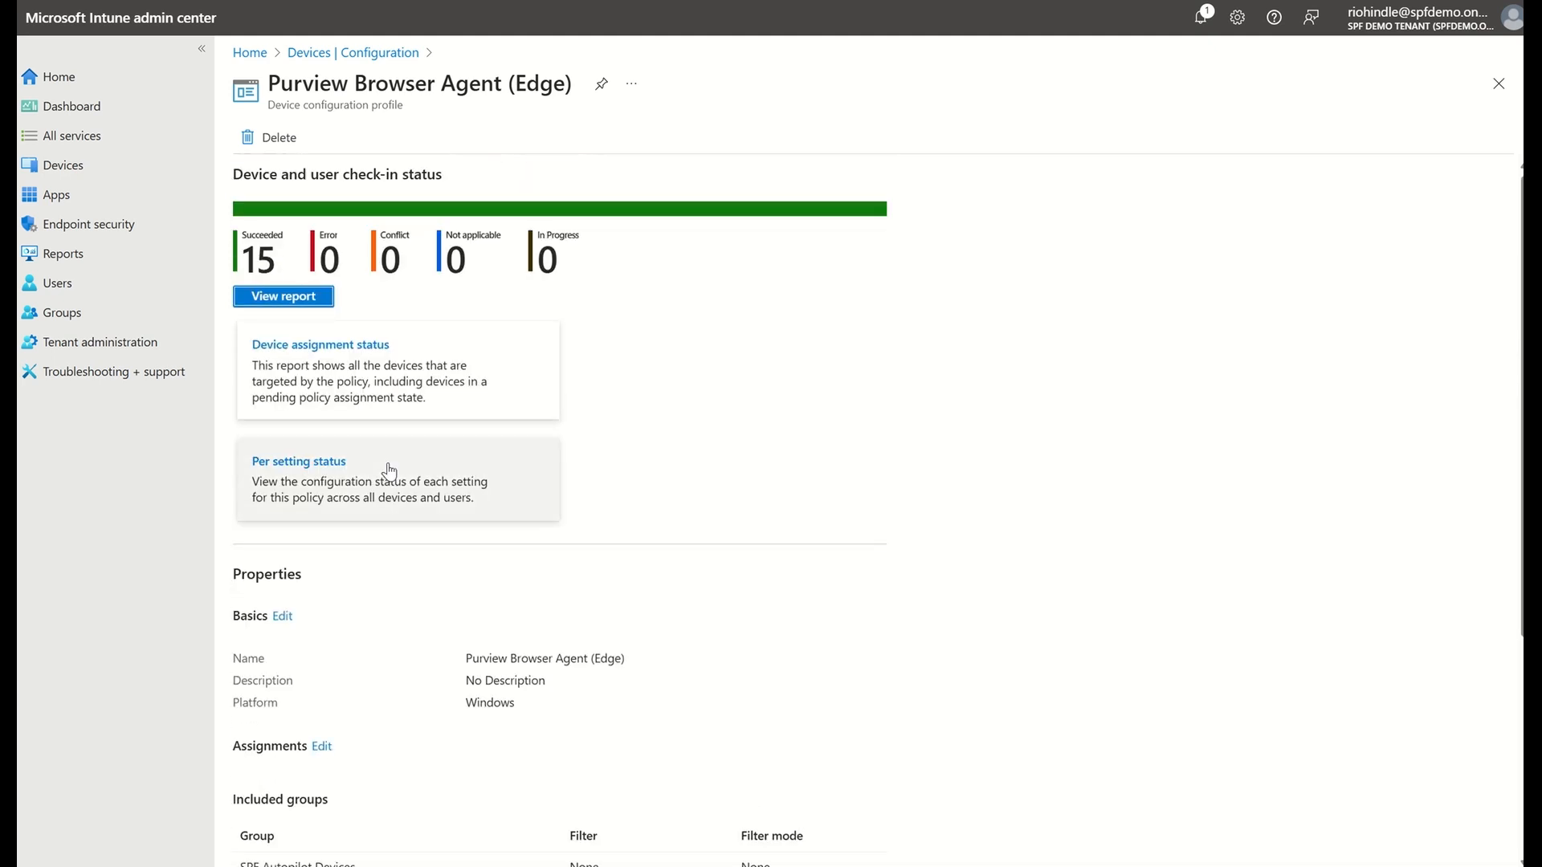
scroll(390, 471, "down", 4)
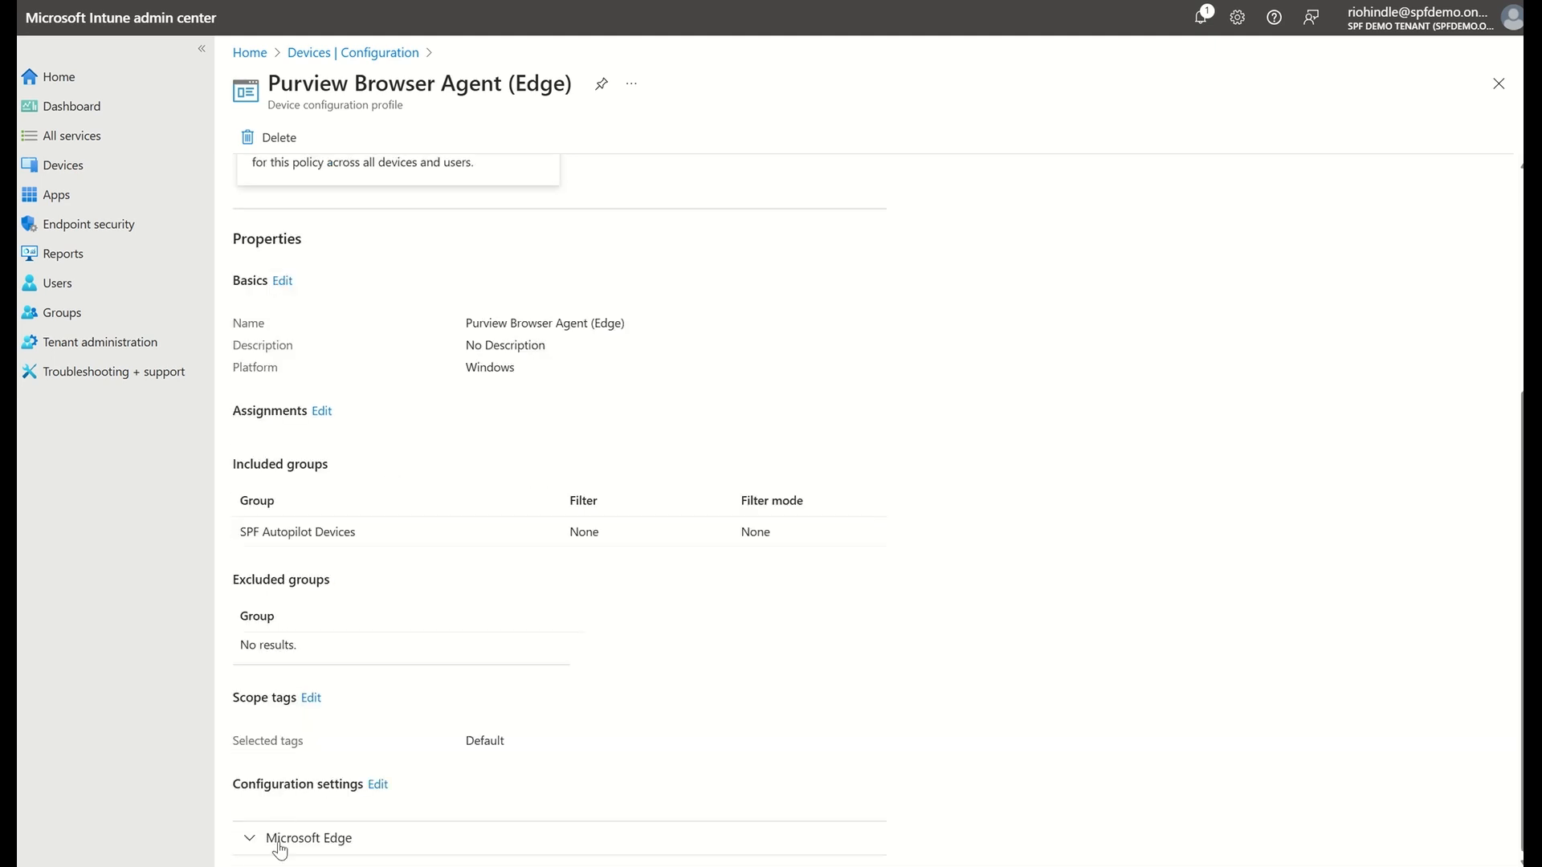
left_click(248, 843)
scroll(441, 782, "down", 3)
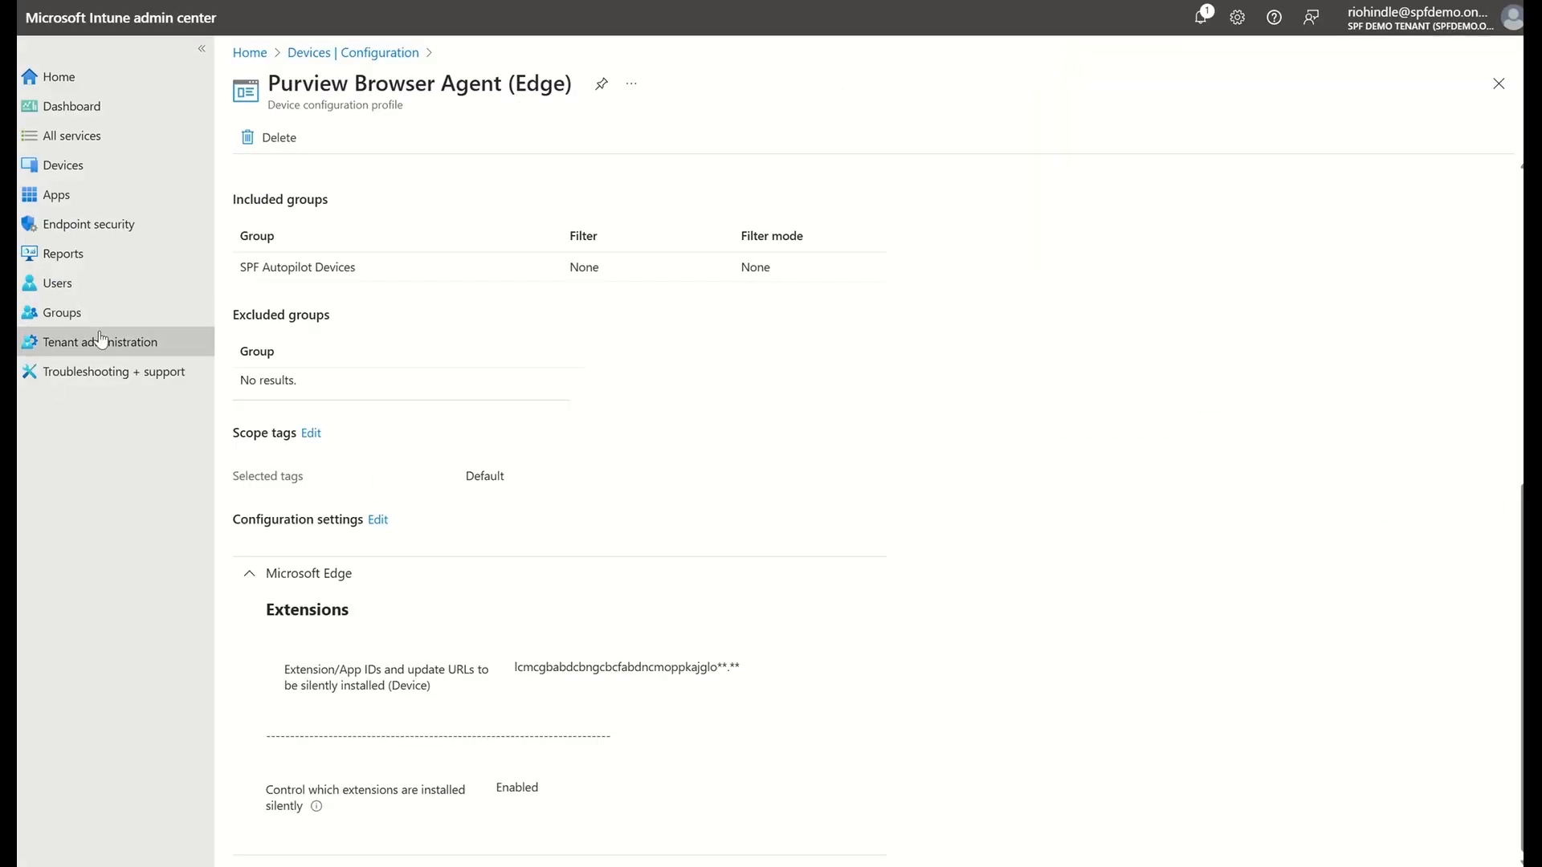
Open the endpoint detection and response section of Intune's Endpoint security
left_click(53, 226)
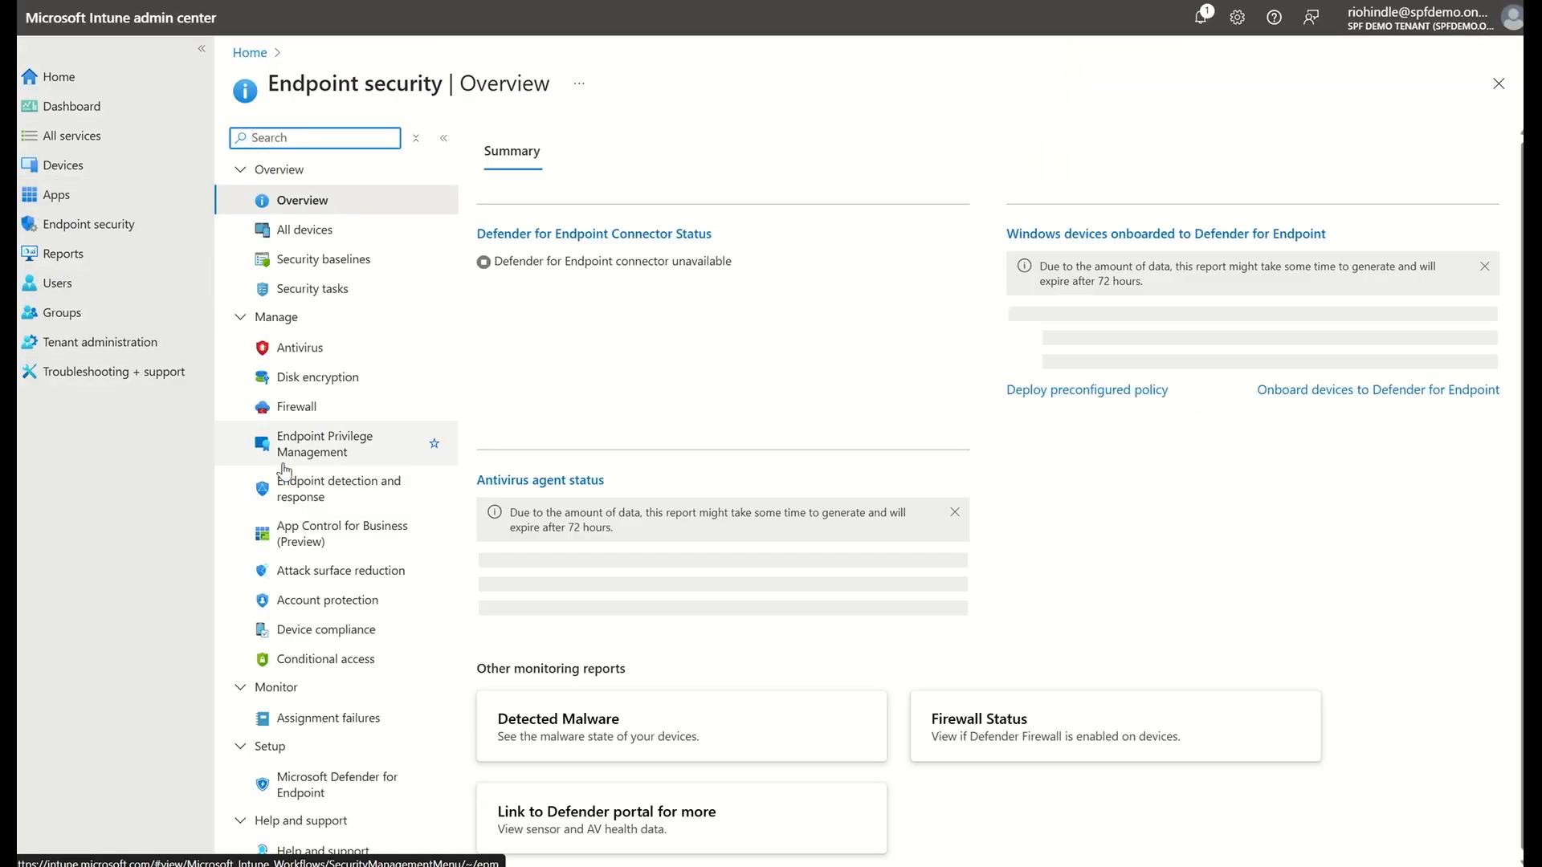
left_click(291, 497)
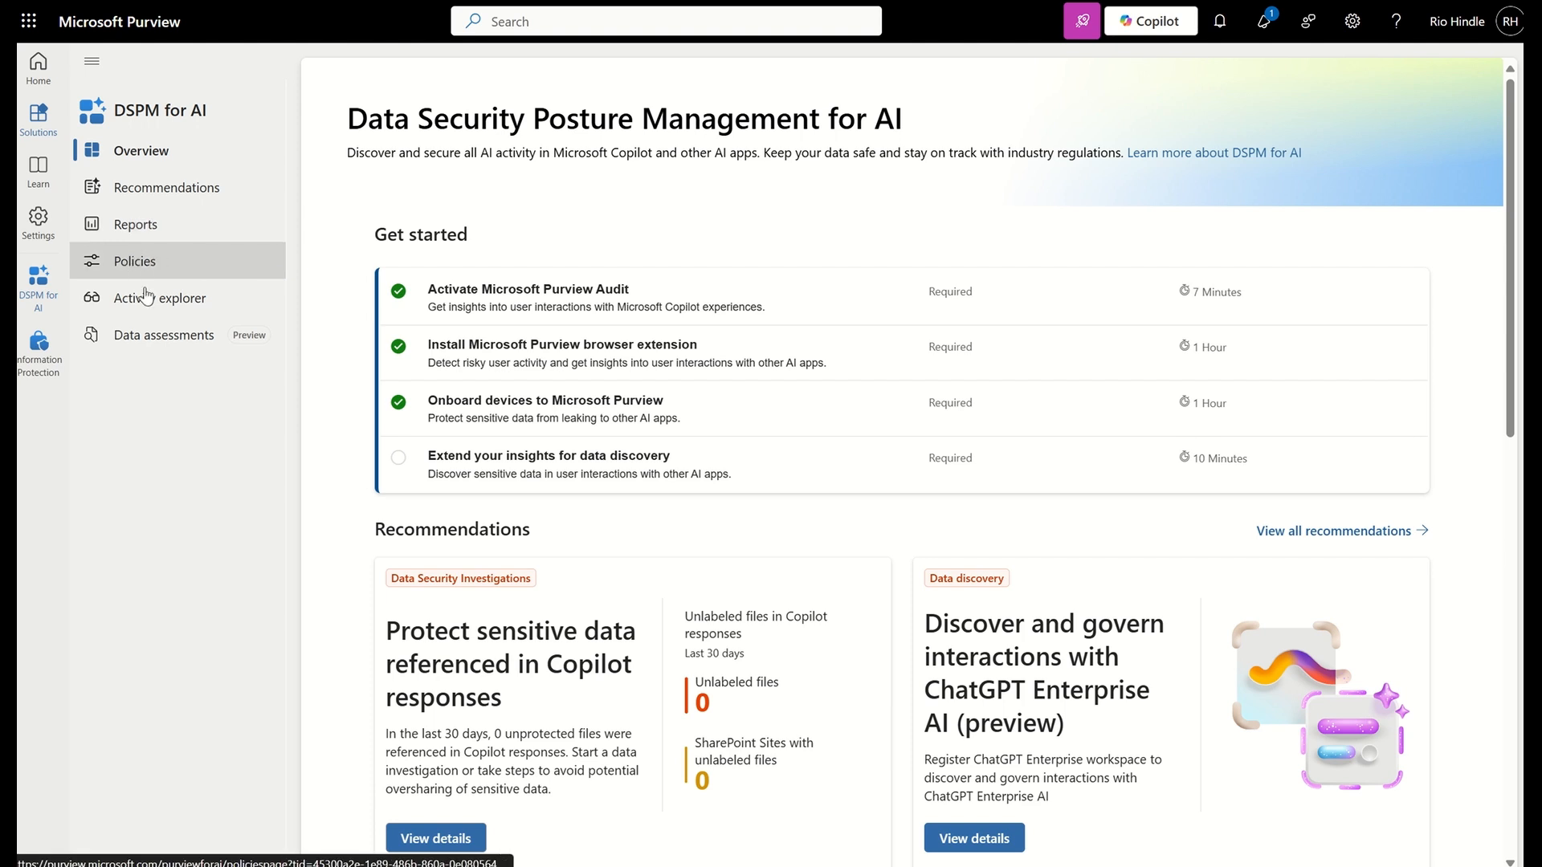
Switch back to Microsoft Purview and review the activity charts in the DSPM for AI reports
left_click(138, 232)
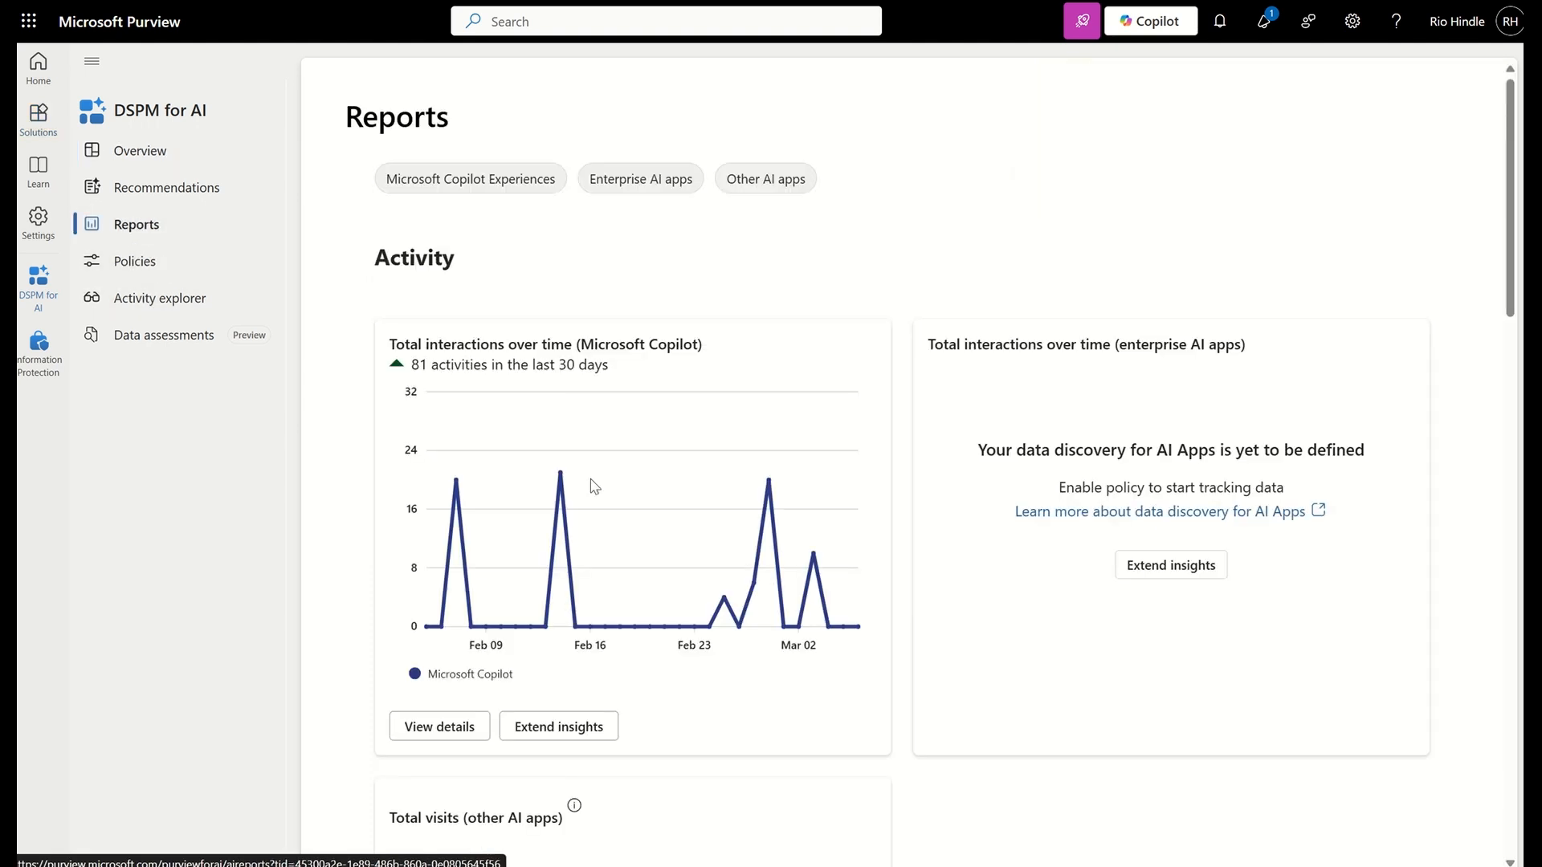
scroll(594, 487, "down", 2)
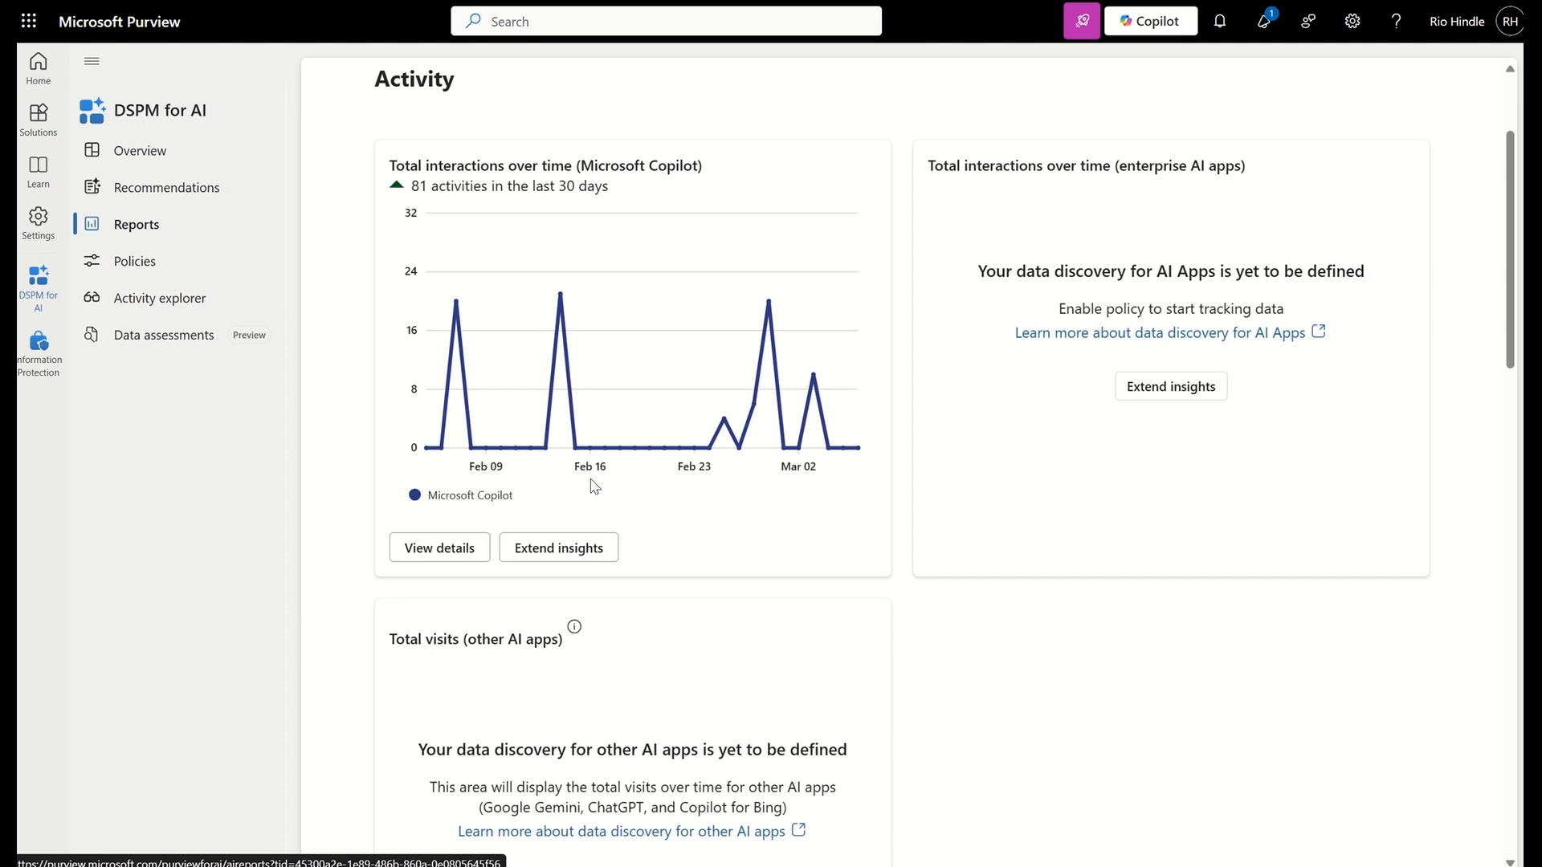
scroll(594, 487, "down", 4)
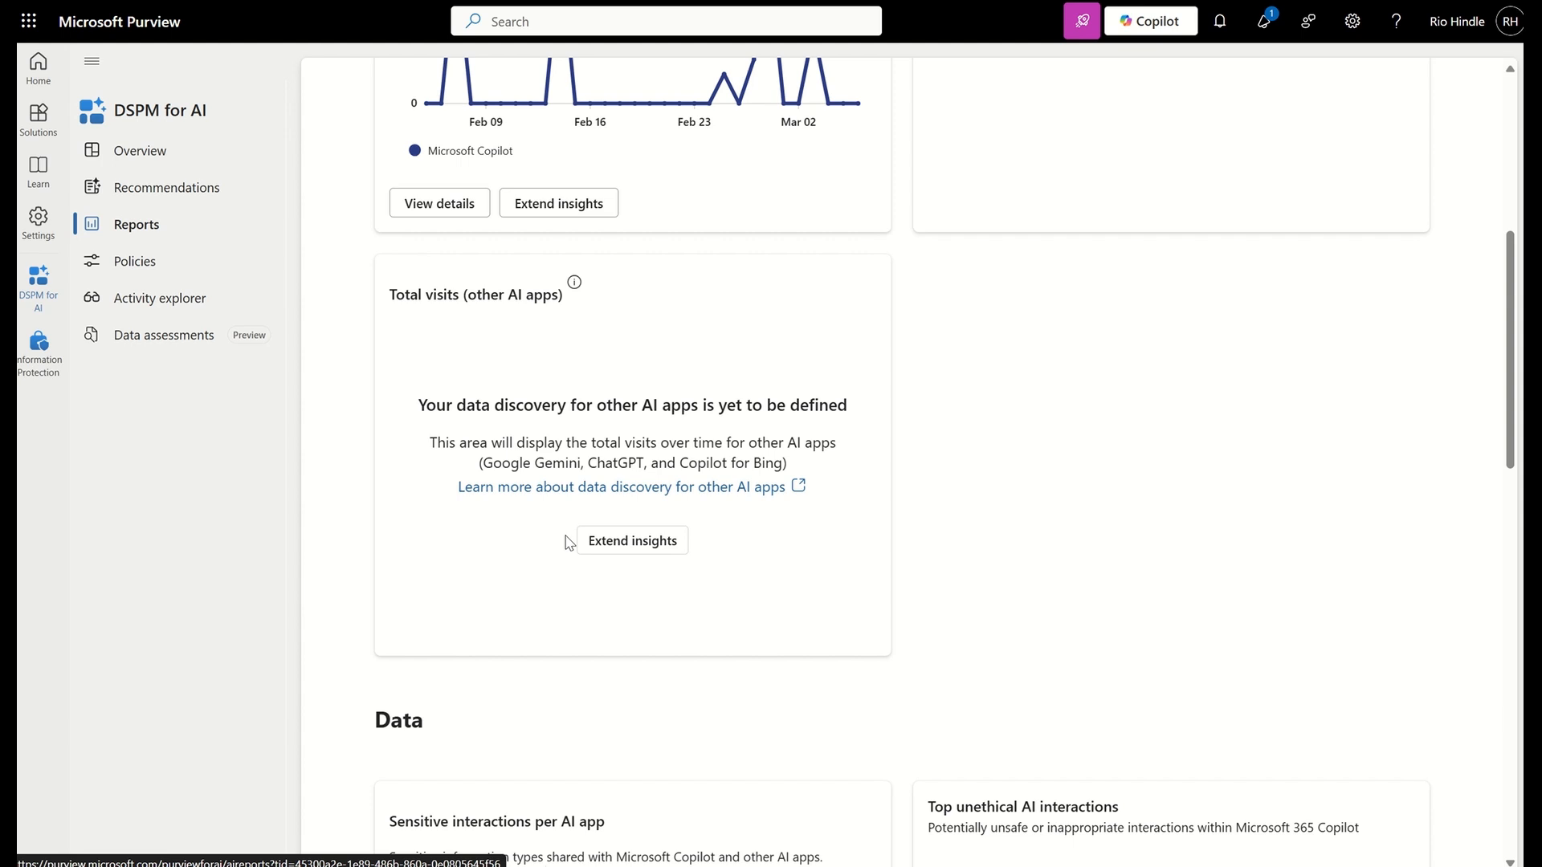
Examine the AI app visits, sensitive interactions, unethical interactions and sensitivity label charts in the DSPM for AI reports
scroll(568, 542, "up", 3)
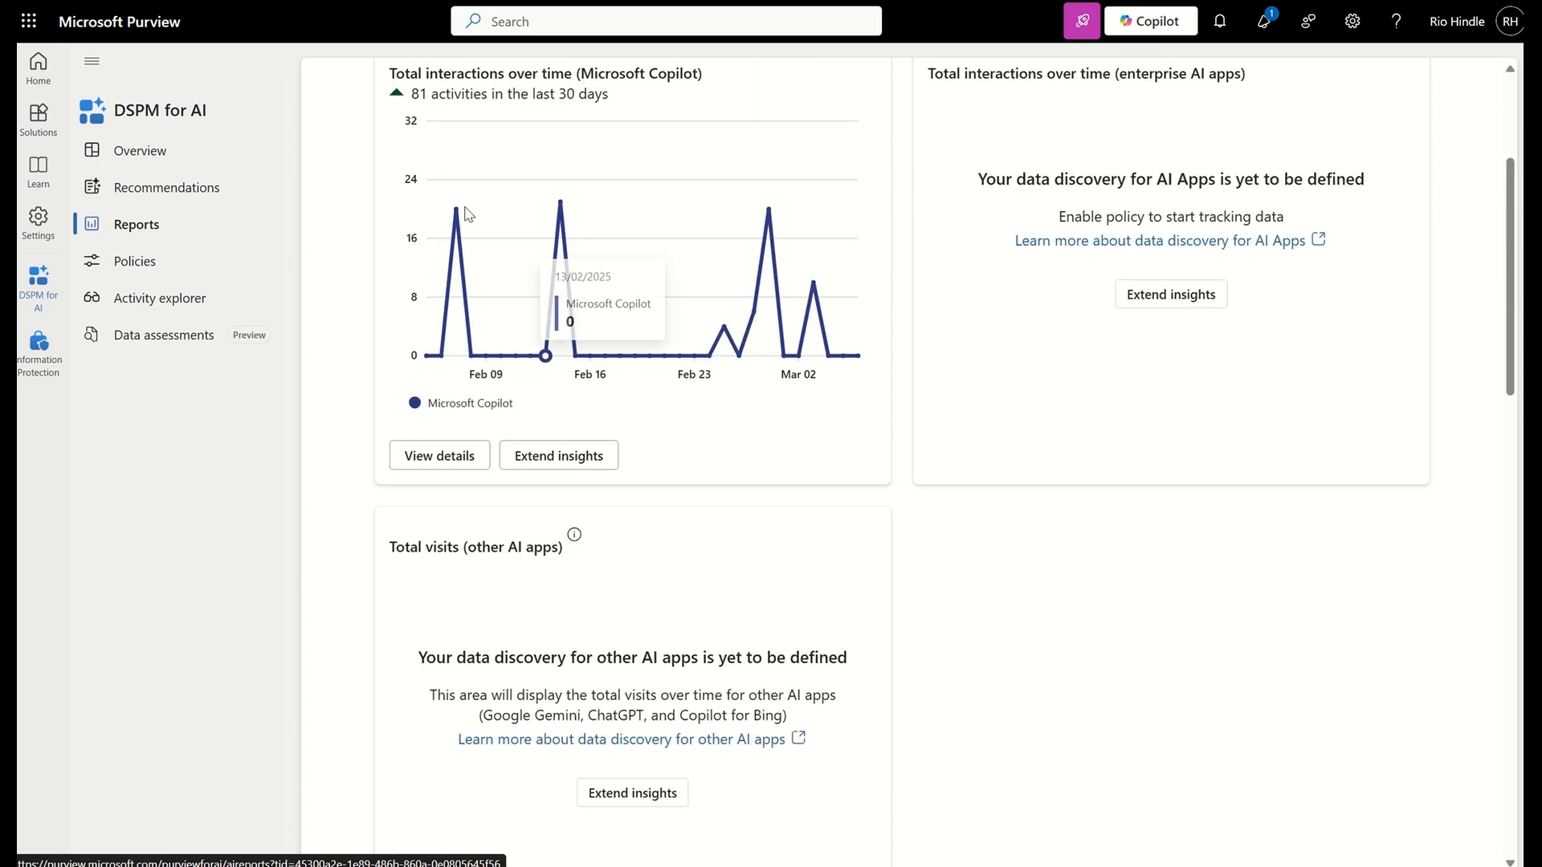
scroll(554, 480, "down", 1)
scroll(554, 480, "down", 3)
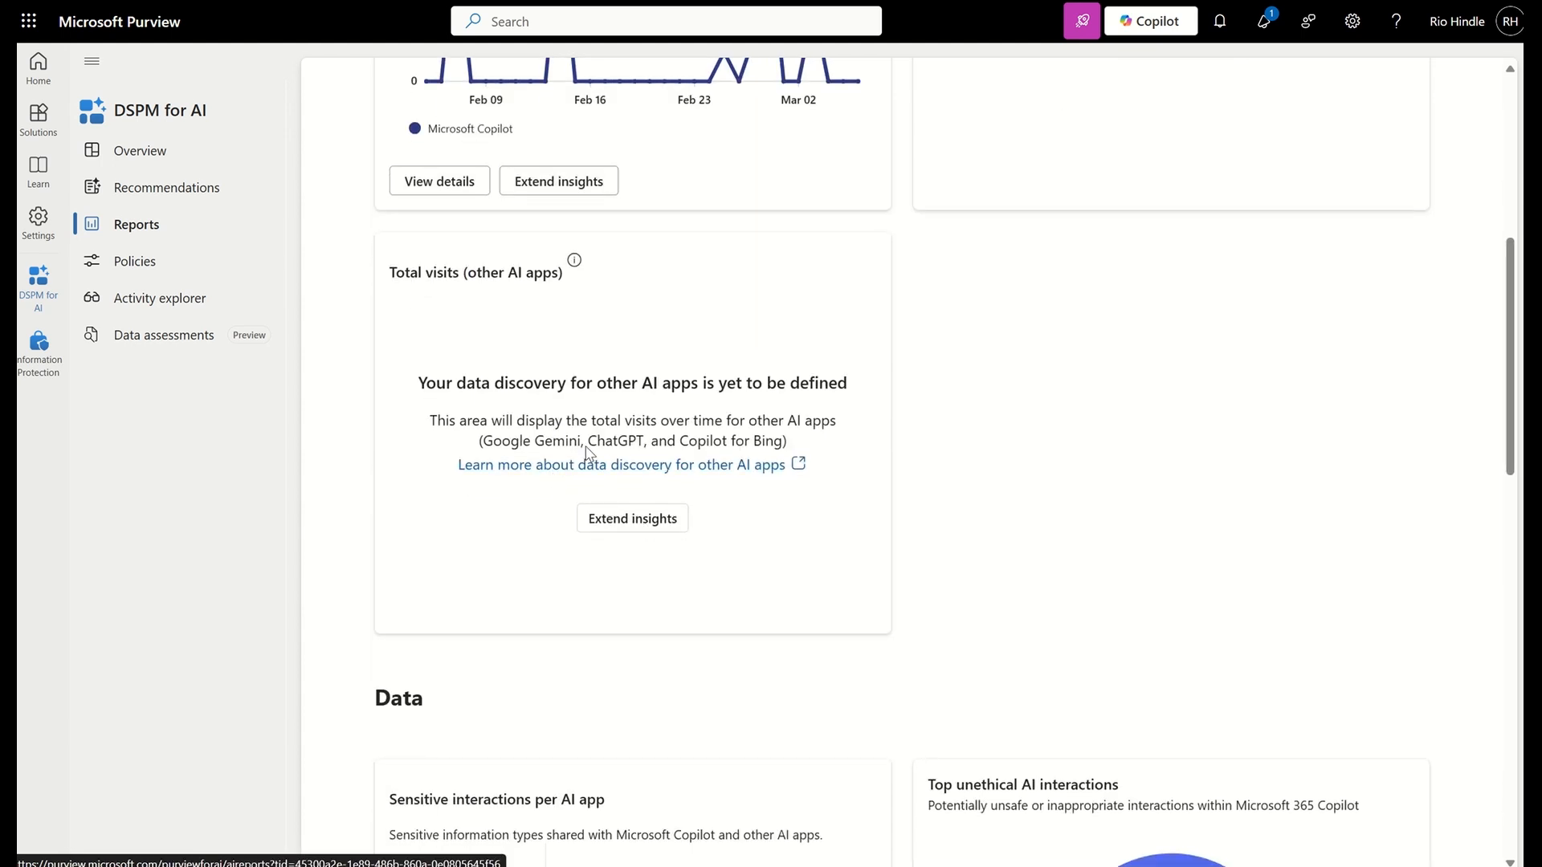
scroll(515, 491, "down", 7)
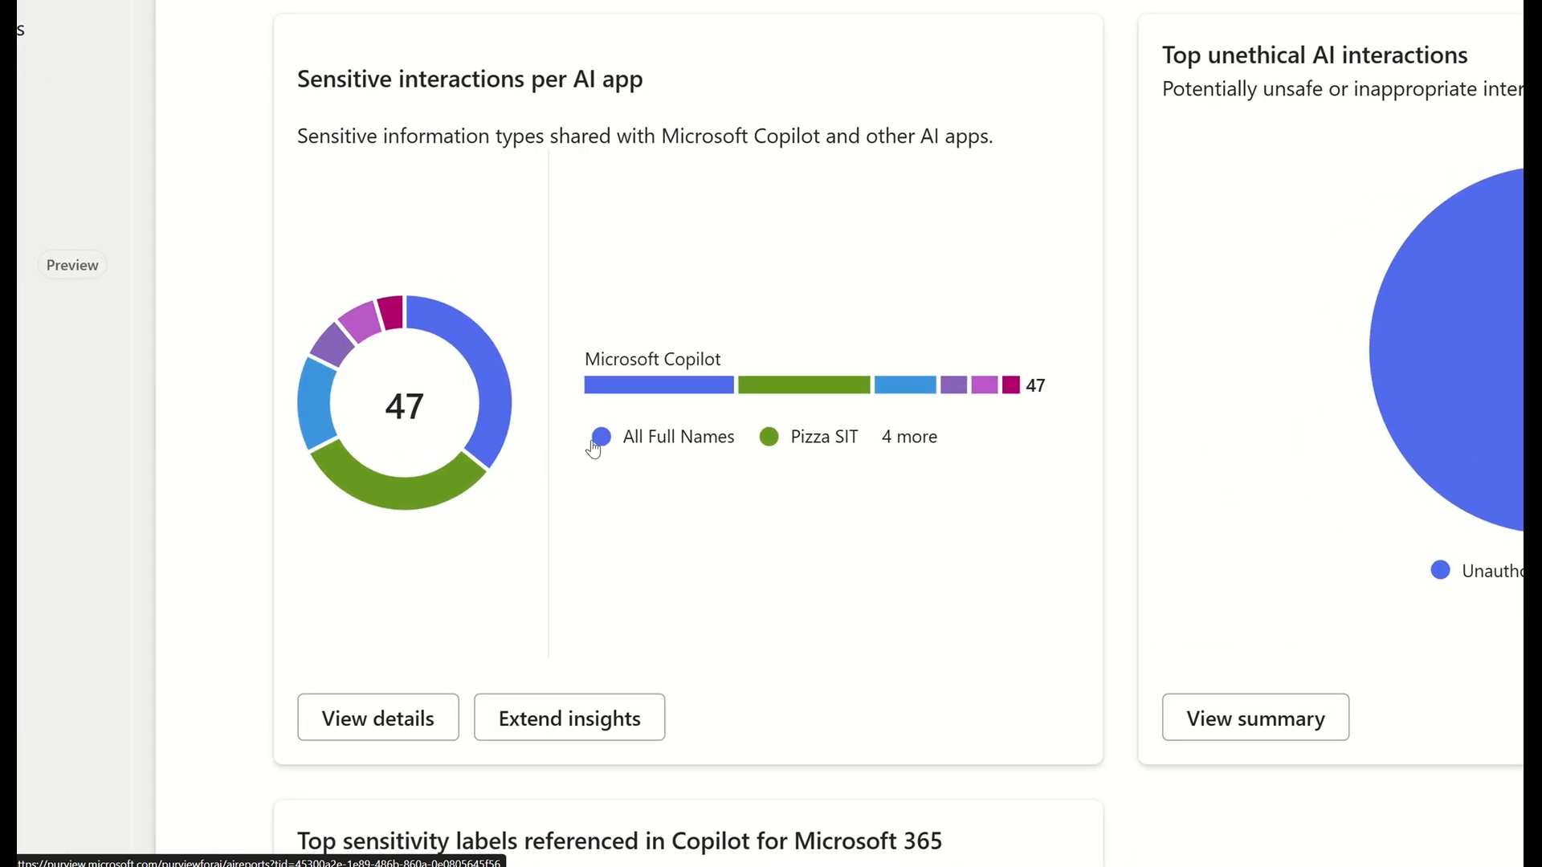
mouse_move(797, 393)
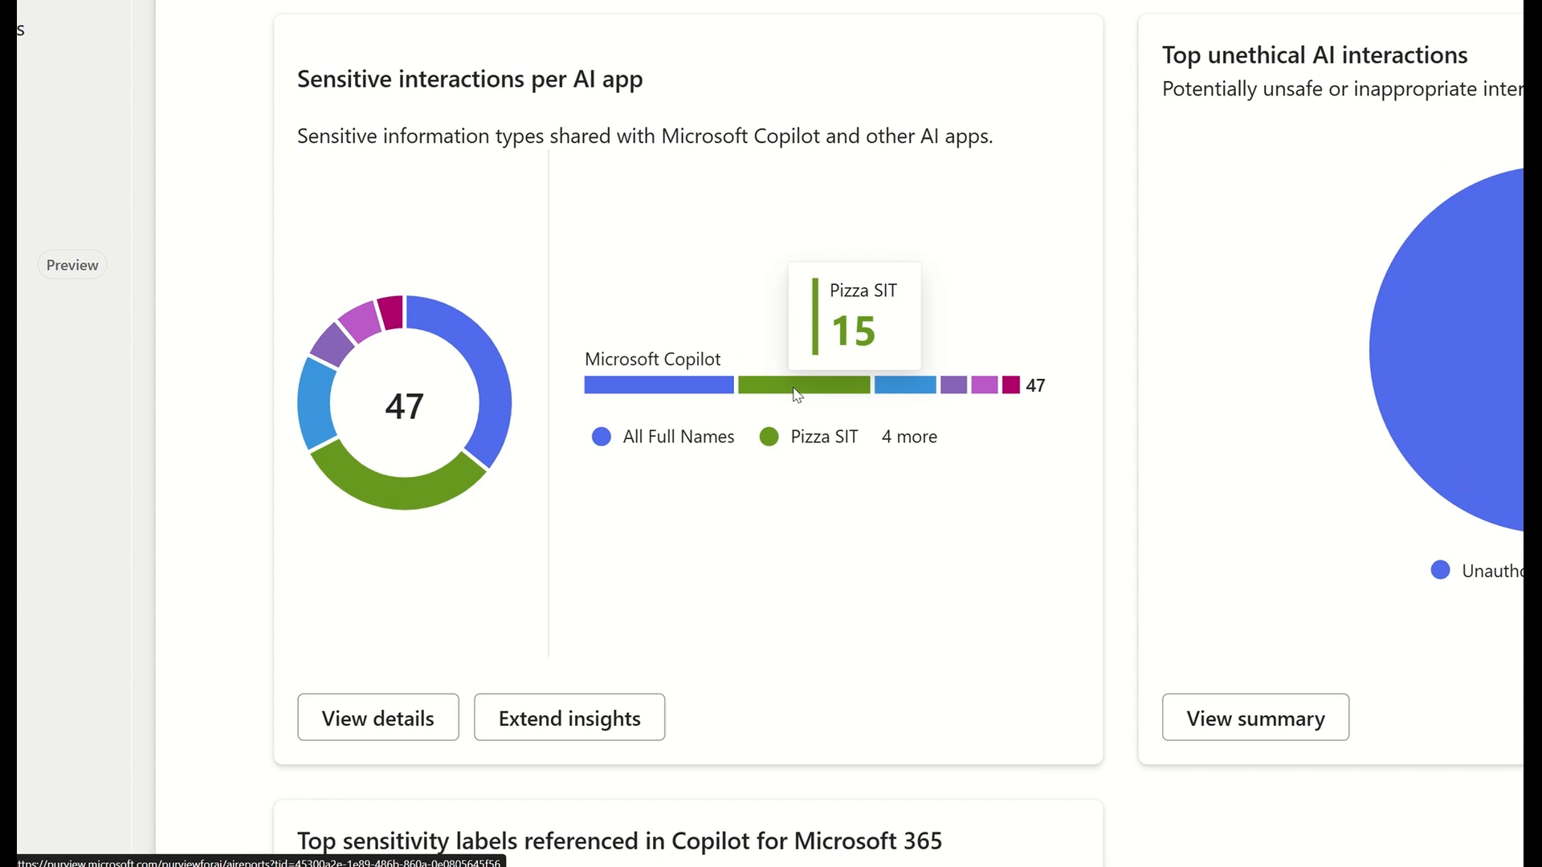
scroll(839, 514, "down", 3)
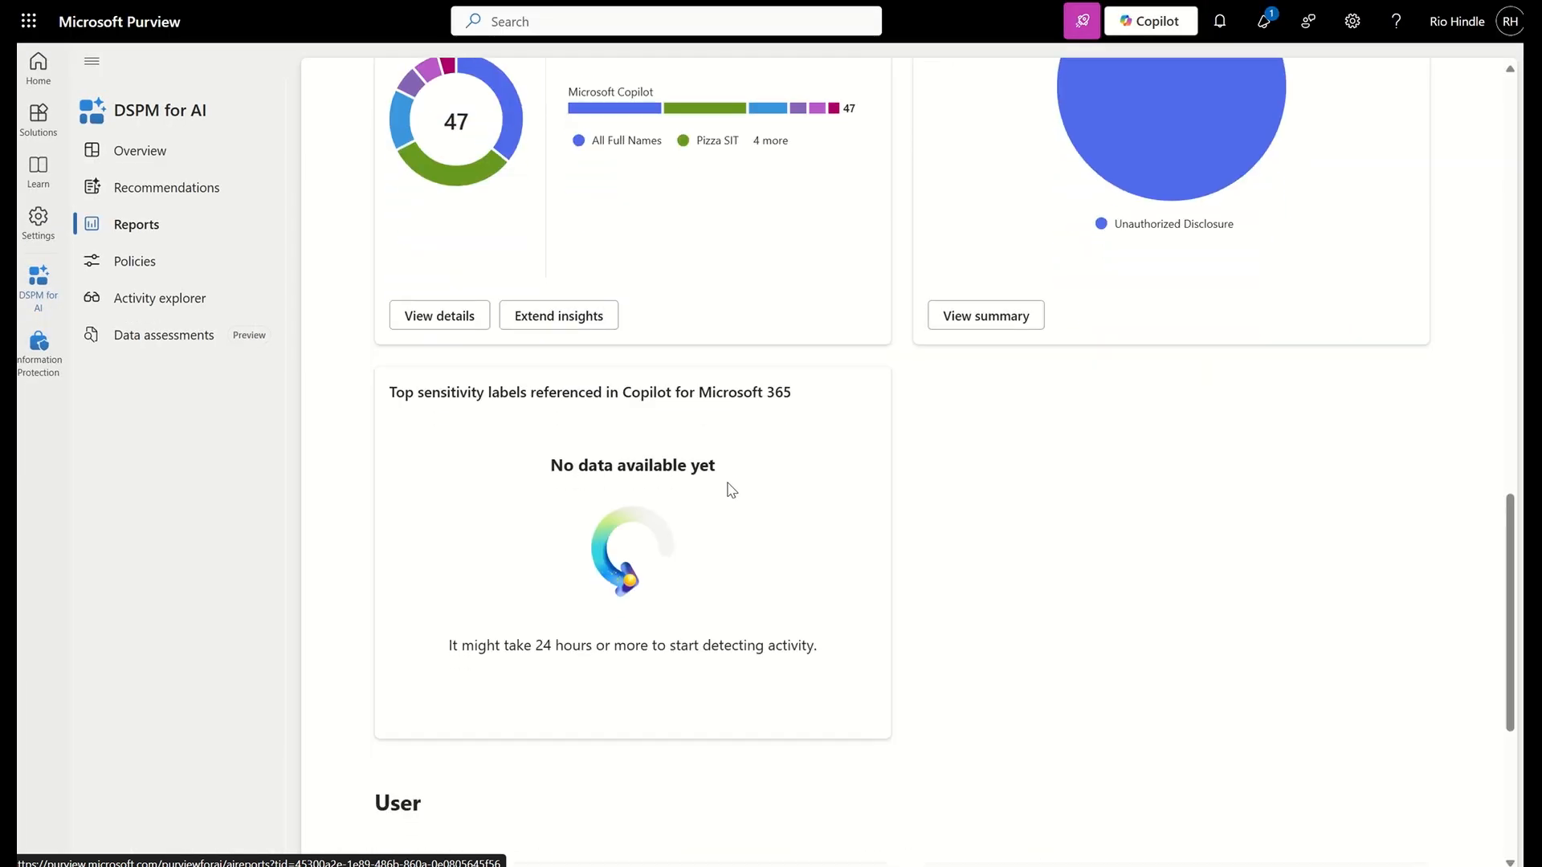
scroll(729, 490, "up", 2)
scroll(726, 489, "down", 4)
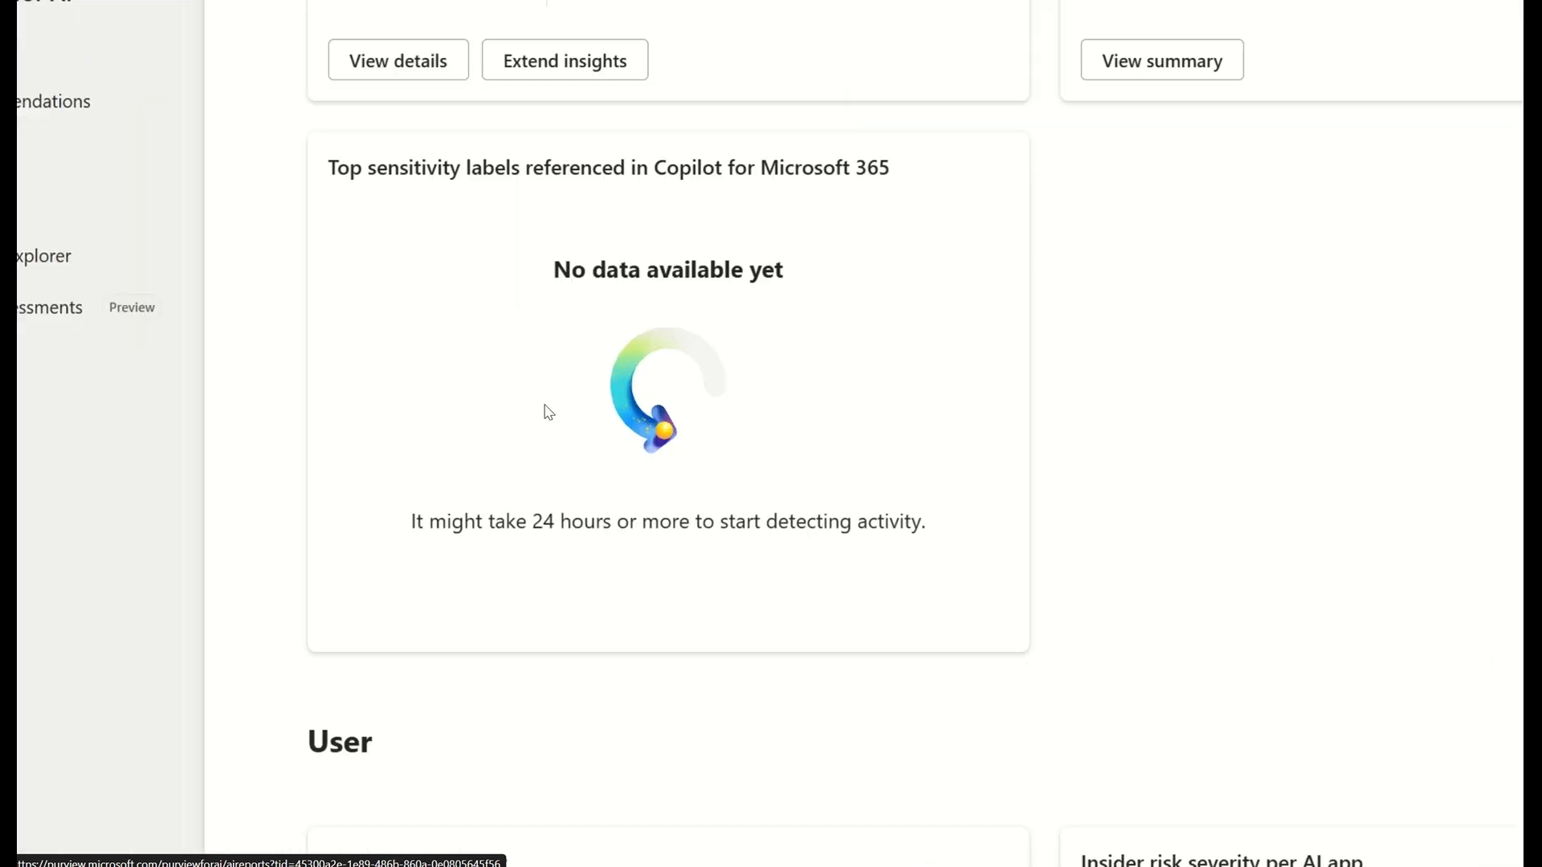
scroll(545, 406, "up", 2)
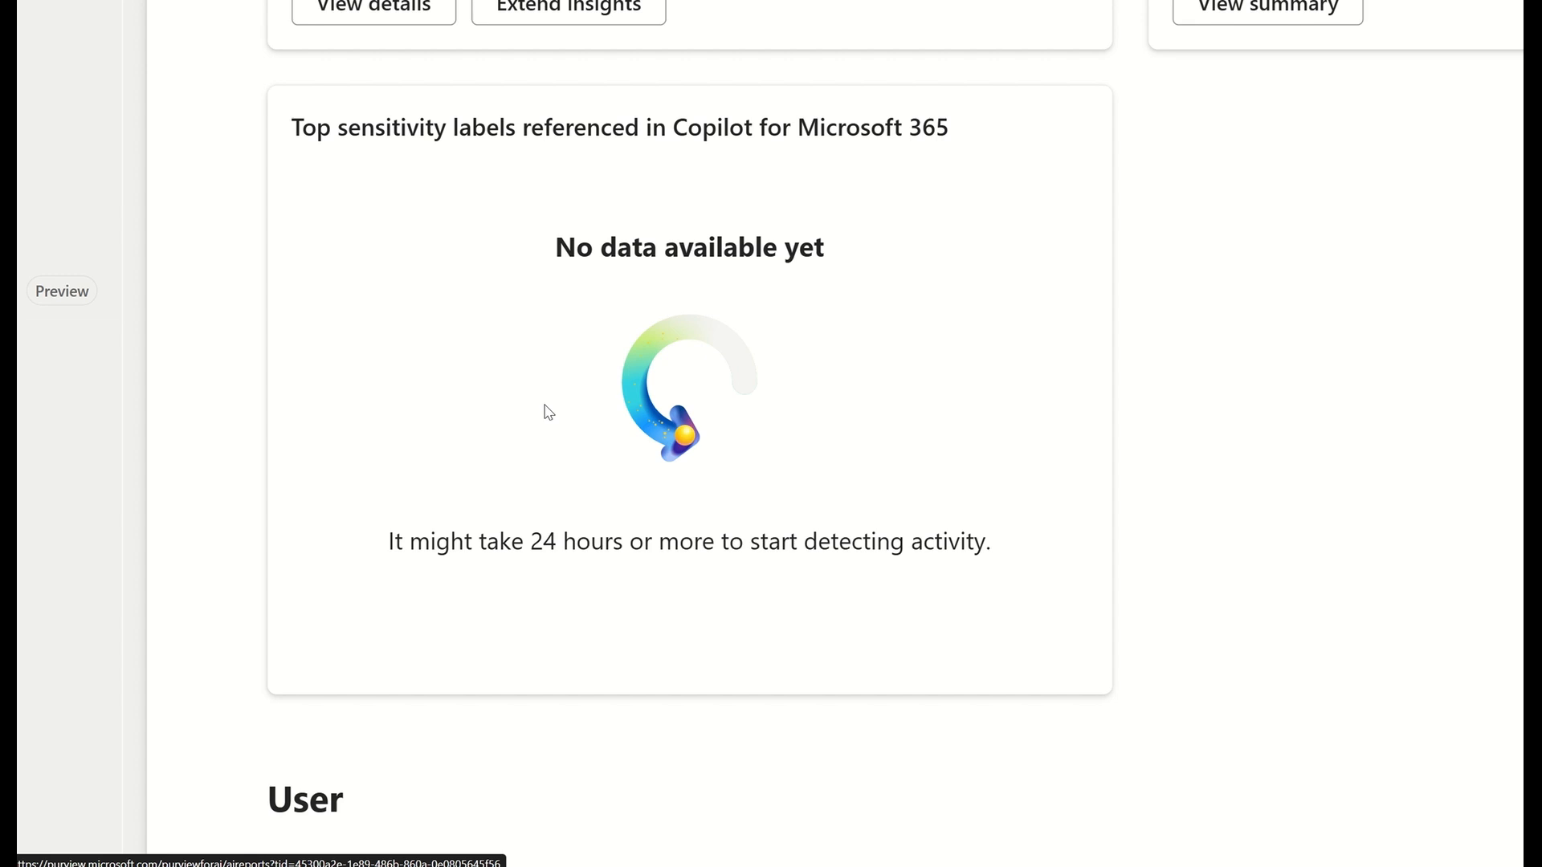
scroll(548, 412, "up", 8)
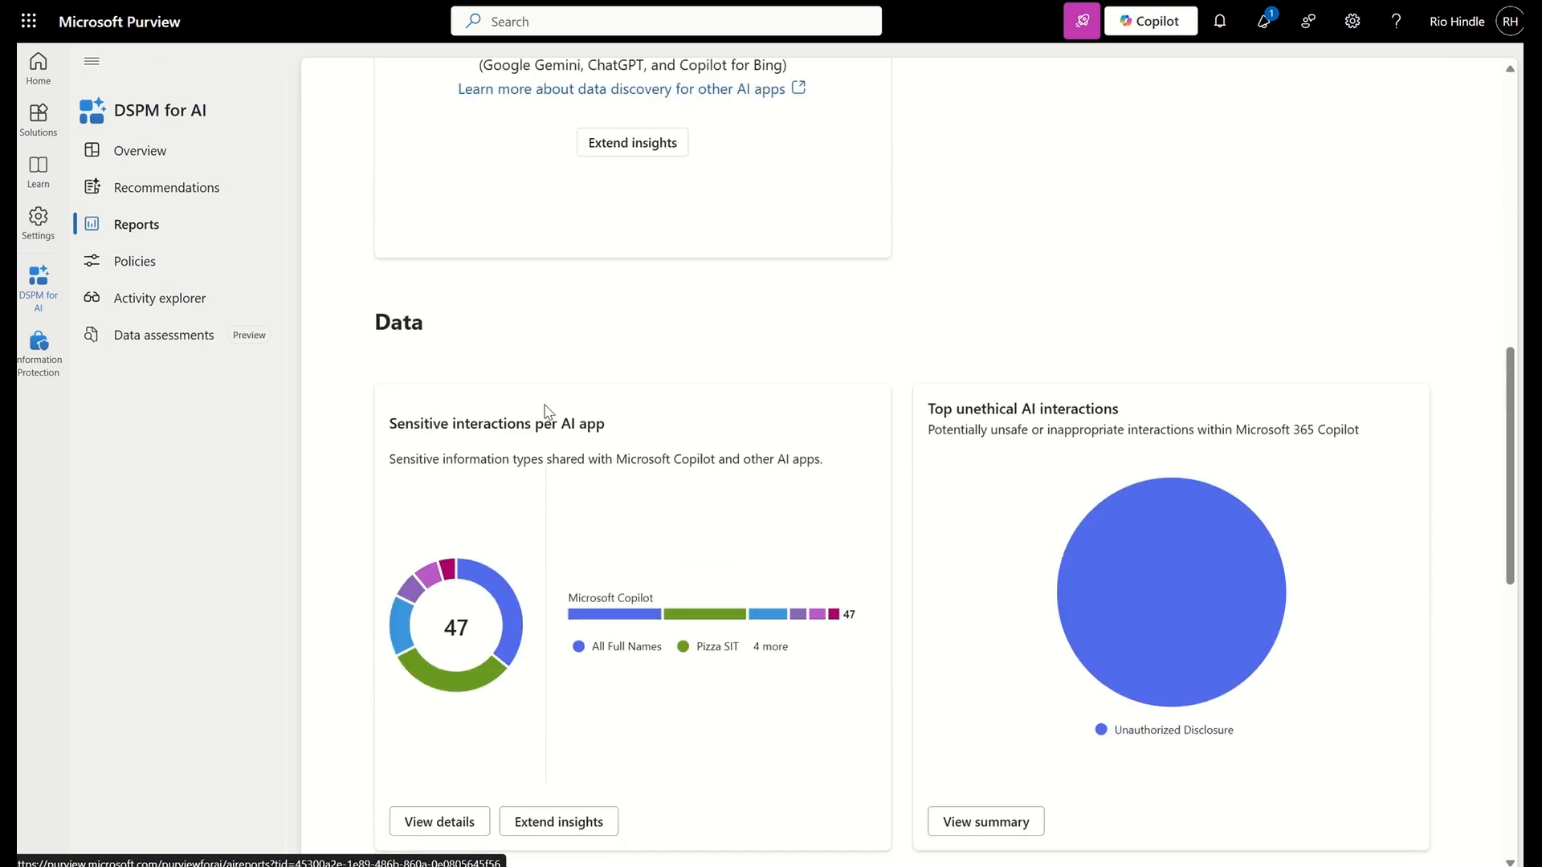
scroll(545, 411, "up", 10)
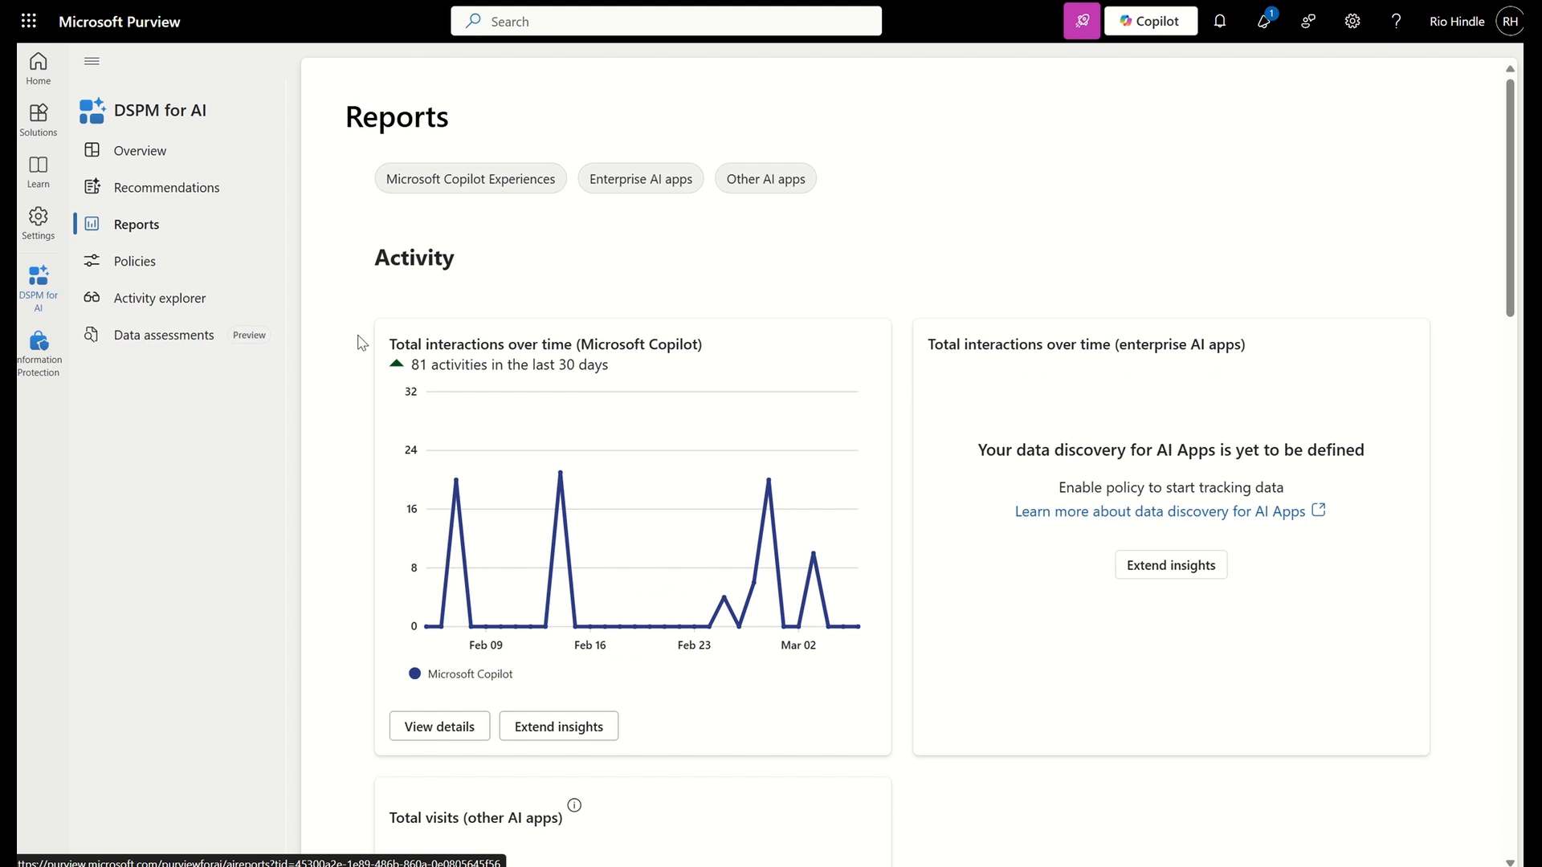
View the DSPM for AI policies and look through the AI activity list and its columns in Activity explorer
left_click(104, 265)
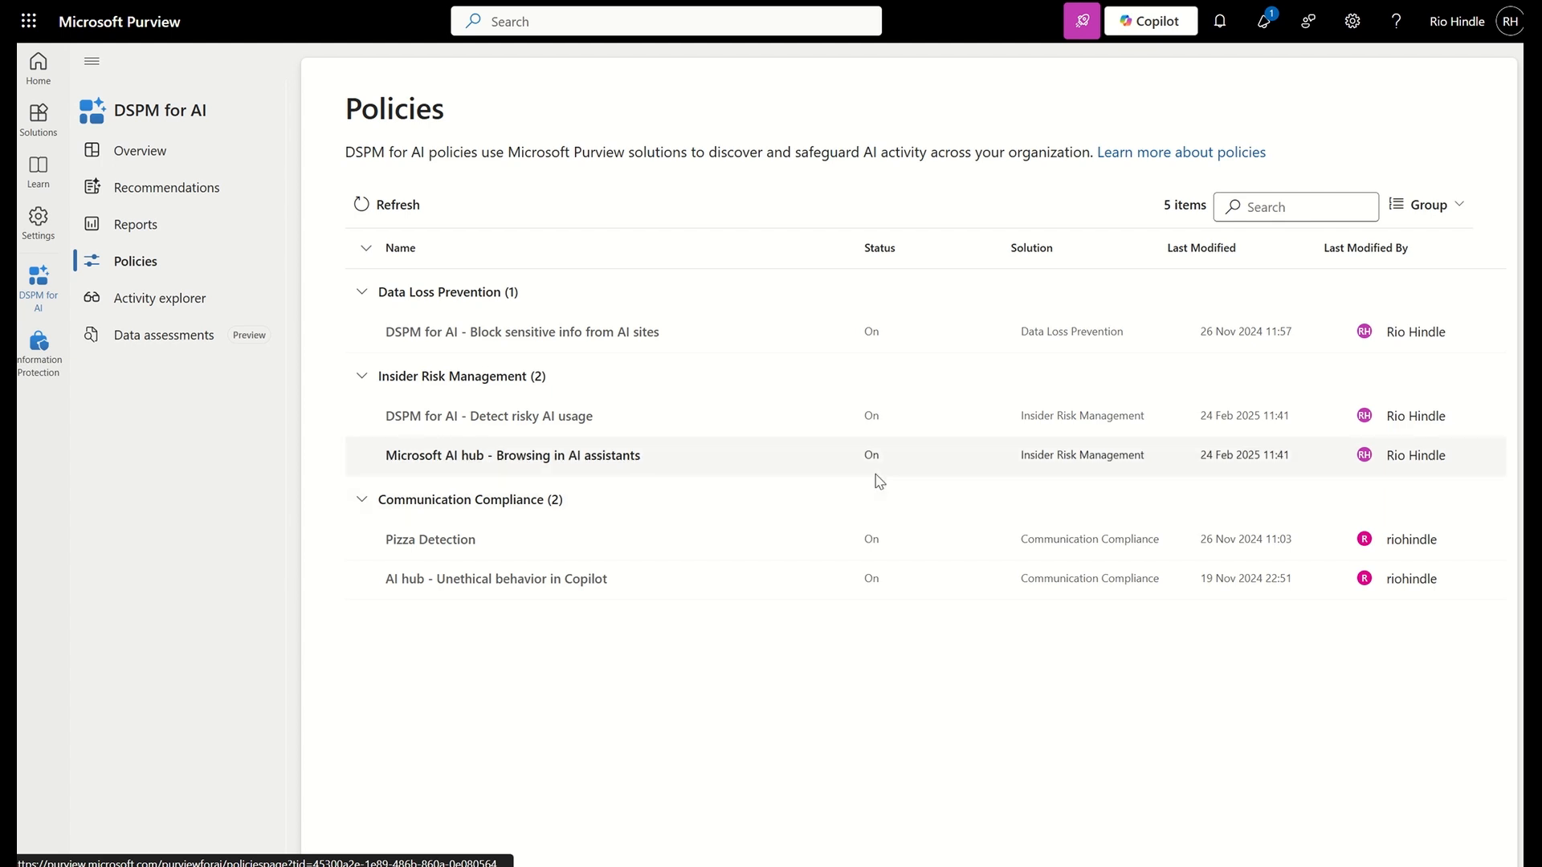
left_click(134, 302)
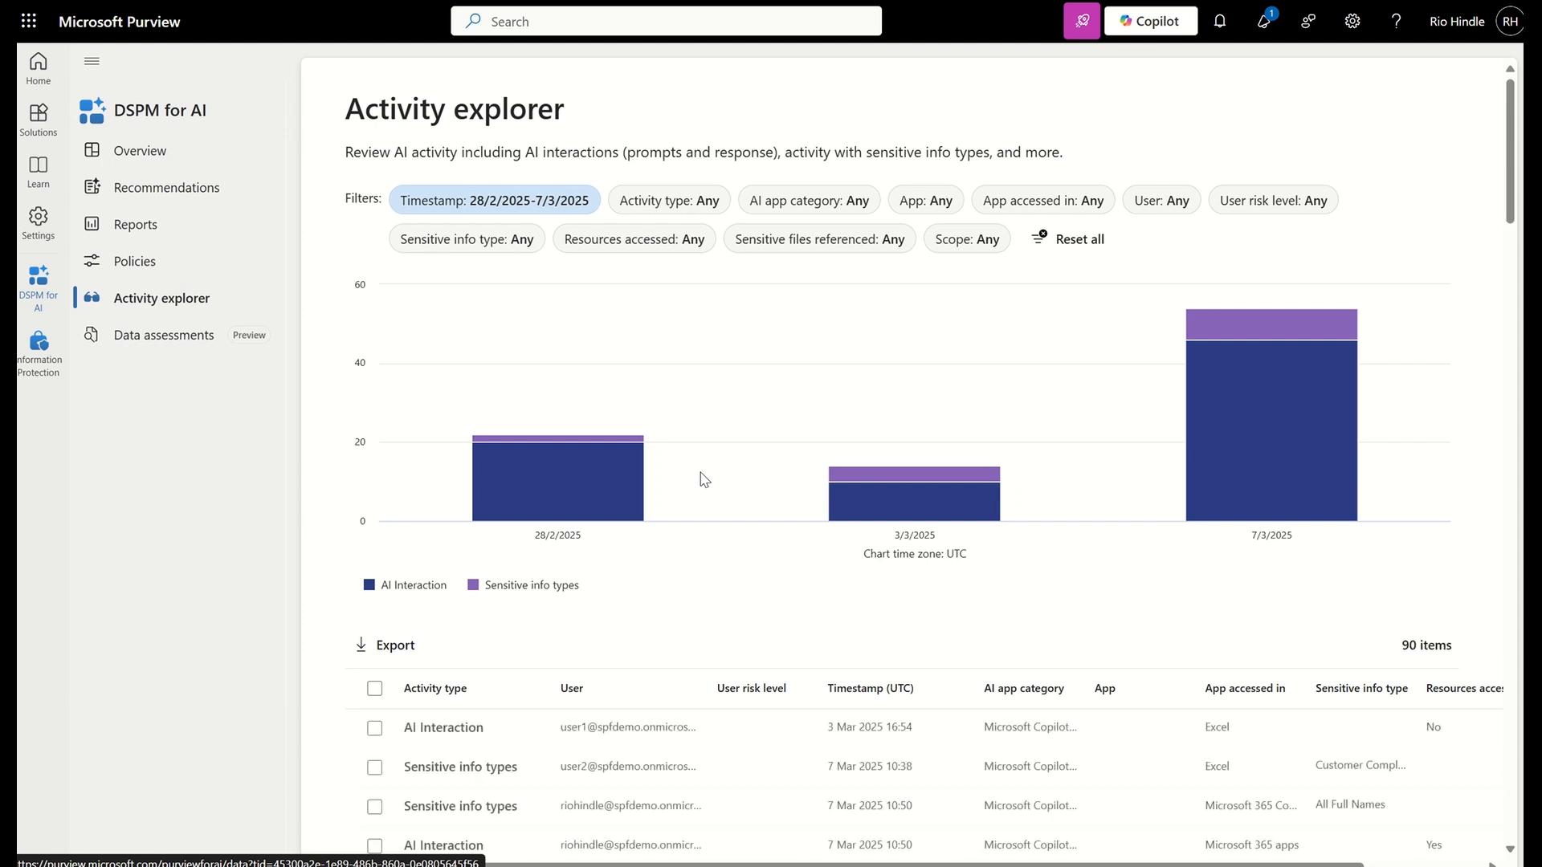
scroll(703, 479, "down", 5)
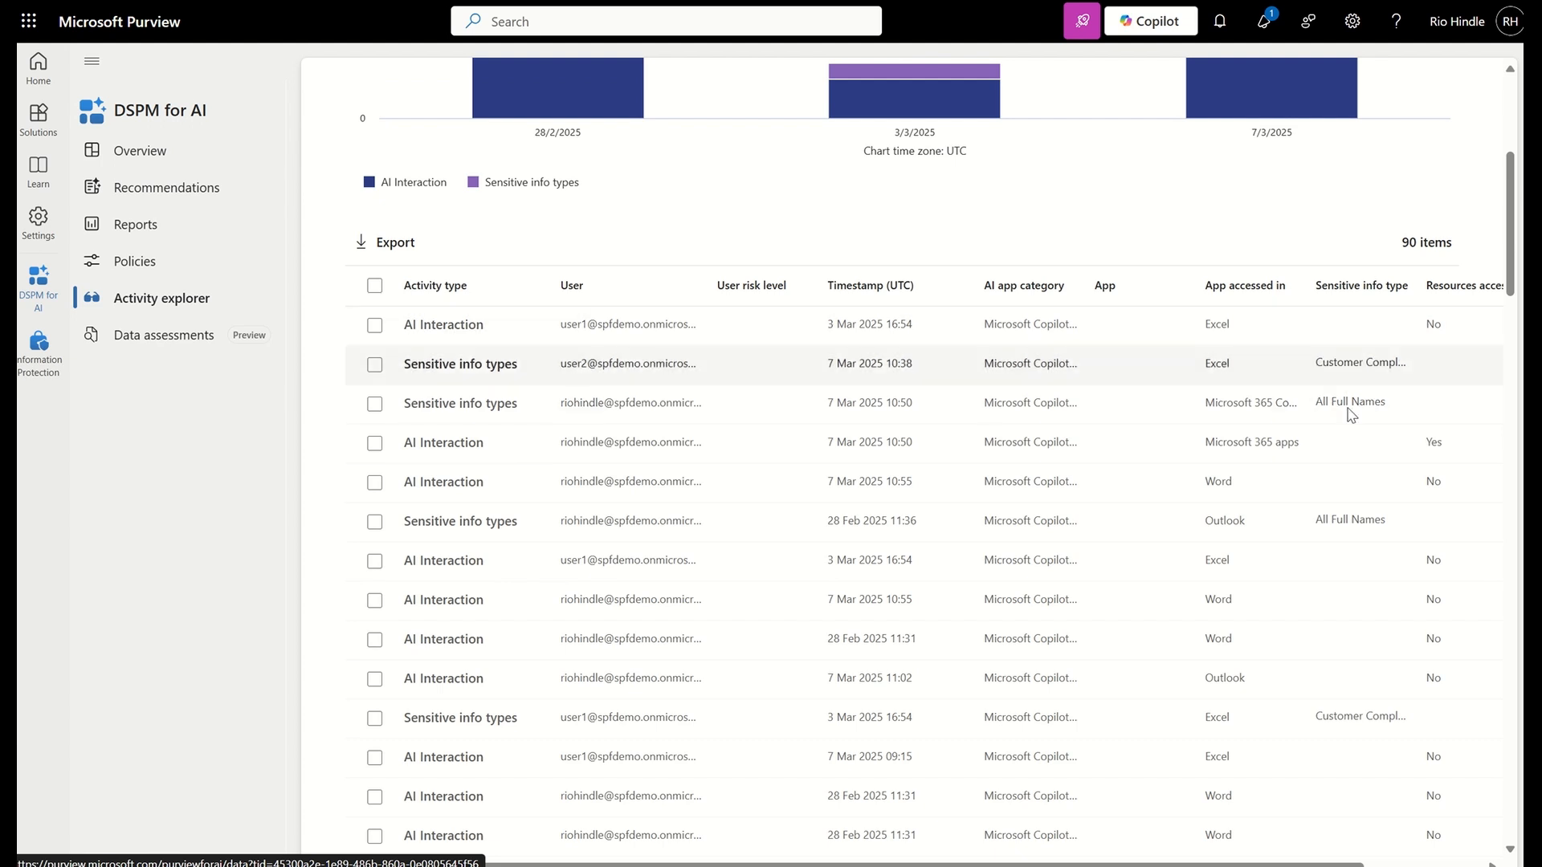
scroll(1351, 401, "right", 2)
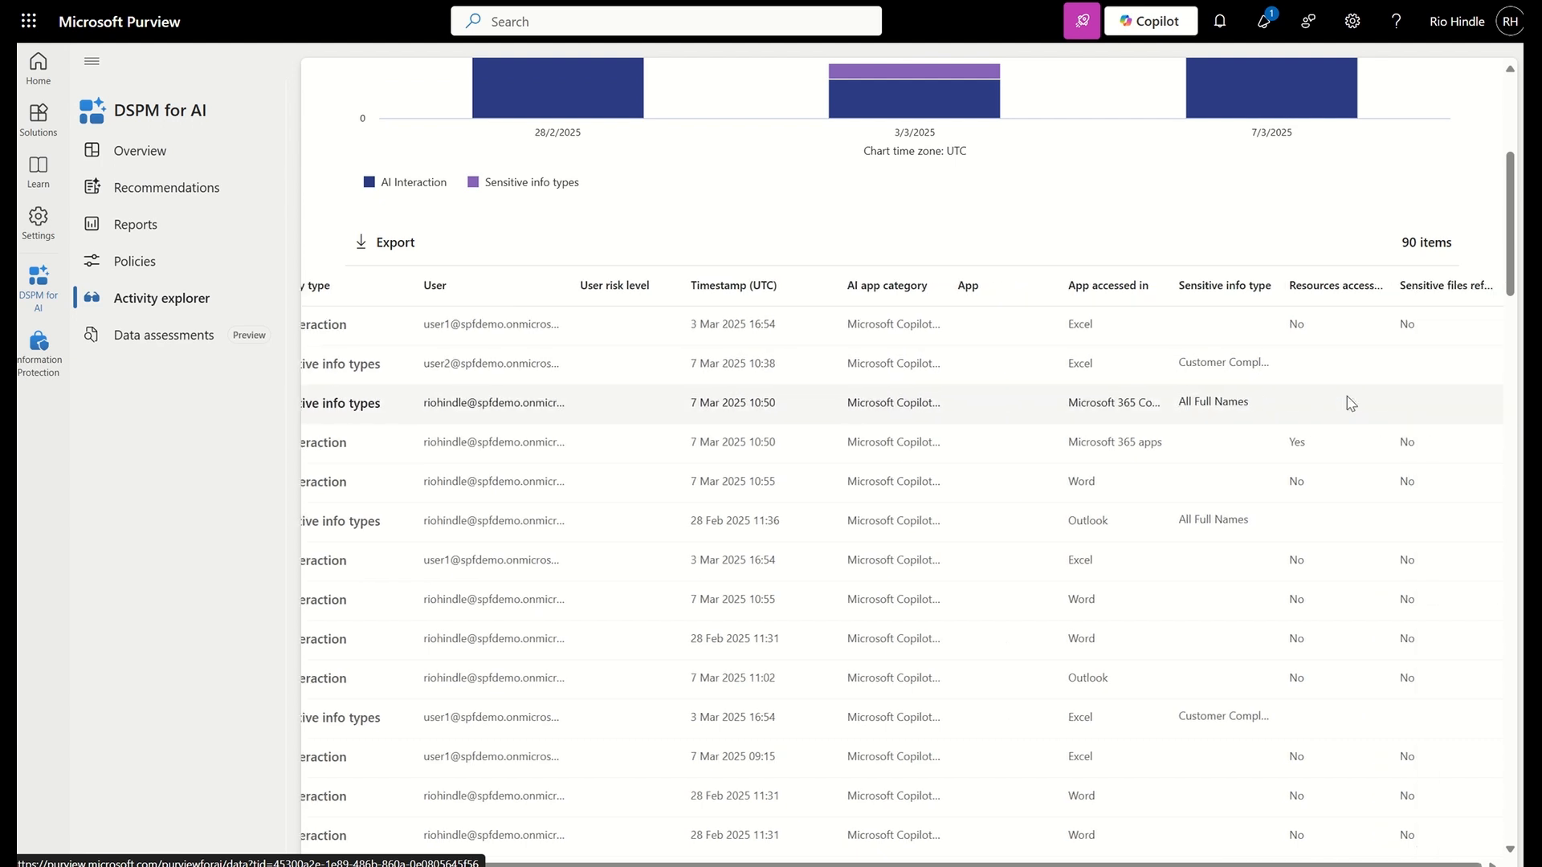
scroll(1350, 401, "left", 2)
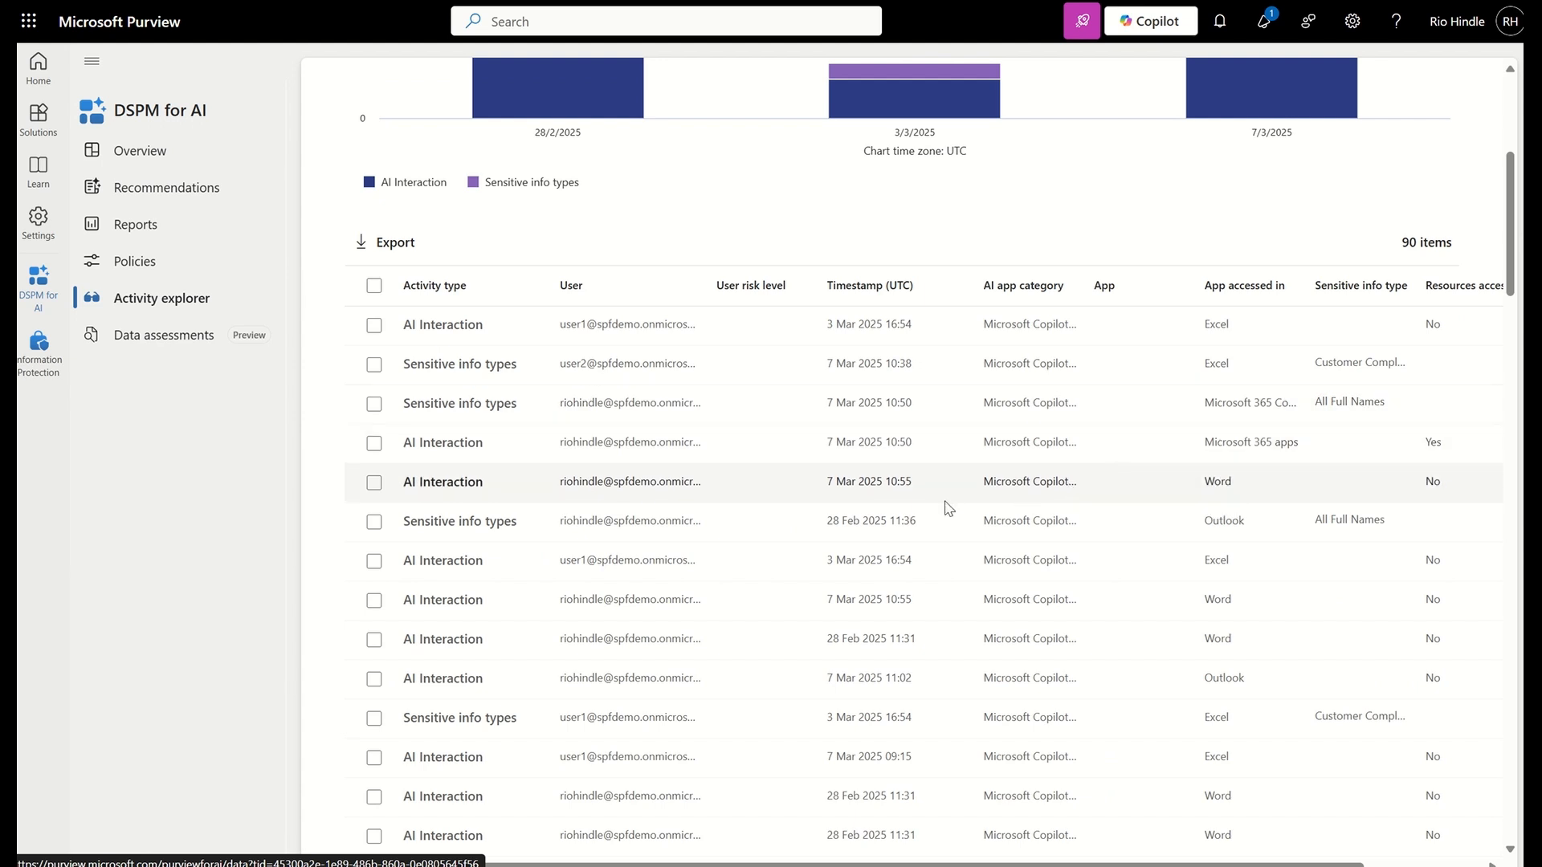
Review the prompt and response details of the Word AI interaction dated 7 Mar 2025 10:55, and close them
left_click(820, 488)
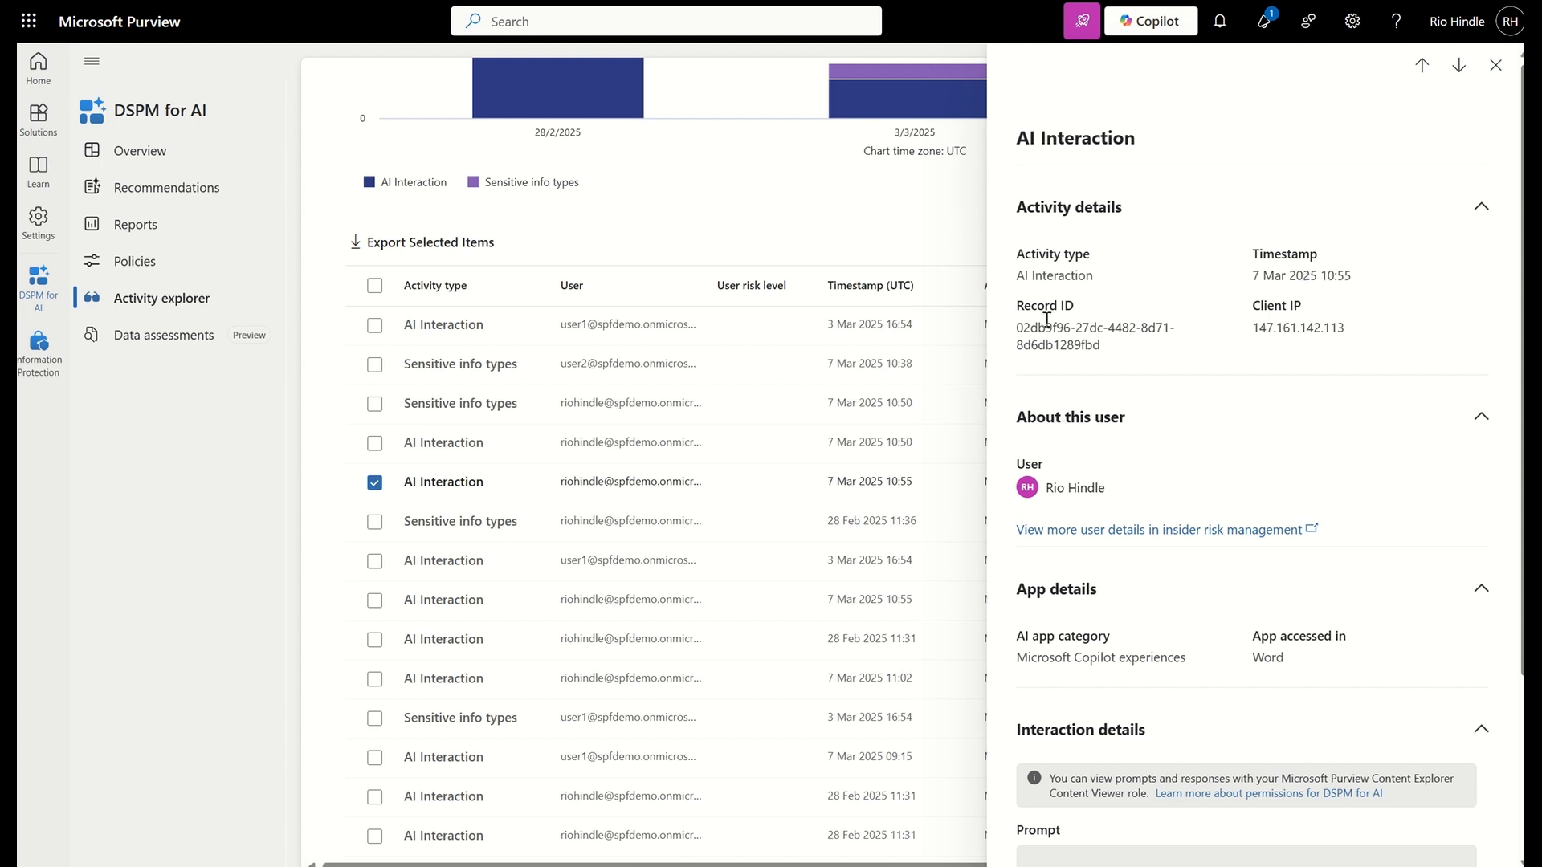
scroll(1138, 530, "down", 3)
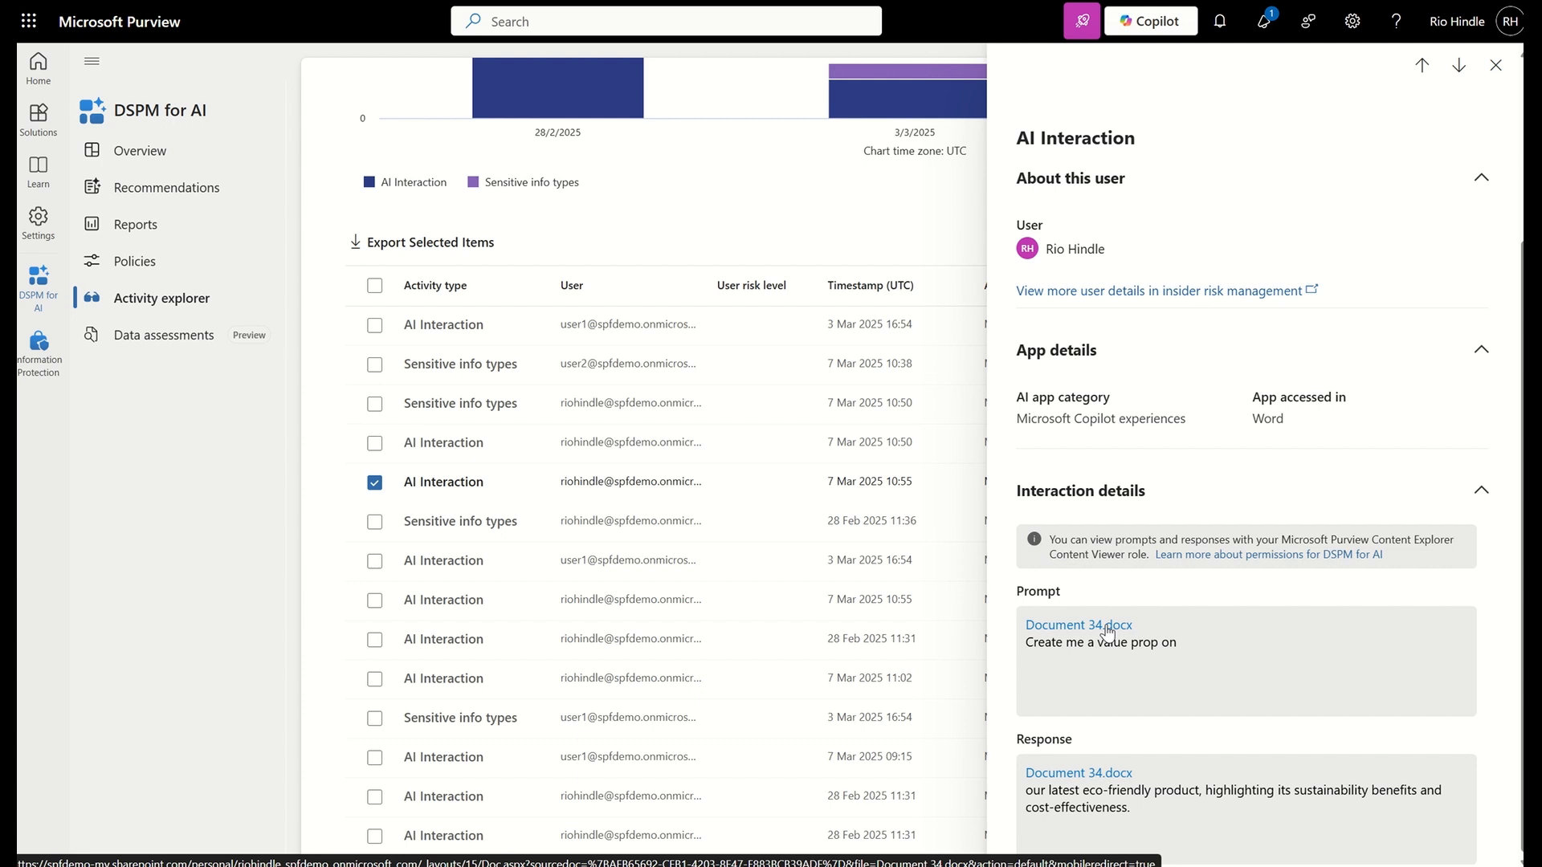
scroll(1204, 327, "up", 3)
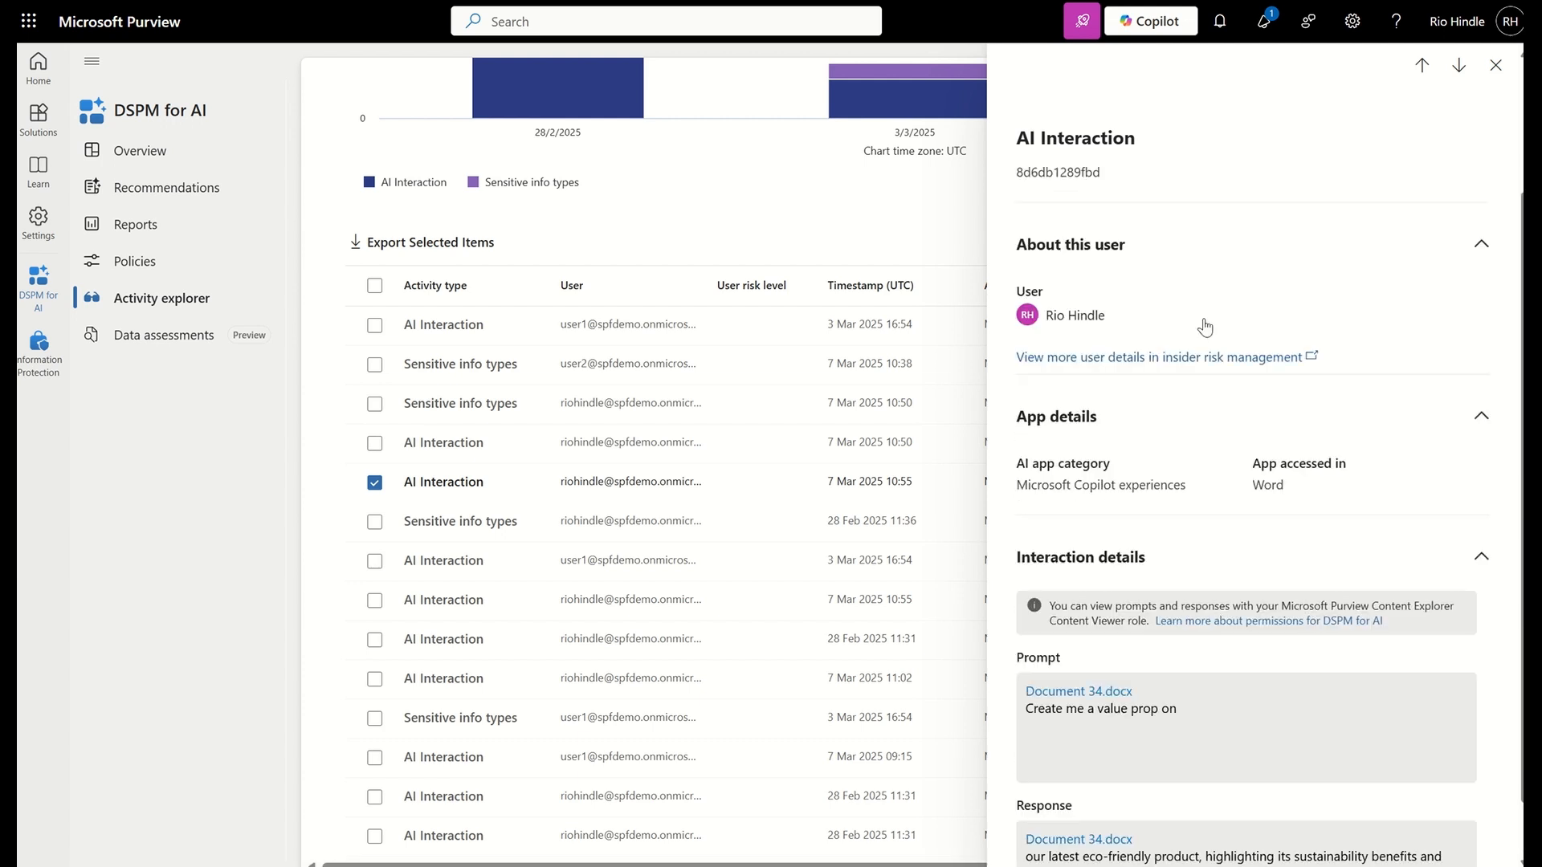
left_click(1495, 65)
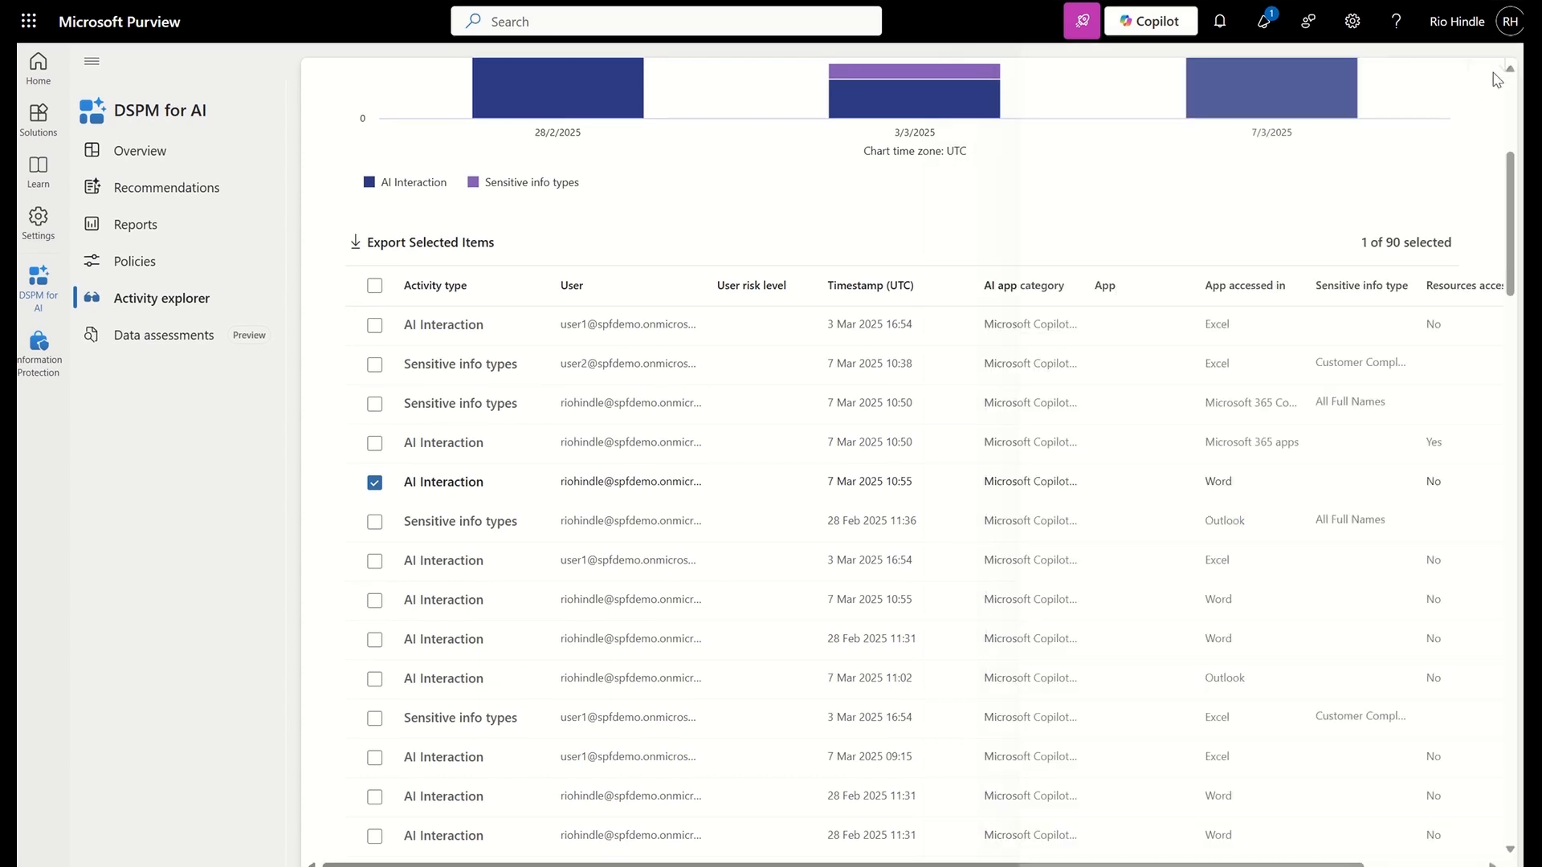
View the DSPM for AI data assessments and go to the policies of the Data Loss Prevention solution
left_click(165, 338)
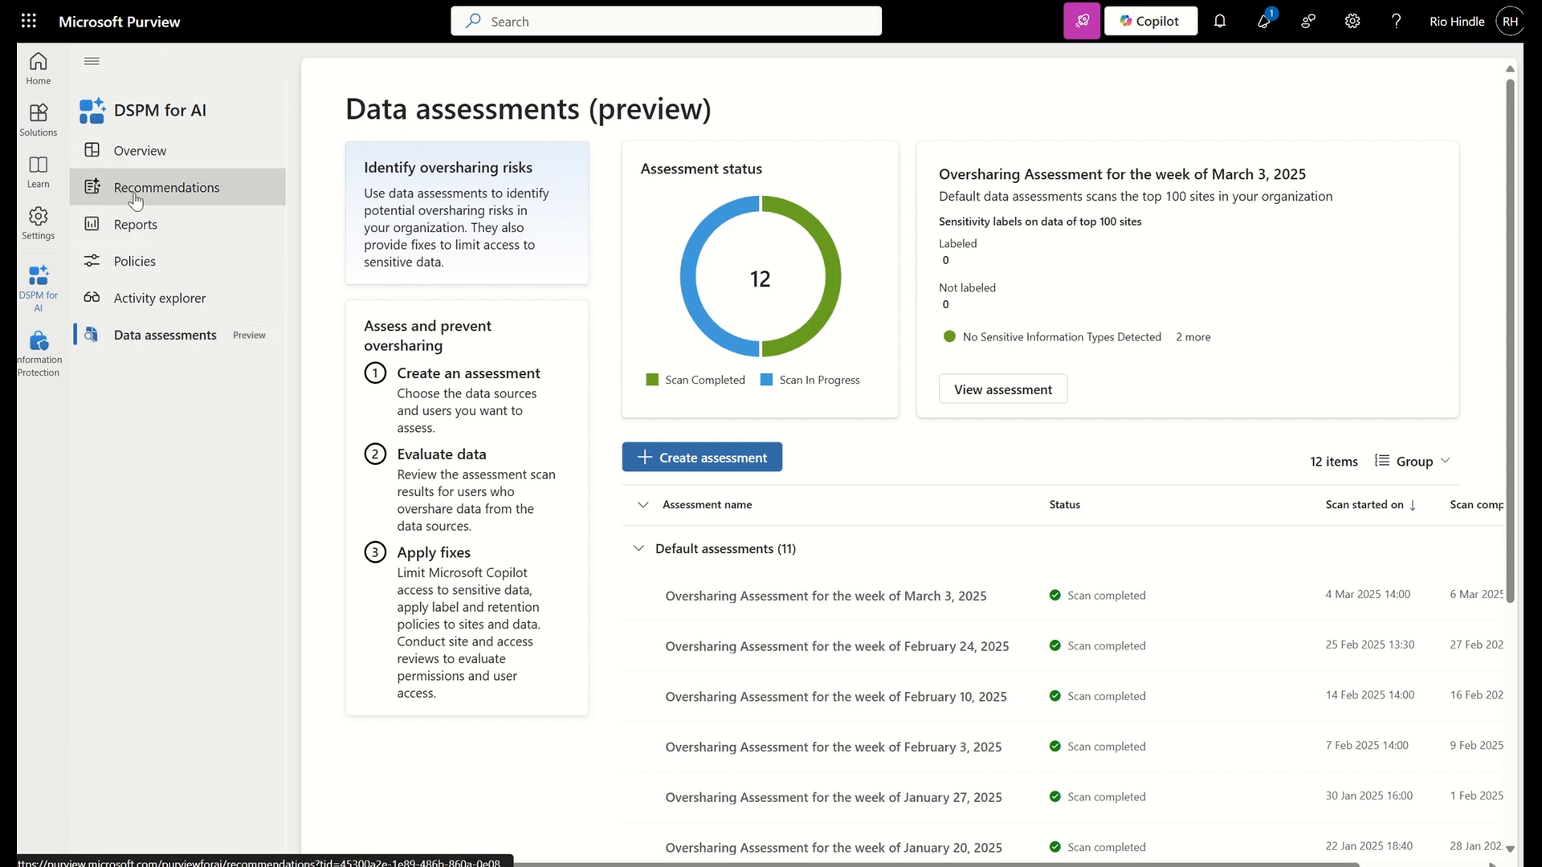
left_click(38, 119)
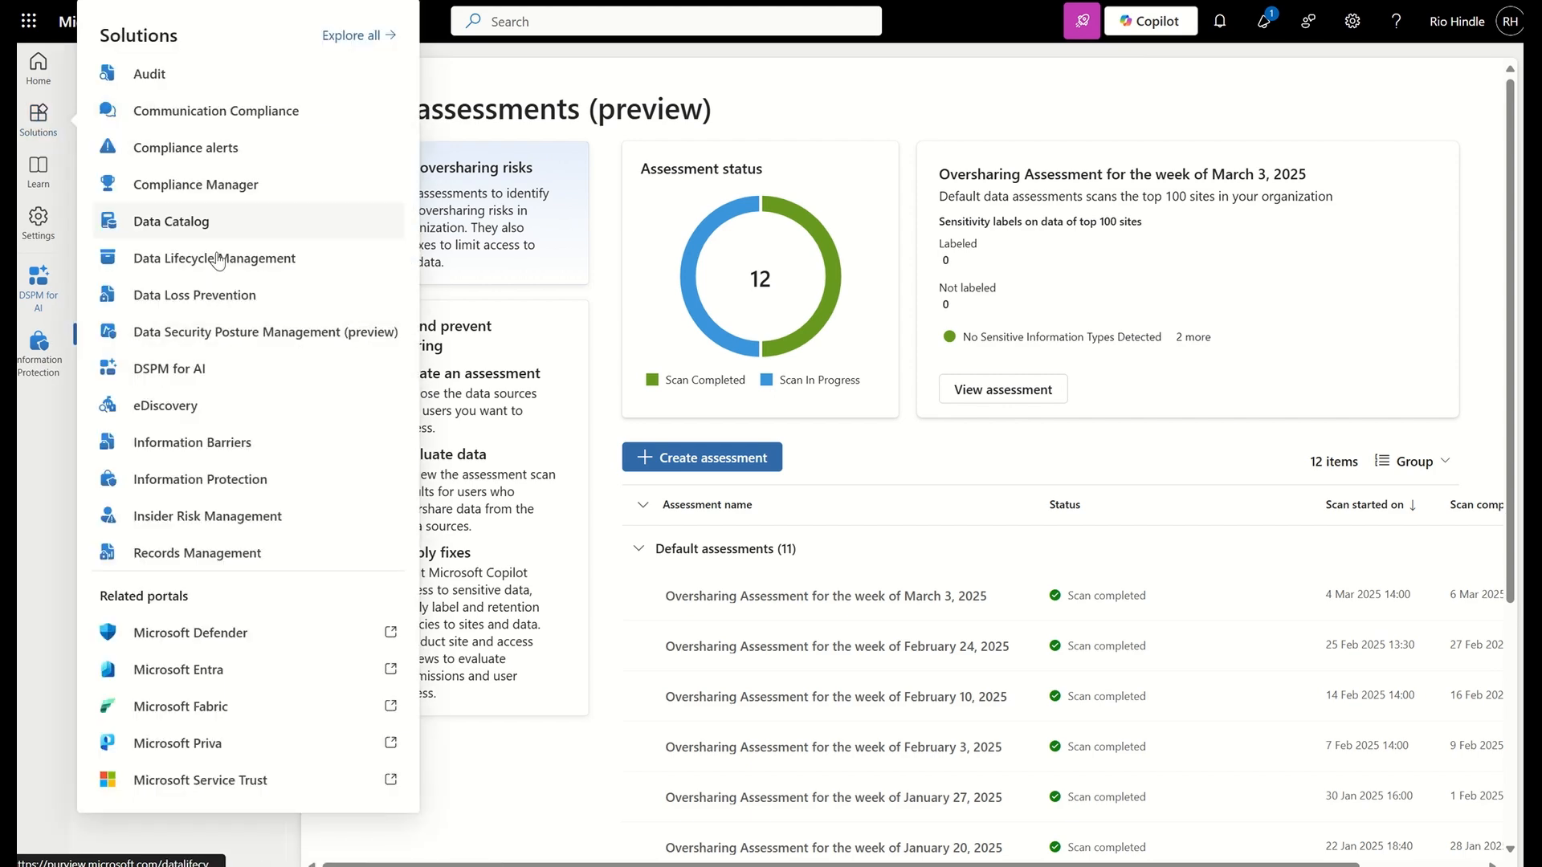
left_click(217, 311)
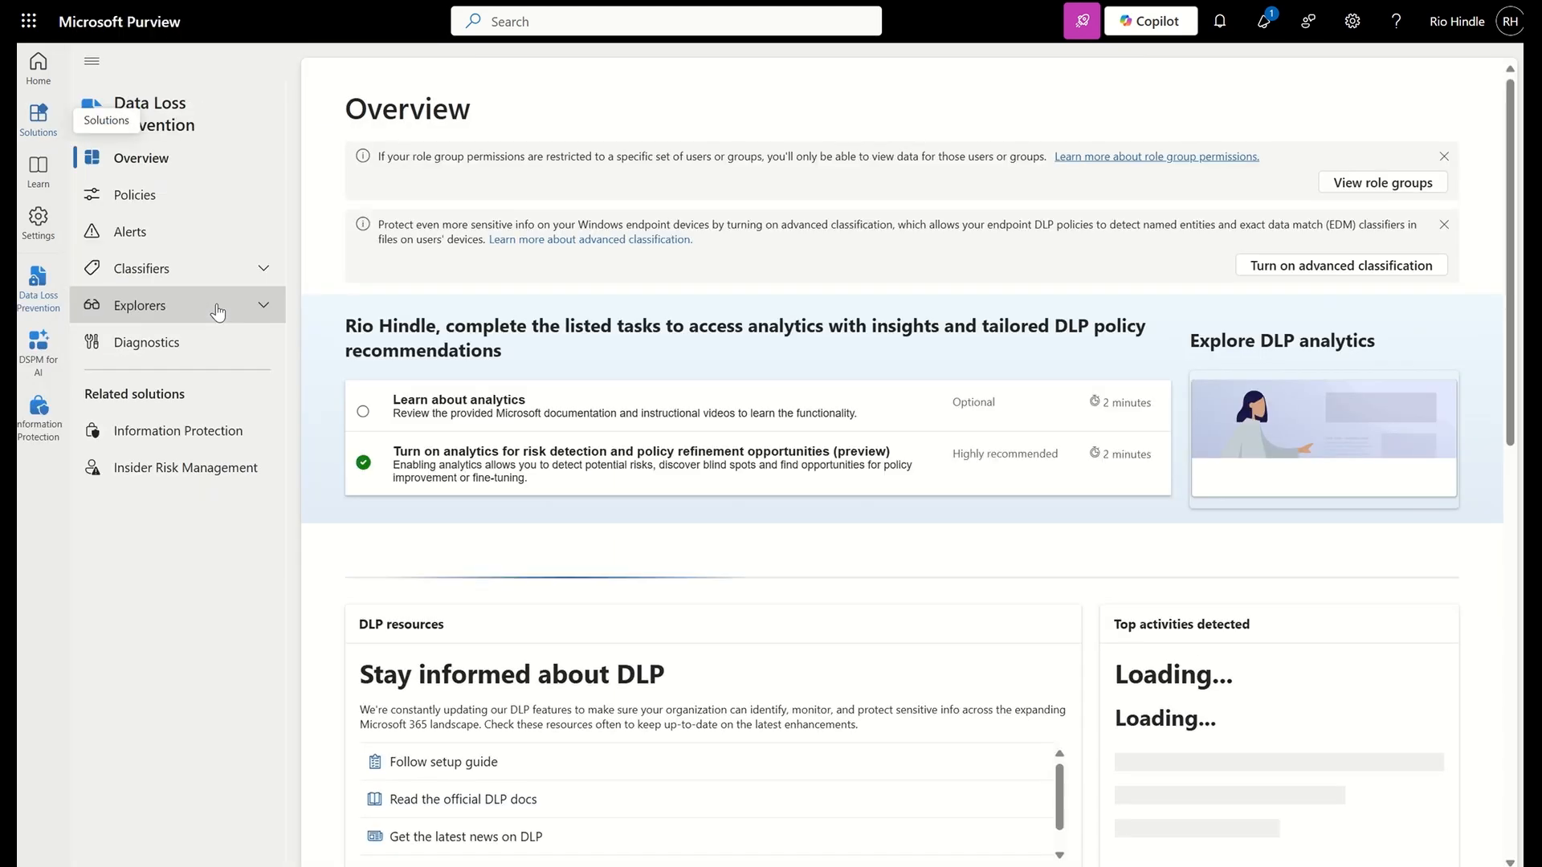
left_click(176, 202)
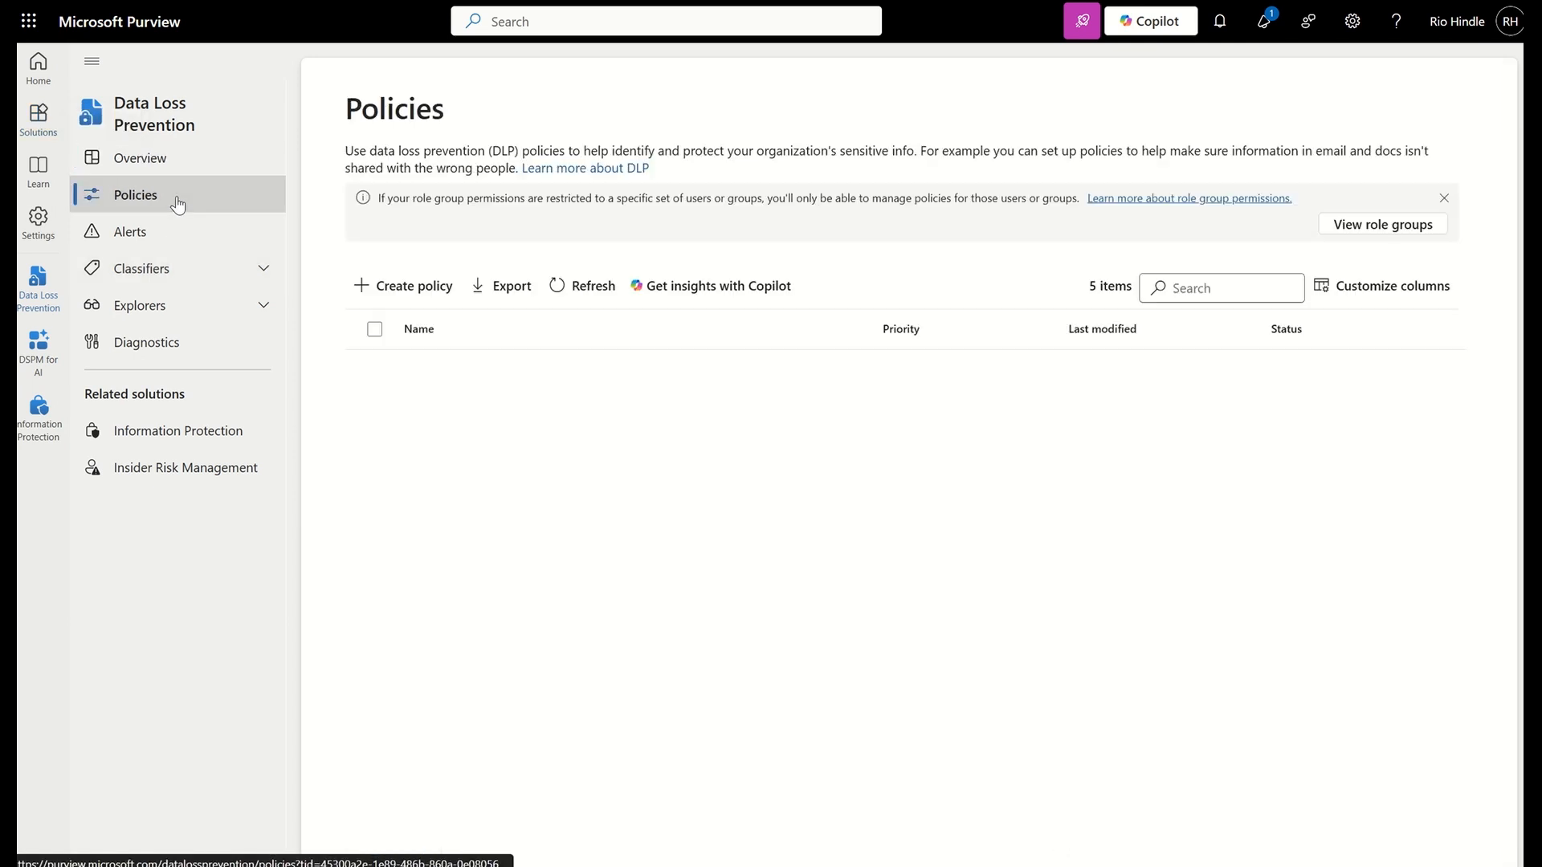
Start a new DLP policy from scratch using the Custom category and the Custom policy regulation
left_click(398, 289)
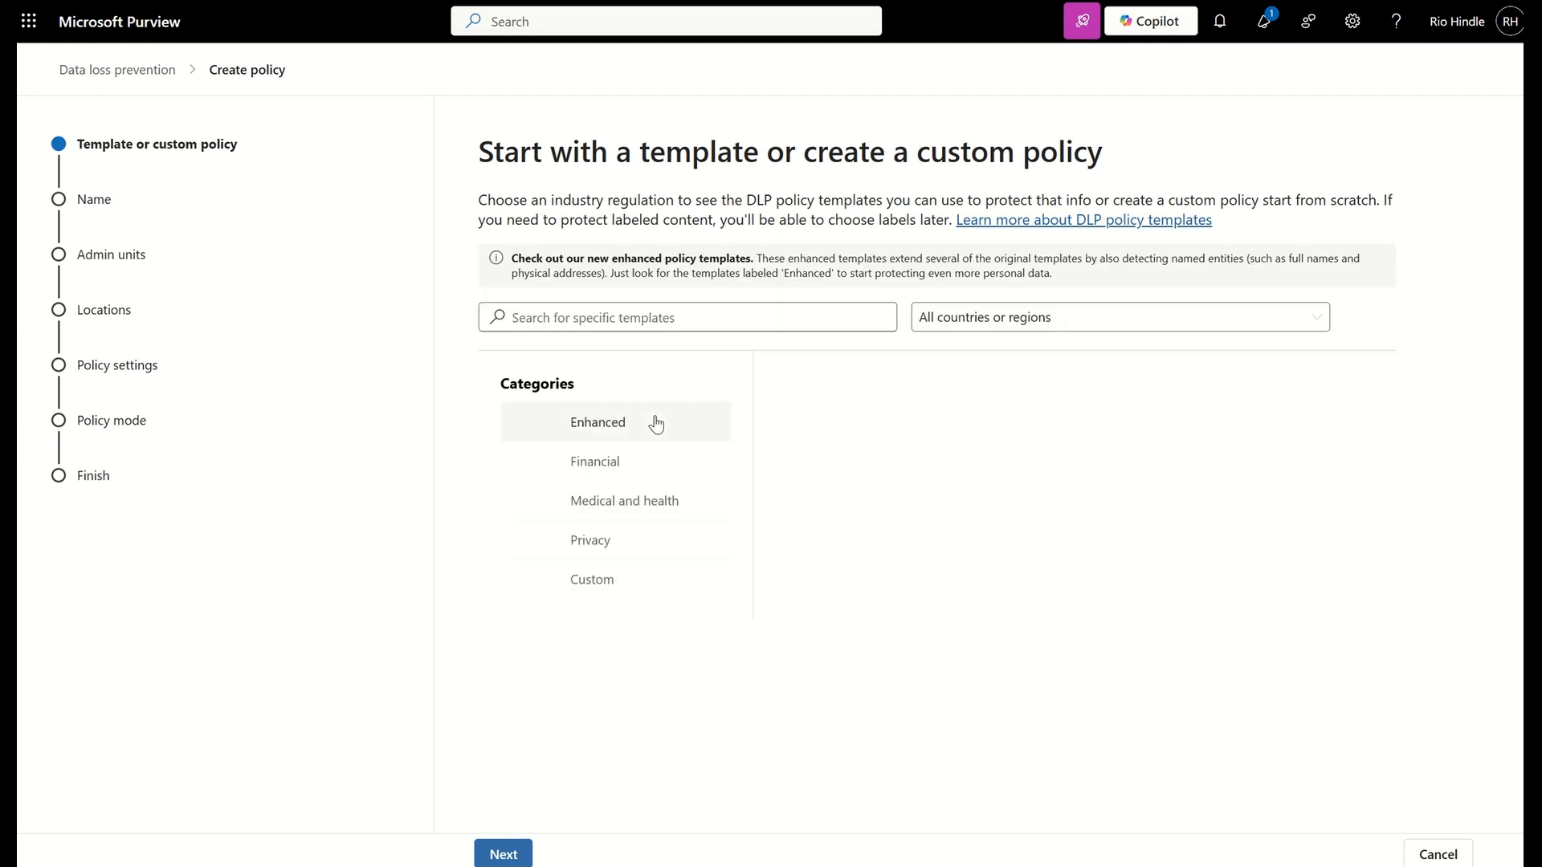
left_click(631, 580)
left_click(909, 425)
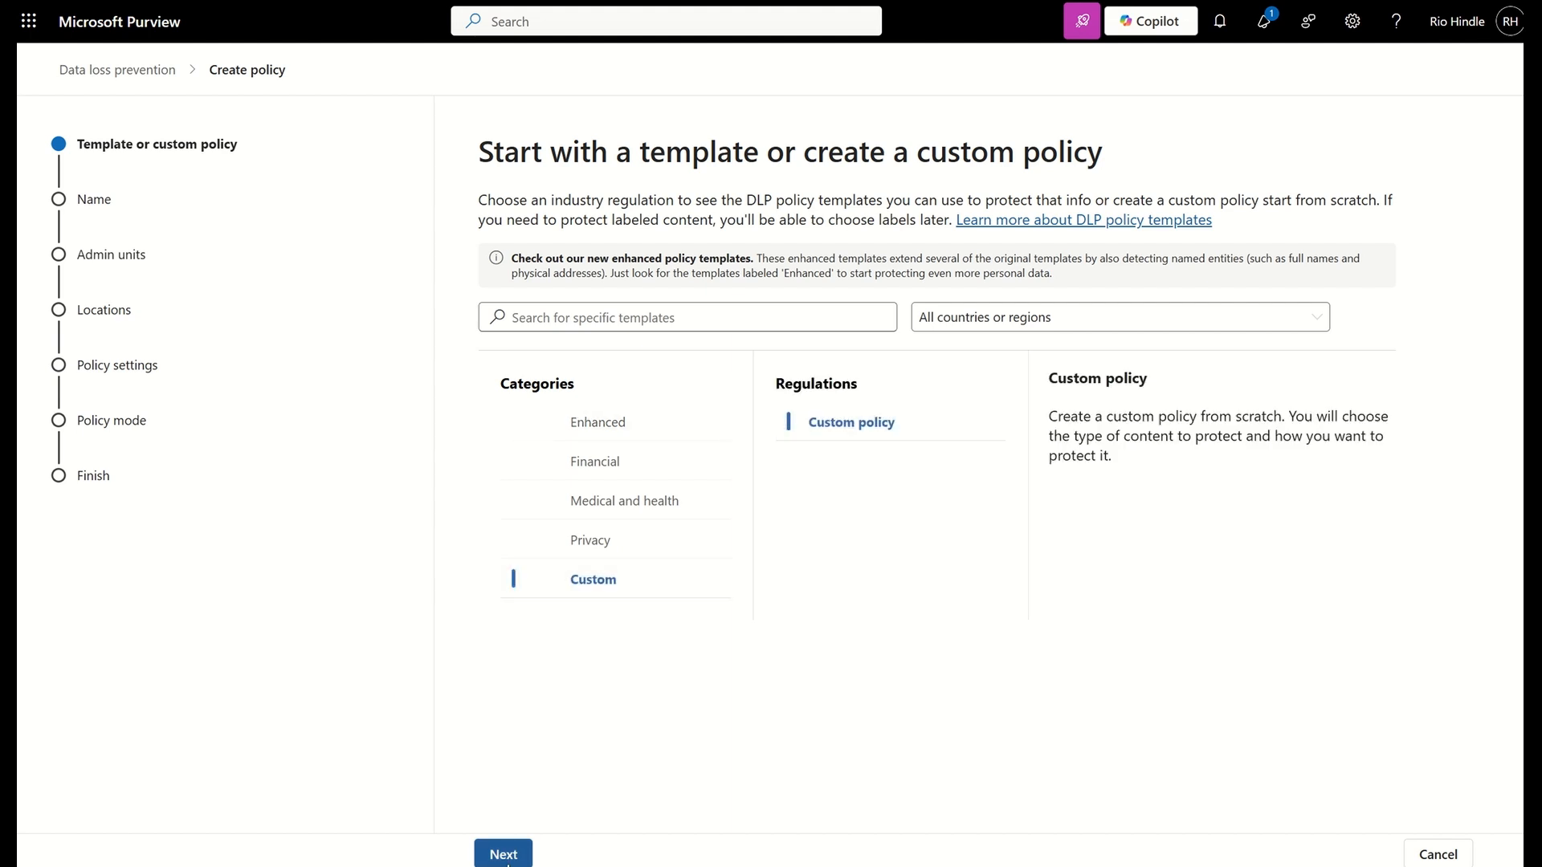
left_click(503, 853)
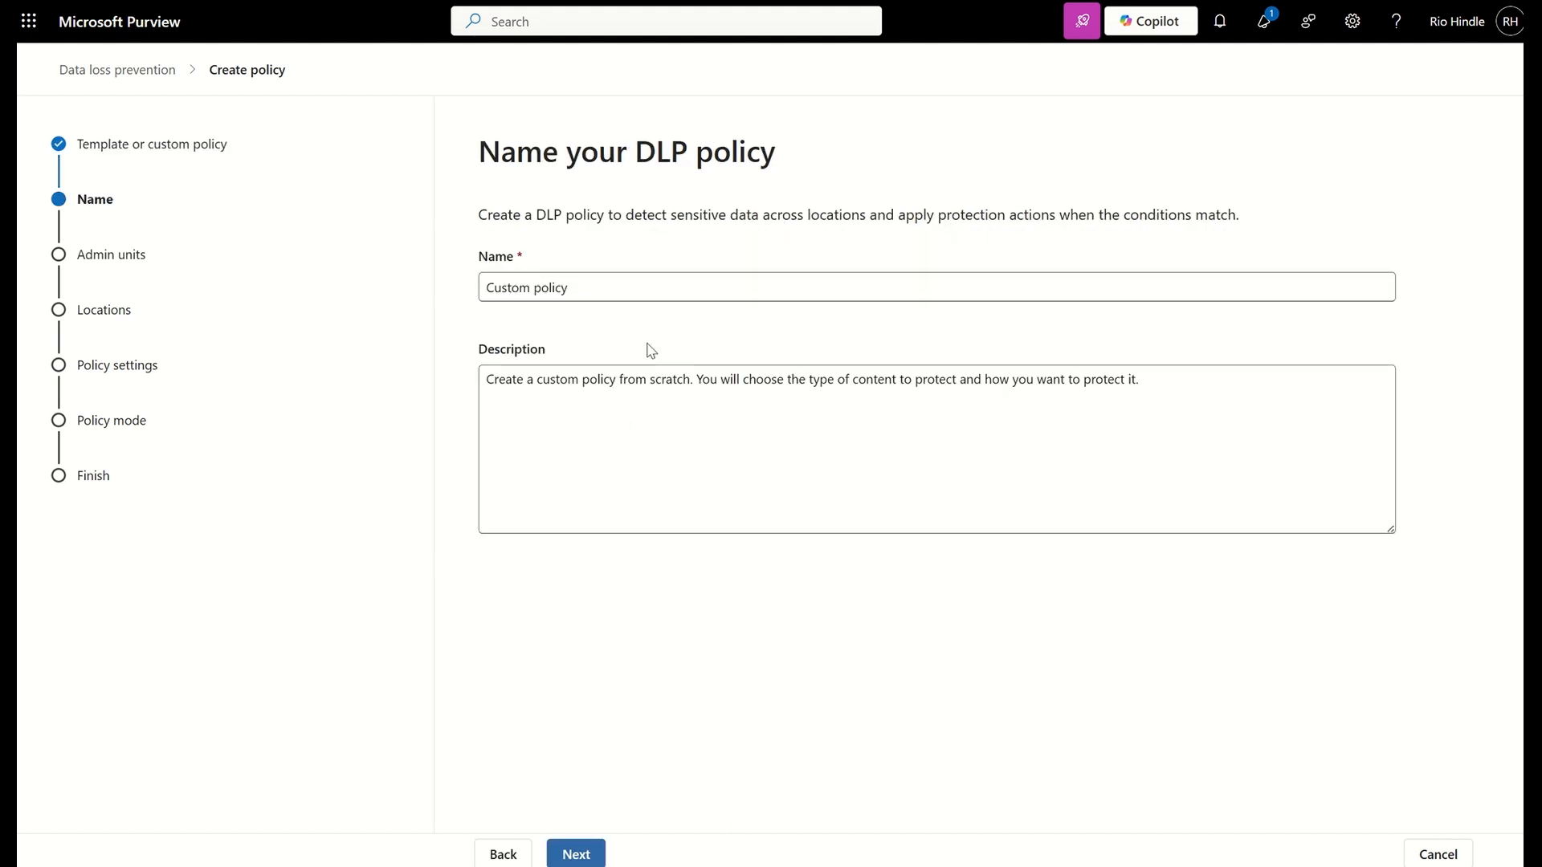
Name the DLP policy "Custom policy v2" and keep its admin units set to the full directory
left_click(608, 293)
type("v2")
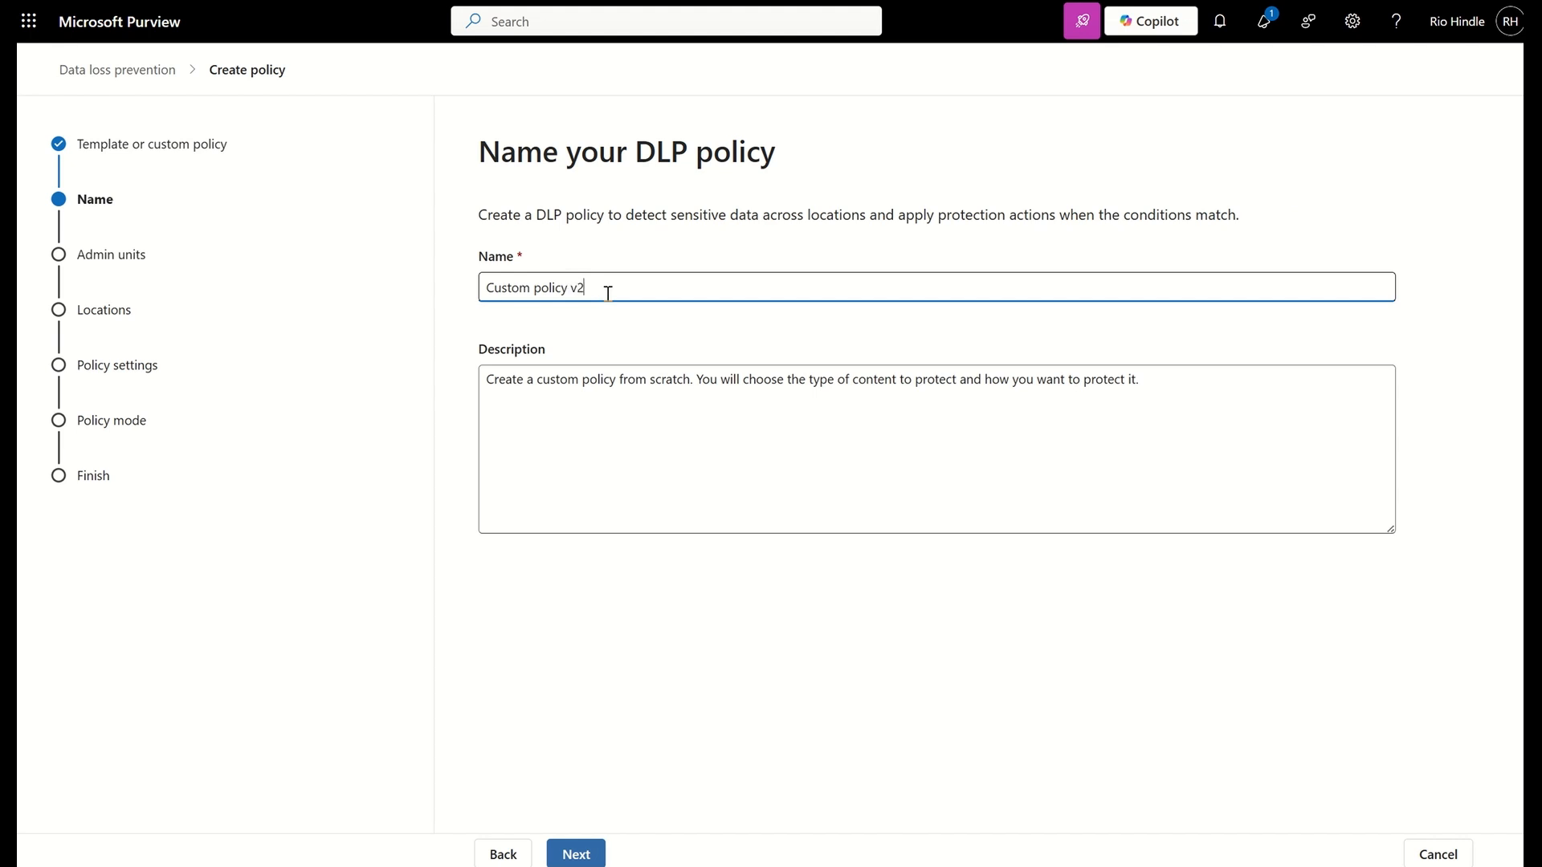
left_click(573, 853)
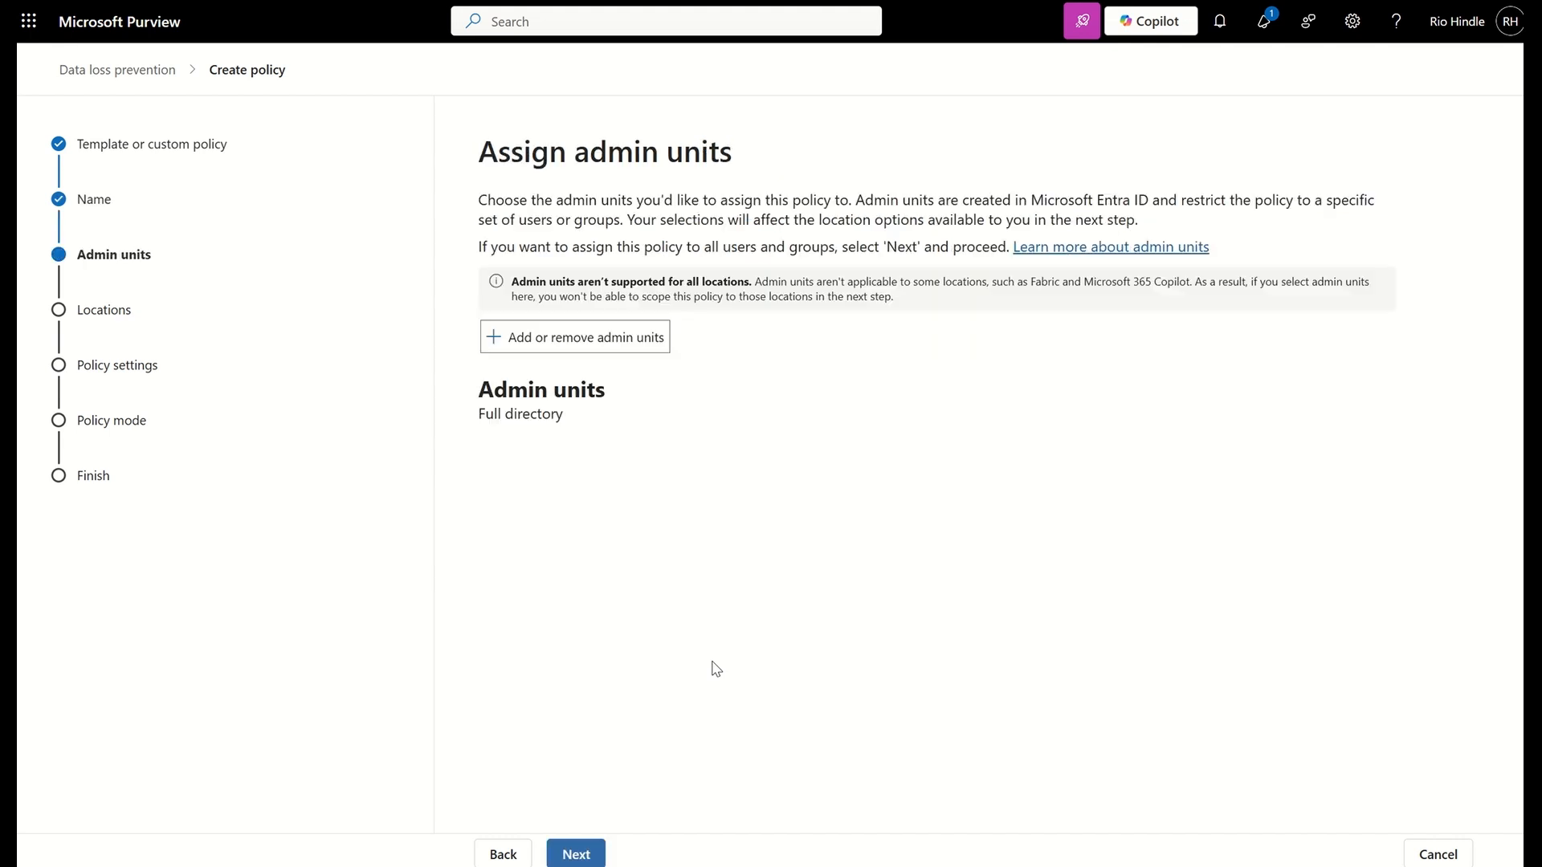
left_click(576, 851)
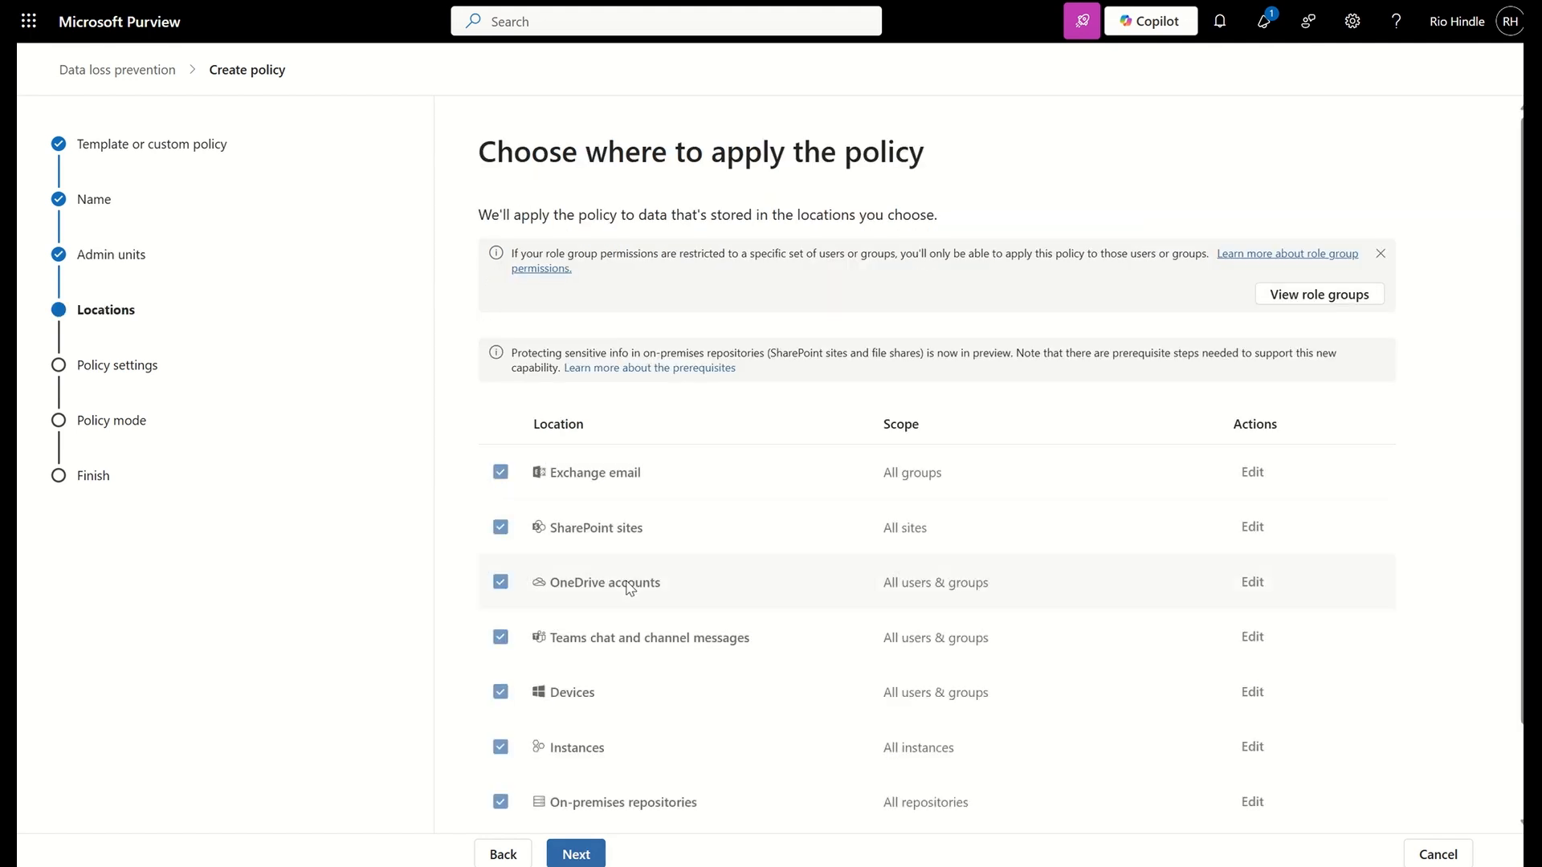
Turn off all preselected policy locations and apply the policy only to Microsoft 365 Copilot (preview)
scroll(631, 589, "down", 1)
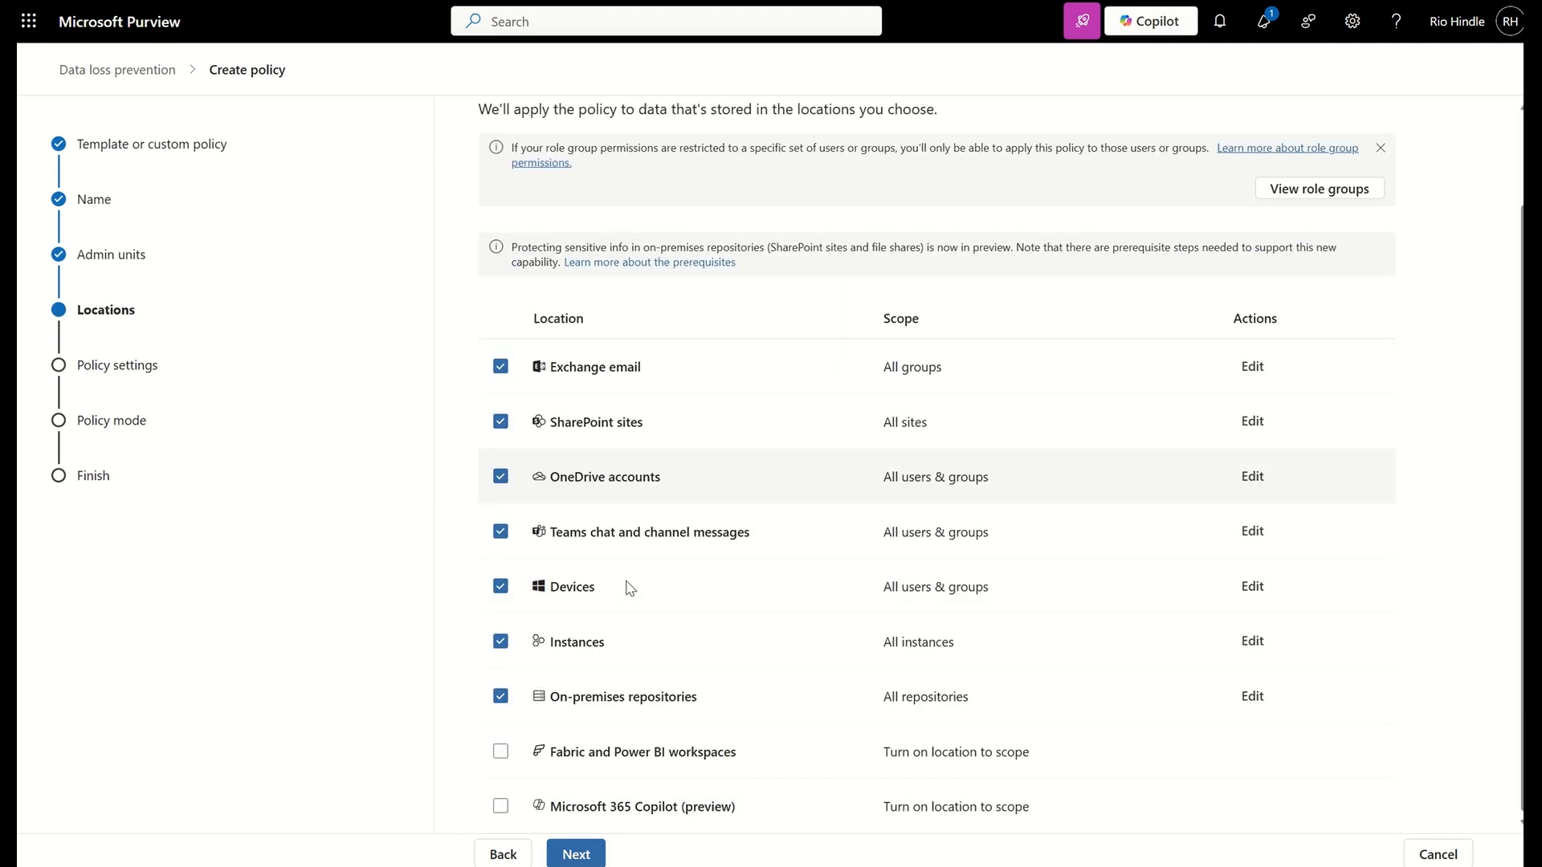
left_click(500, 366)
left_click(500, 422)
left_click(501, 476)
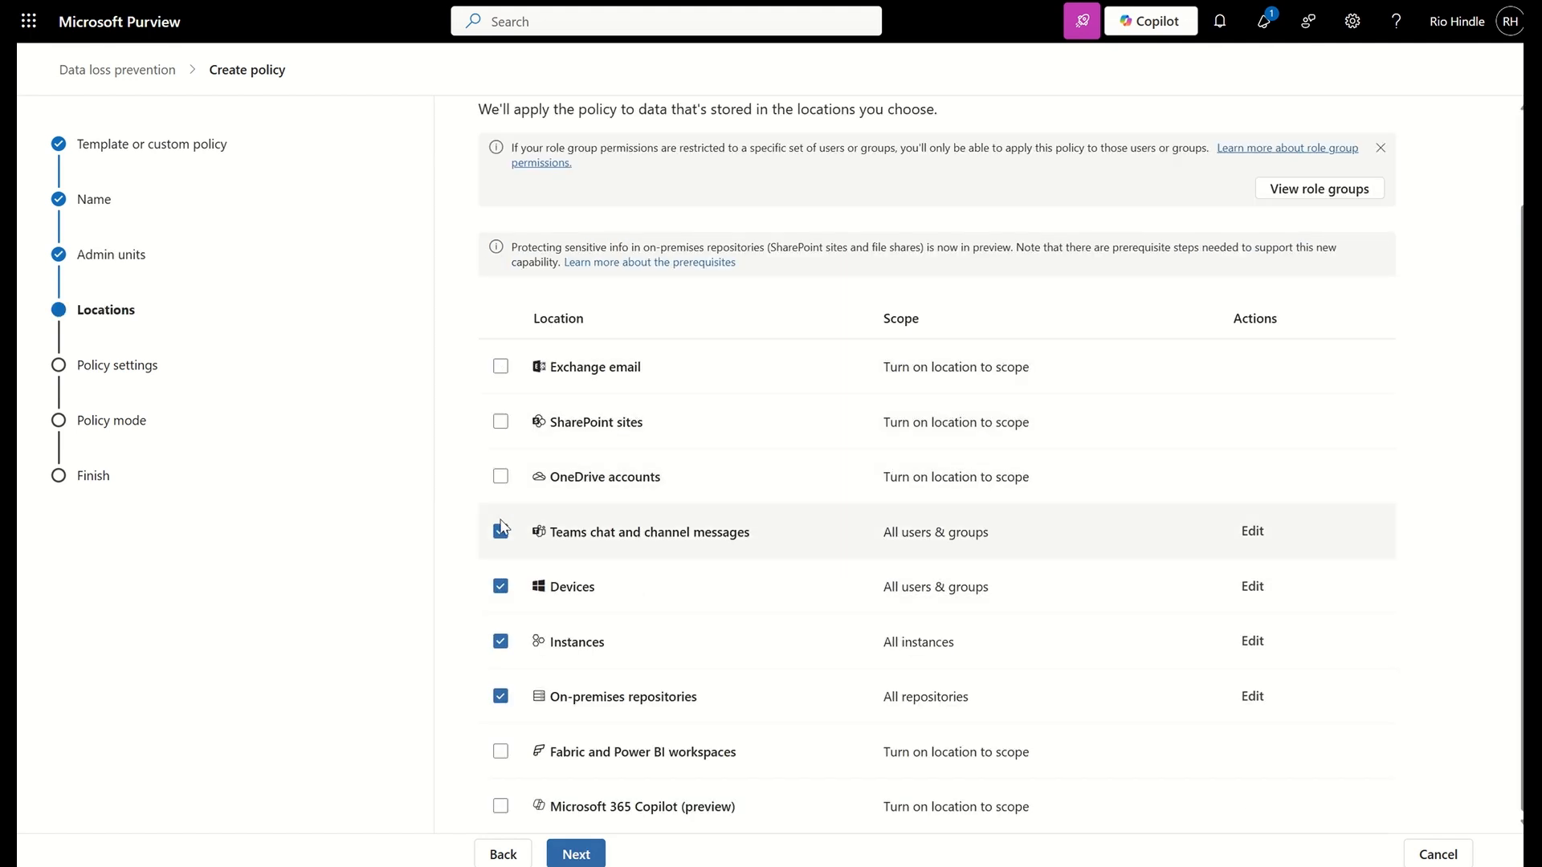
left_click(500, 531)
left_click(500, 586)
left_click(500, 640)
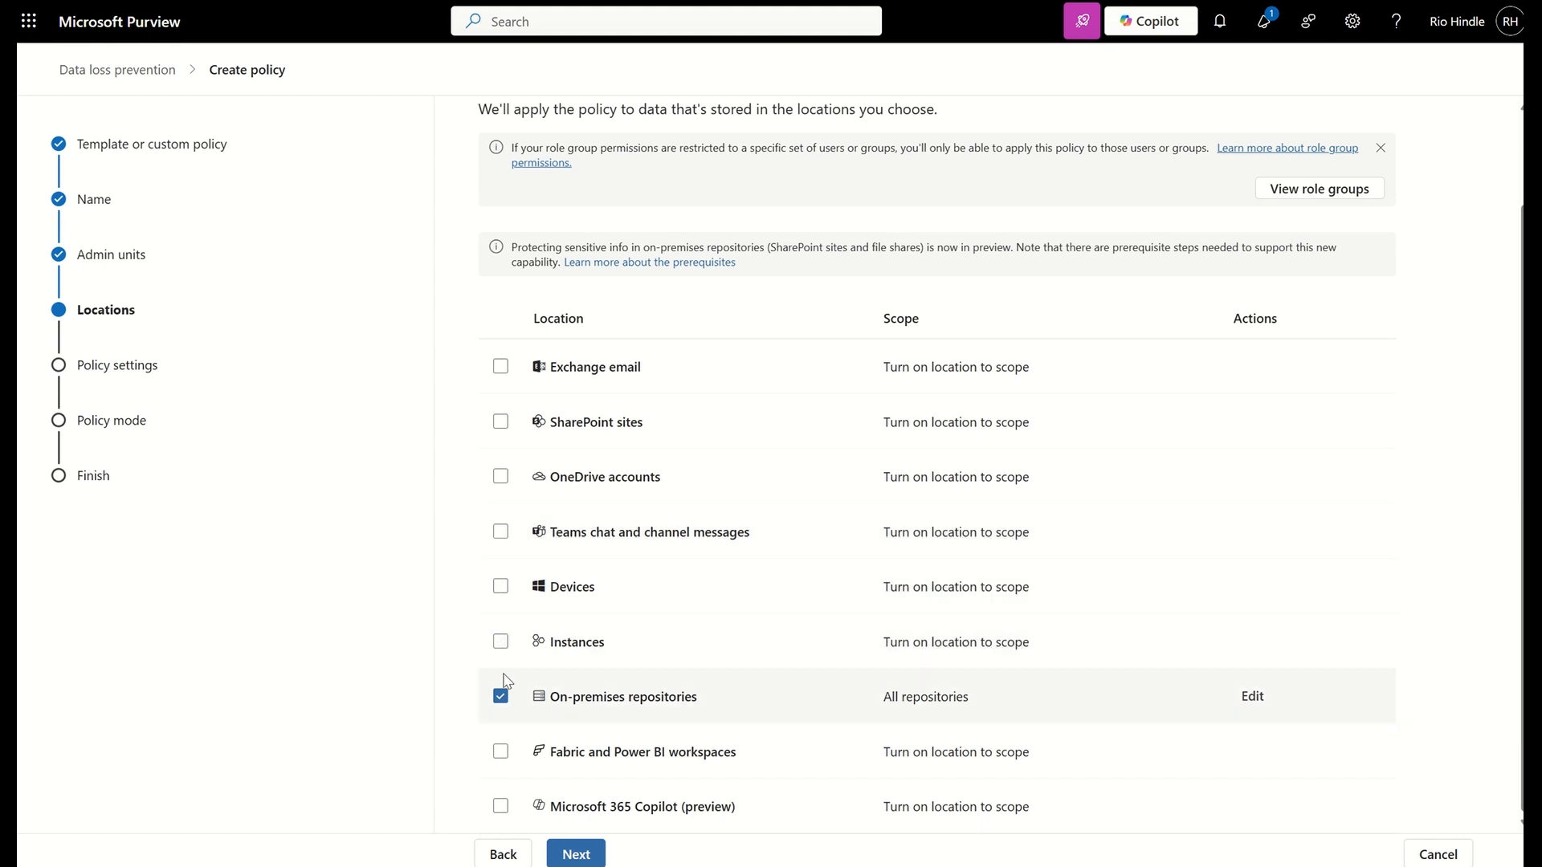
left_click(500, 695)
left_click(500, 806)
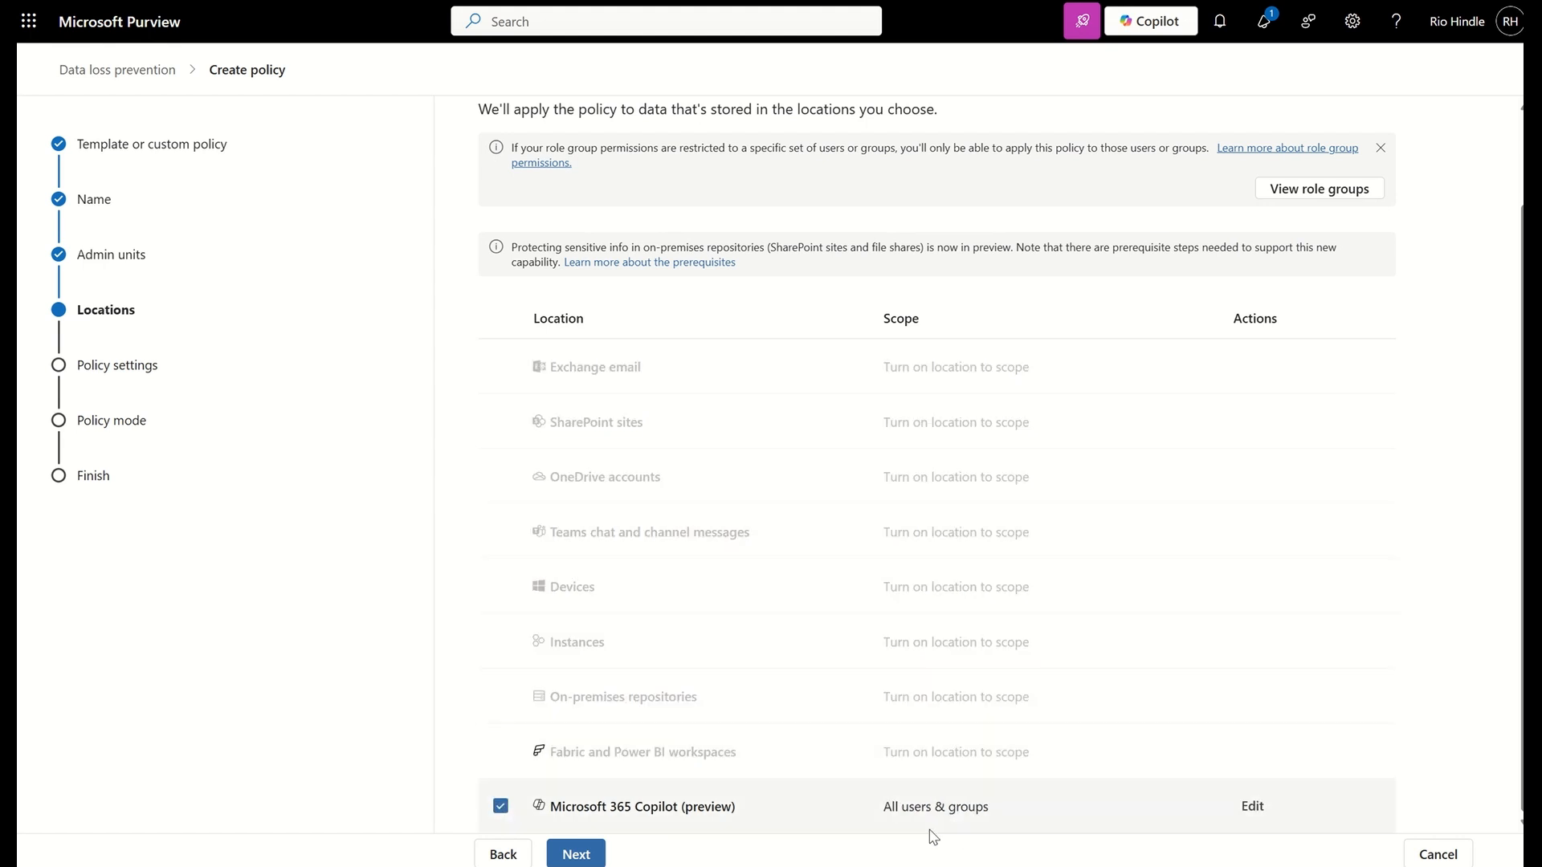
left_click(585, 849)
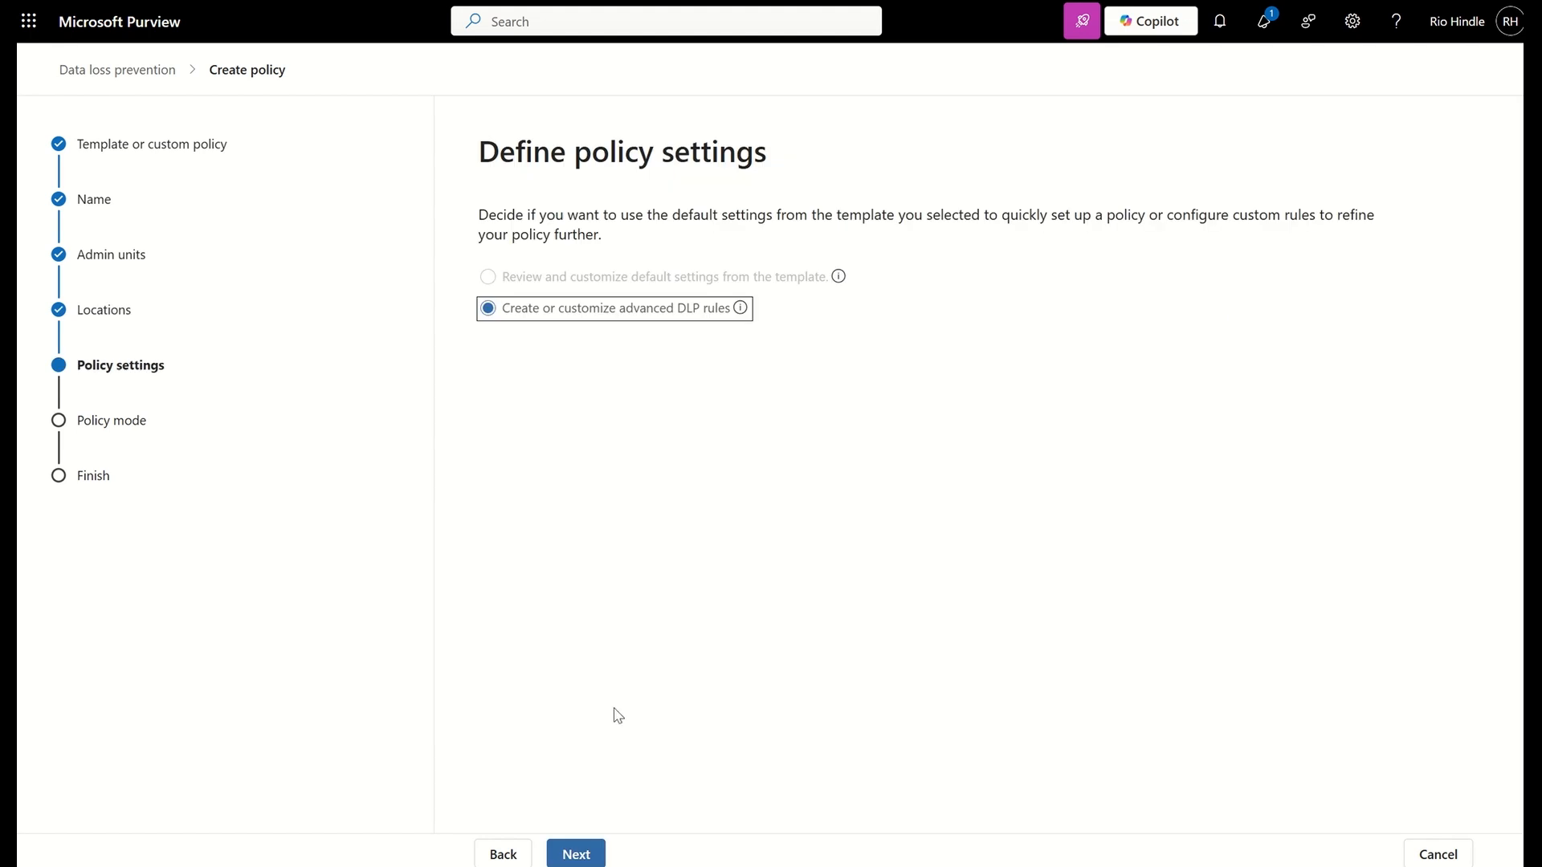
Accept the advanced DLP rules option and start a new rule named Rule1
left_click(575, 849)
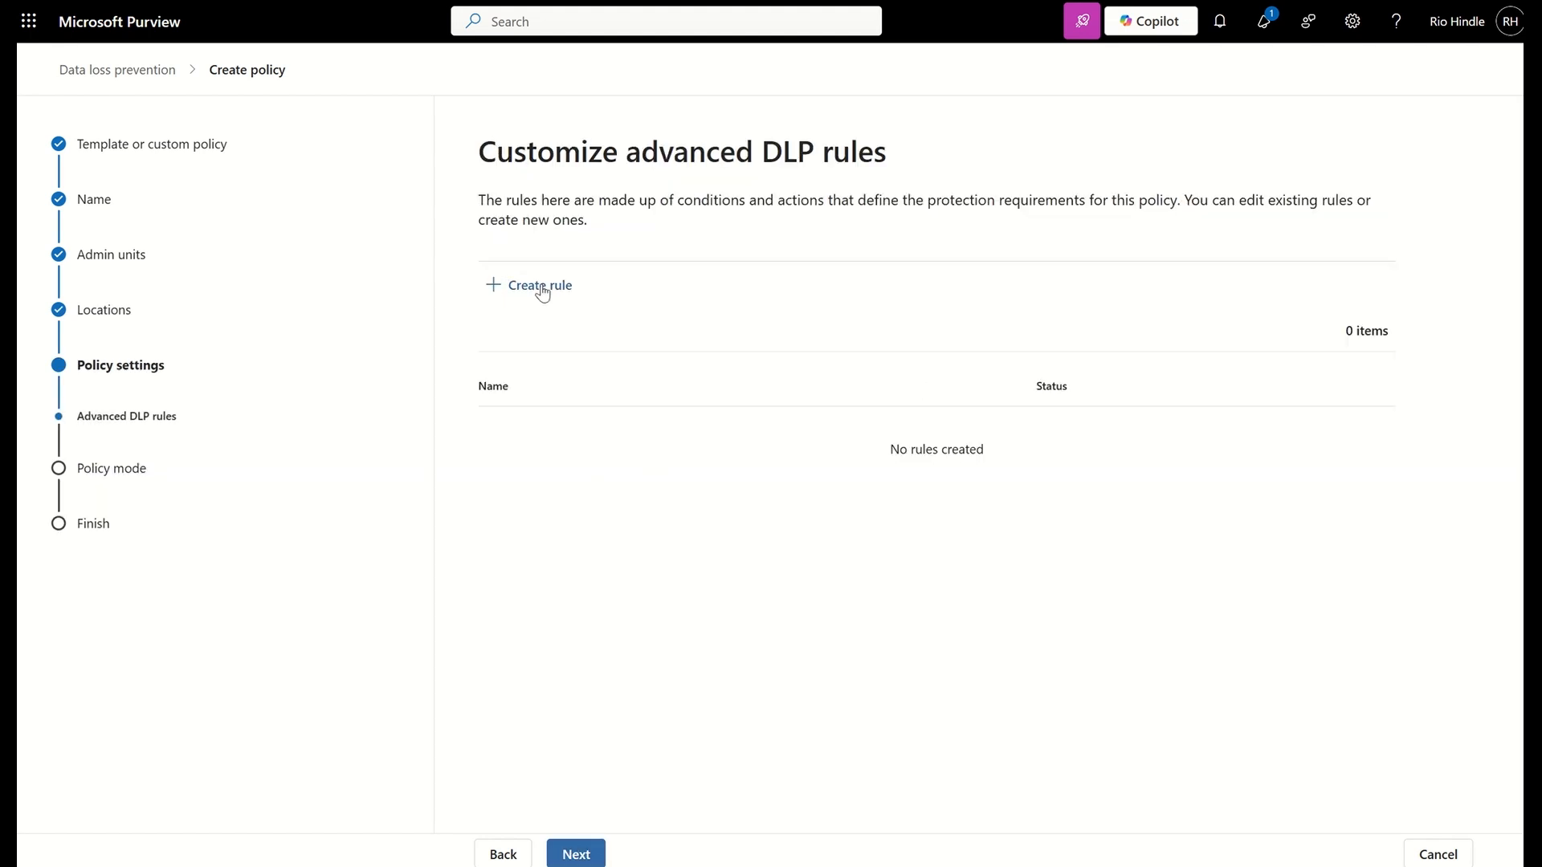
left_click(536, 289)
left_click(570, 221)
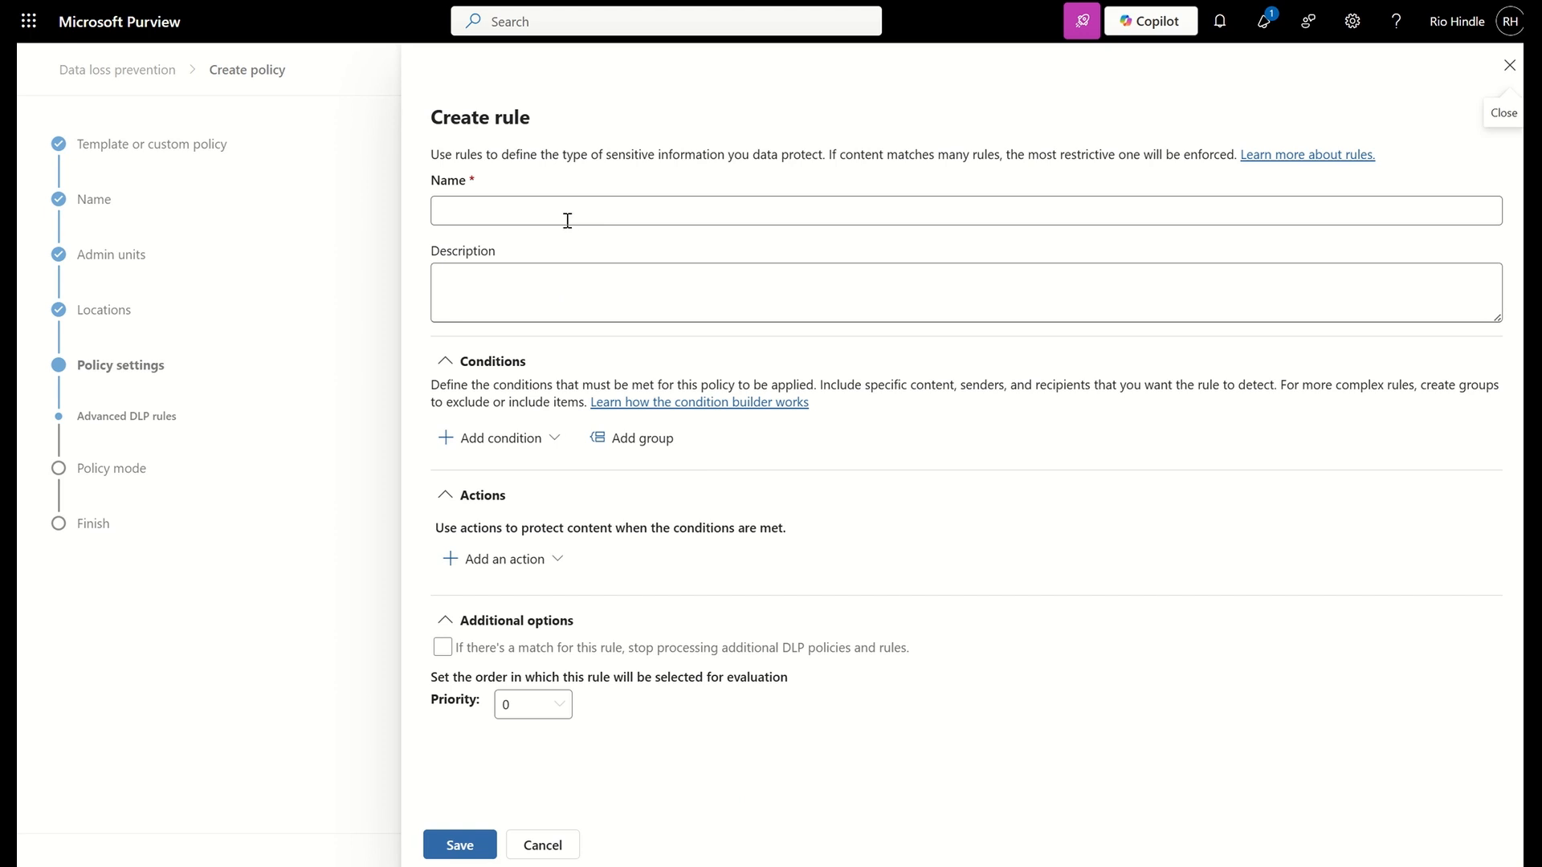
left_click(536, 210)
type("Rule1")
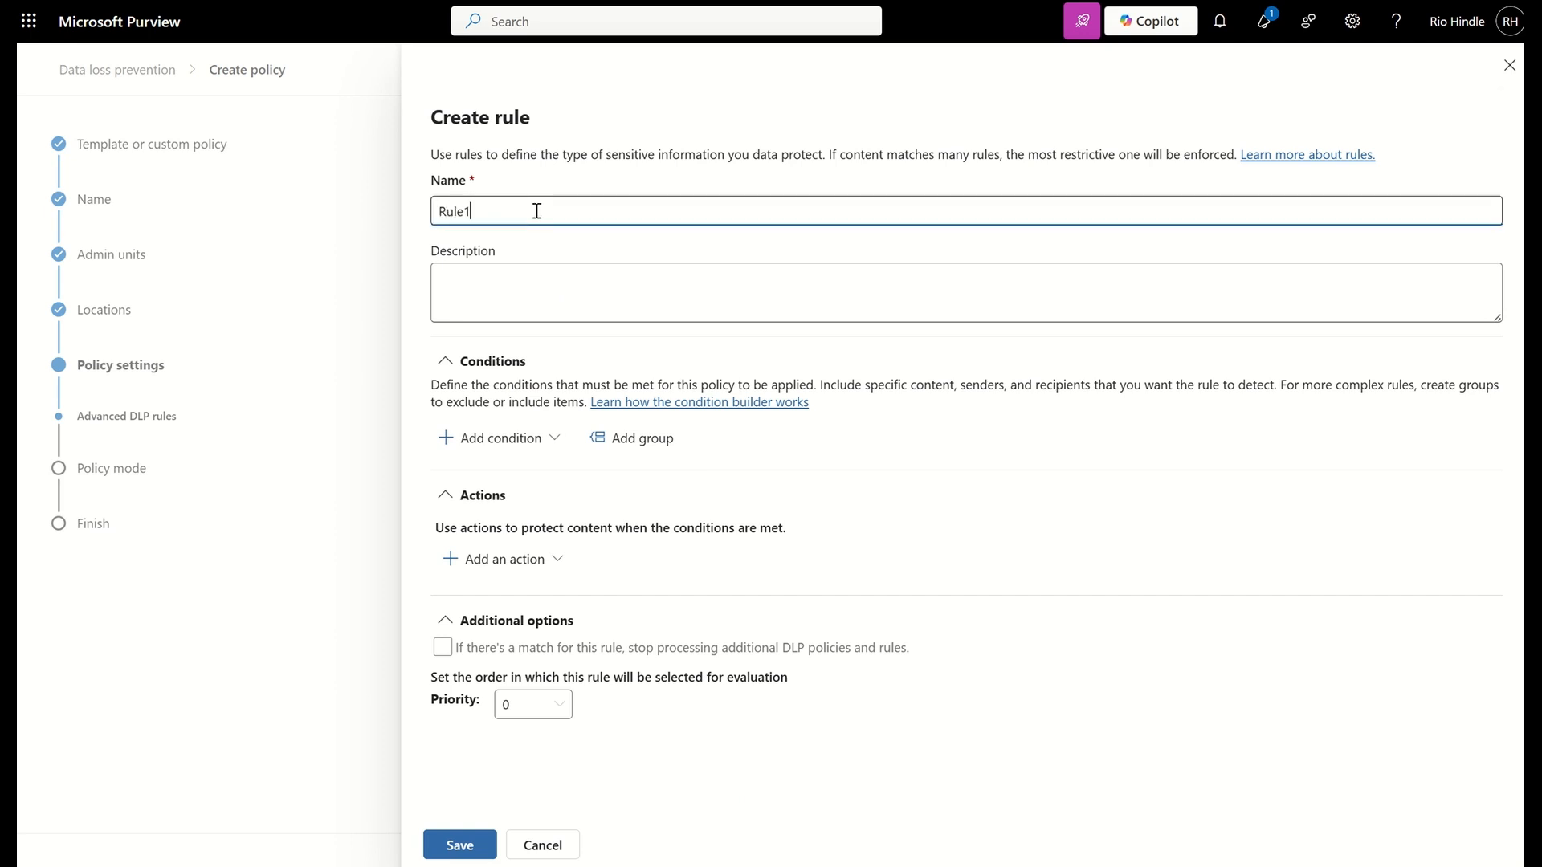
Add a Content contains condition to Rule1 with the sensitivity labels Highly Confidential and Highly Confidential/Secret Project
left_click(499, 437)
left_click(494, 475)
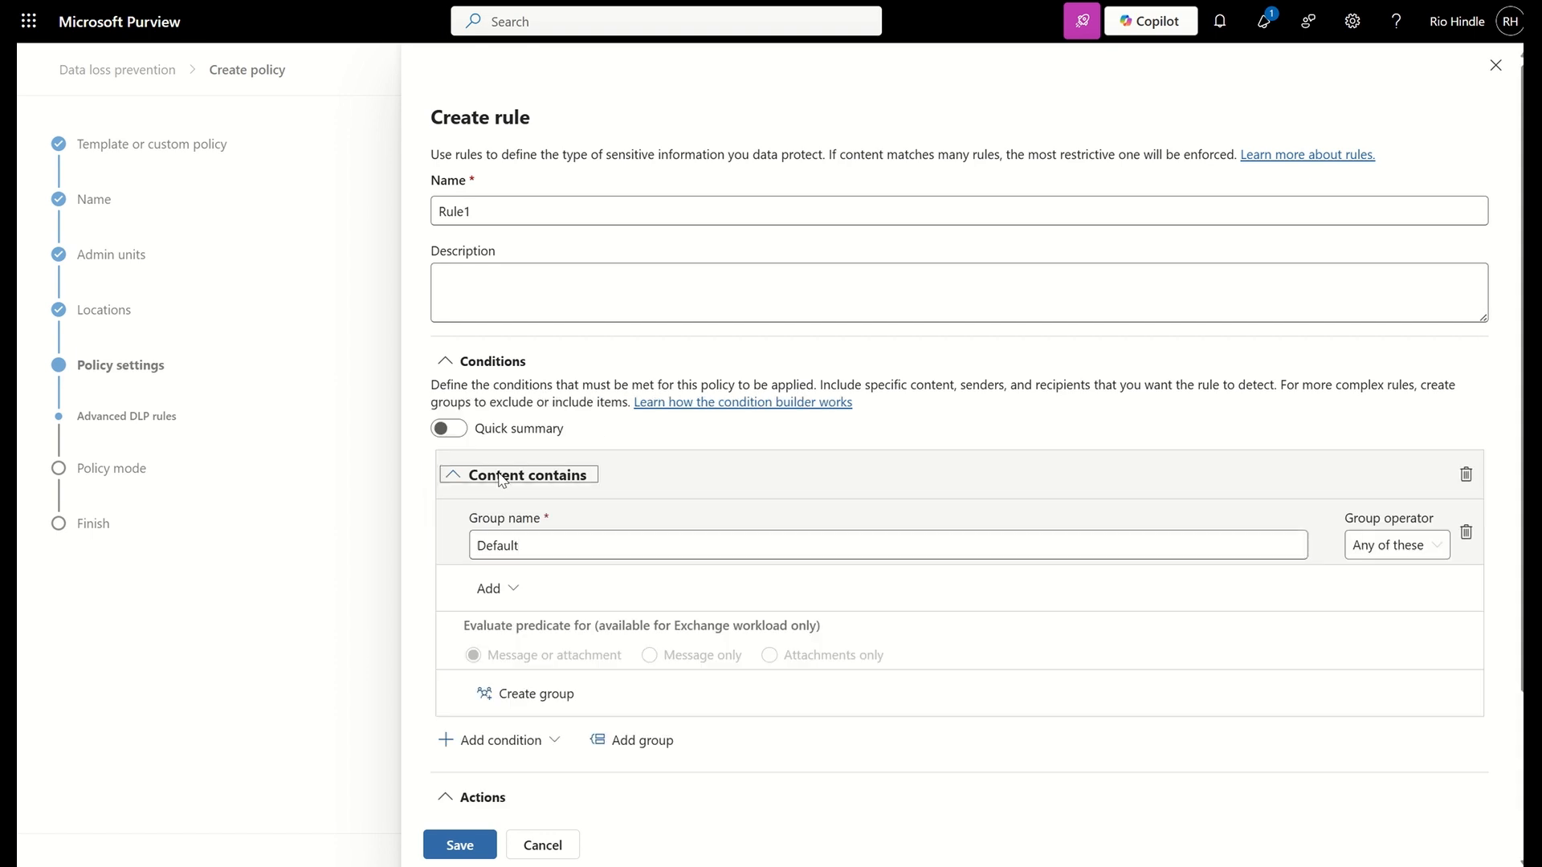
left_click(518, 587)
left_click(514, 629)
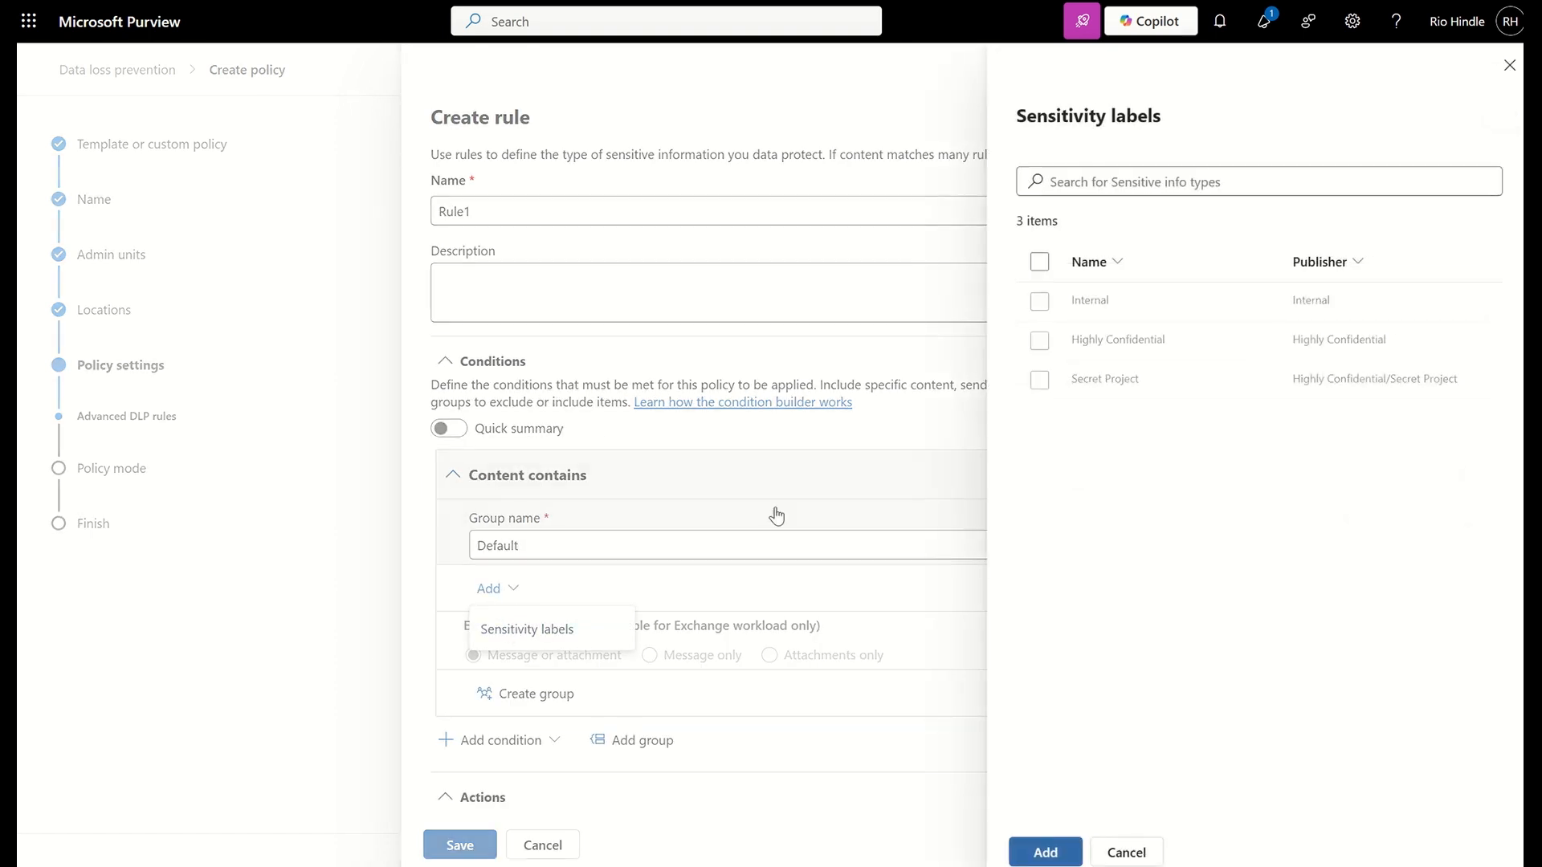
left_click(1039, 341)
left_click(1037, 380)
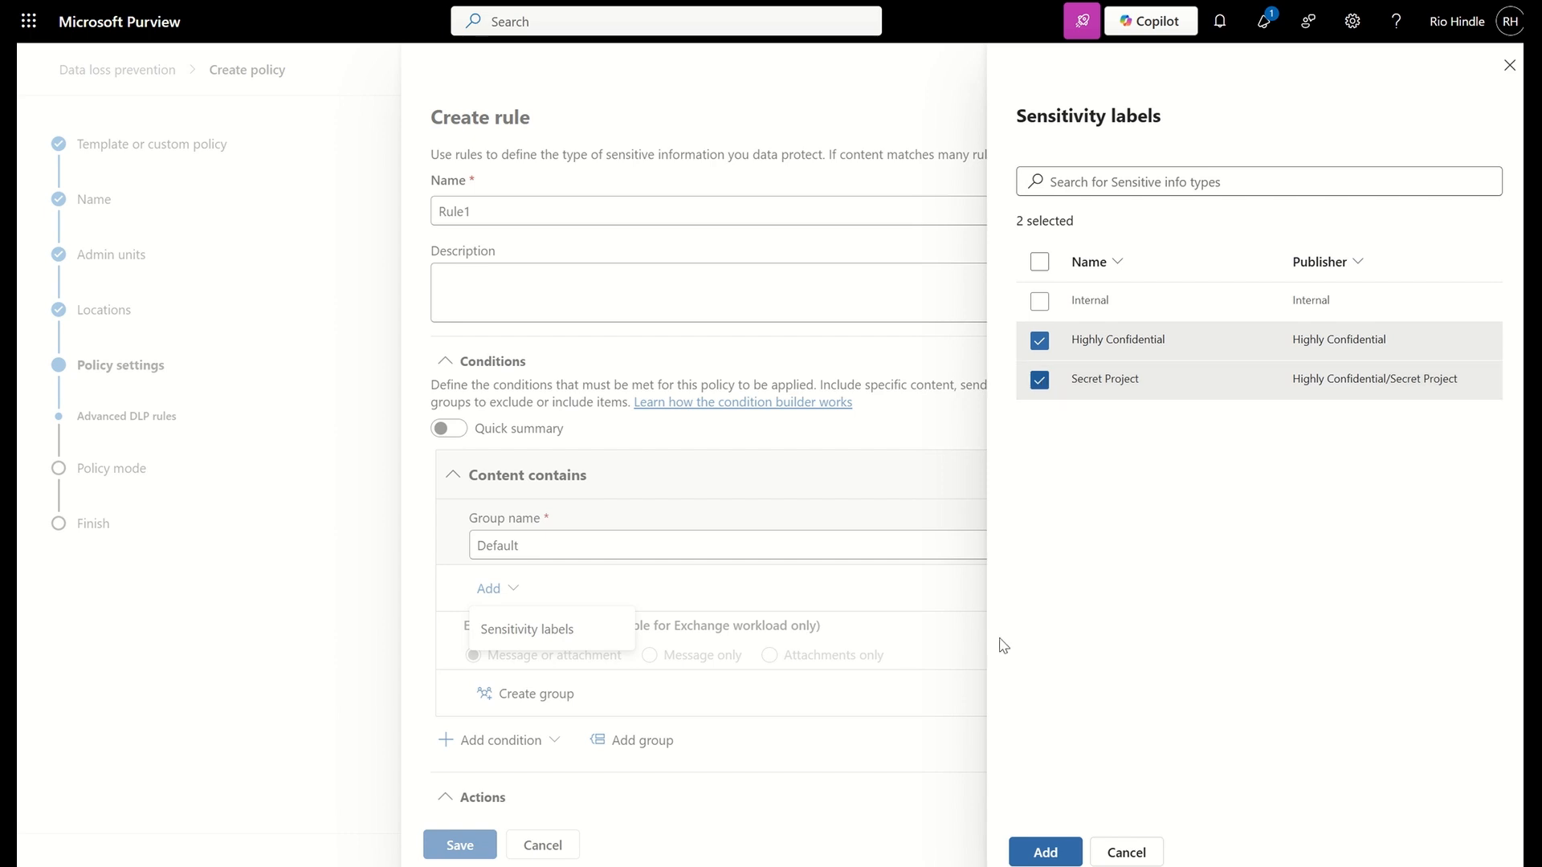
left_click(1041, 852)
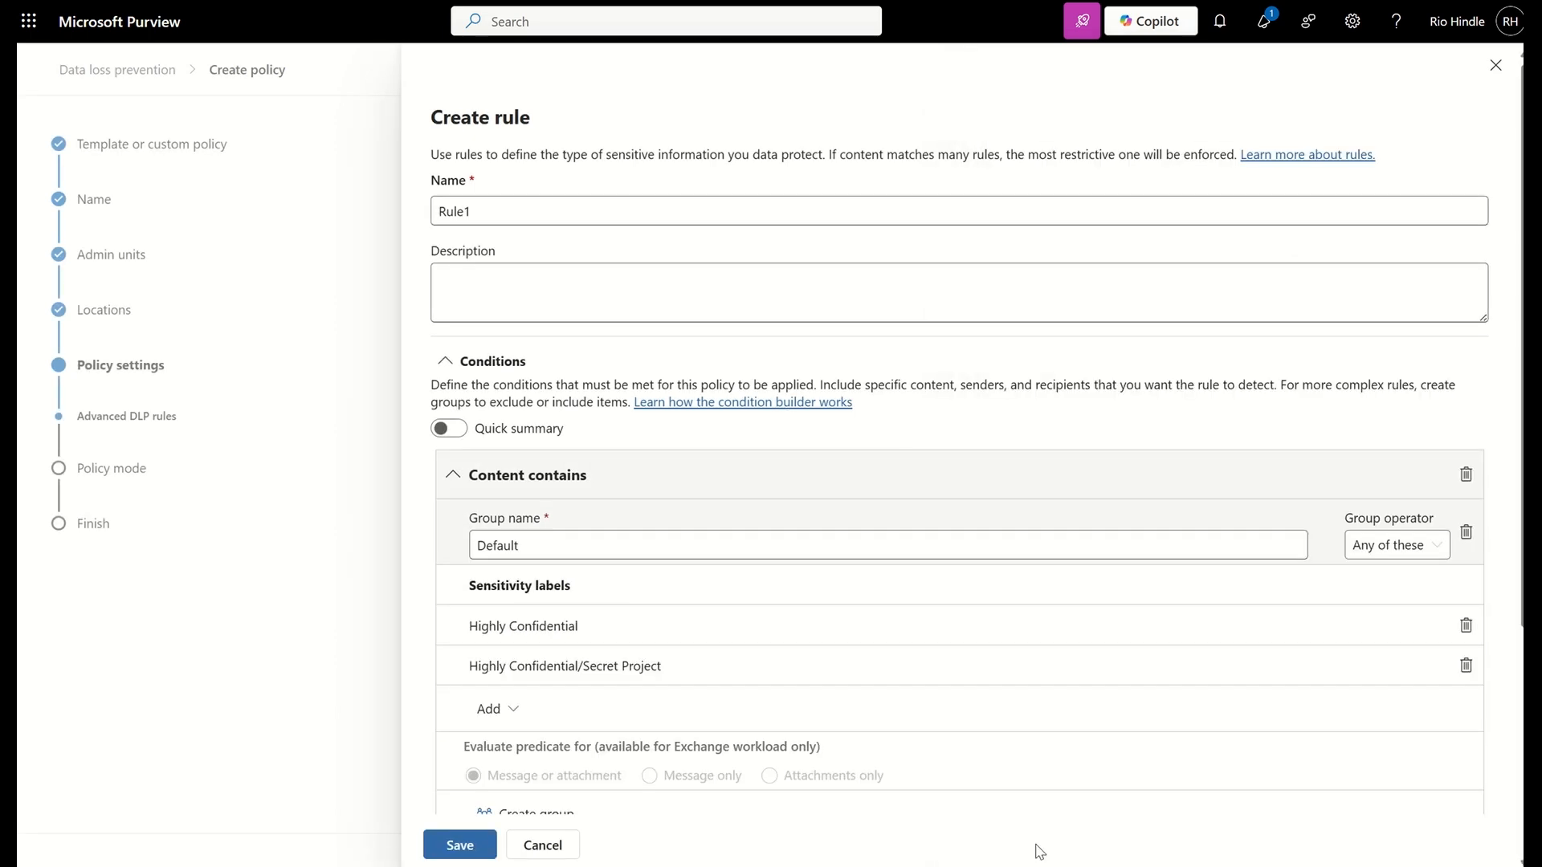
Add the action Prevent Copilot from processing content (preview) to Rule1 and save the rule
scroll(867, 691, "down", 3)
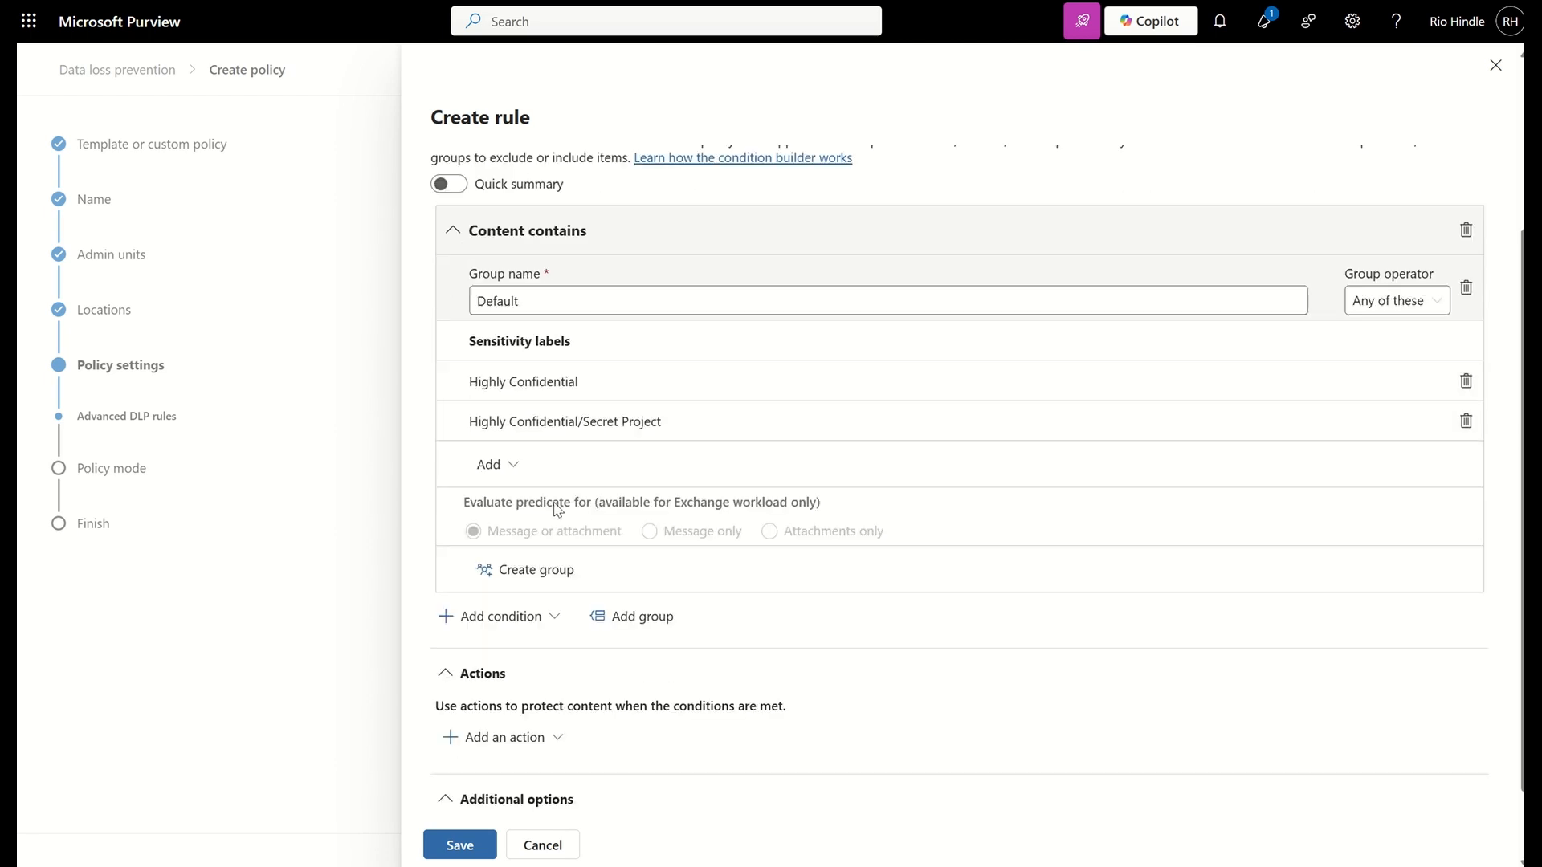
scroll(557, 509, "down", 1)
left_click(510, 649)
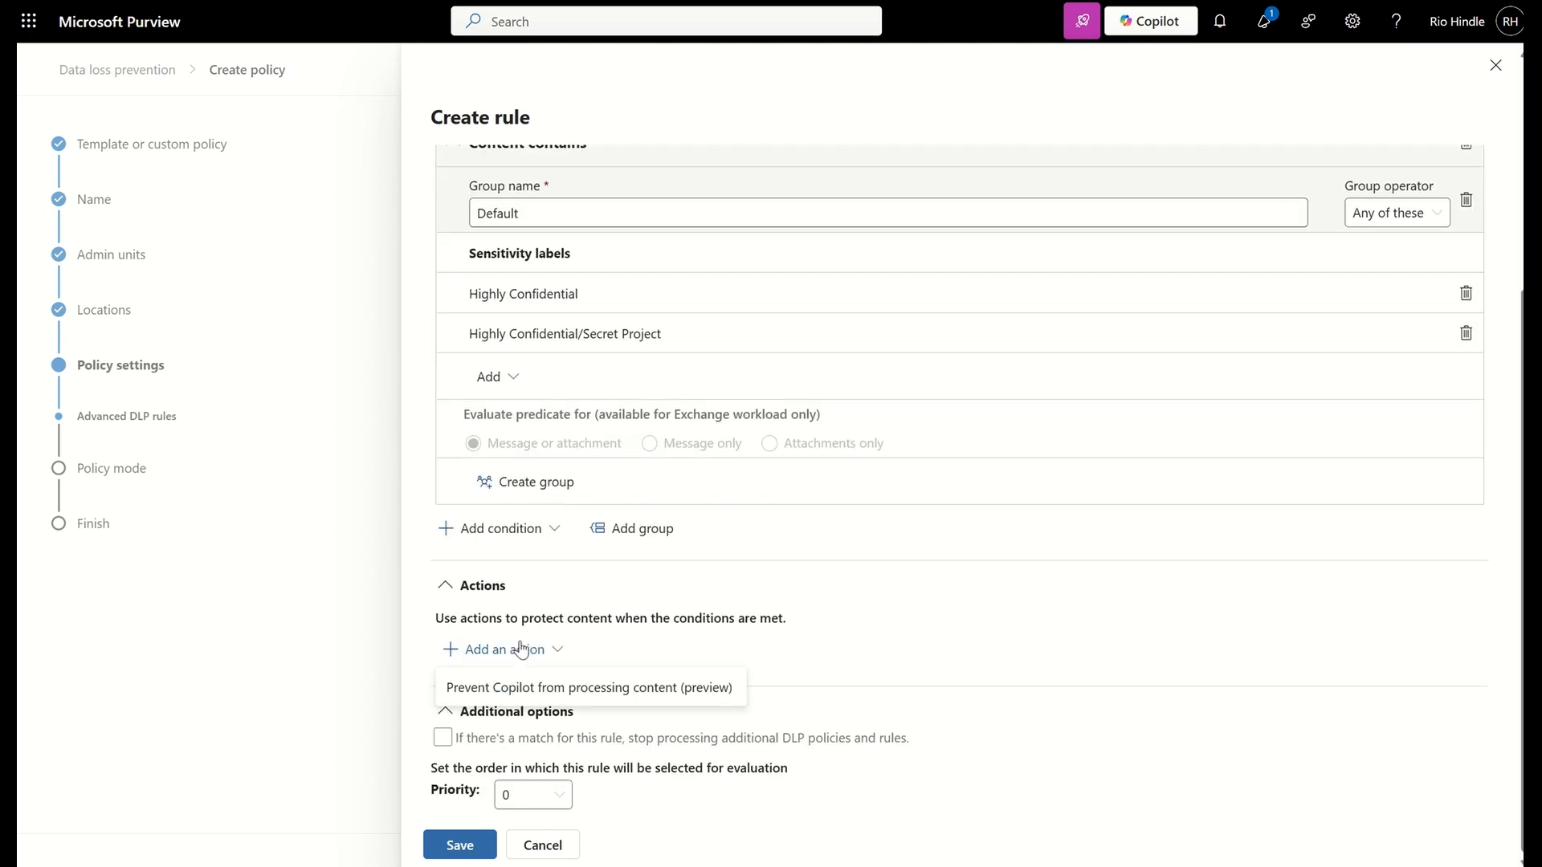
left_click(481, 689)
scroll(480, 753, "down", 2)
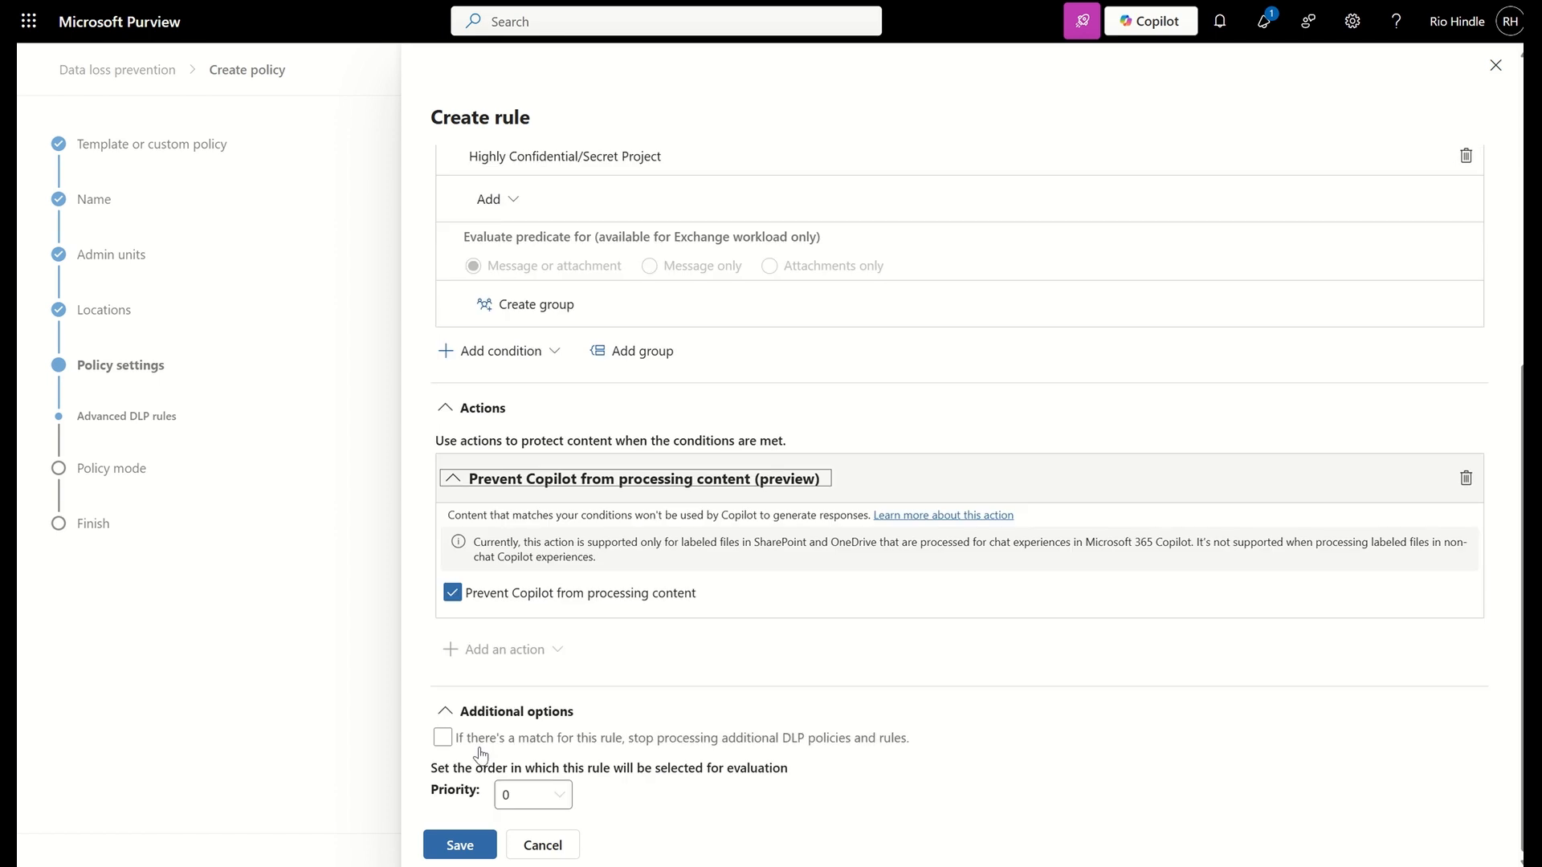
left_click(460, 845)
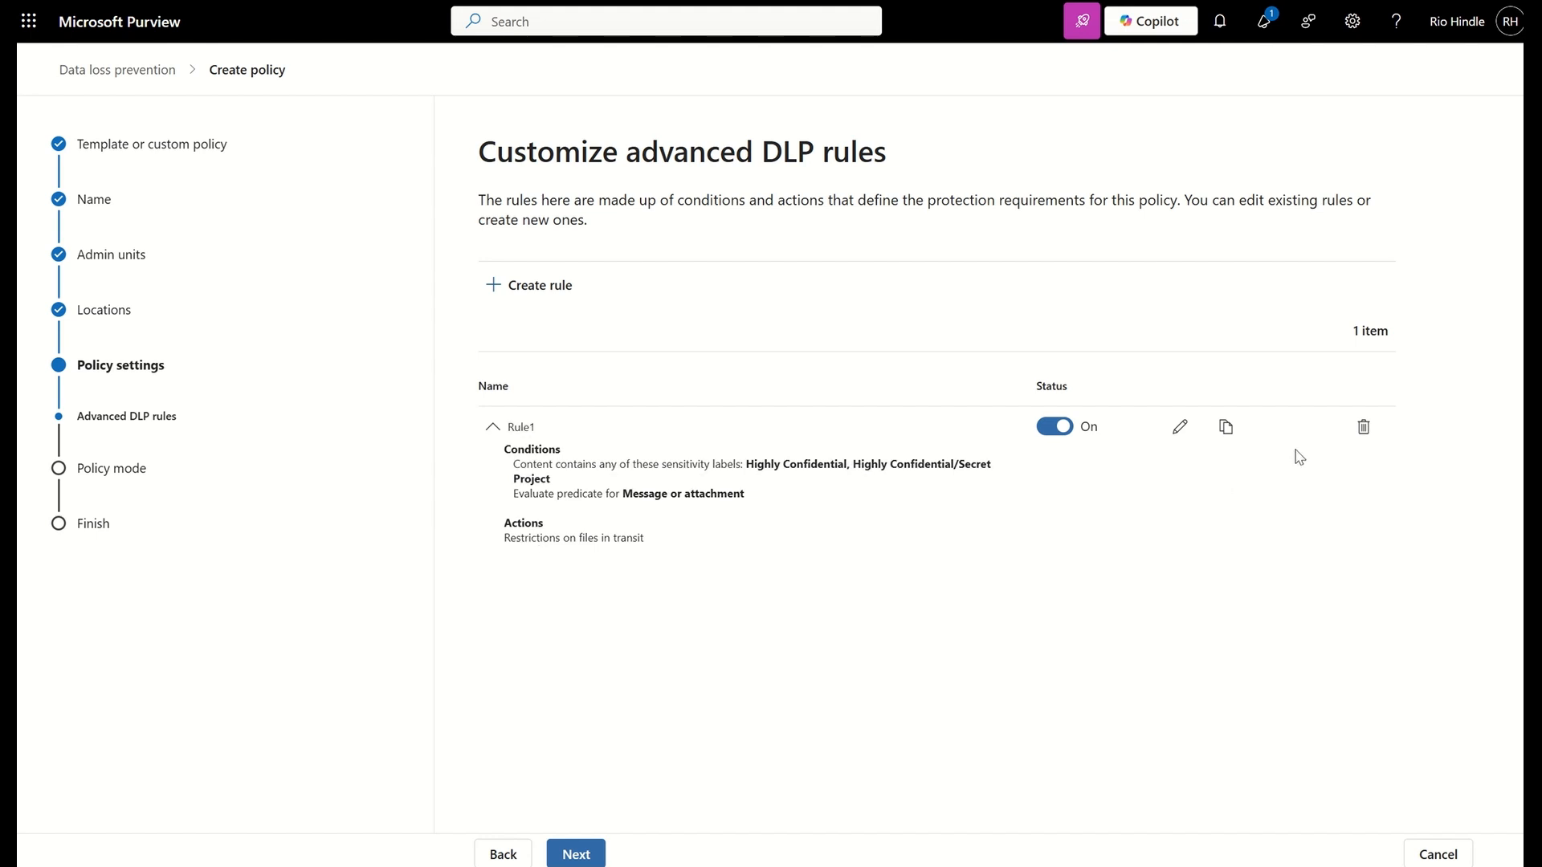
Delete the saved Copilot rule from the policy's advanced DLP rules
left_click(1351, 434)
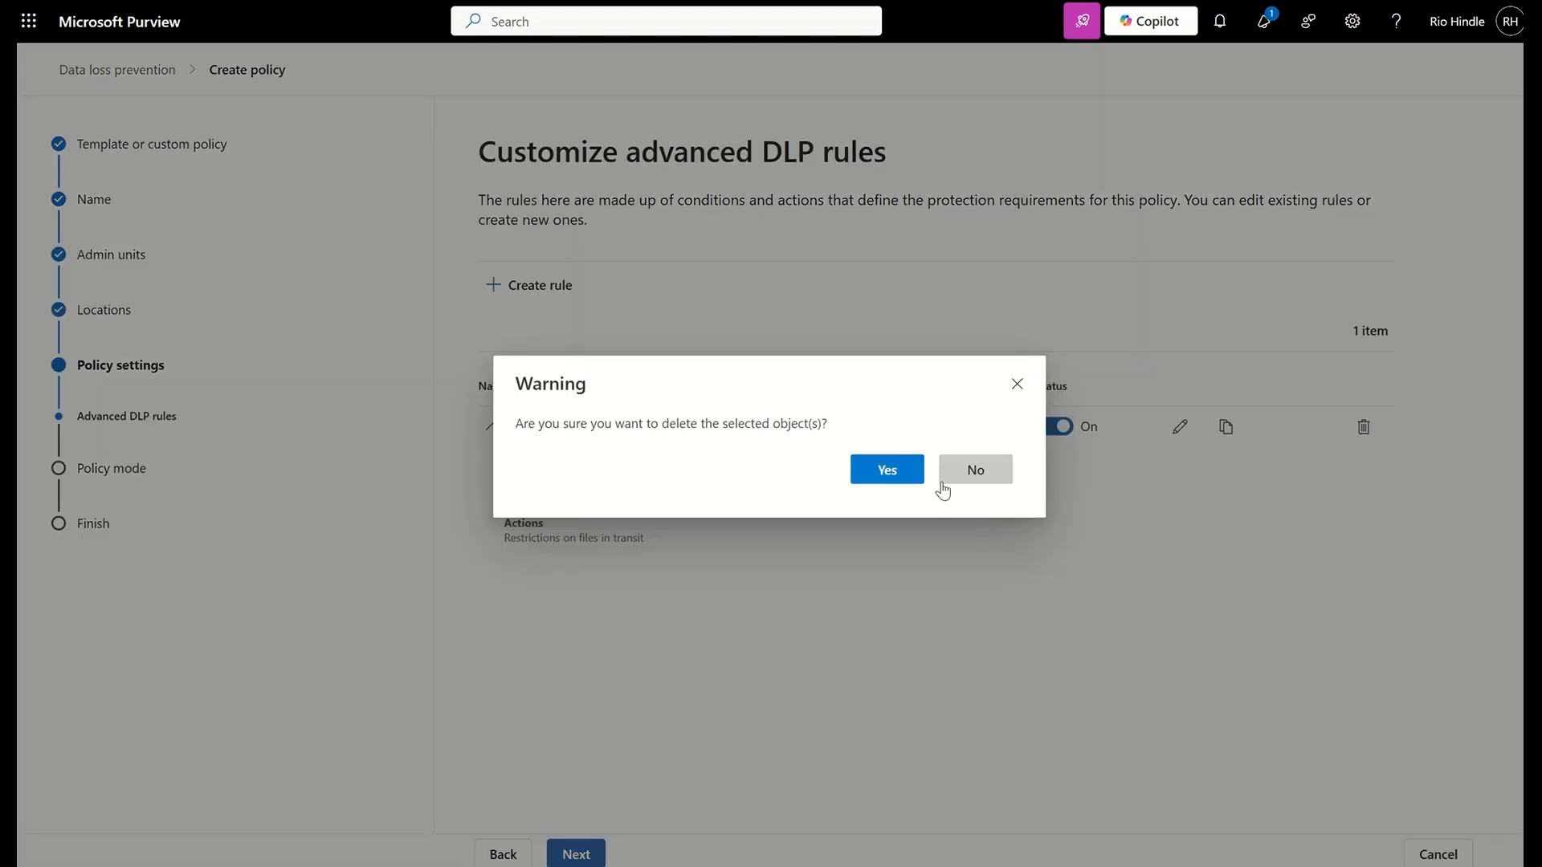
left_click(887, 480)
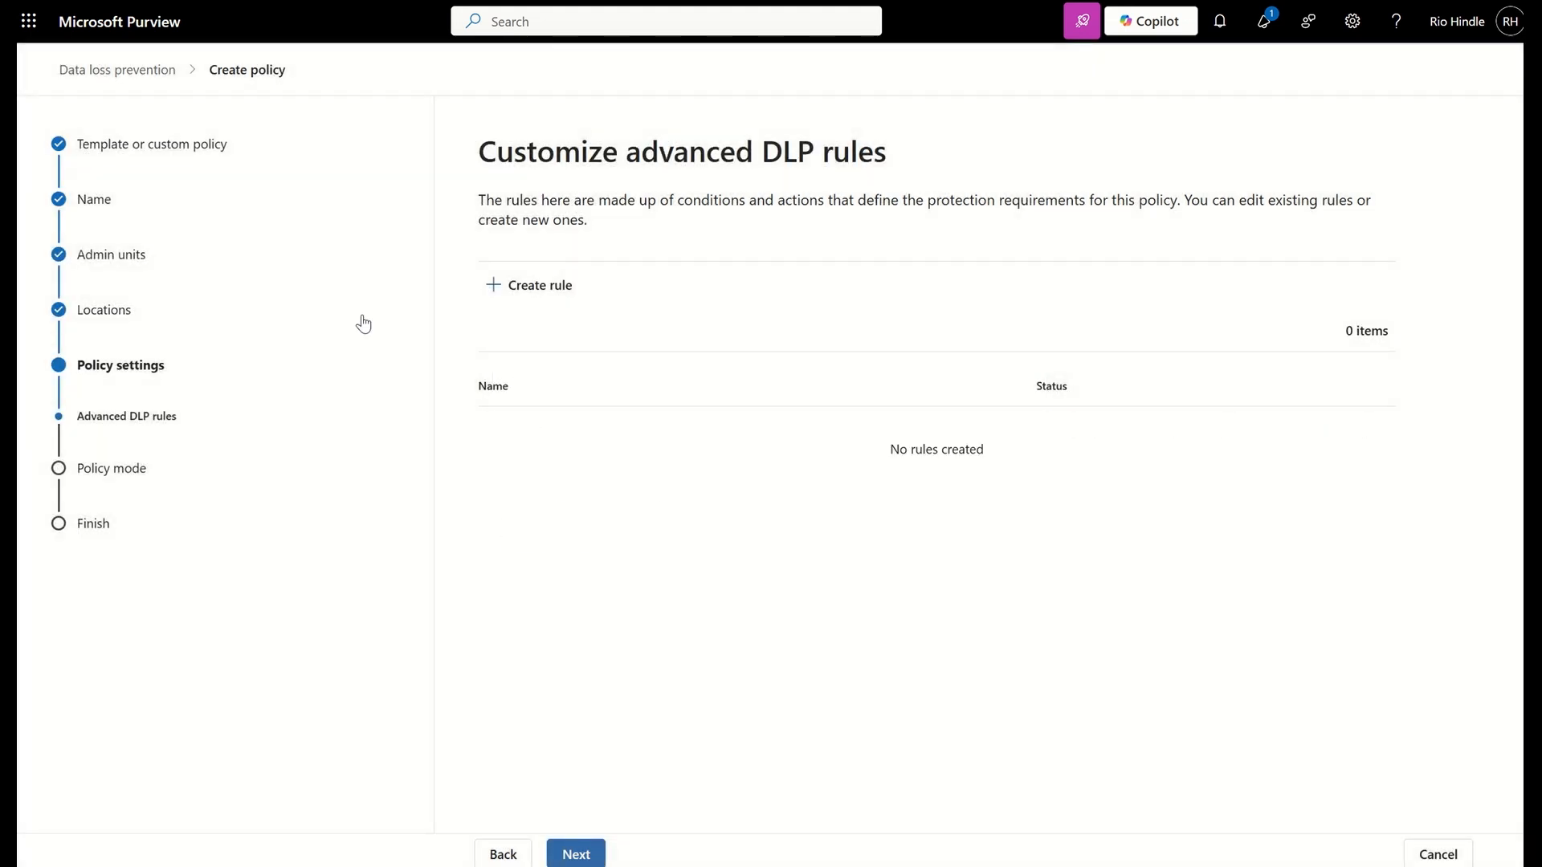
Return to the policy locations and replace Microsoft 365 Copilot (preview) with Exchange email
left_click(497, 851)
left_click(495, 851)
left_click(498, 851)
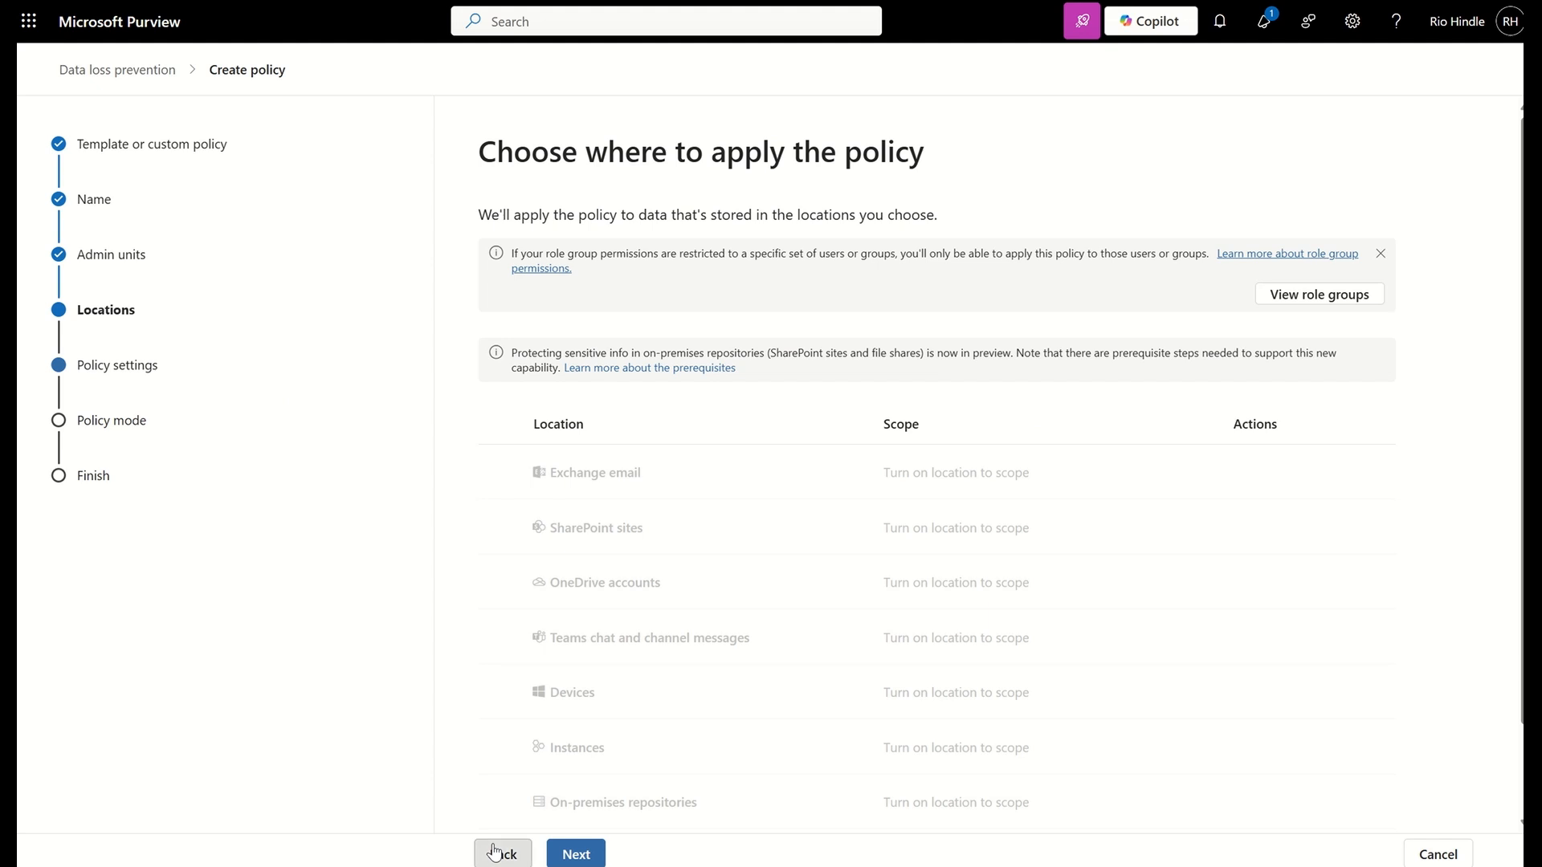
scroll(604, 739, "down", 2)
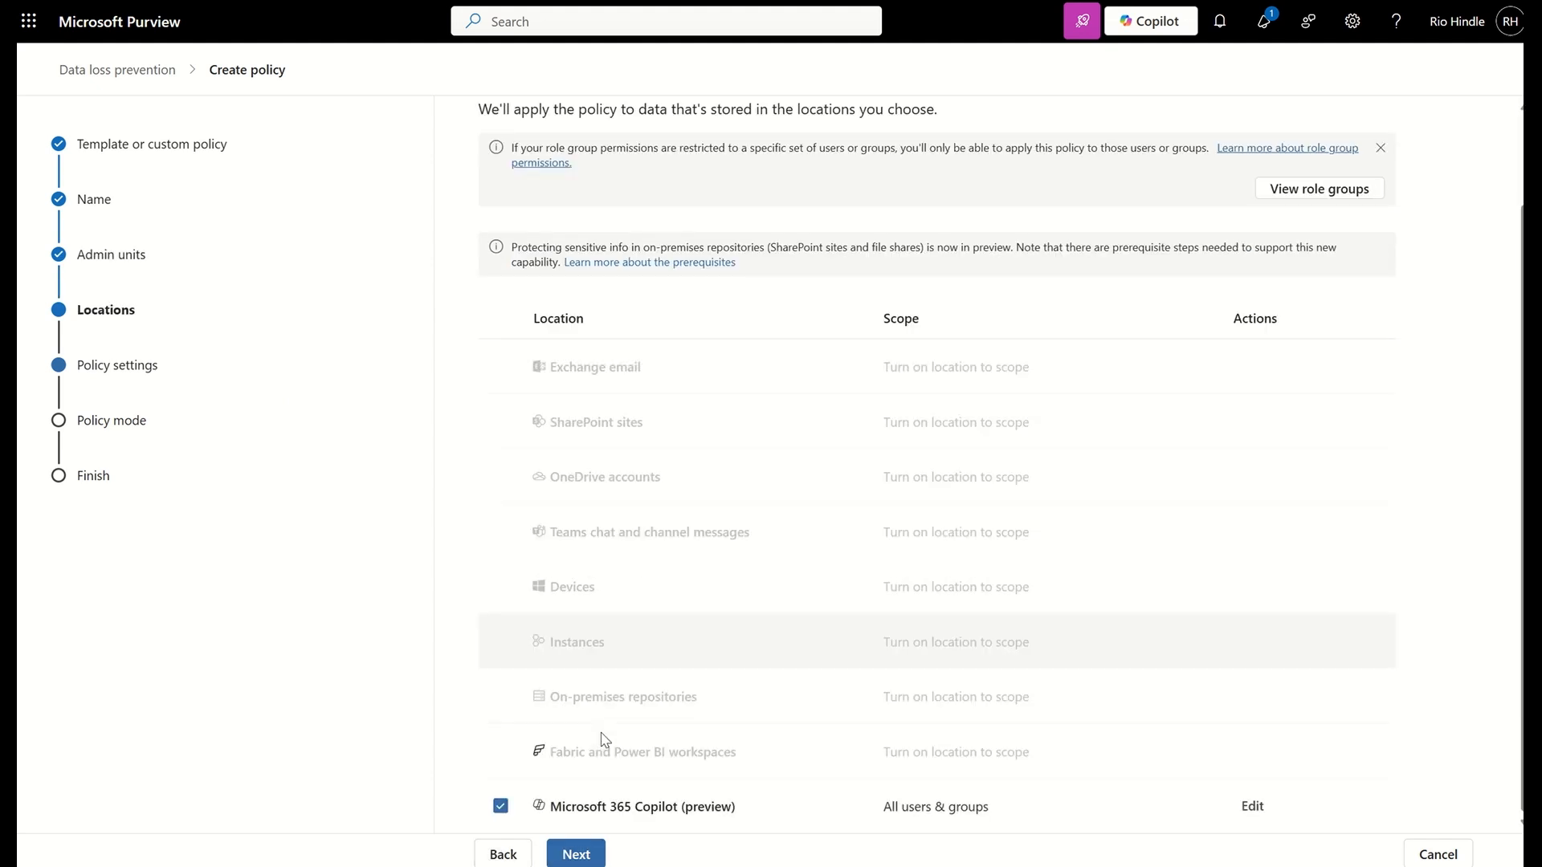
left_click(501, 806)
left_click(500, 366)
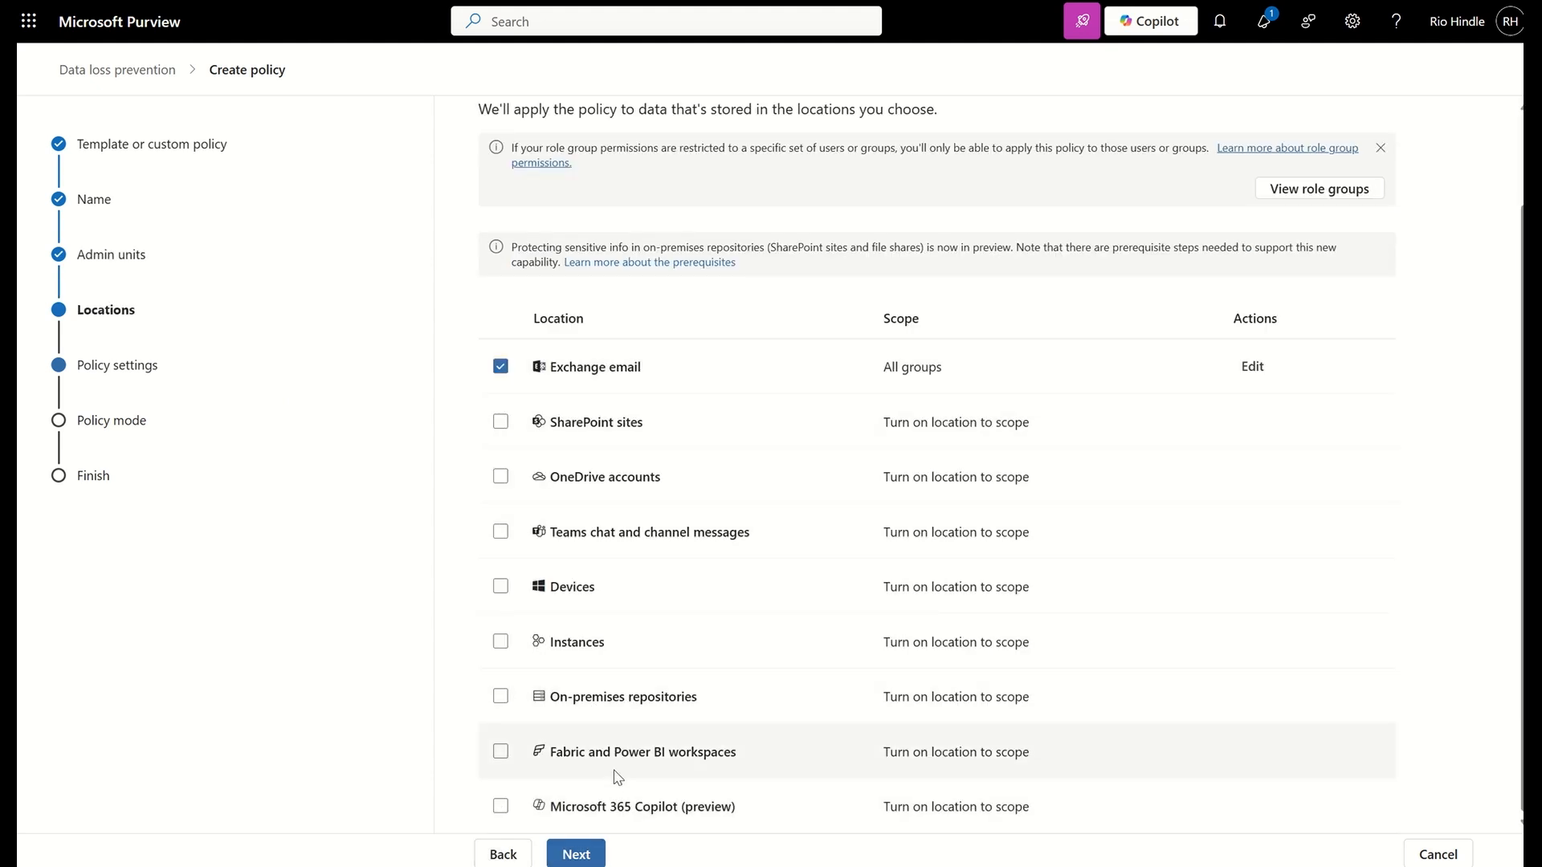
left_click(581, 853)
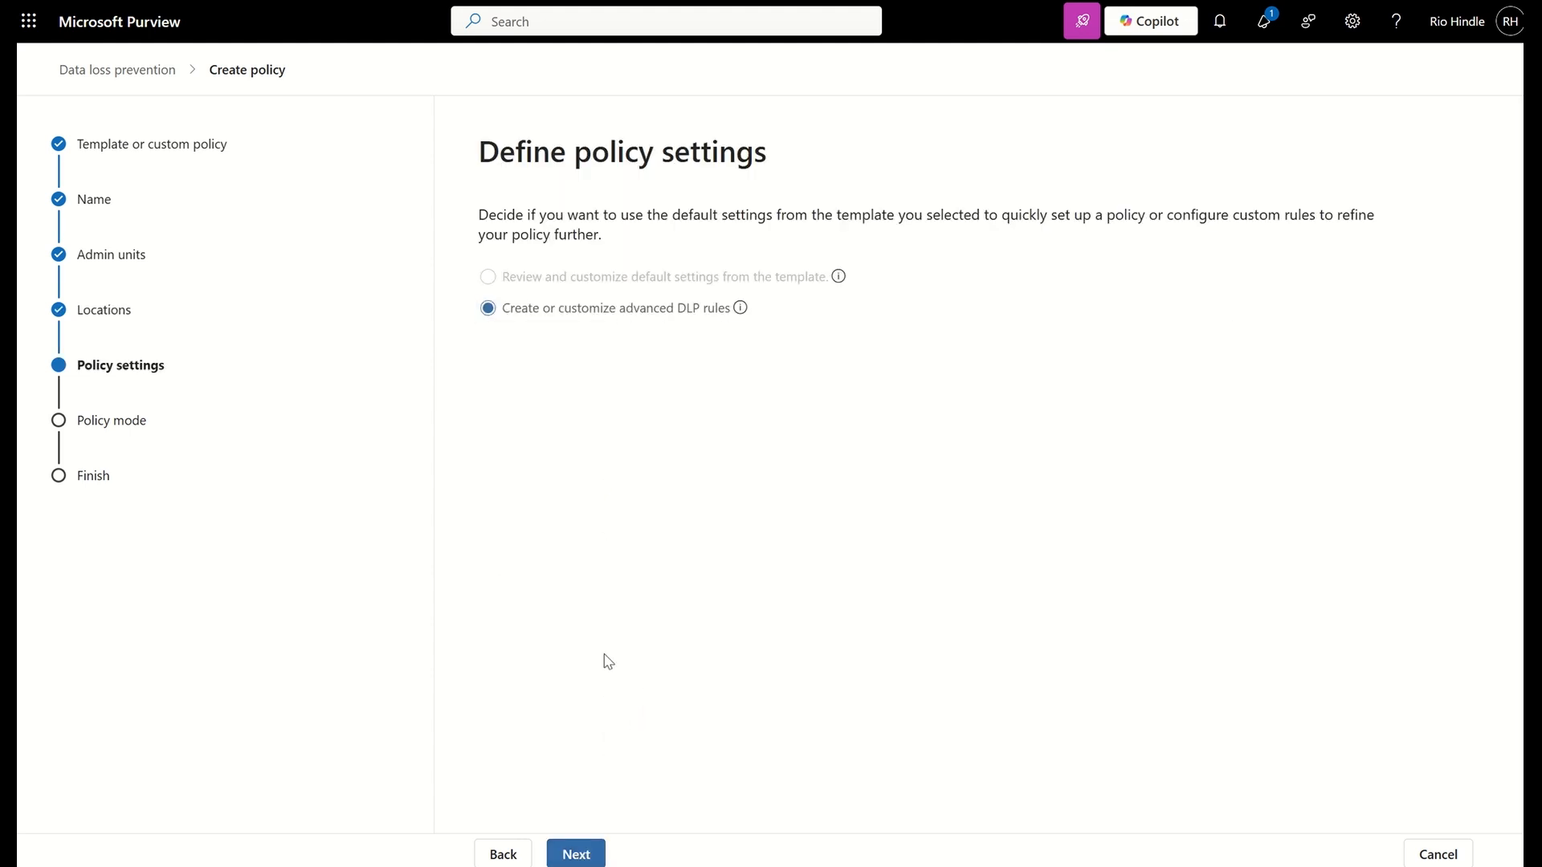
Accept the advanced DLP rules option and start a new rule named Rule1 for Exchange email
left_click(578, 853)
left_click(522, 289)
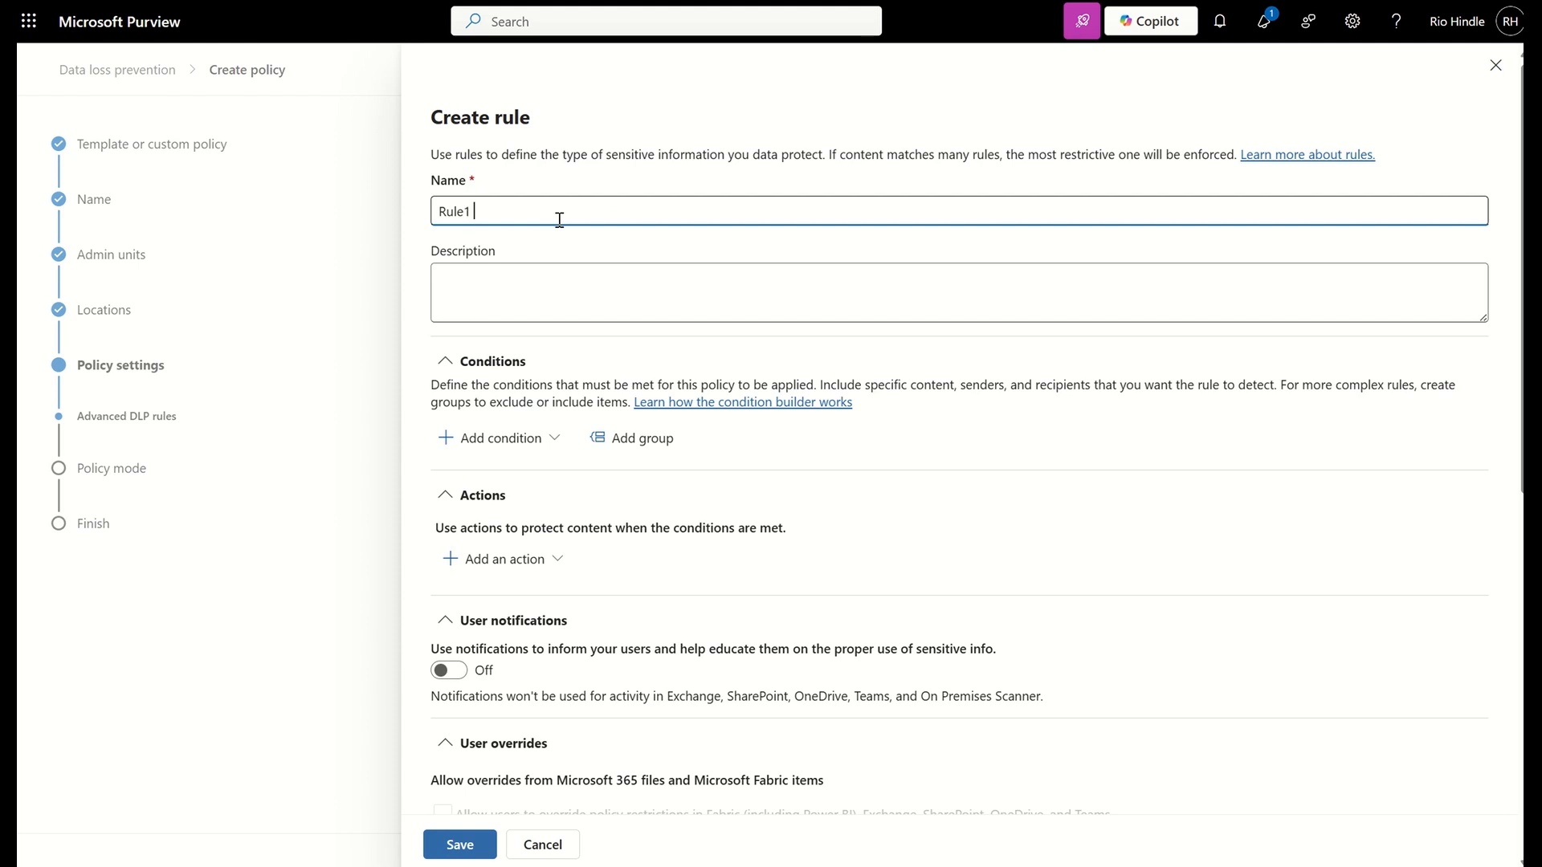
scroll(558, 226, "down", 5)
scroll(486, 207, "up", 2)
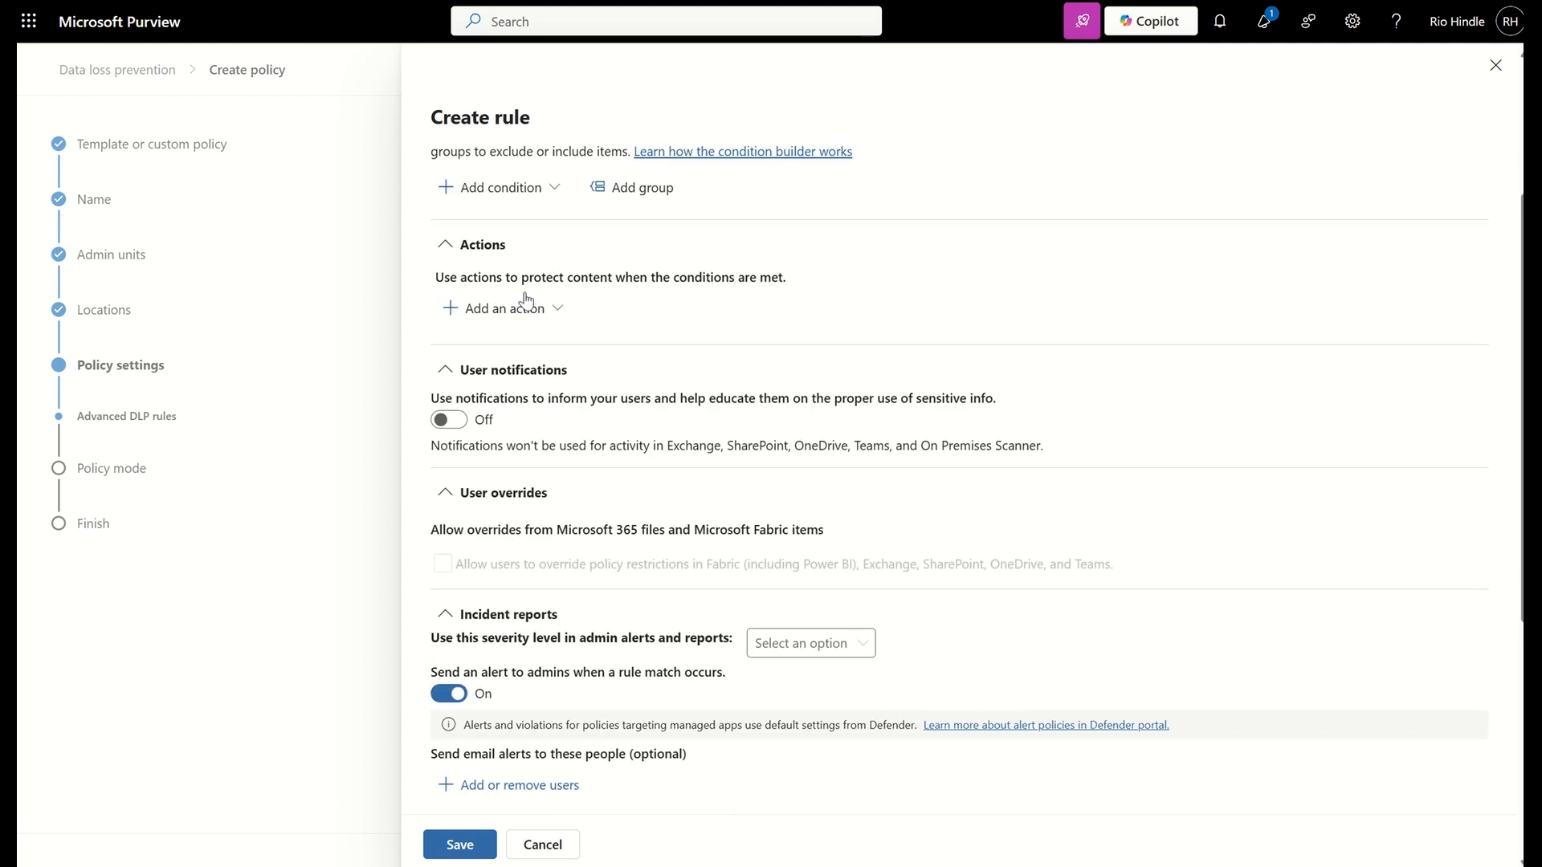
Add a Content contains condition to the Exchange rule with the Highly Confidential and Highly Confidential/Secret Project sensitivity labels
left_click(487, 205)
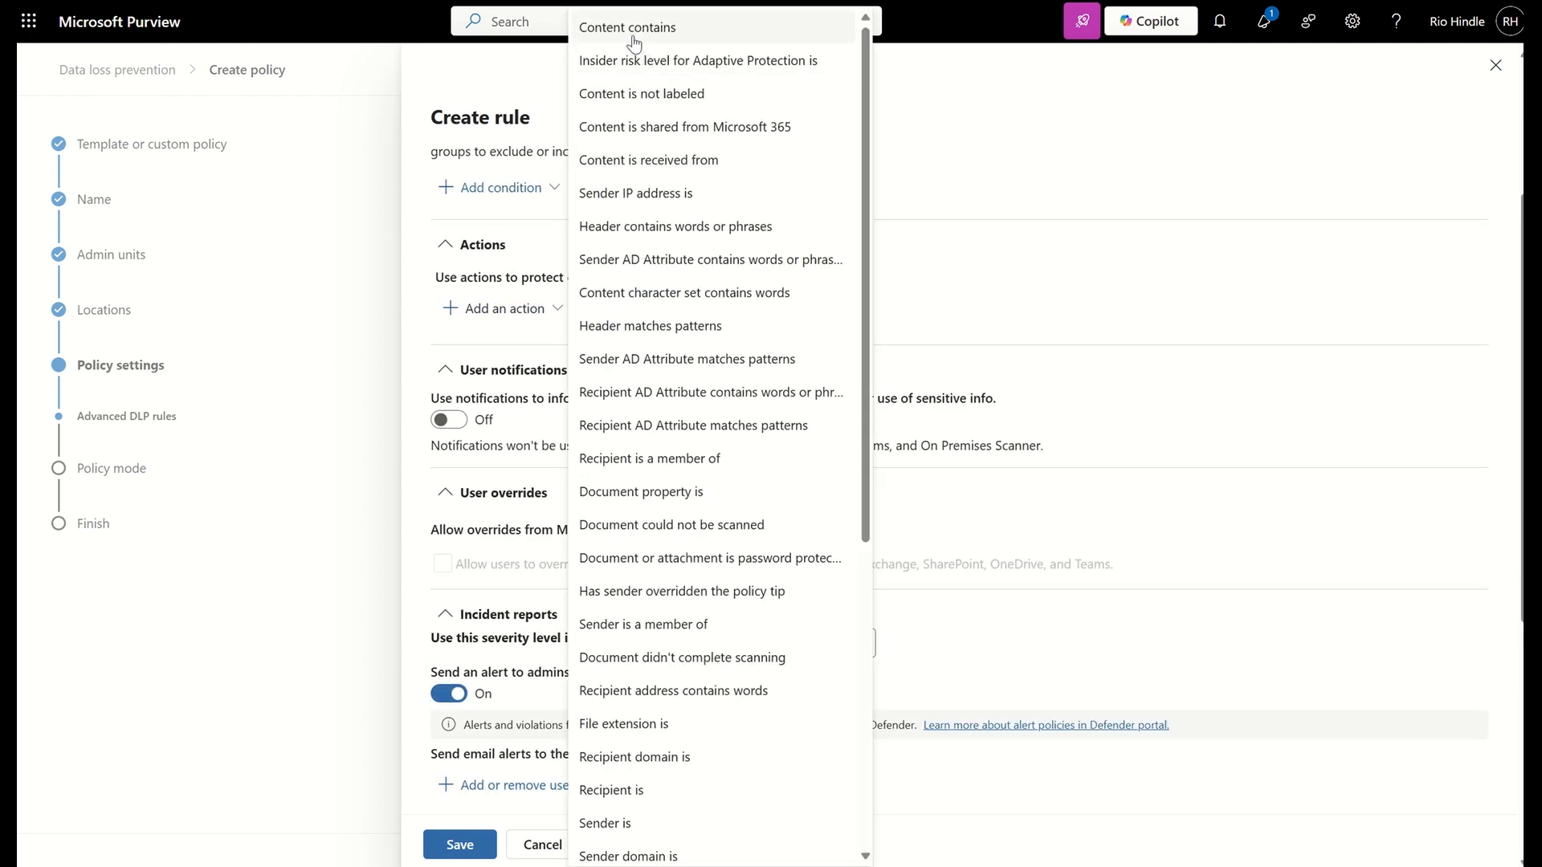
left_click(653, 27)
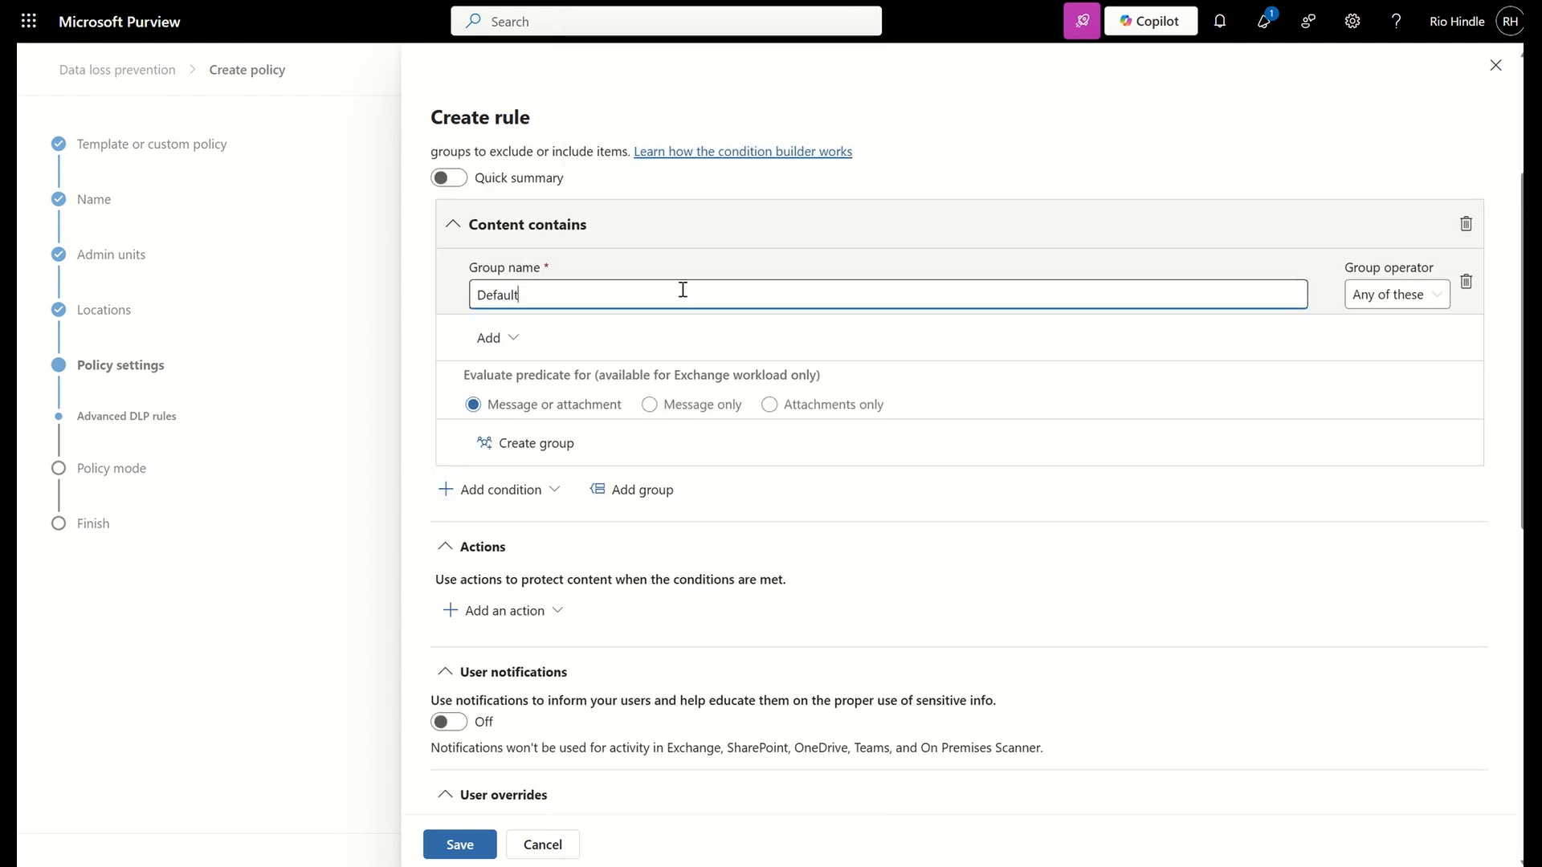
left_click(490, 347)
left_click(546, 415)
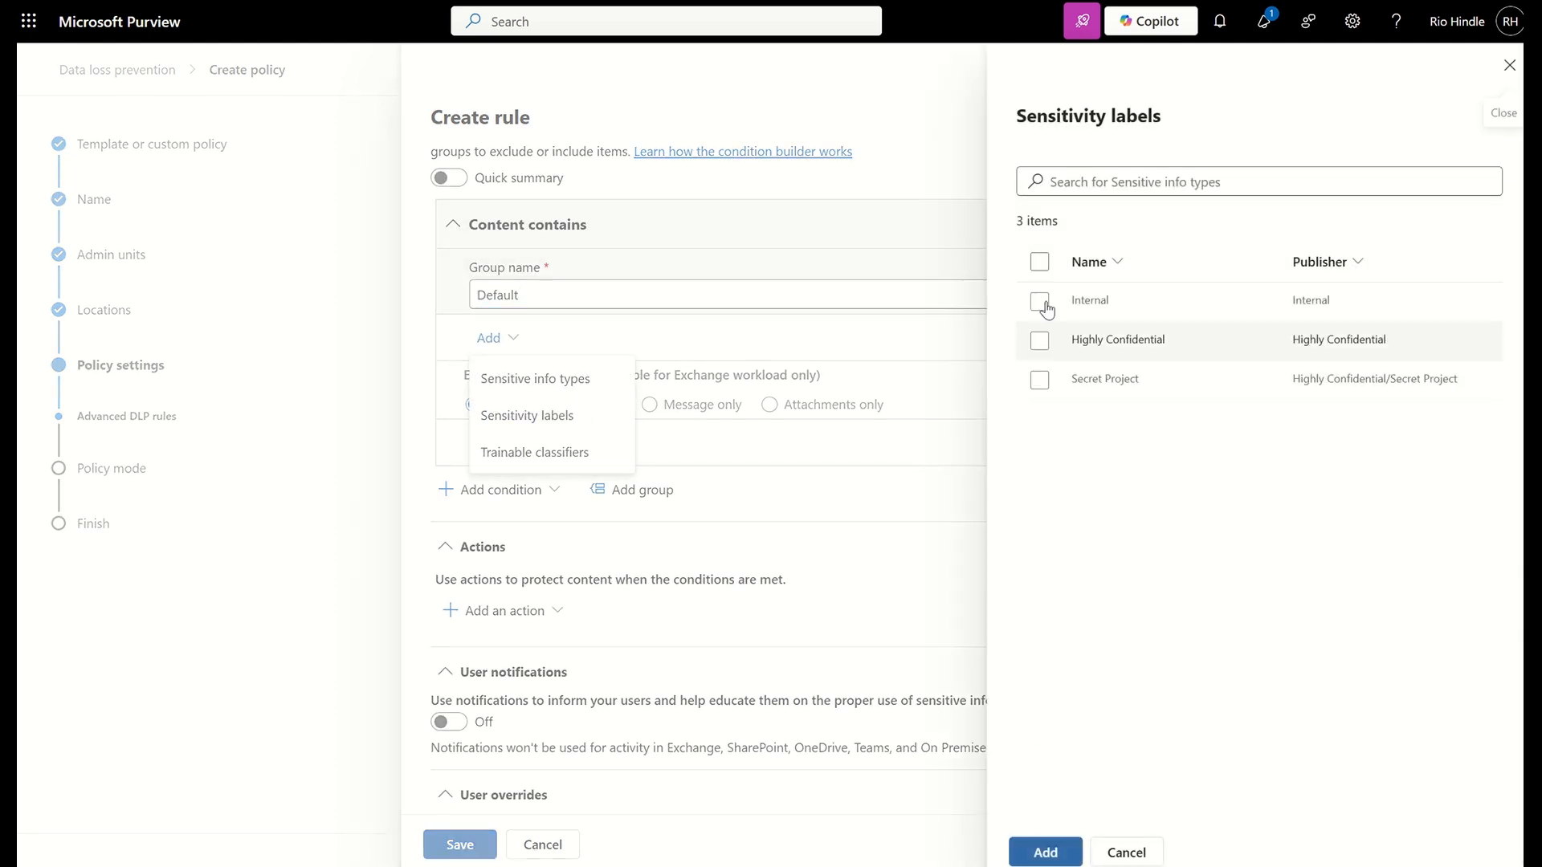
left_click(1039, 340)
left_click(1039, 380)
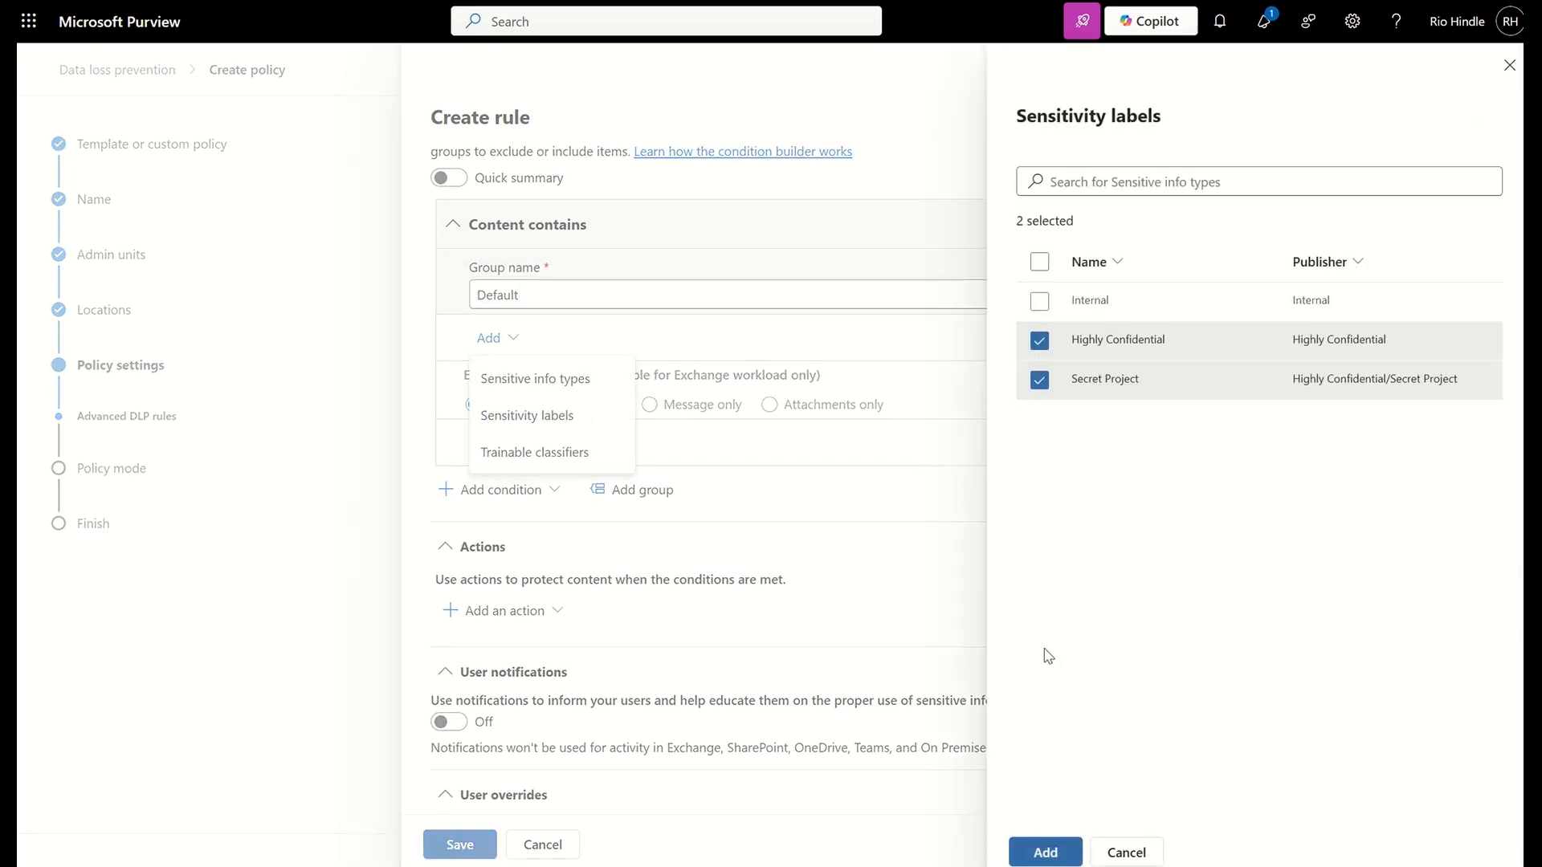
left_click(1043, 850)
Add the condition Content is shared from Microsoft 365, set to "with people outside my organization"
scroll(562, 559, "down", 2)
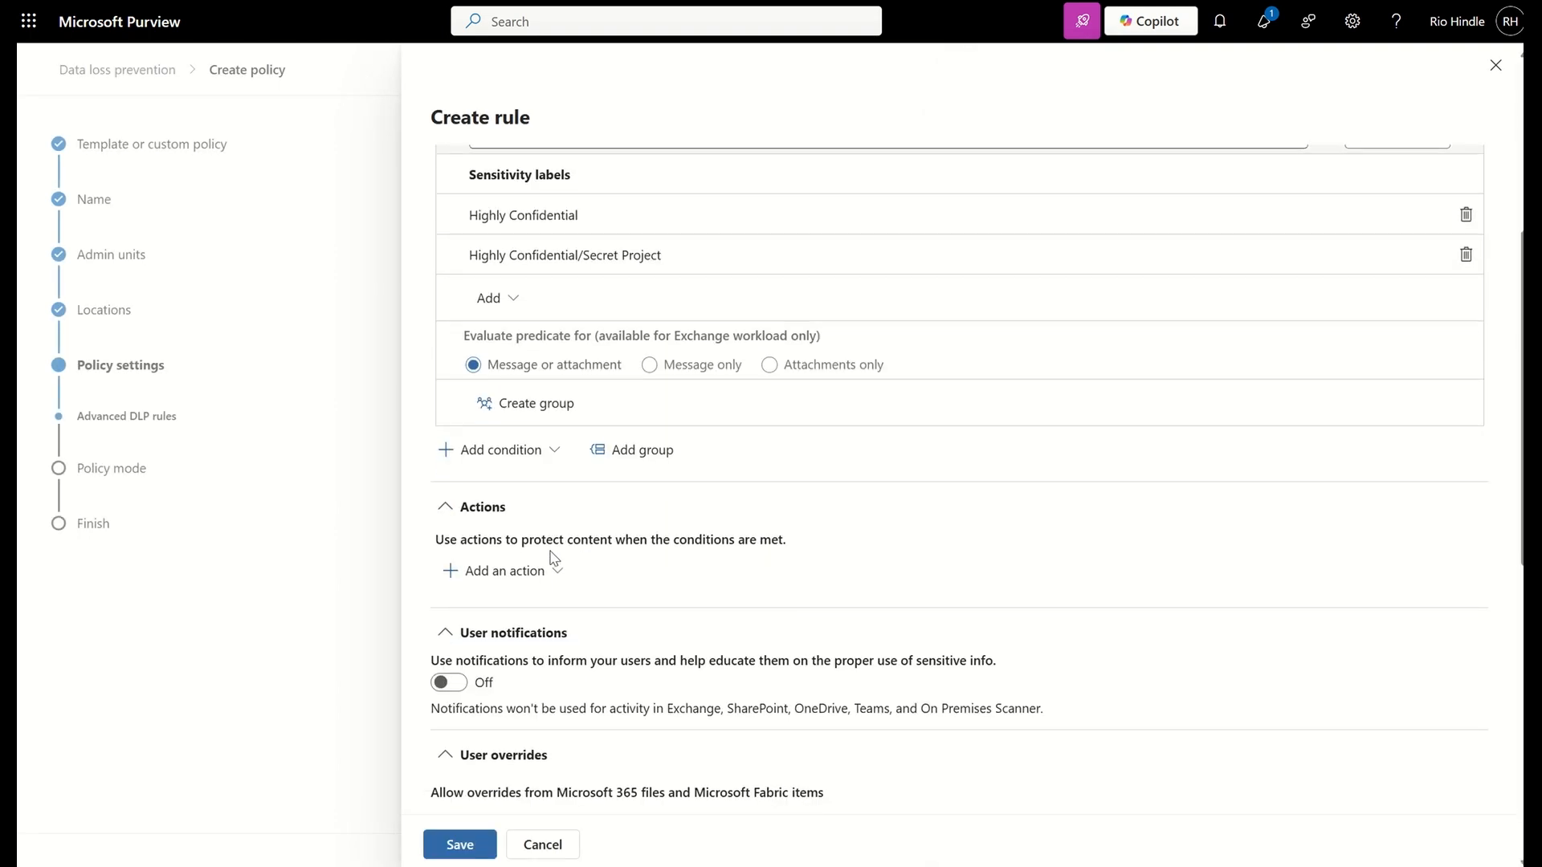
left_click(504, 458)
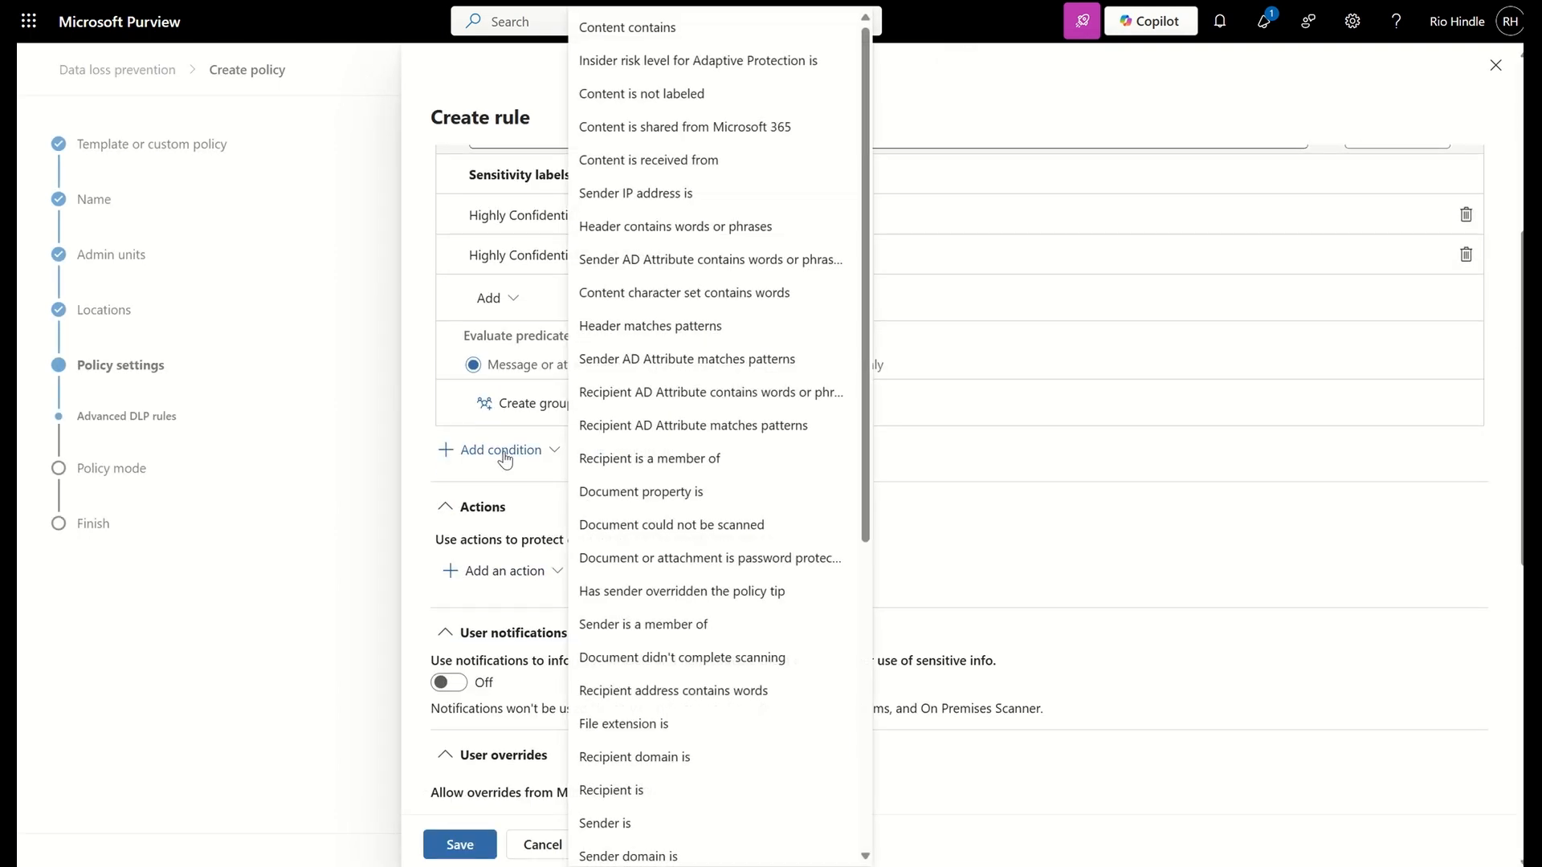
left_click(711, 135)
scroll(596, 486, "down", 1)
left_click(630, 543)
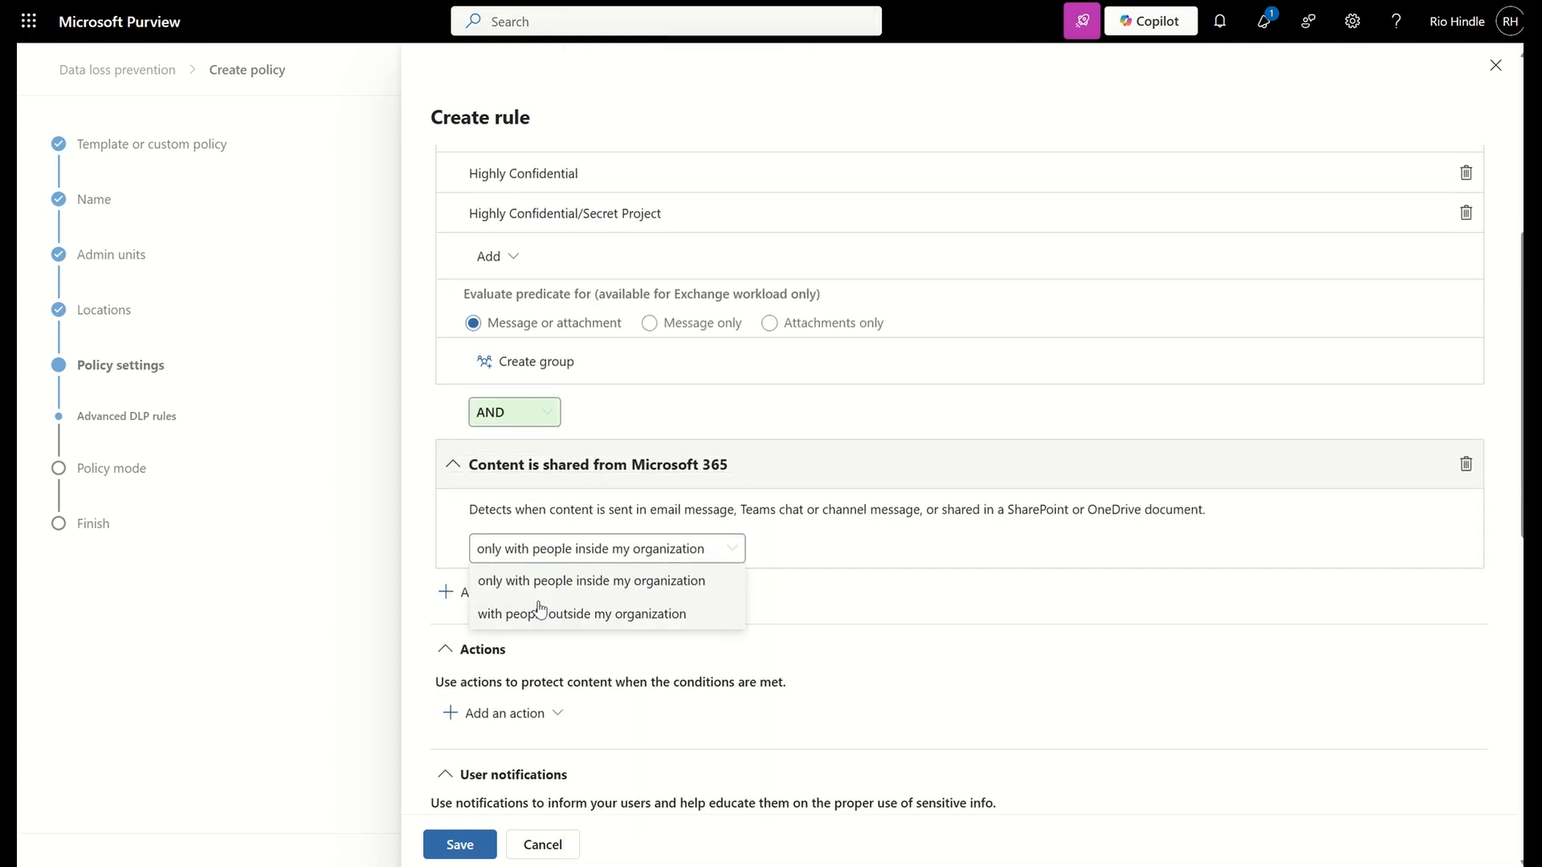
left_click(585, 609)
Add the action to restrict access or encrypt content in Microsoft 365 locations, set it to block everyone, and save the rule
scroll(542, 608, "down", 2)
left_click(503, 635)
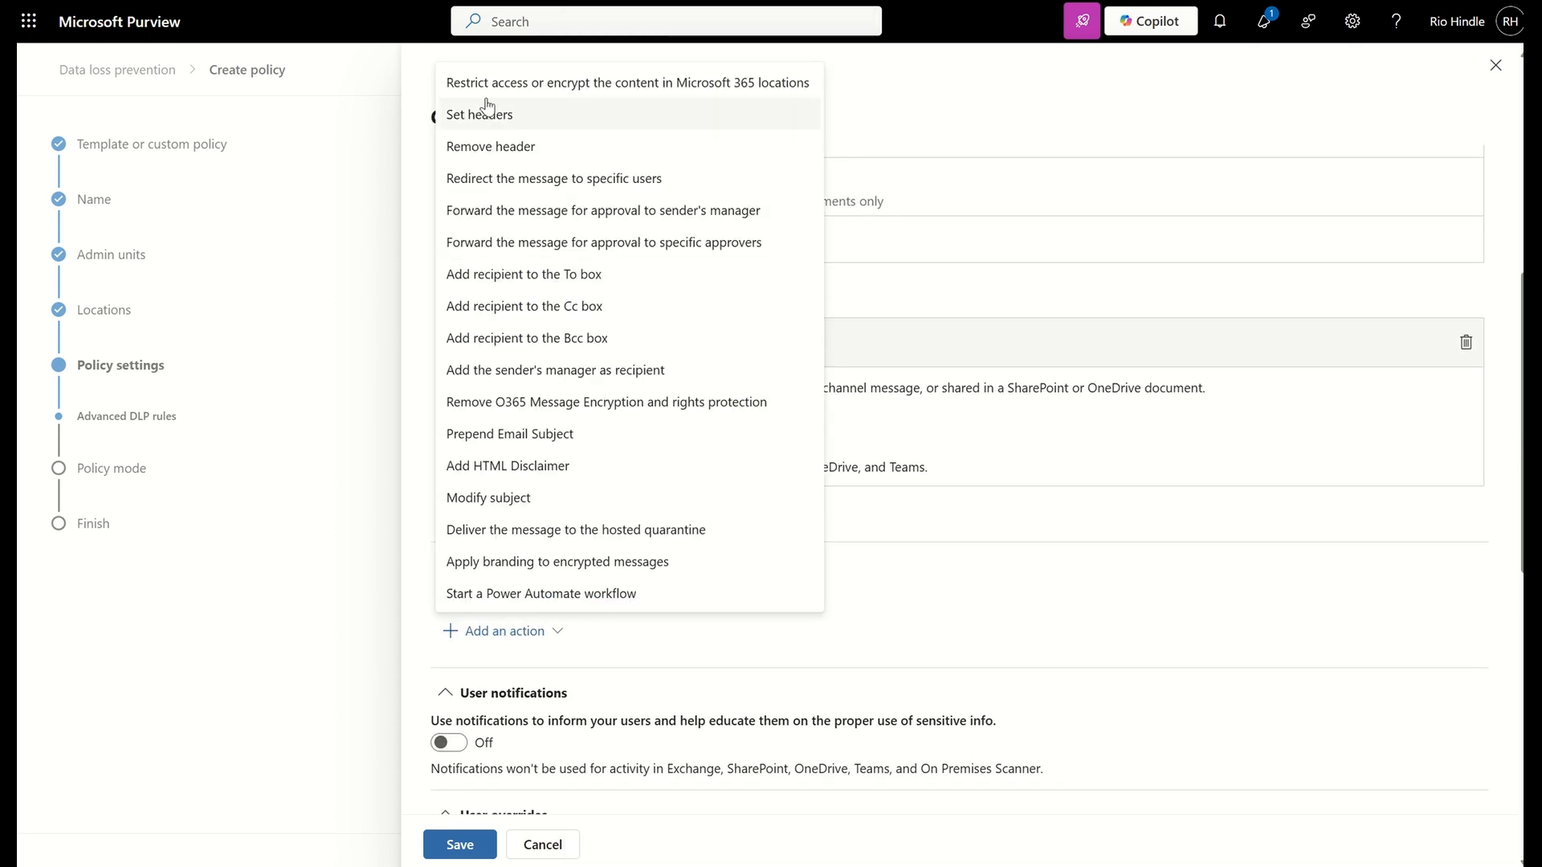
left_click(626, 82)
scroll(726, 485, "down", 3)
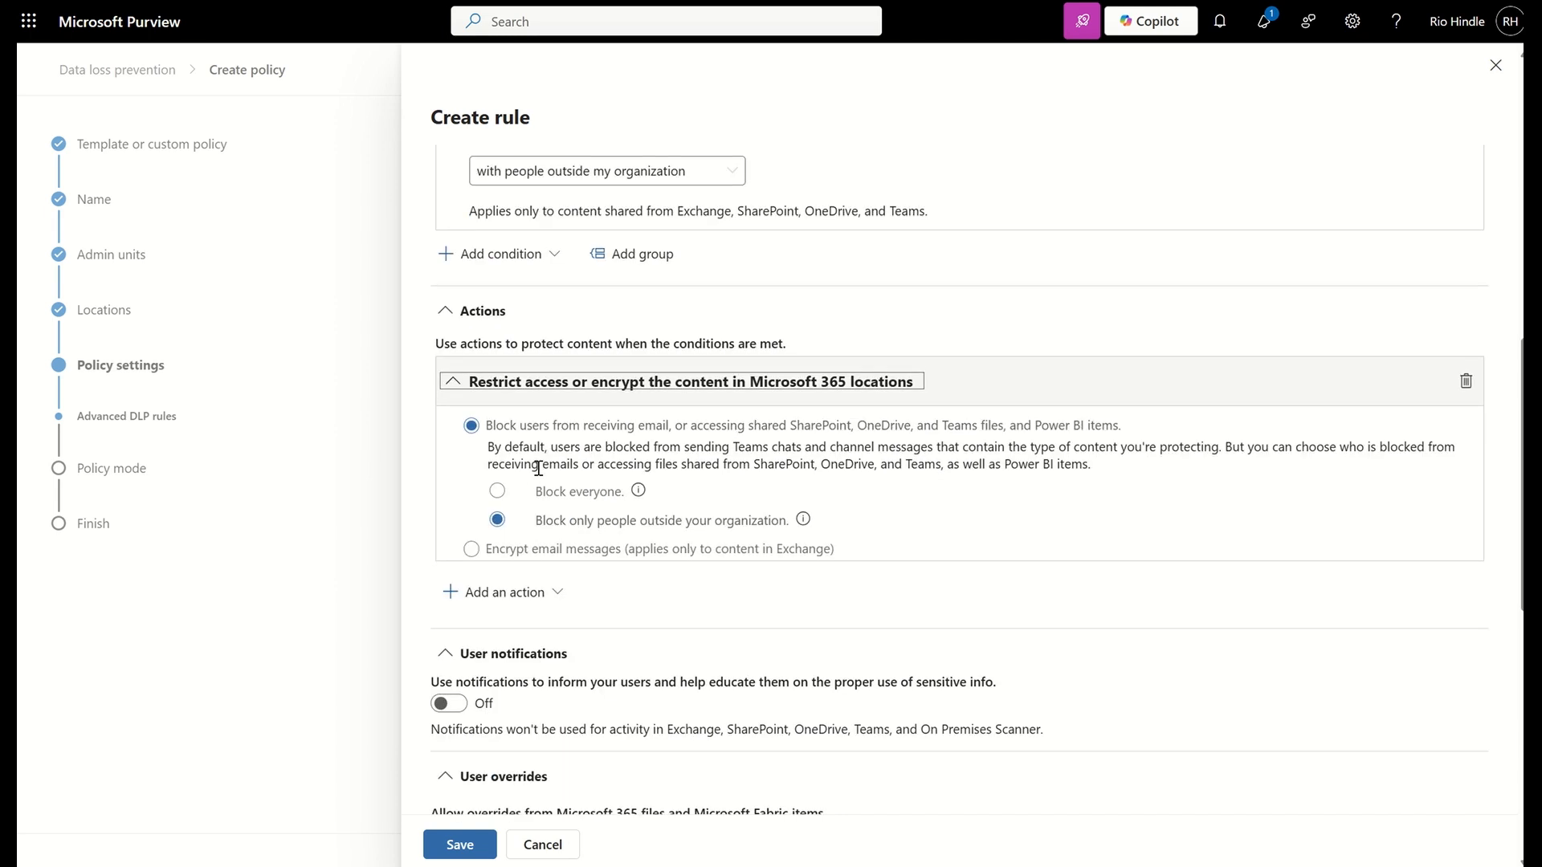
left_click(521, 492)
scroll(616, 510, "down", 3)
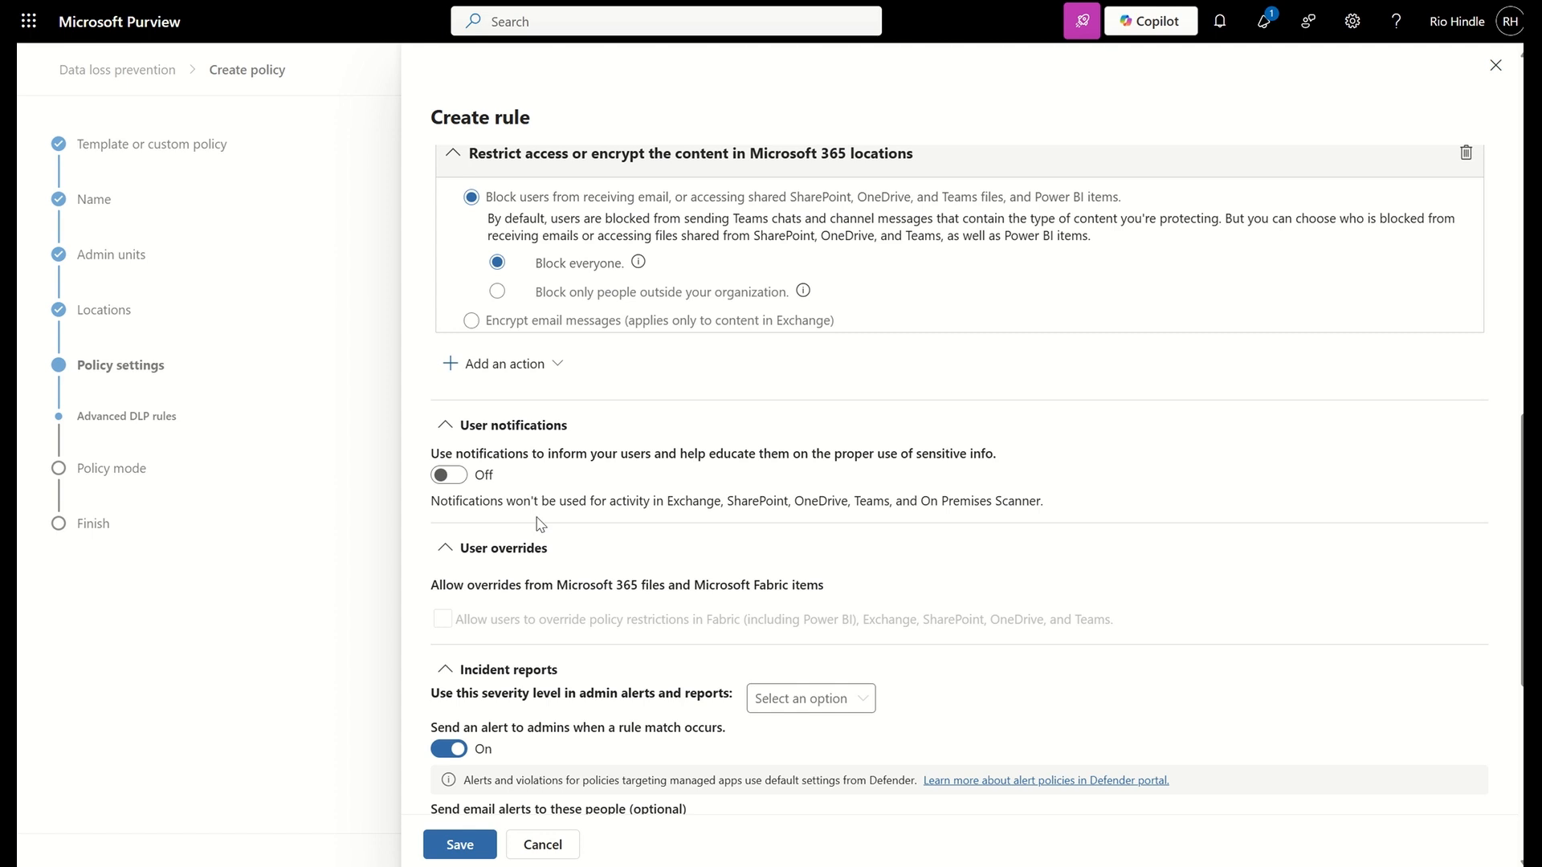
scroll(538, 523, "down", 5)
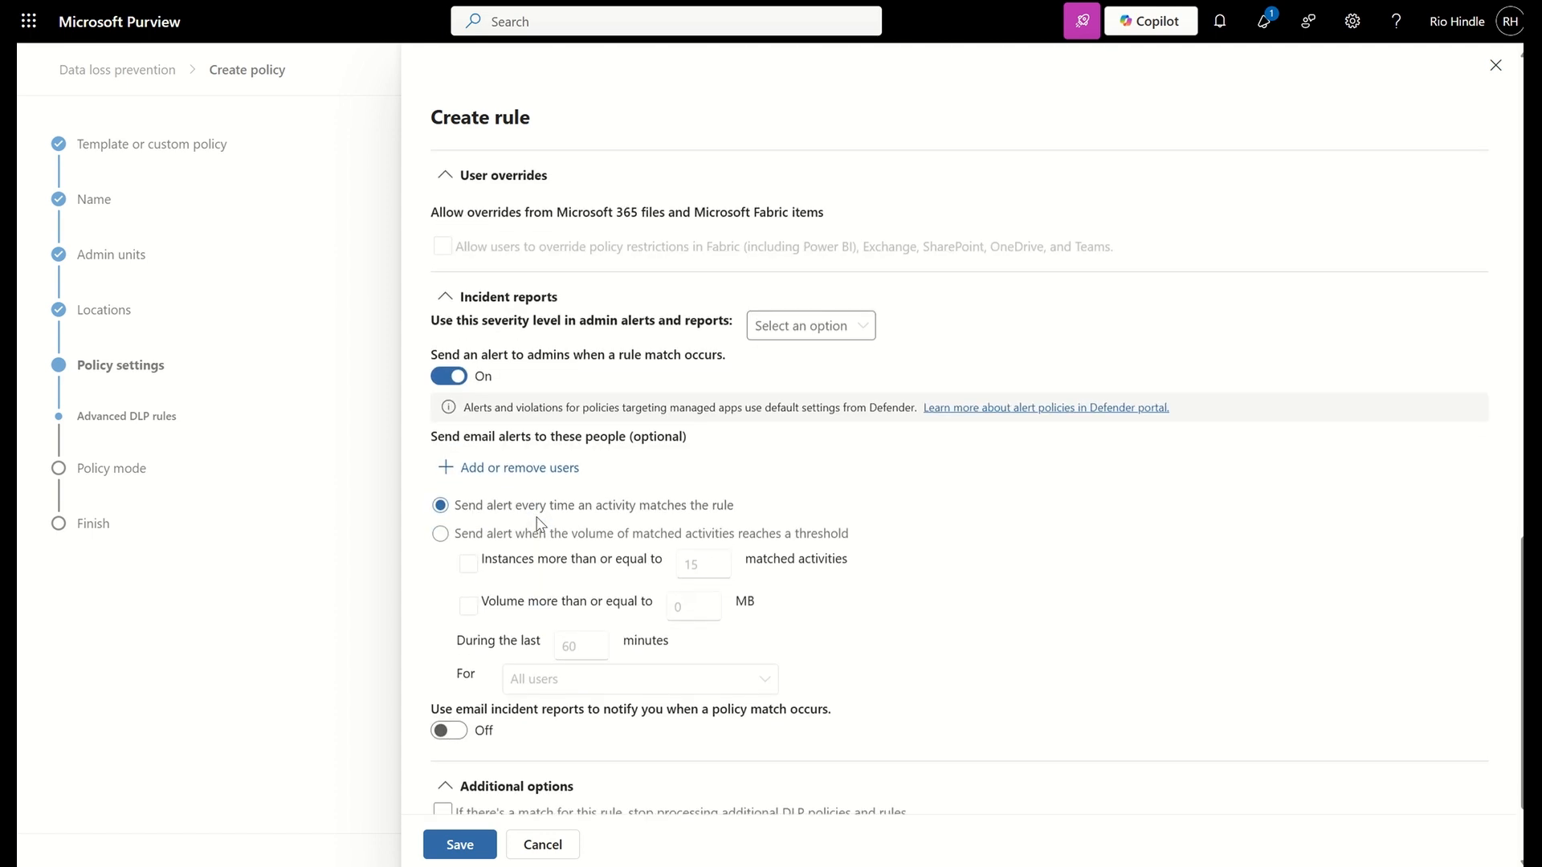
left_click(461, 845)
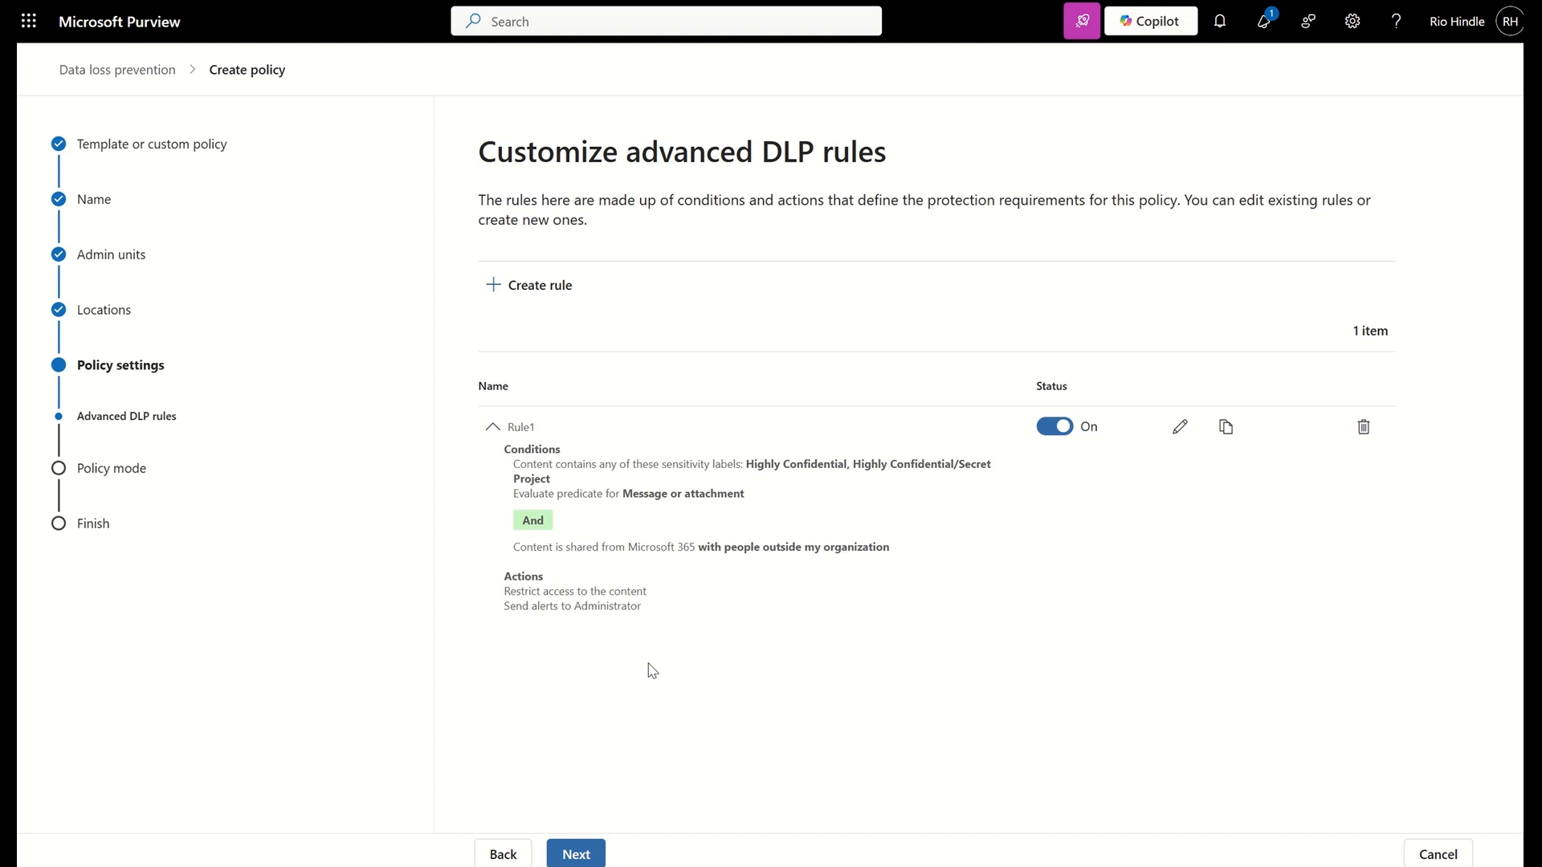
Delete the saved Exchange rule from the policy's advanced DLP rules
left_click(1363, 426)
left_click(902, 475)
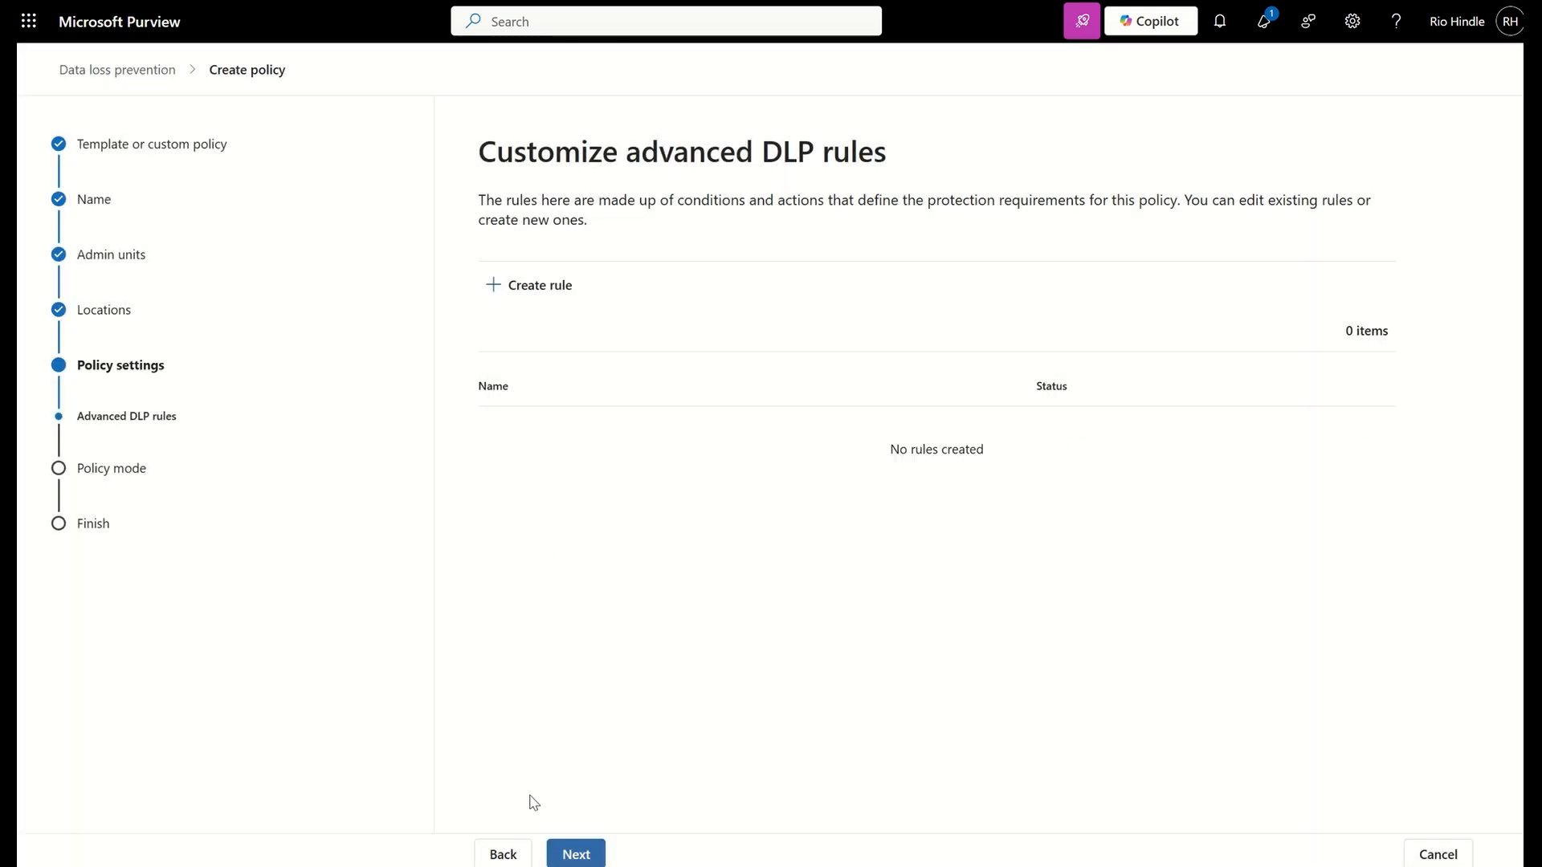
Return to the policy locations and replace Exchange email with Devices
left_click(503, 854)
left_click(504, 854)
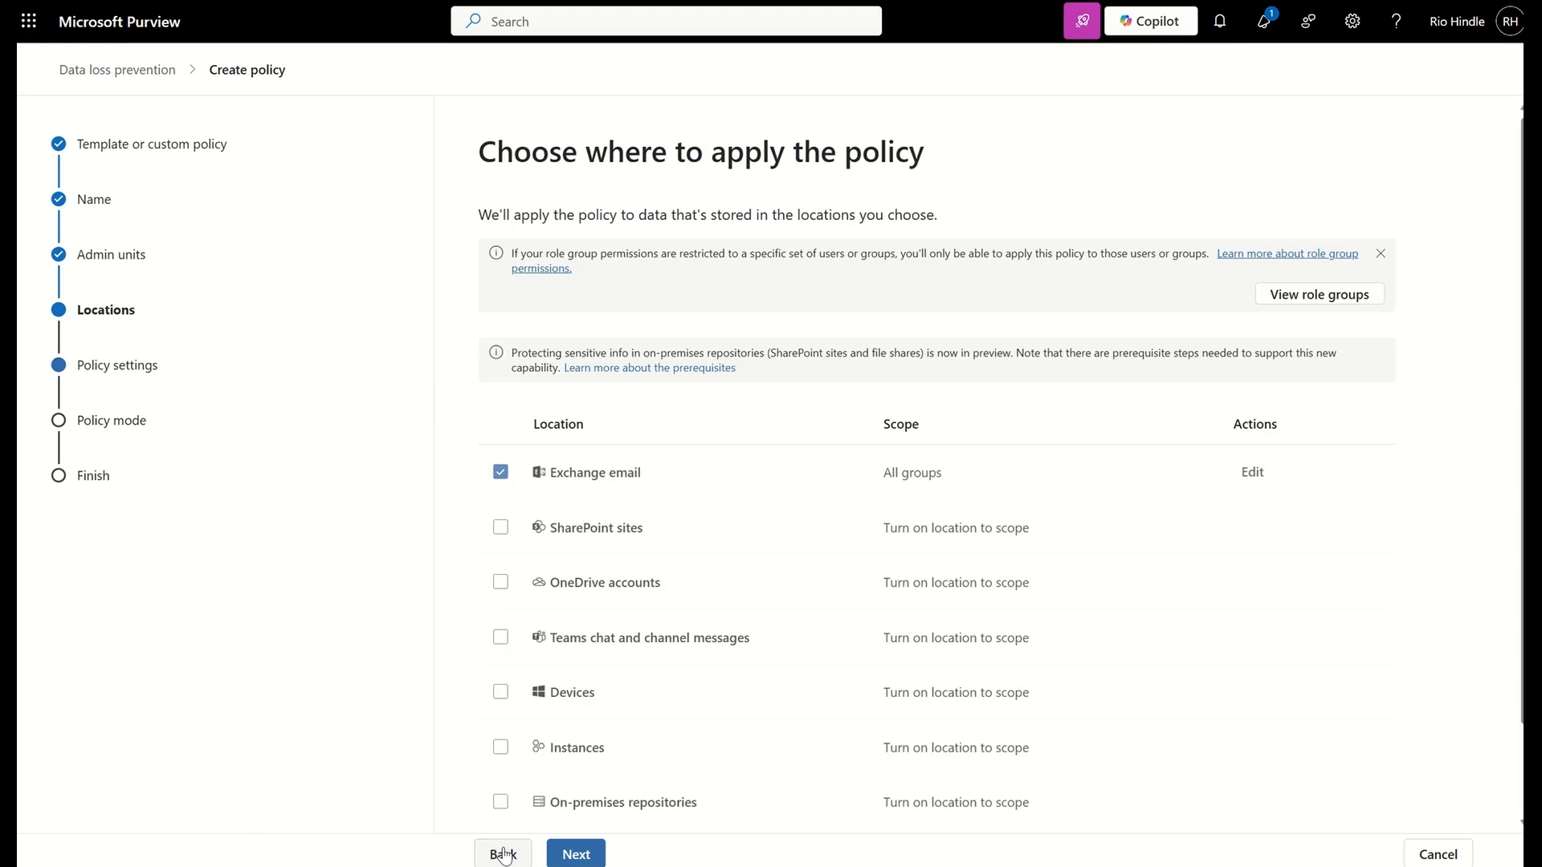
left_click(500, 472)
left_click(500, 691)
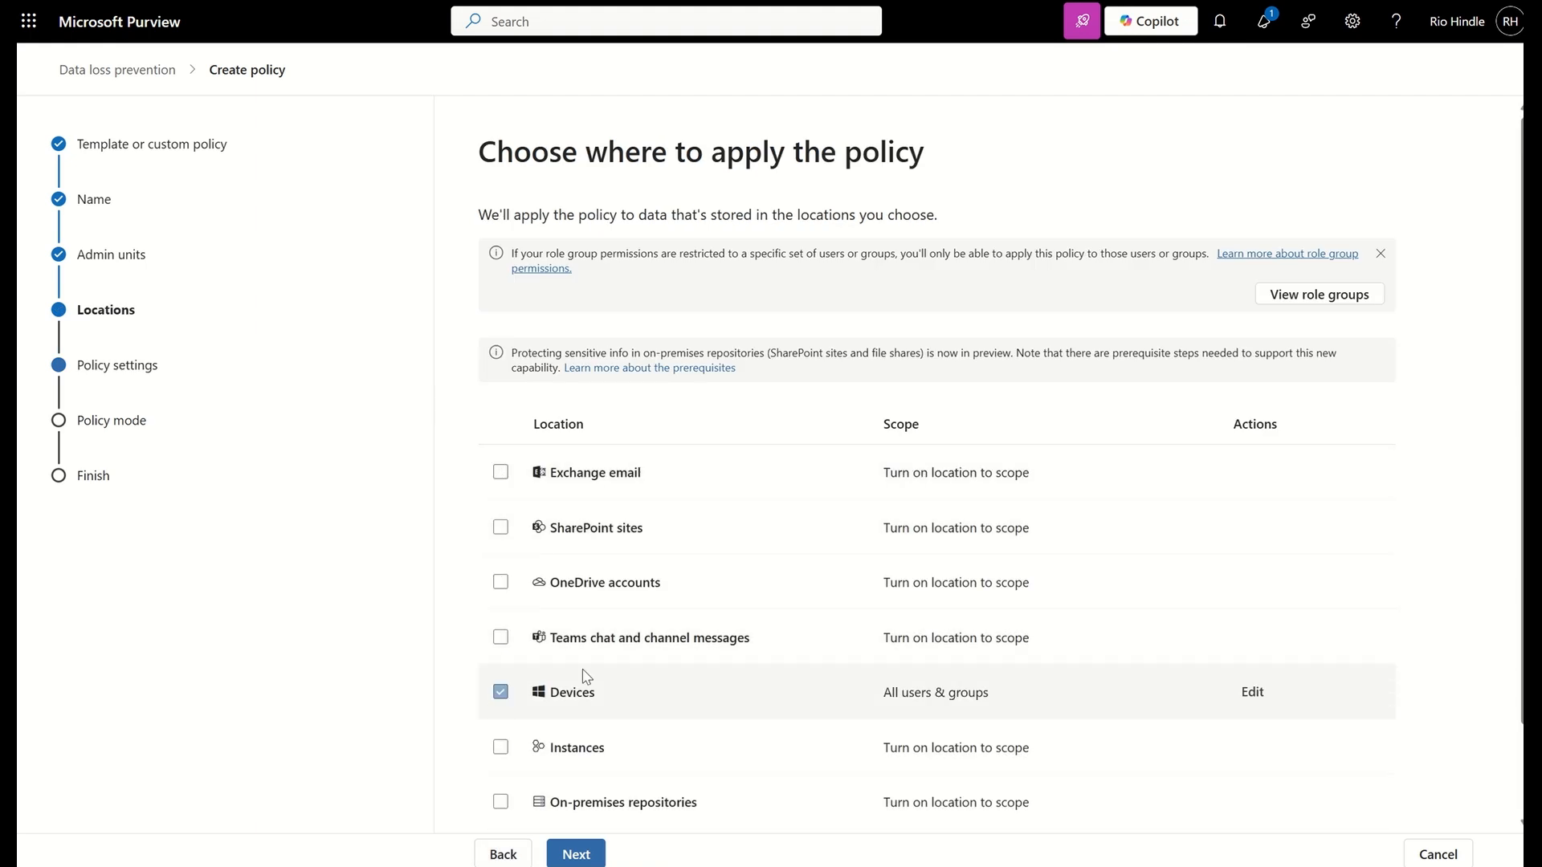
left_click(577, 854)
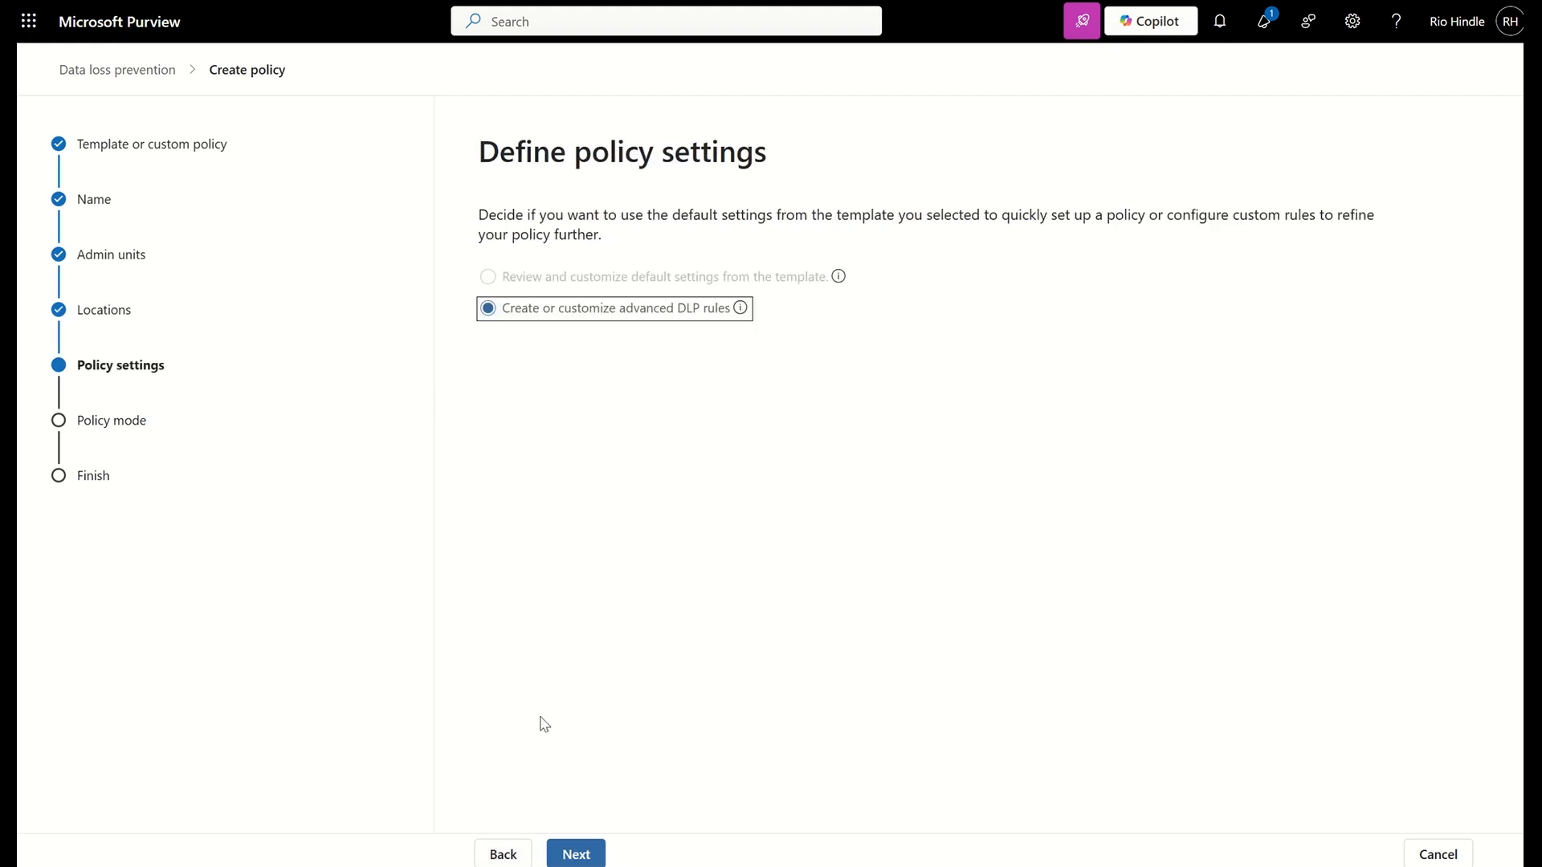
Accept the advanced DLP rules option and start a new rule named Rule1 for Devices
left_click(582, 849)
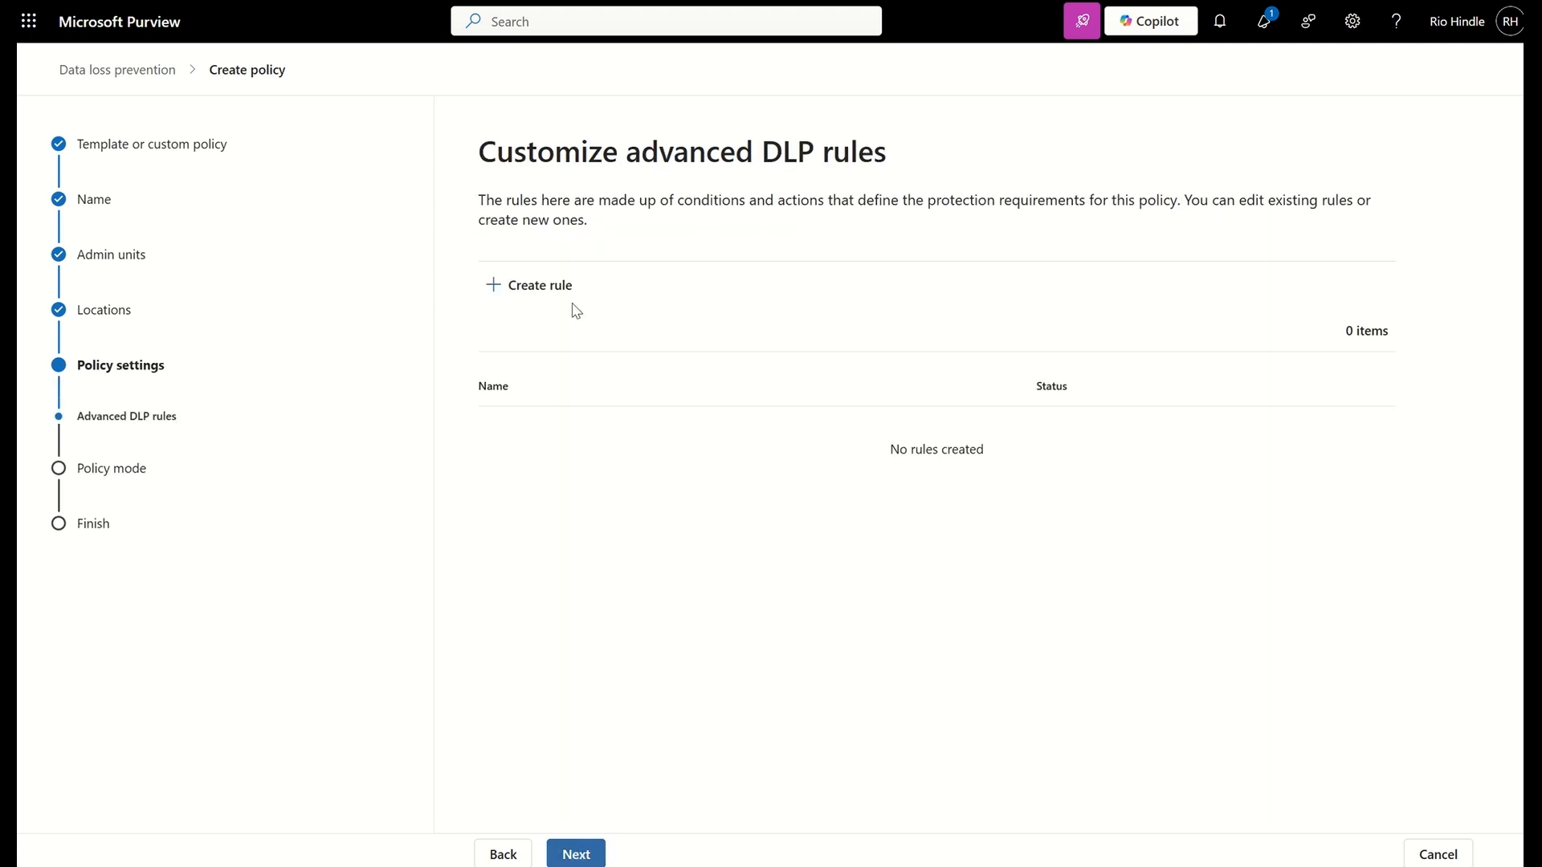
left_click(557, 297)
left_click(515, 206)
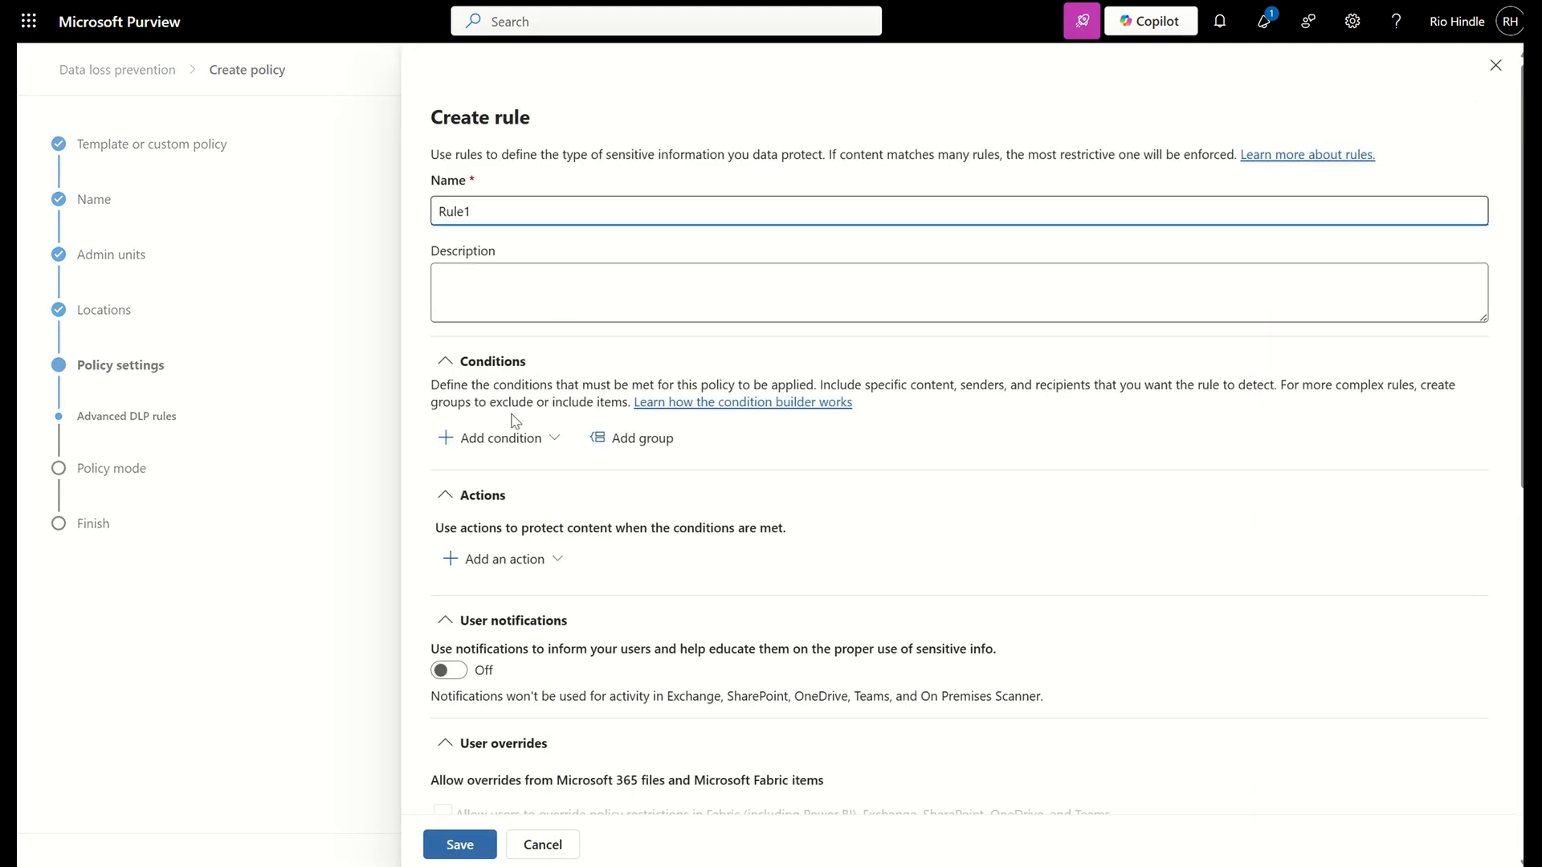
Add a Content contains condition to Rule1 that detects the Credit Card Number sensitive info type
left_click(501, 437)
left_click(608, 452)
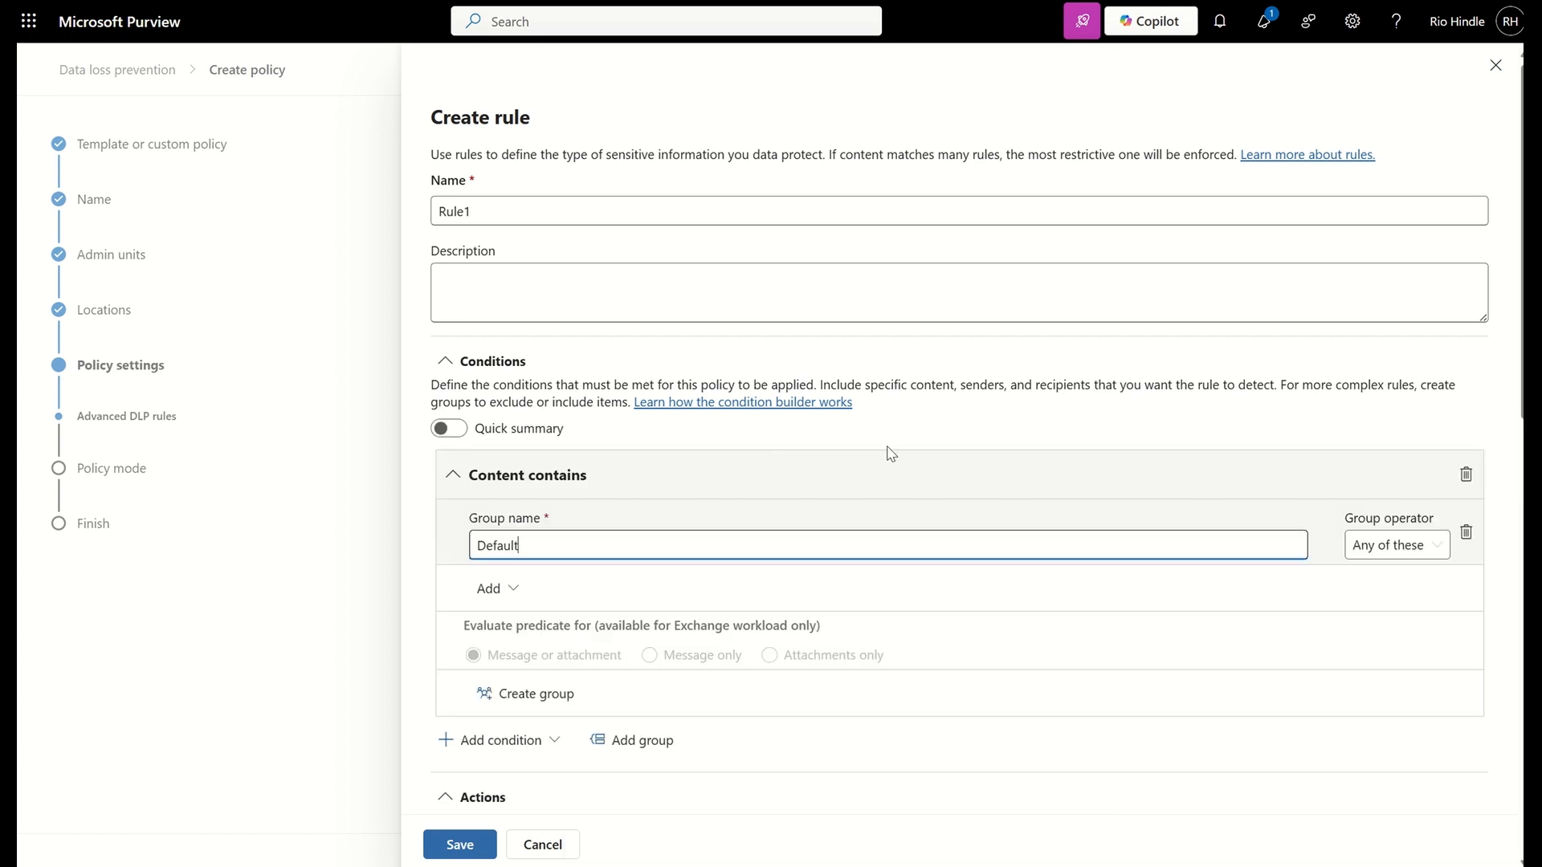
left_click(494, 589)
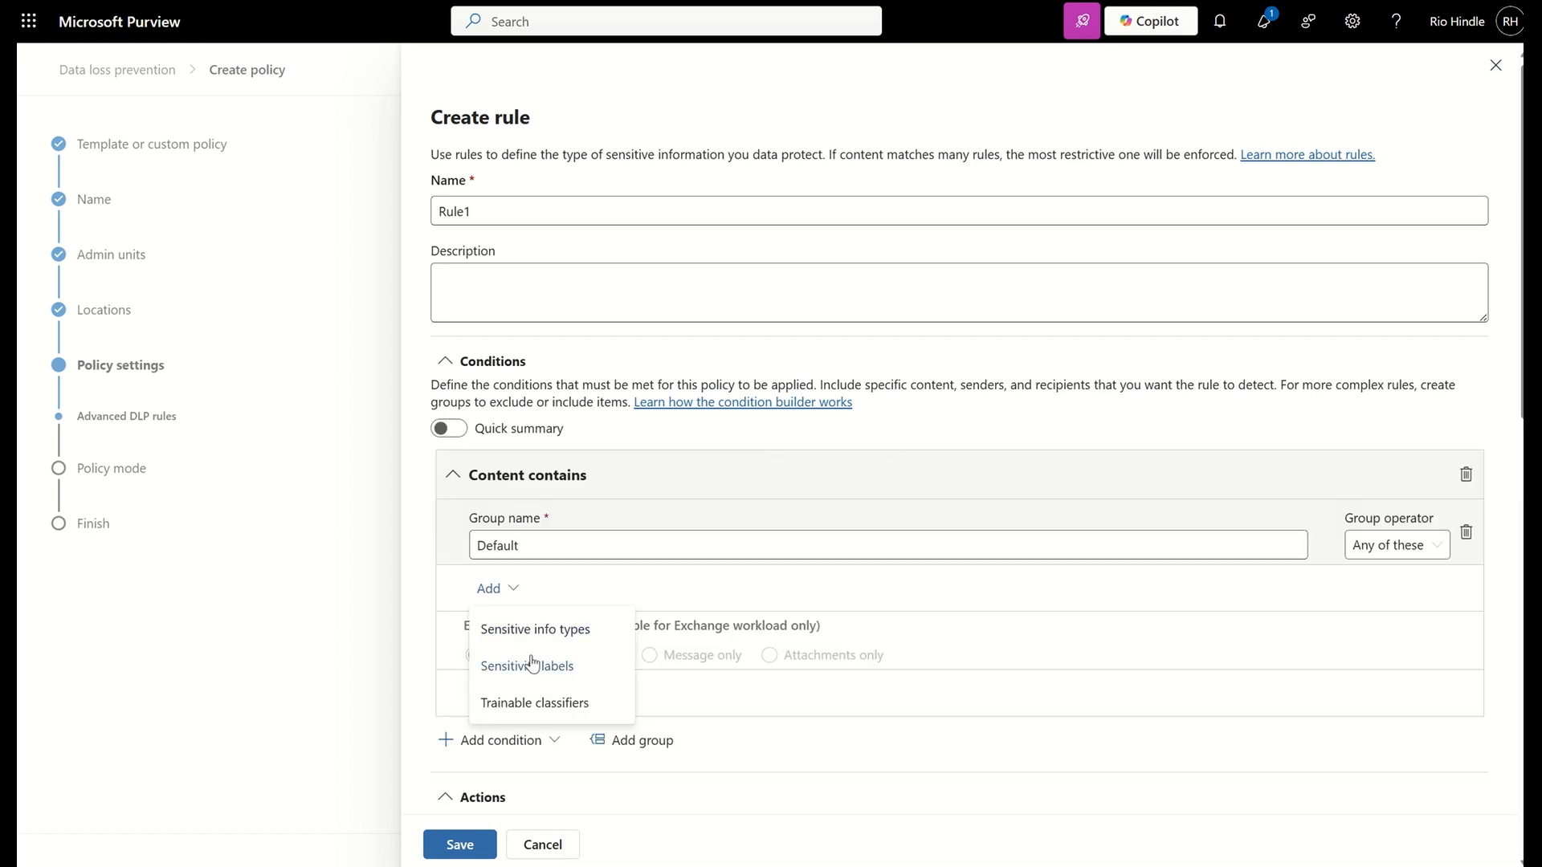
left_click(537, 630)
left_click(1125, 182)
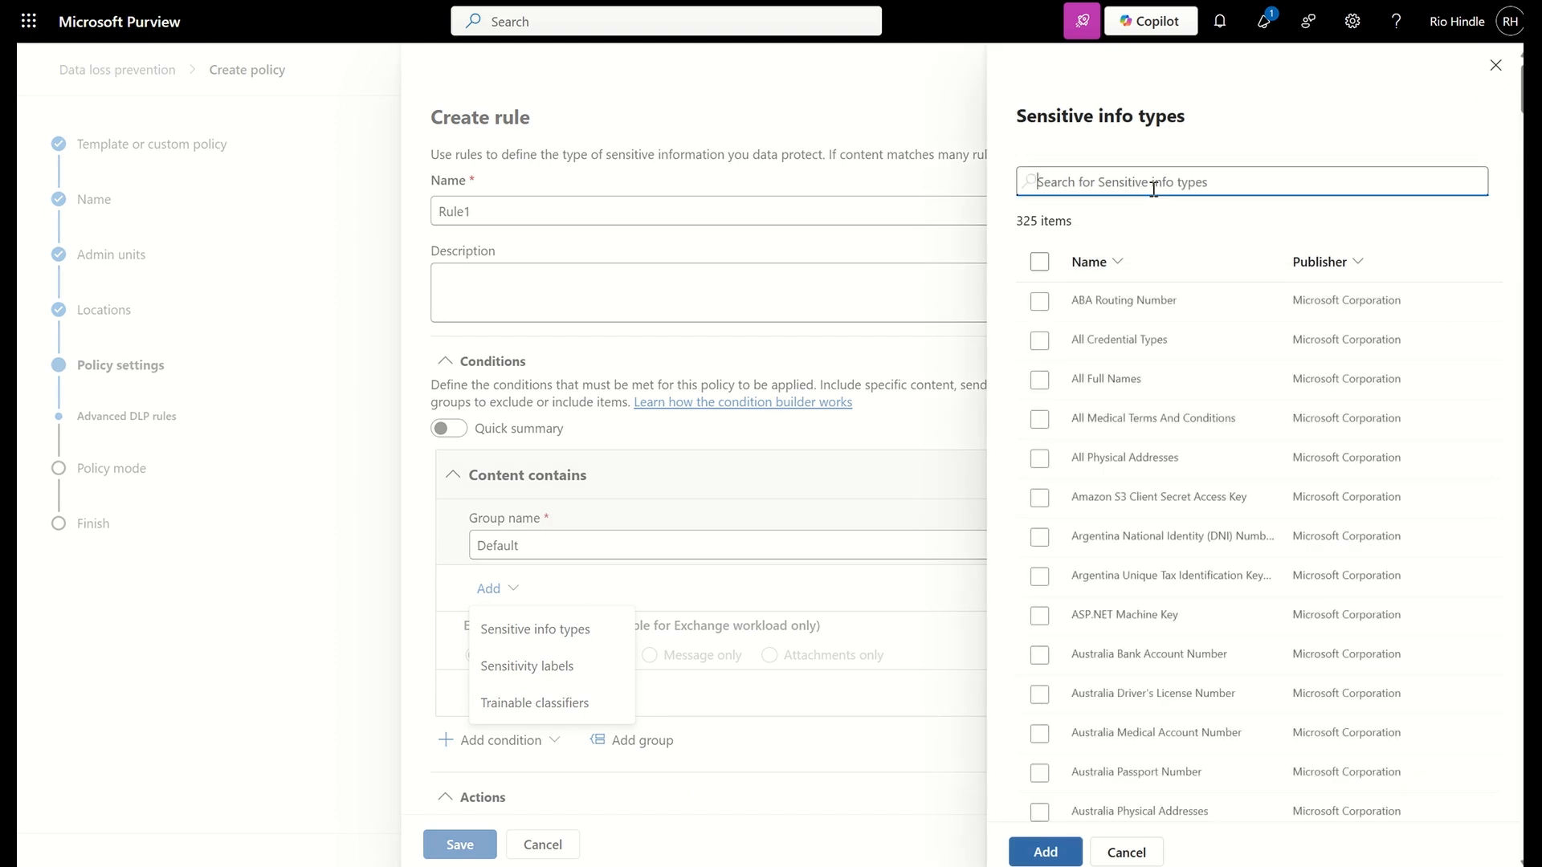
type("credit ca")
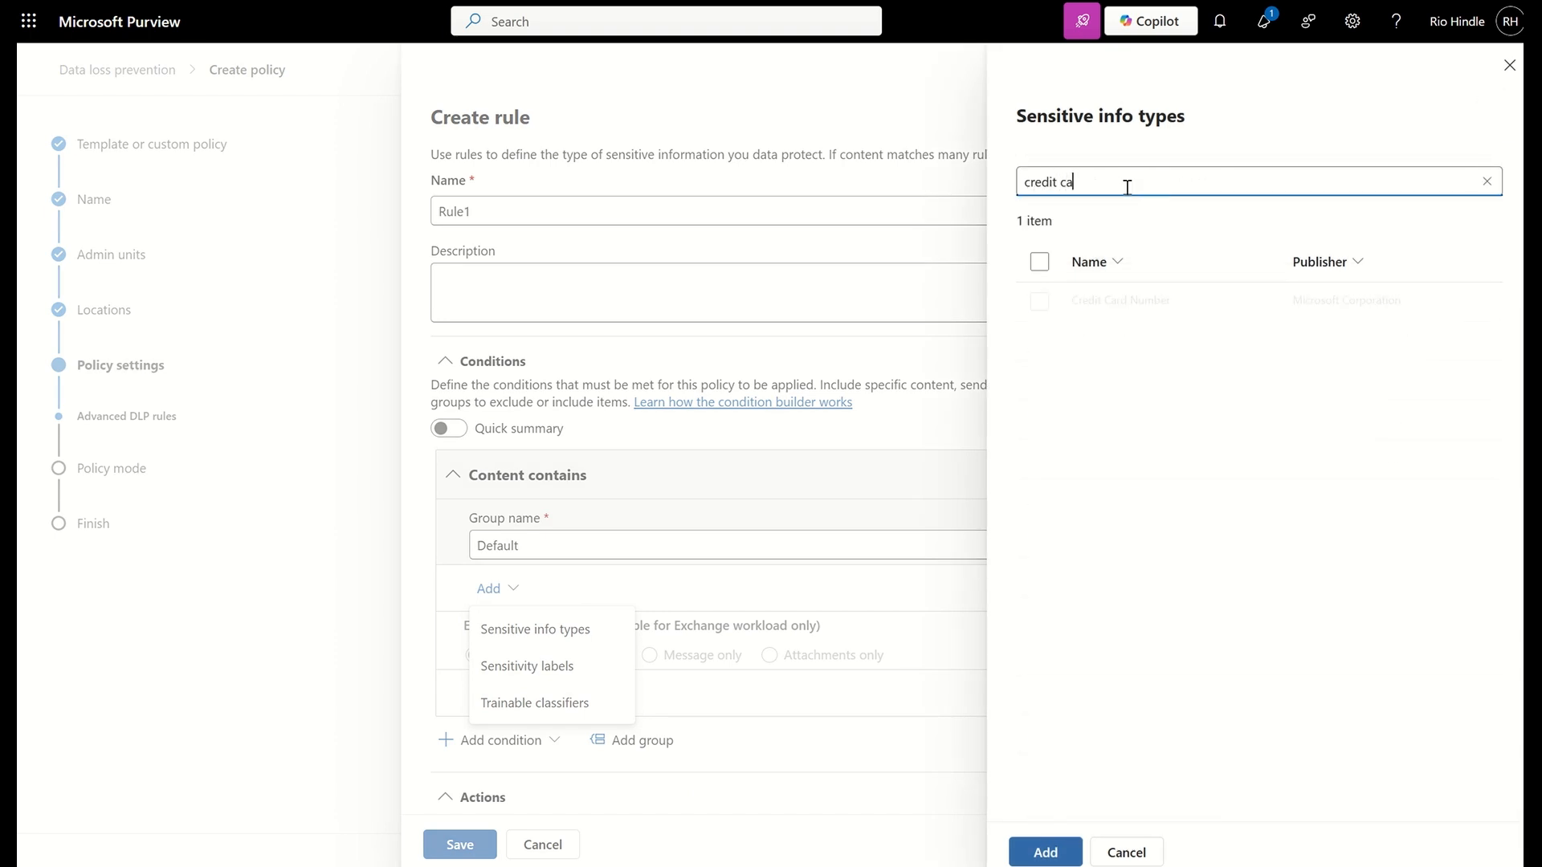
left_click(1039, 301)
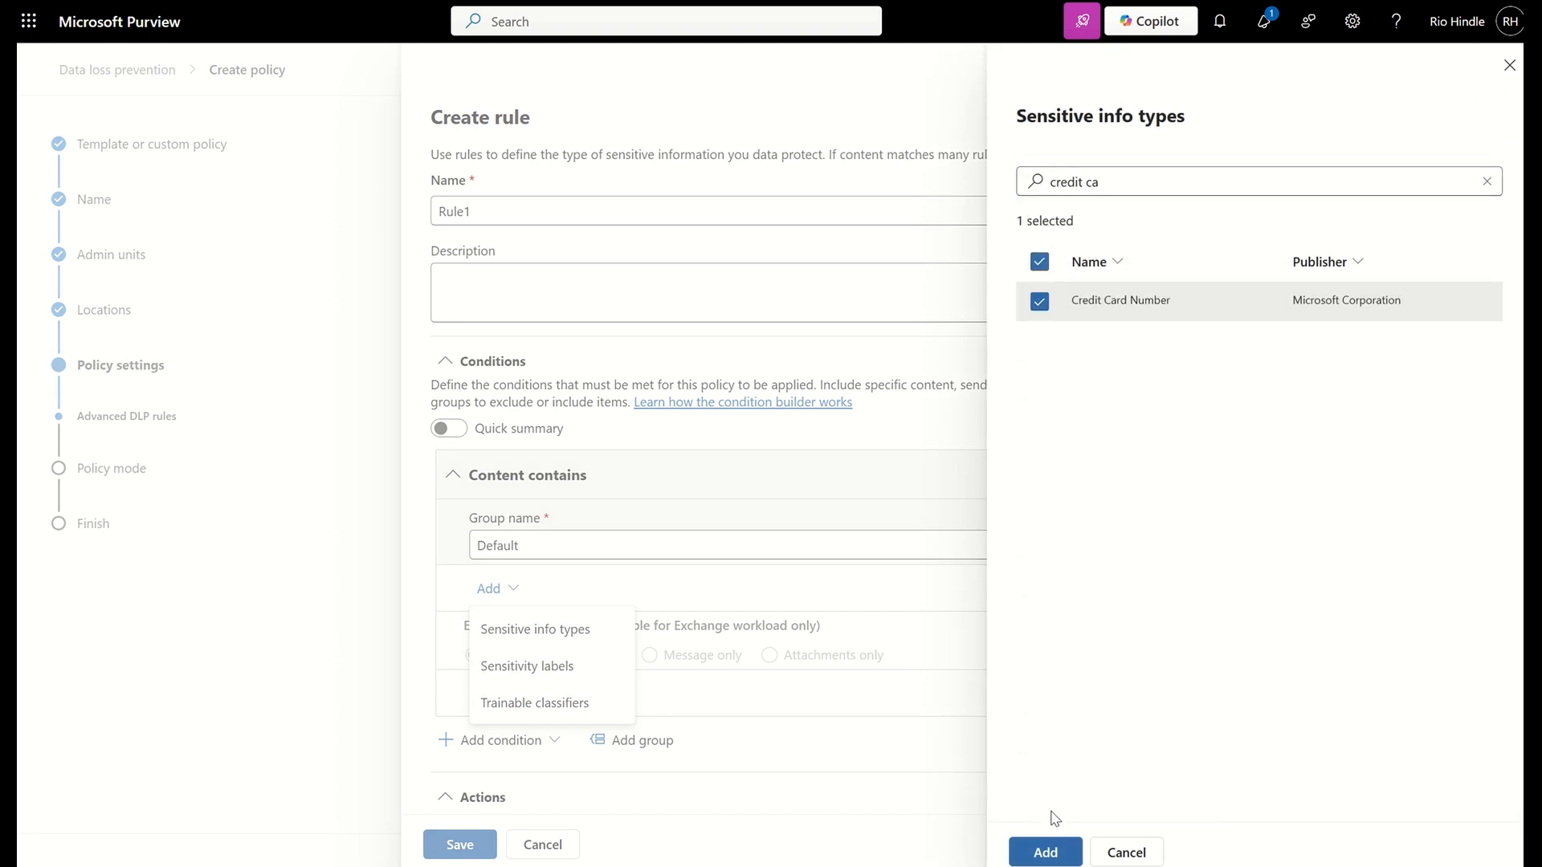
left_click(1044, 850)
Add the action to audit or restrict activities on devices to the rule
scroll(1218, 481, "down", 2)
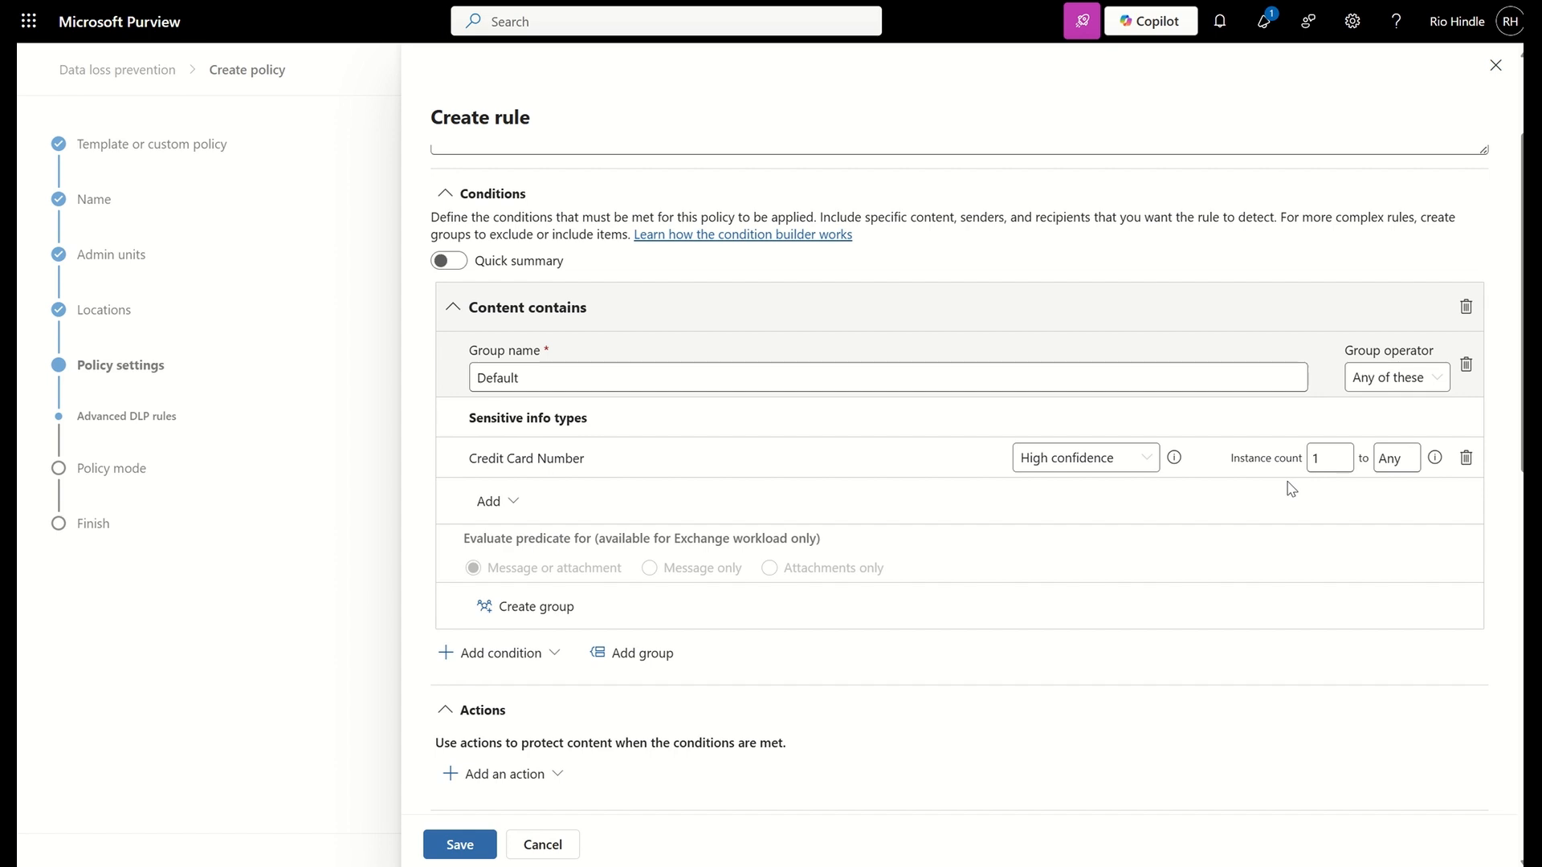
scroll(863, 539, "down", 2)
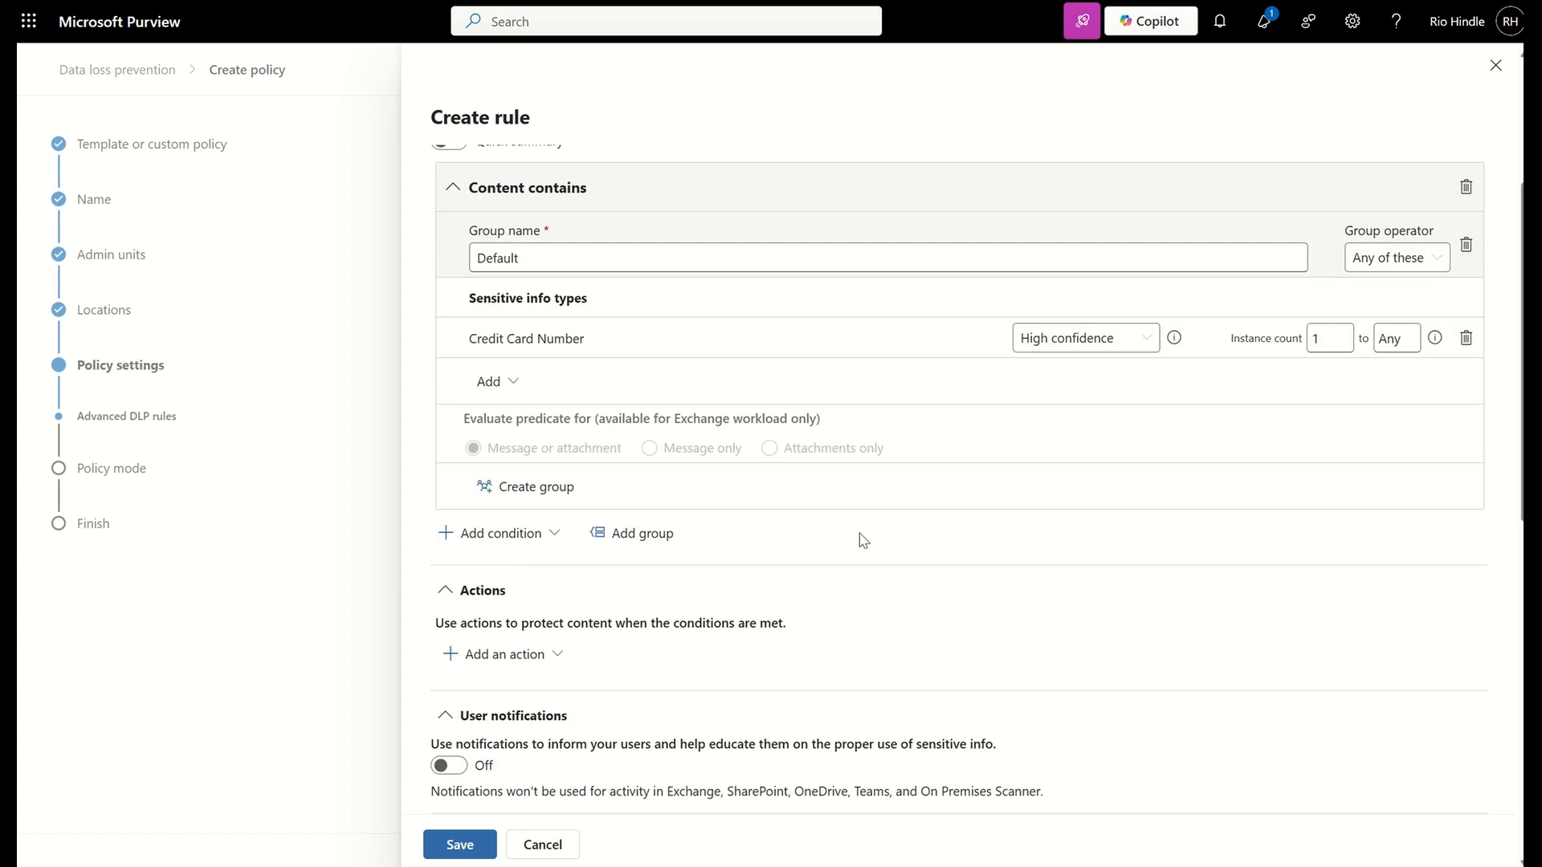
left_click(488, 657)
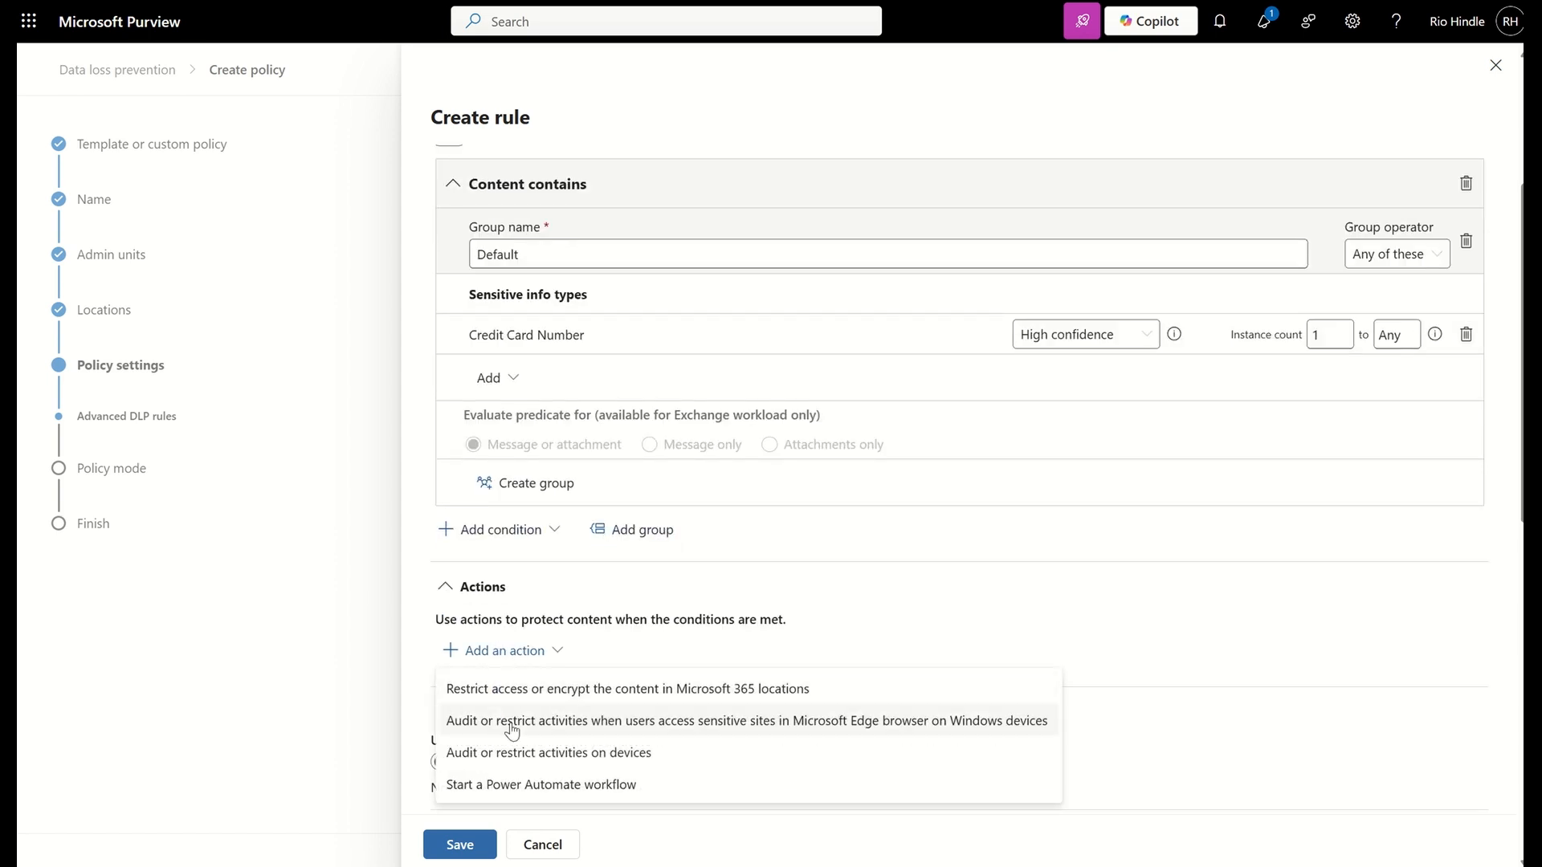
left_click(520, 752)
Add a sensitive service domain restriction for the Generative AI Websites group, set its action to Block, and save it
scroll(610, 481, "down", 5)
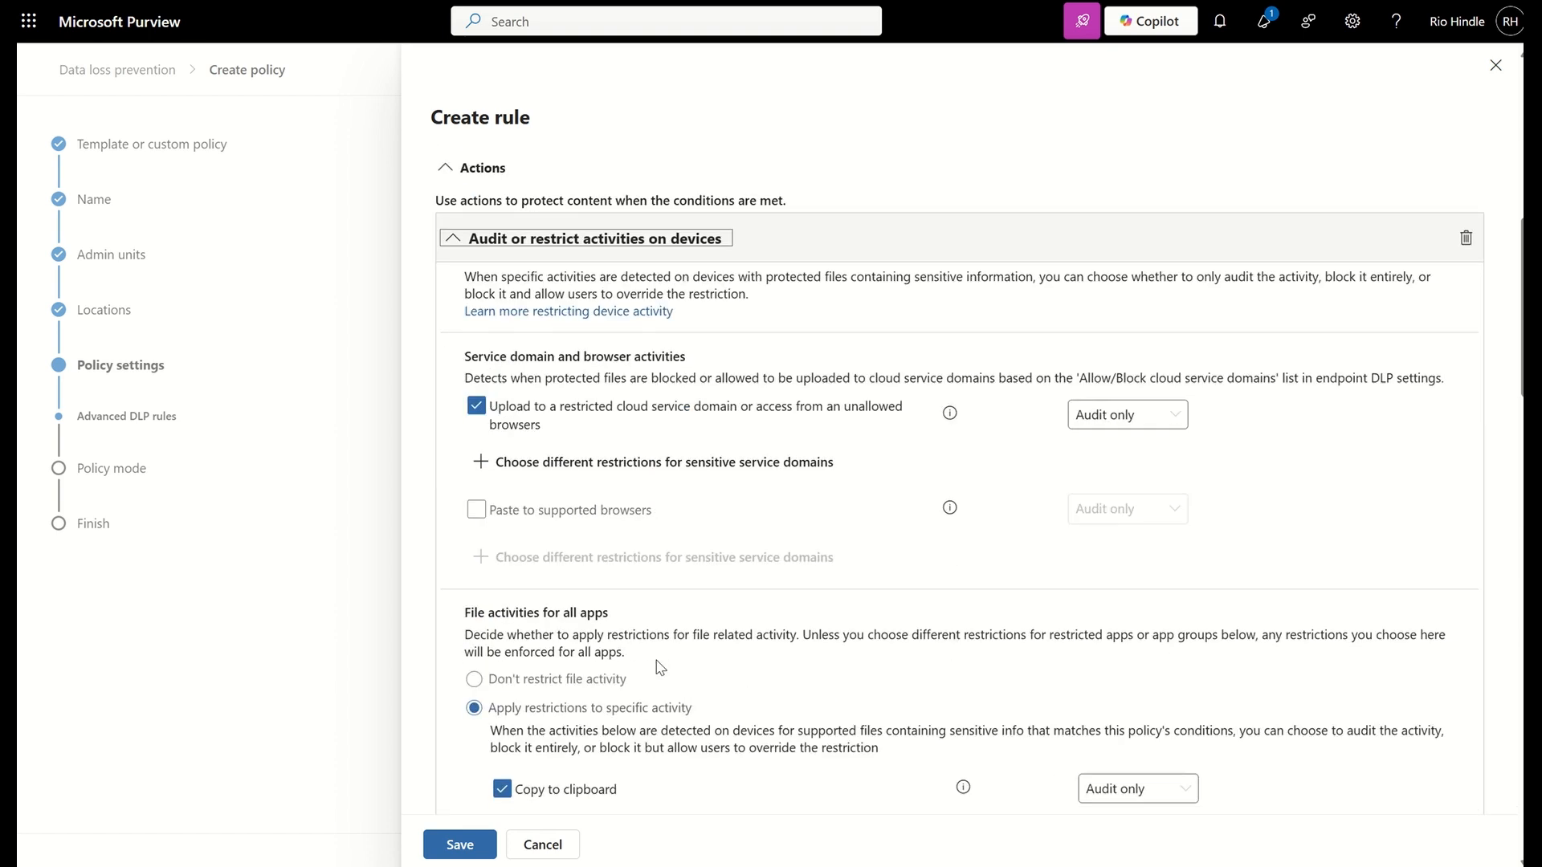
left_click(607, 456)
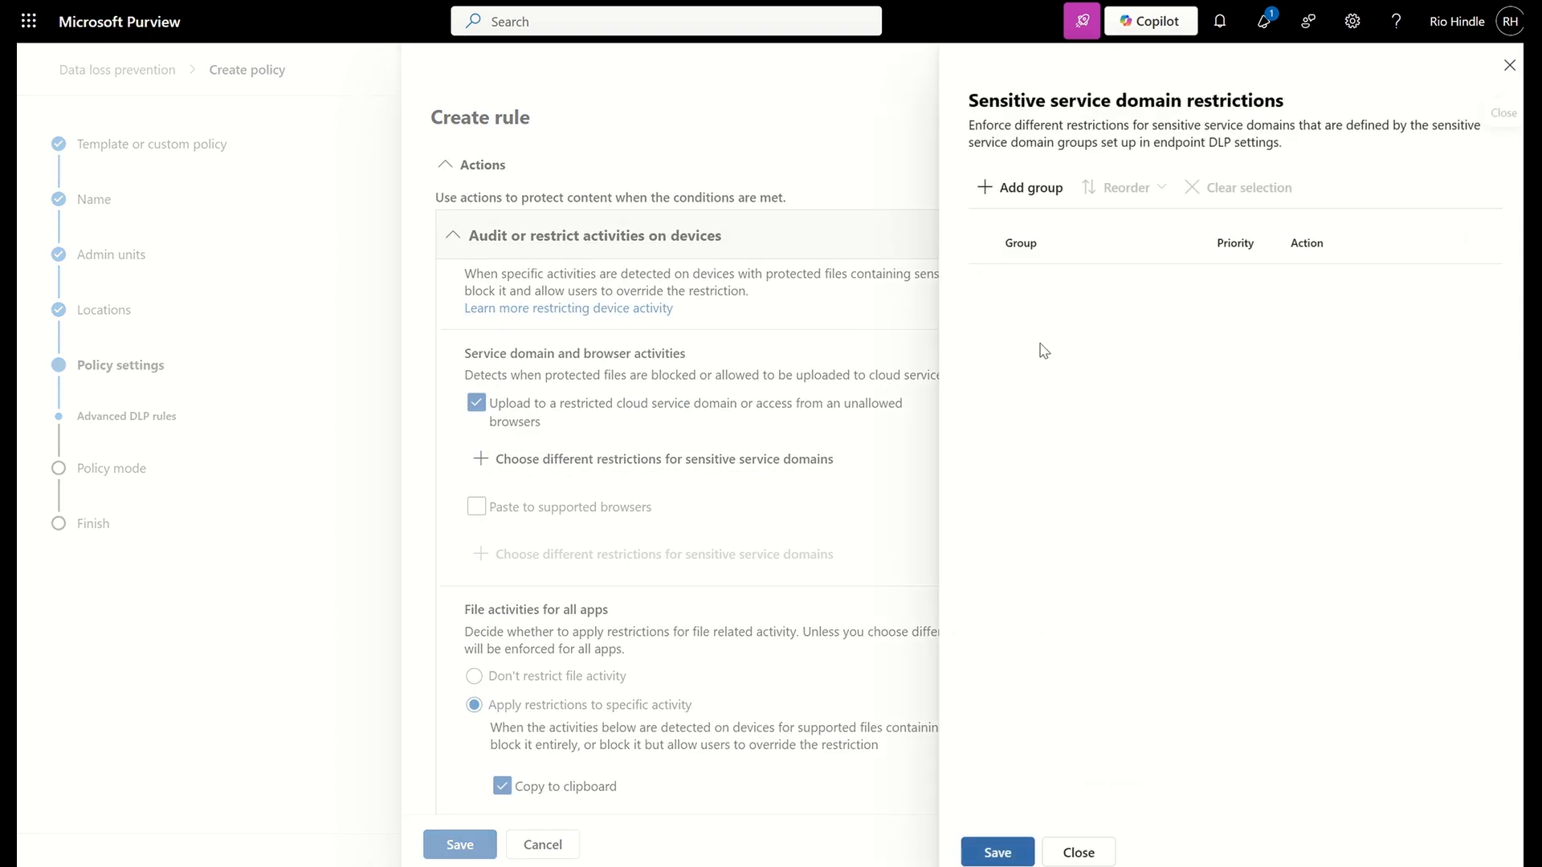
left_click(1025, 186)
left_click(992, 241)
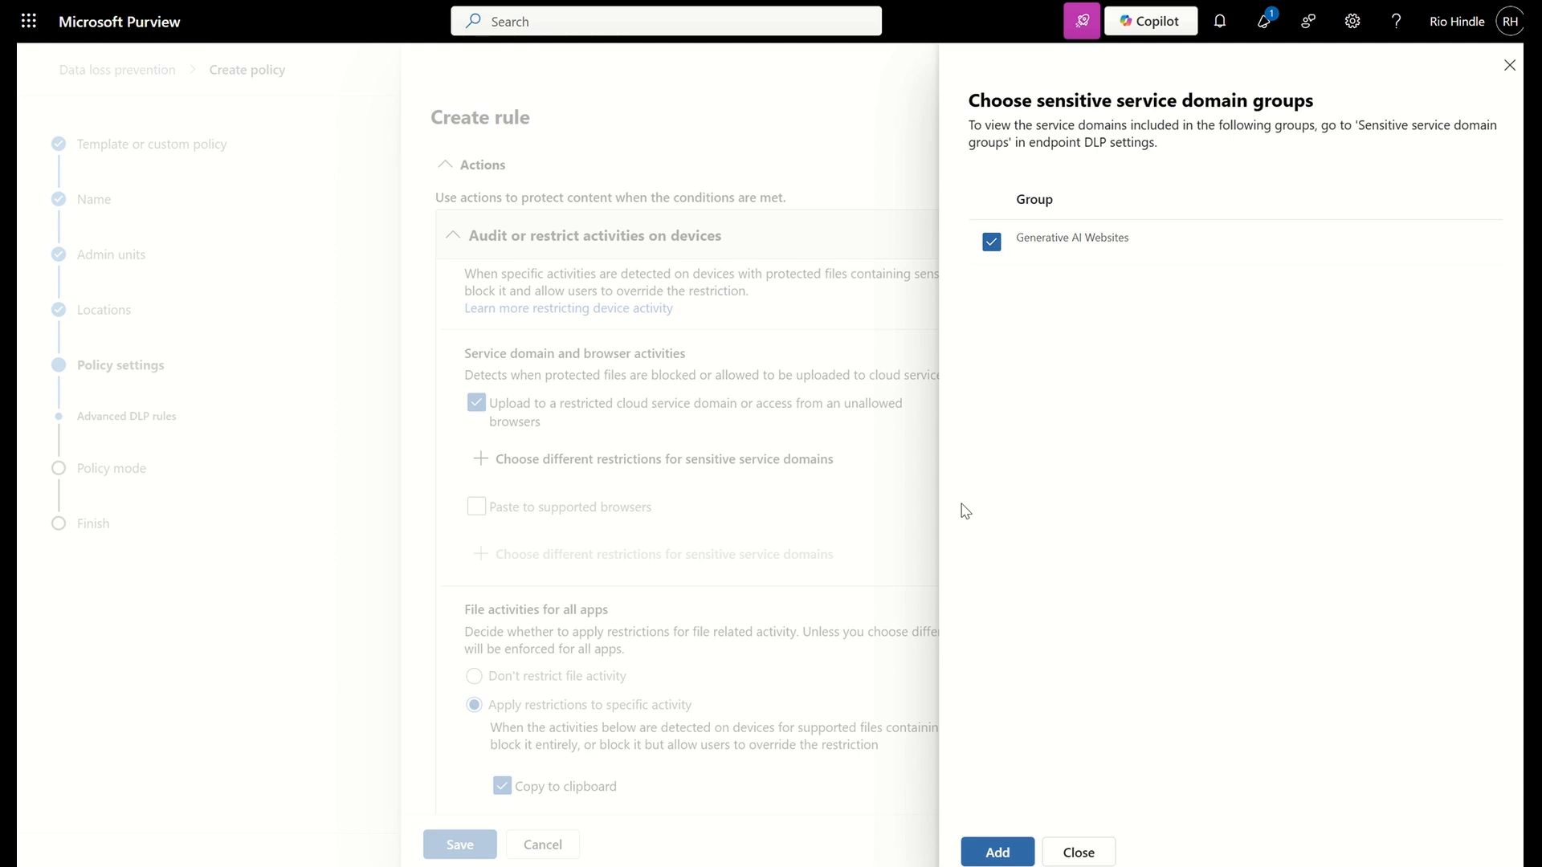
left_click(995, 853)
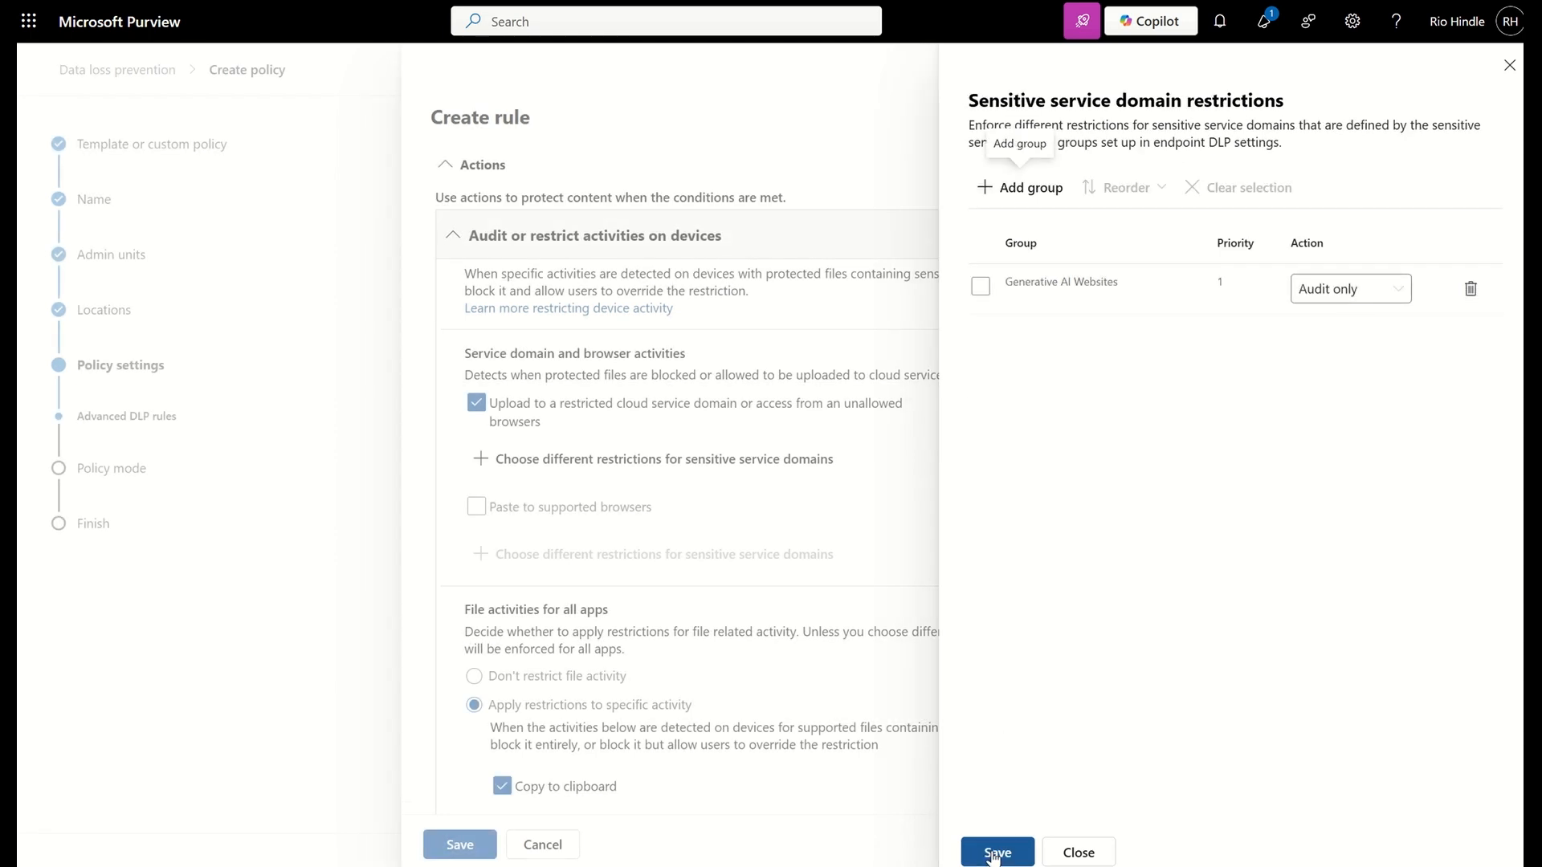
left_click(1327, 293)
left_click(1315, 386)
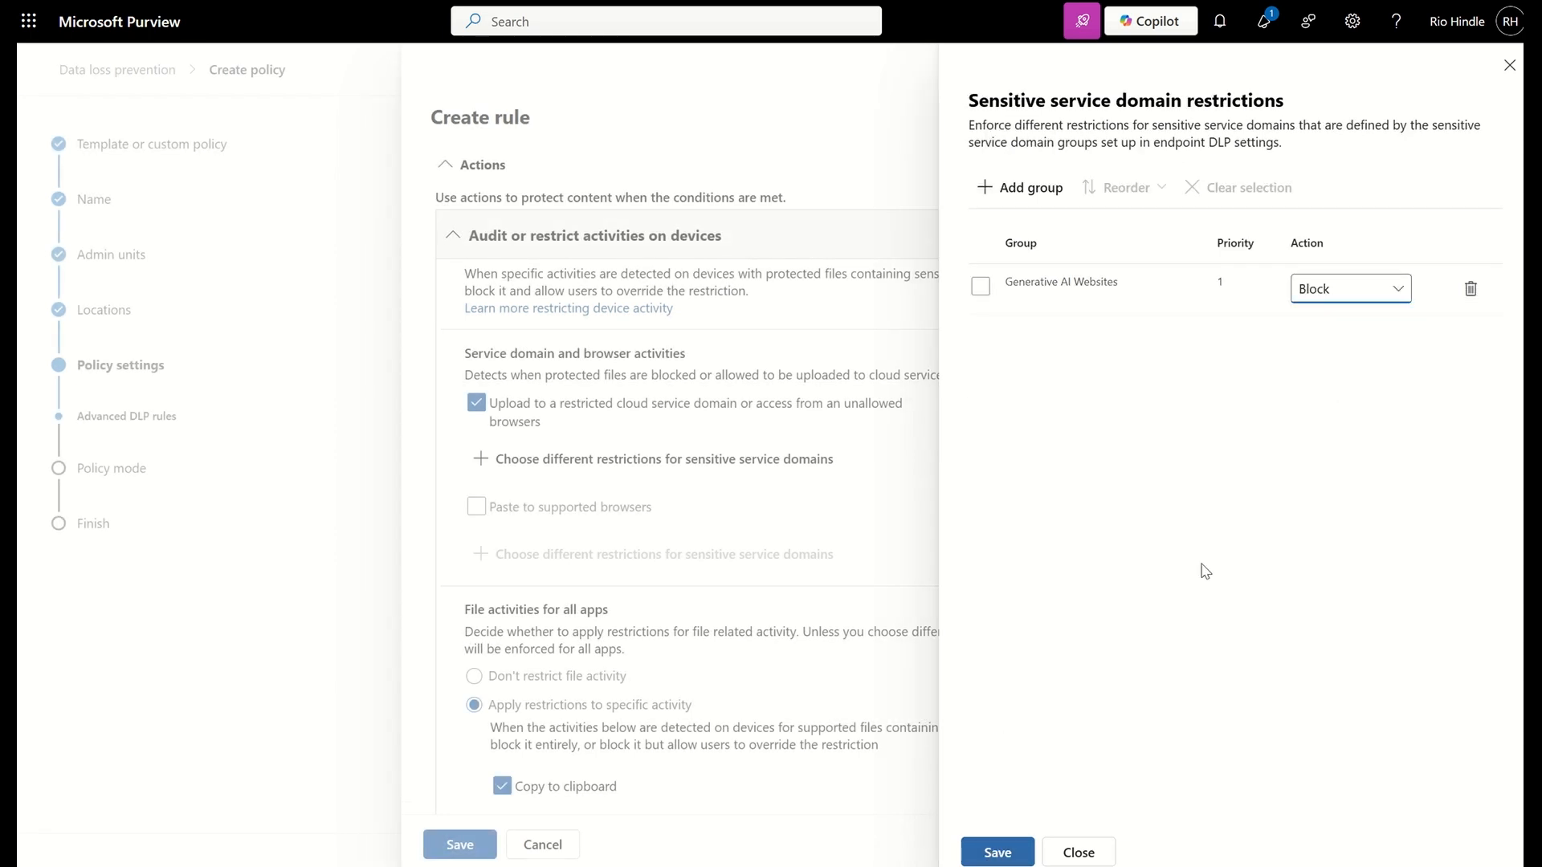
left_click(1013, 851)
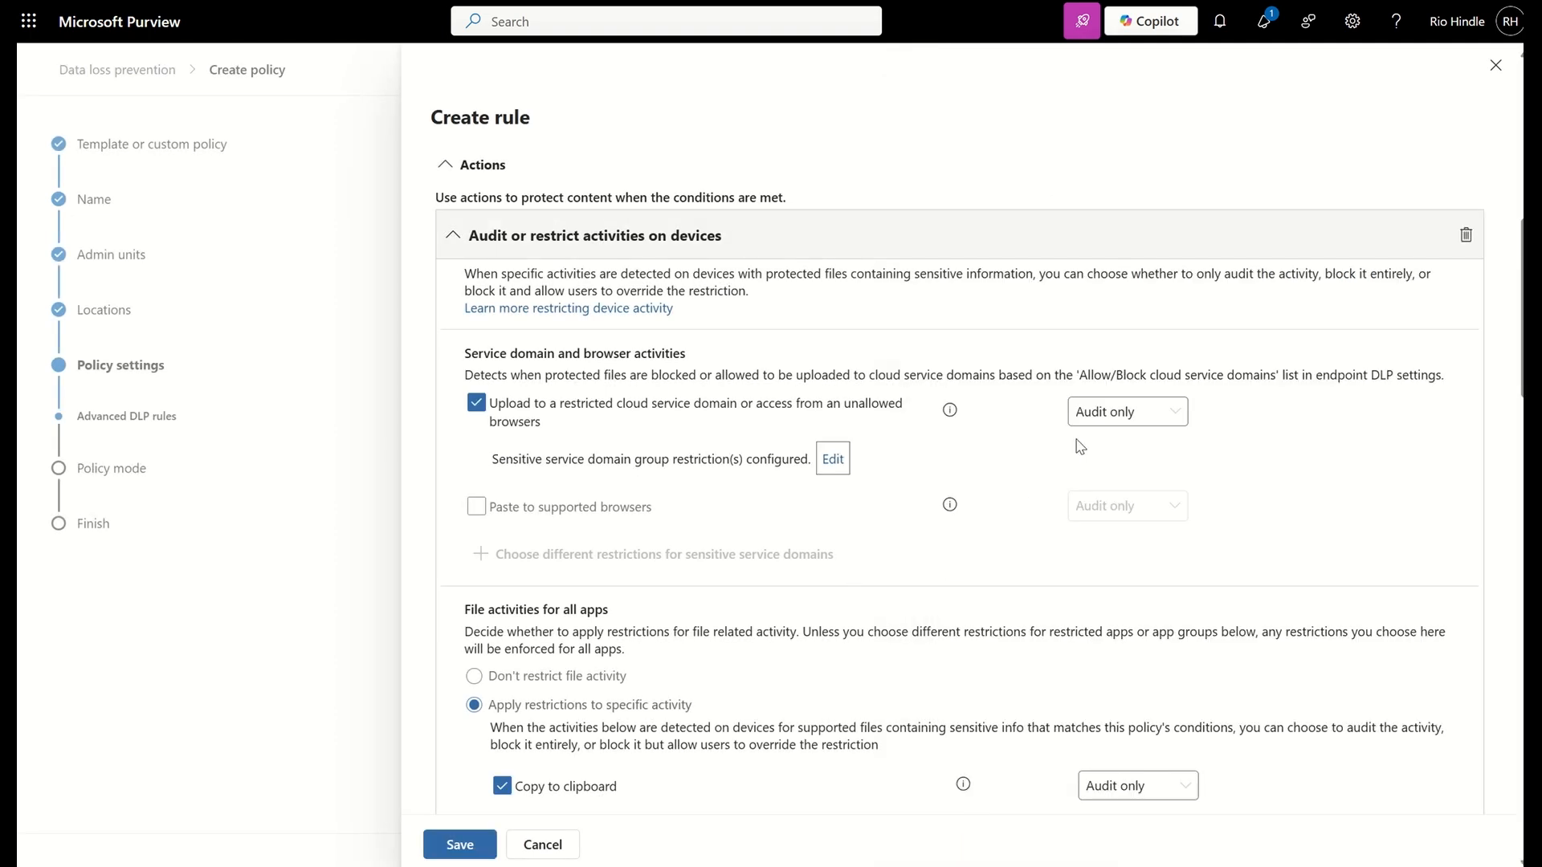
Choose the action for uploads to restricted cloud service domains and review the file activity restrictions for devices
left_click(1120, 412)
left_click(1105, 506)
scroll(1107, 505, "down", 7)
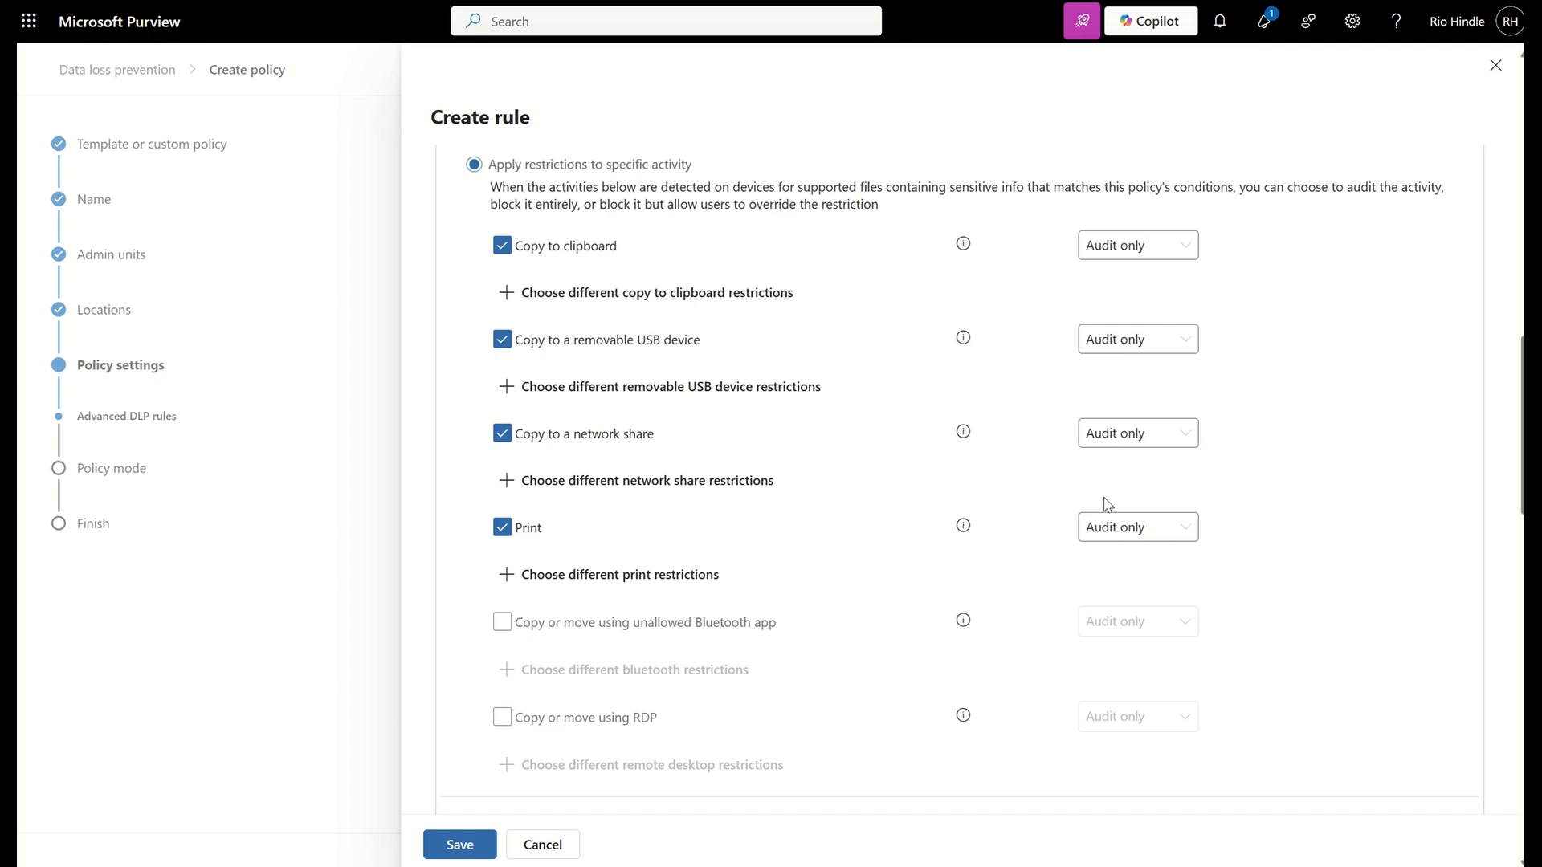
scroll(1107, 503, "down", 3)
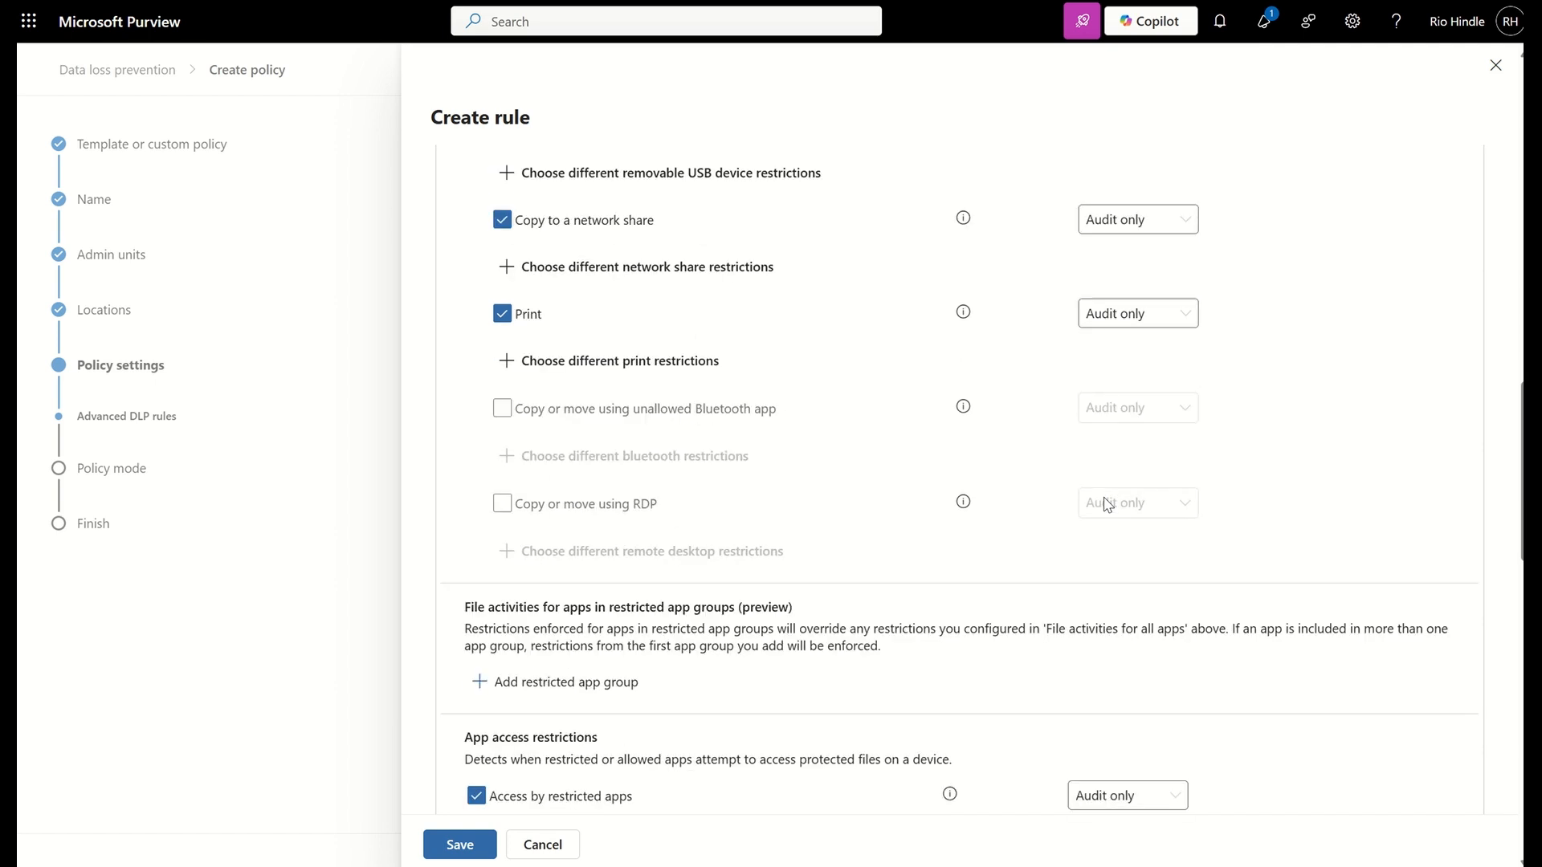
scroll(1101, 499, "up", 20)
In the Data Loss Prevention settings, expand browser and domain restrictions to sensitive data and open the Generative AI Websites group's site list
left_click(1352, 21)
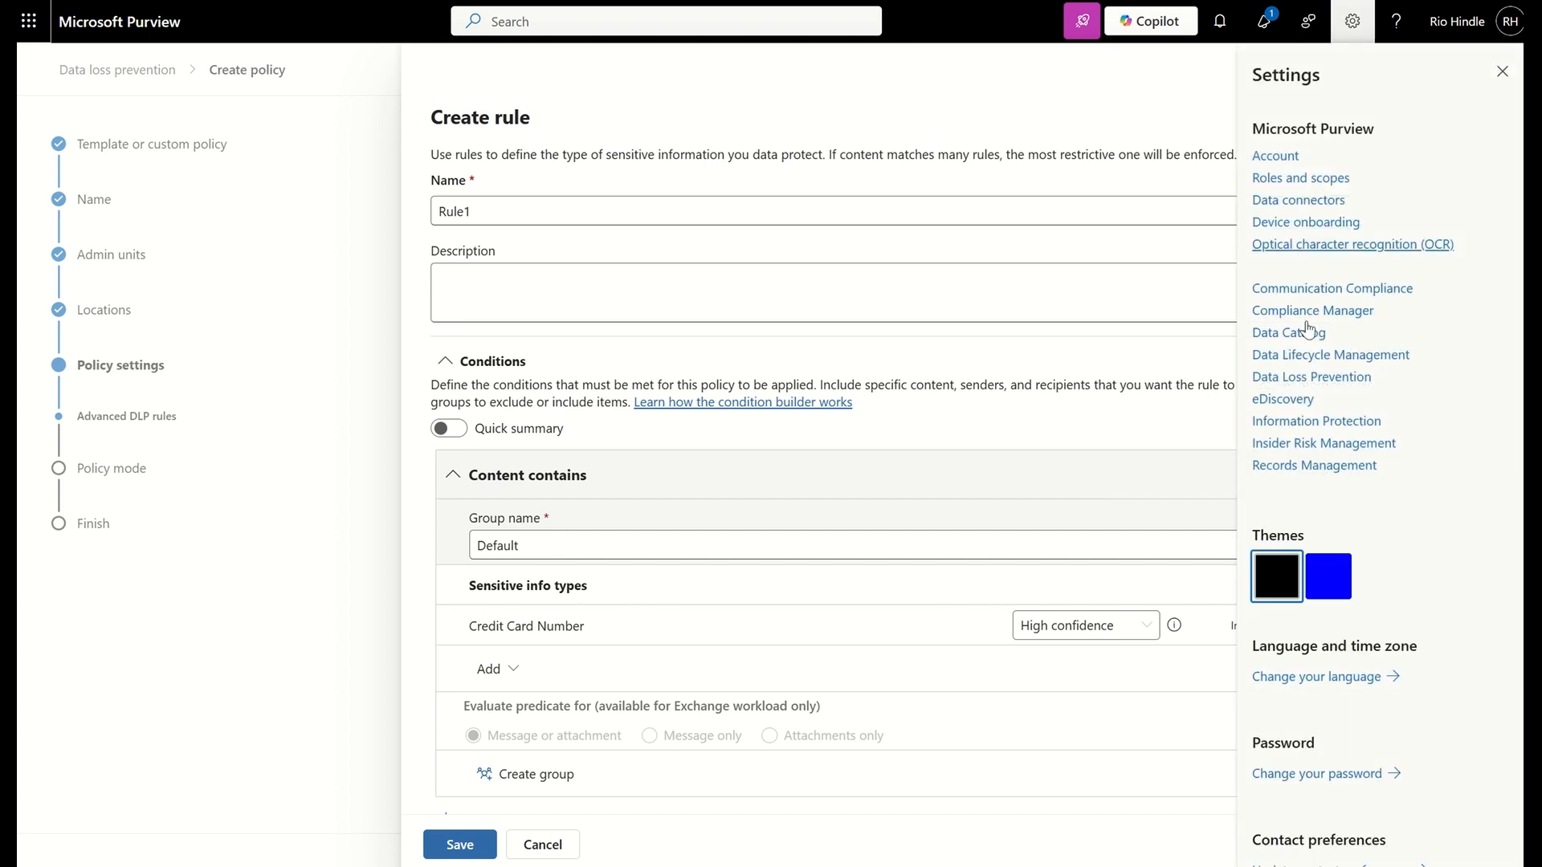
left_click(1339, 383)
scroll(954, 600, "down", 1)
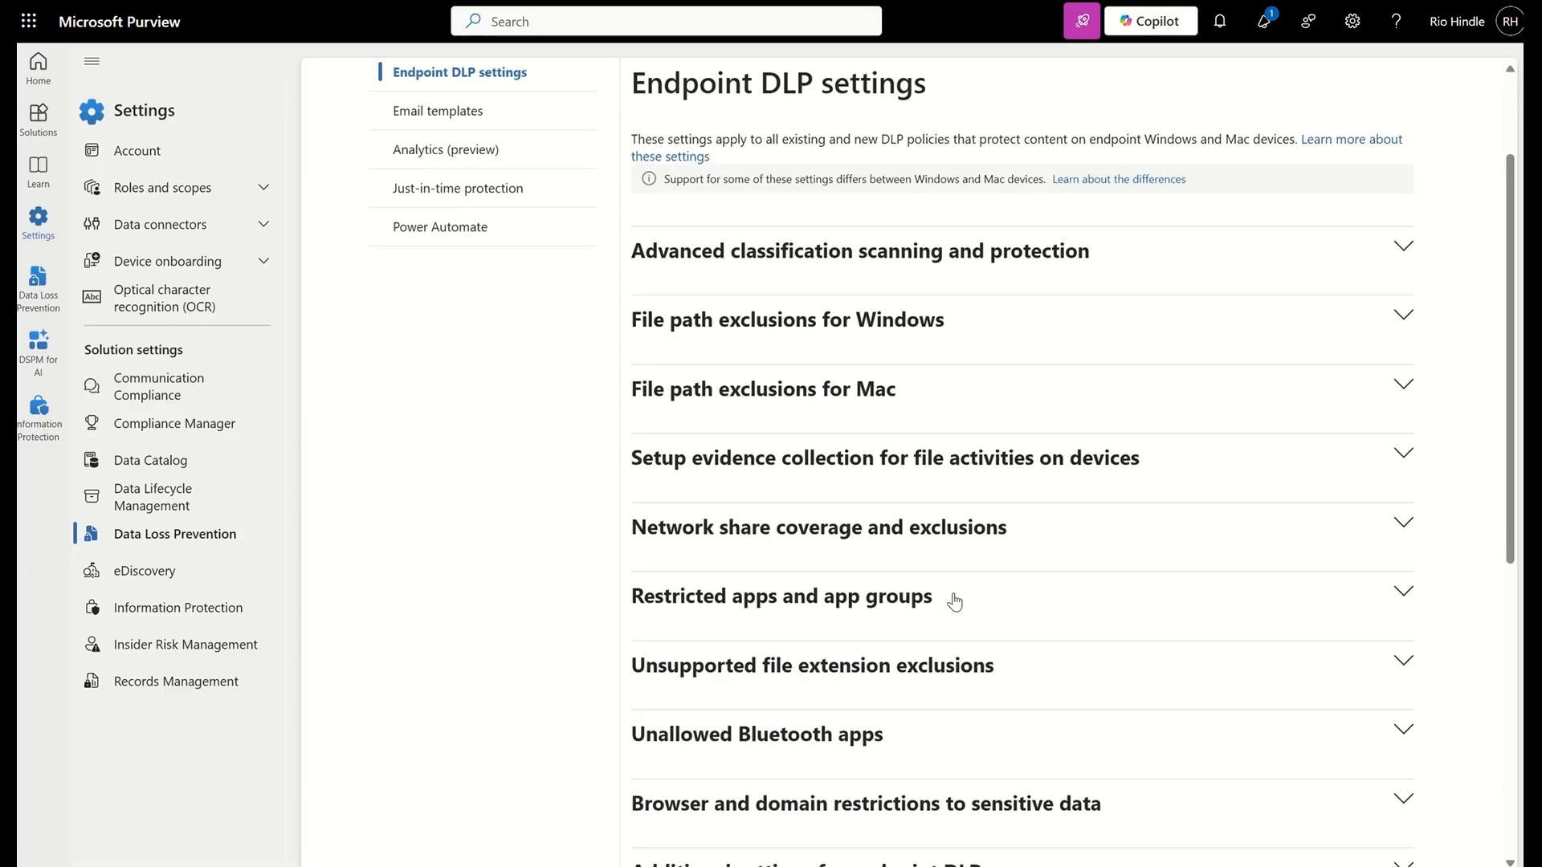
scroll(954, 601, "down", 1)
left_click(913, 691)
scroll(913, 692, "down", 3)
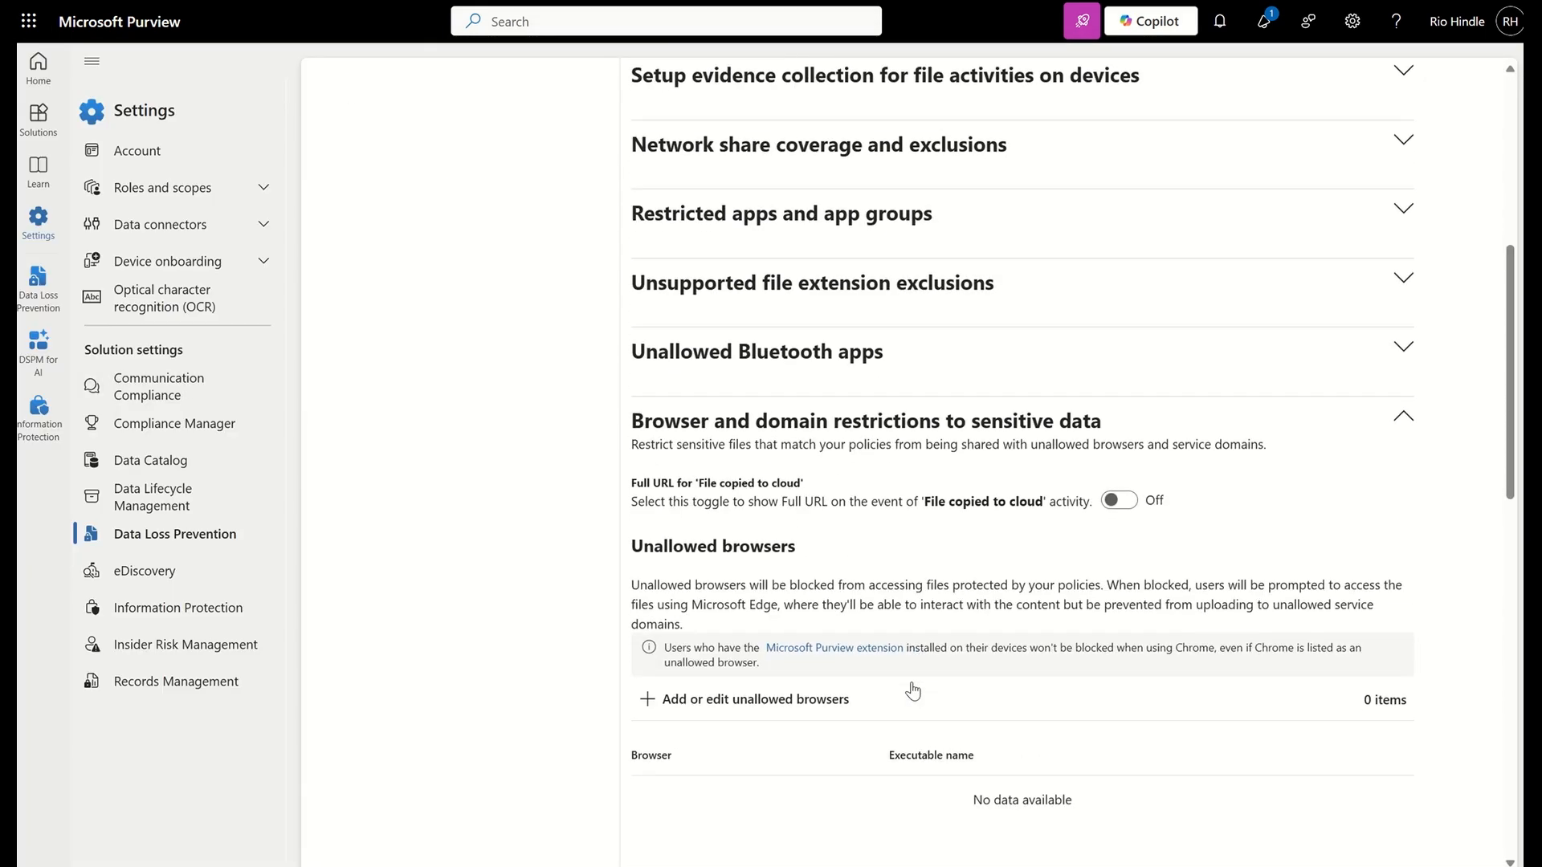
scroll(913, 691, "down", 8)
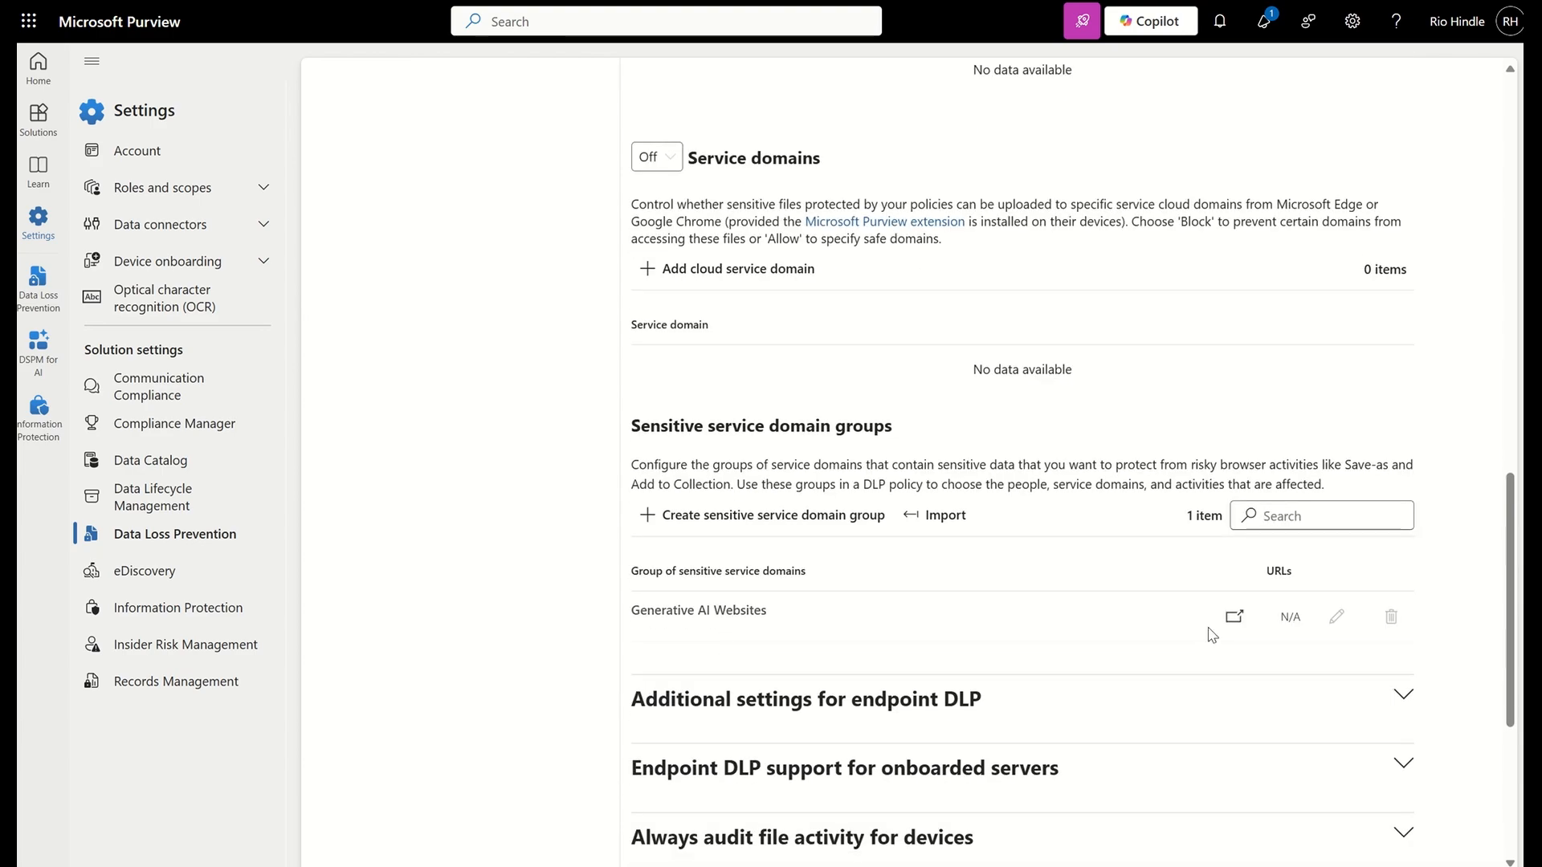
left_click(1233, 617)
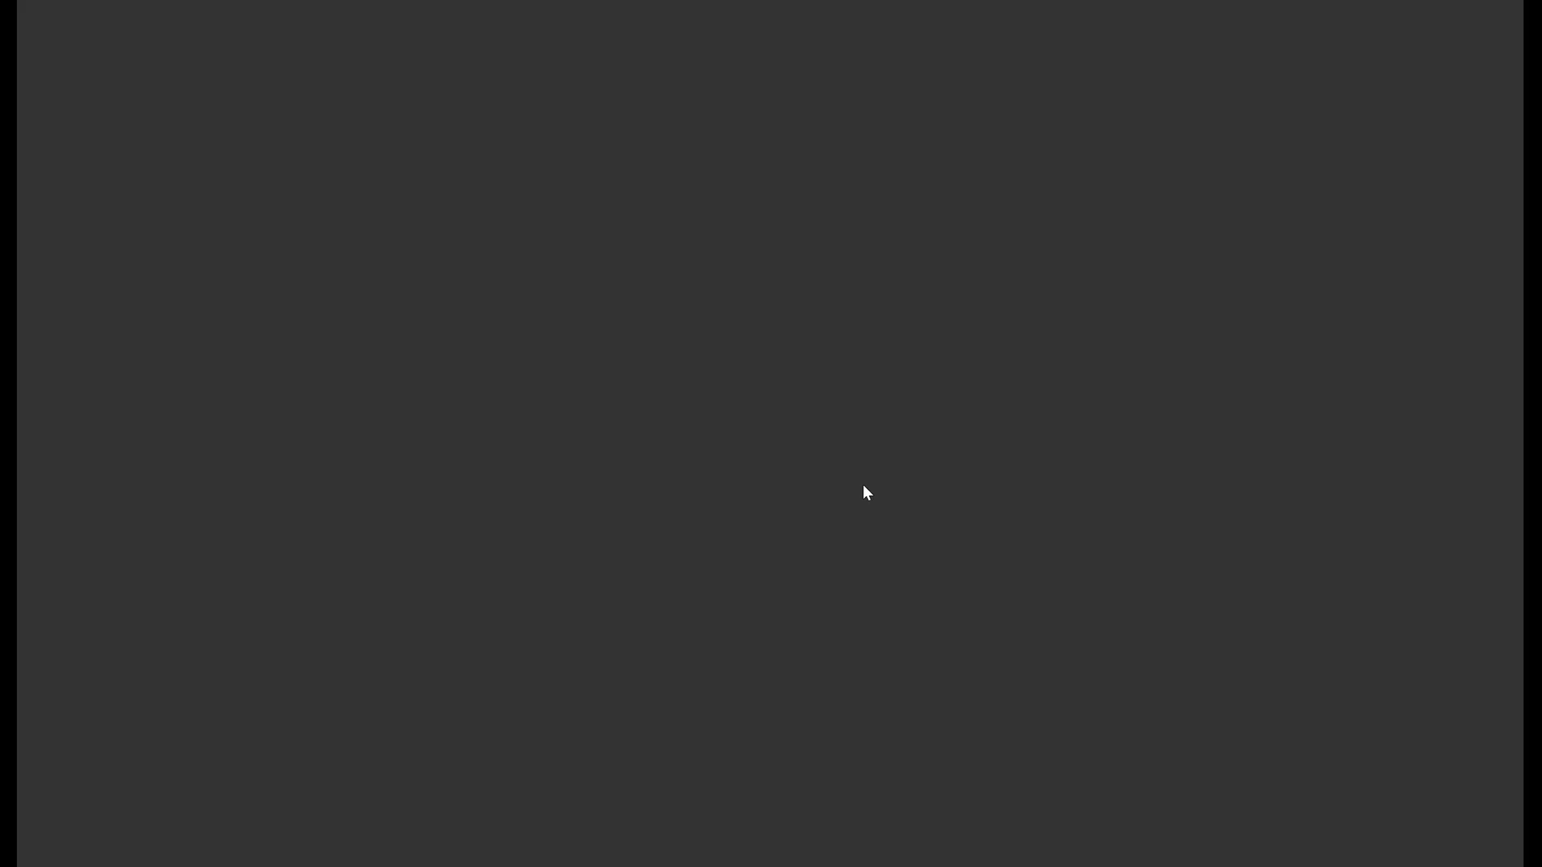
Examine the list of AI sites supported by DSPM for AI, including the chatgpt.com entry
scroll(764, 662, "down", 4)
scroll(763, 662, "down", 8)
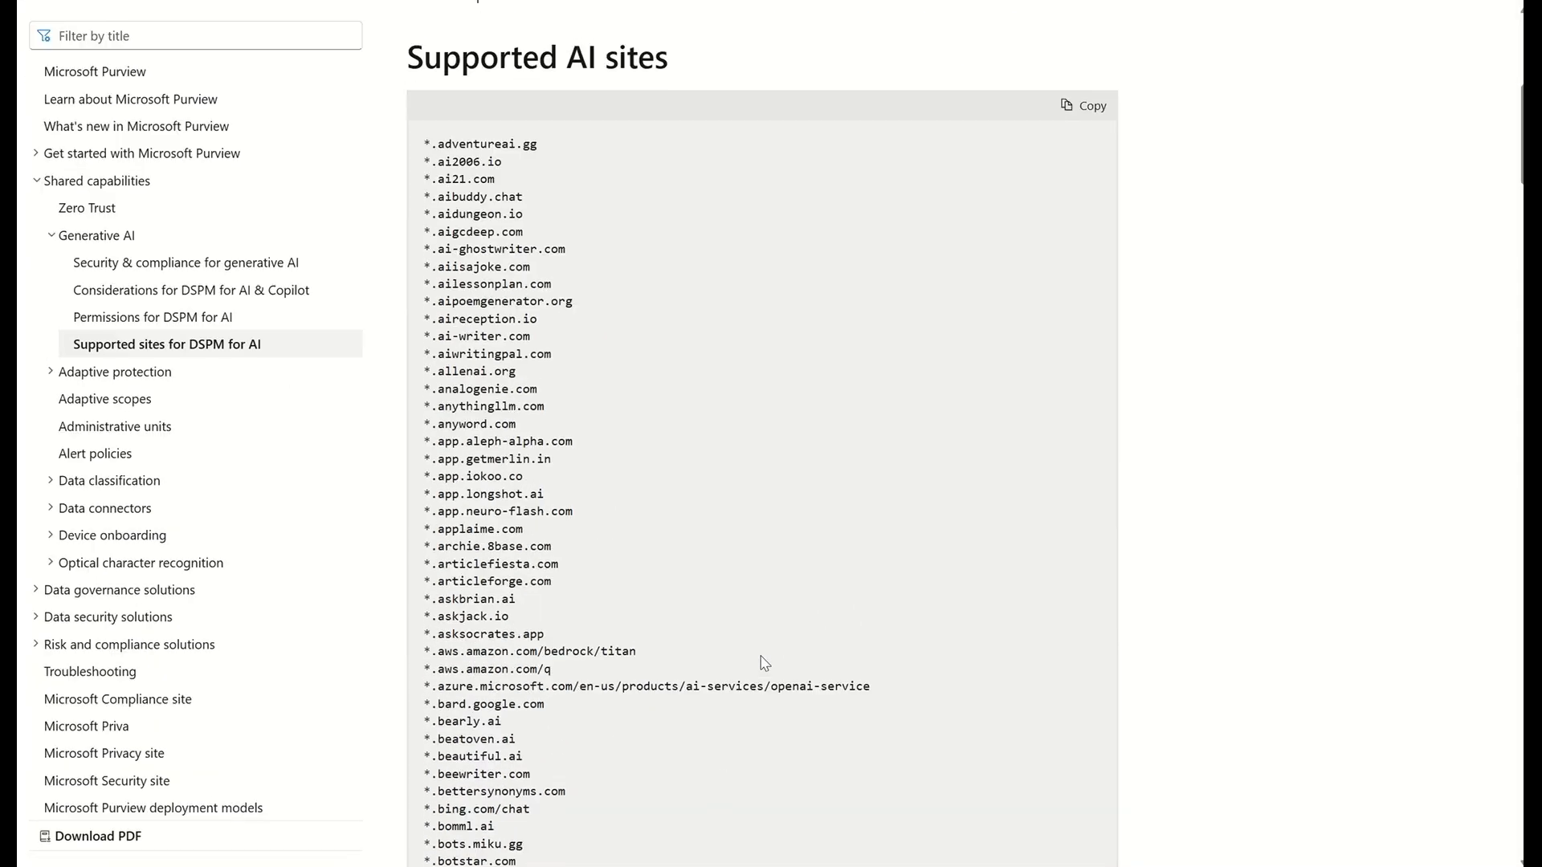
scroll(763, 662, "down", 6)
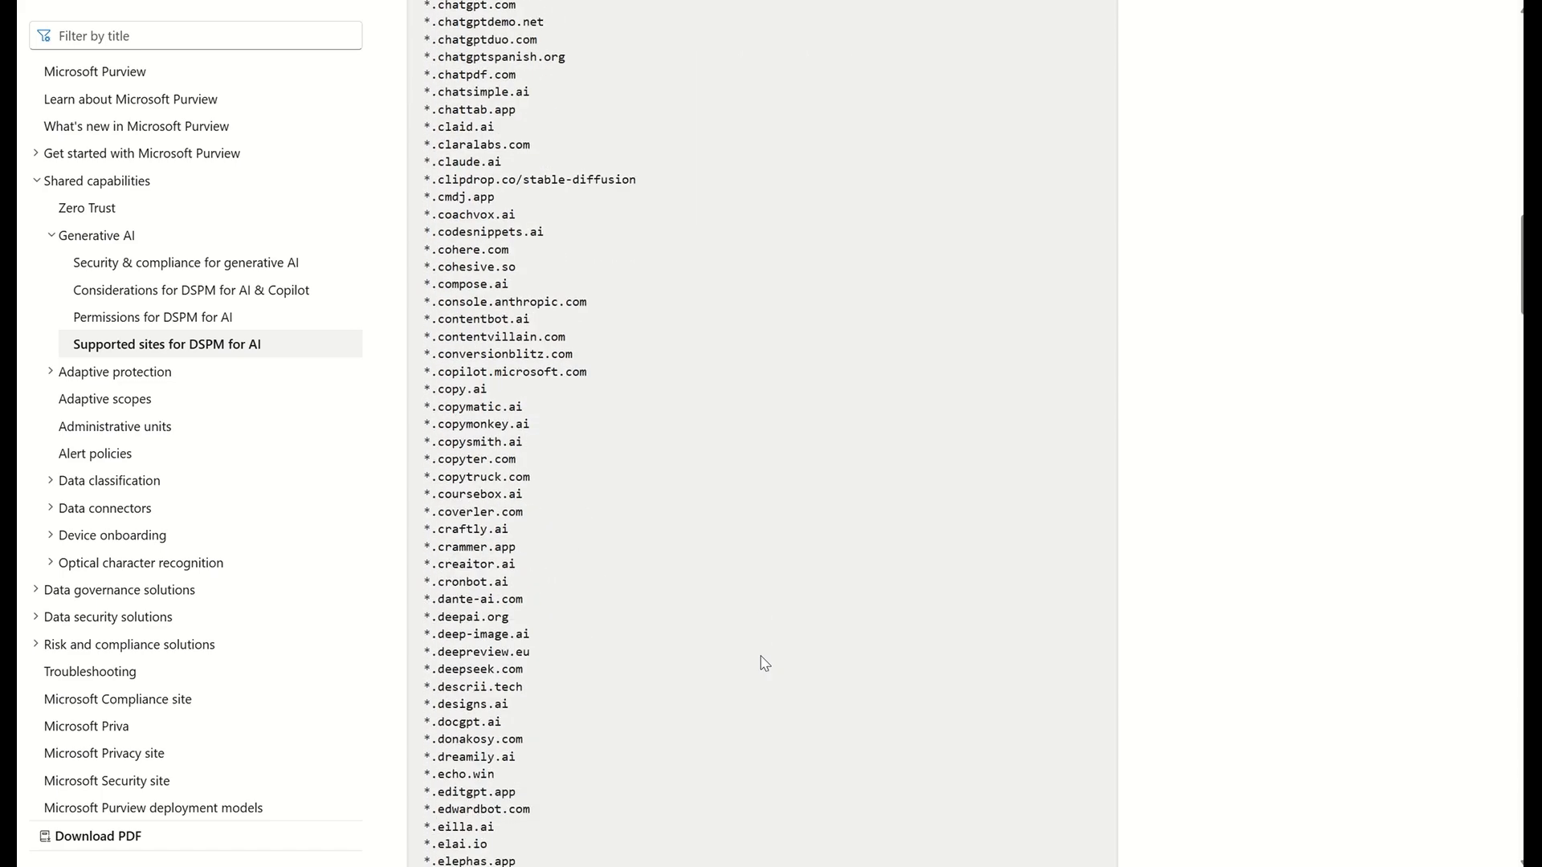
scroll(763, 663, "up", 3)
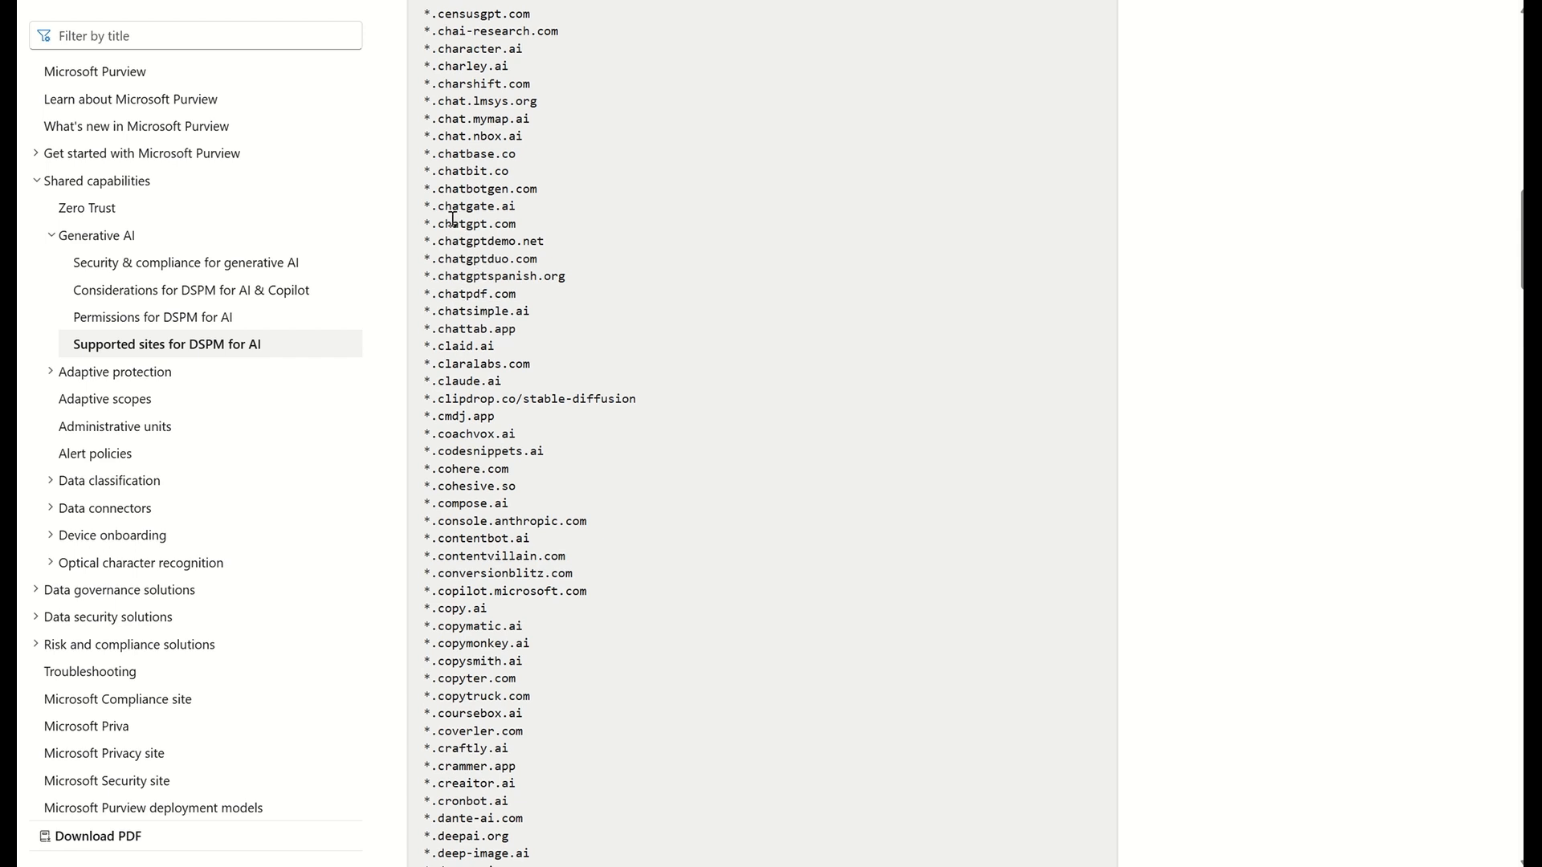
left_click_drag(438, 224, 483, 224)
left_click(466, 345)
scroll(495, 503, "down", 5)
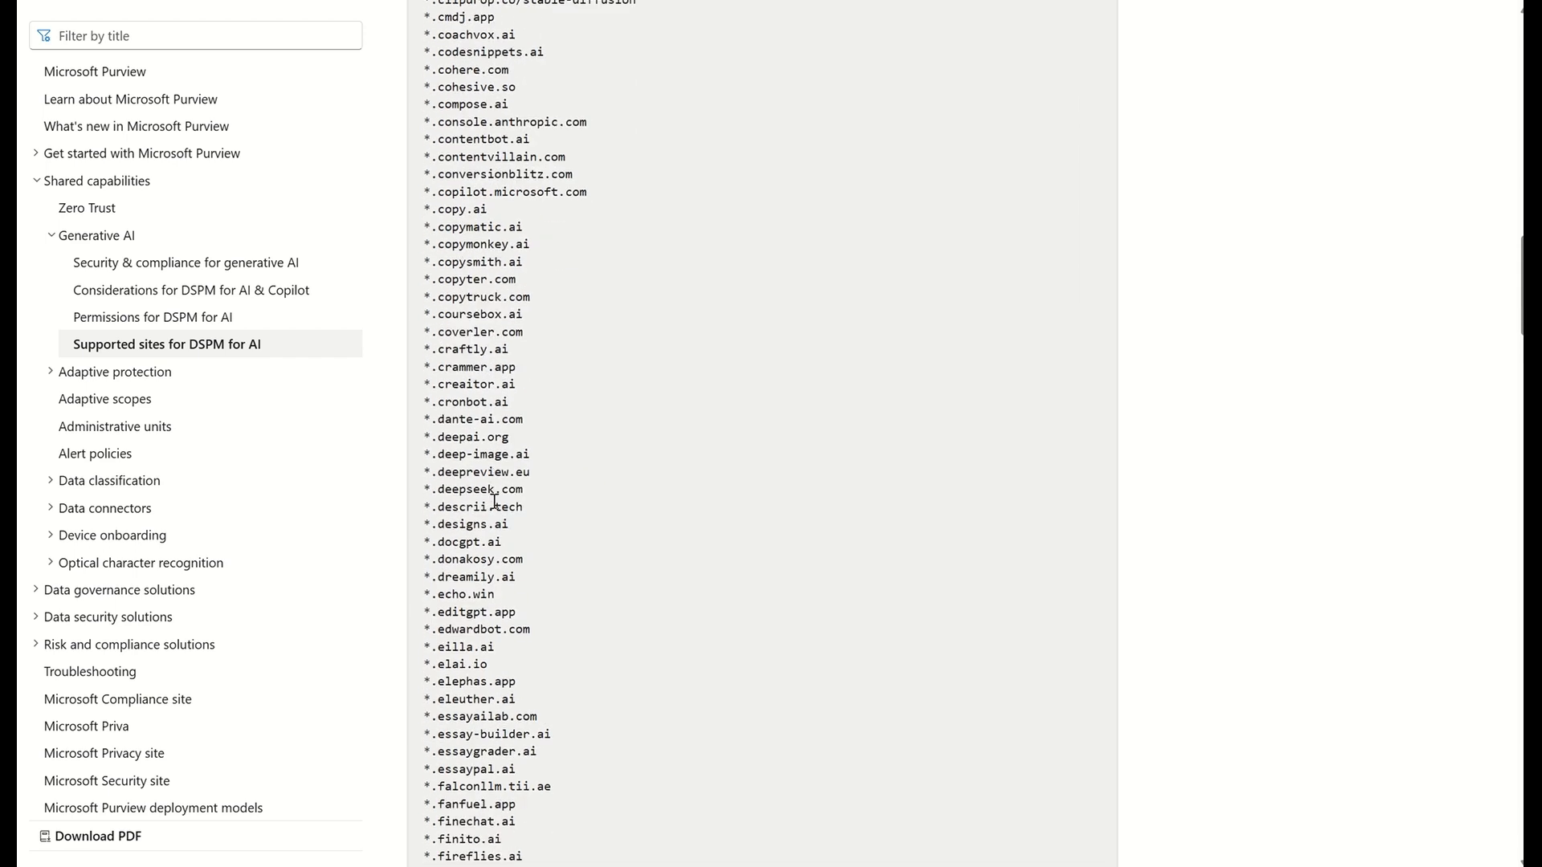
scroll(494, 503, "down", 5)
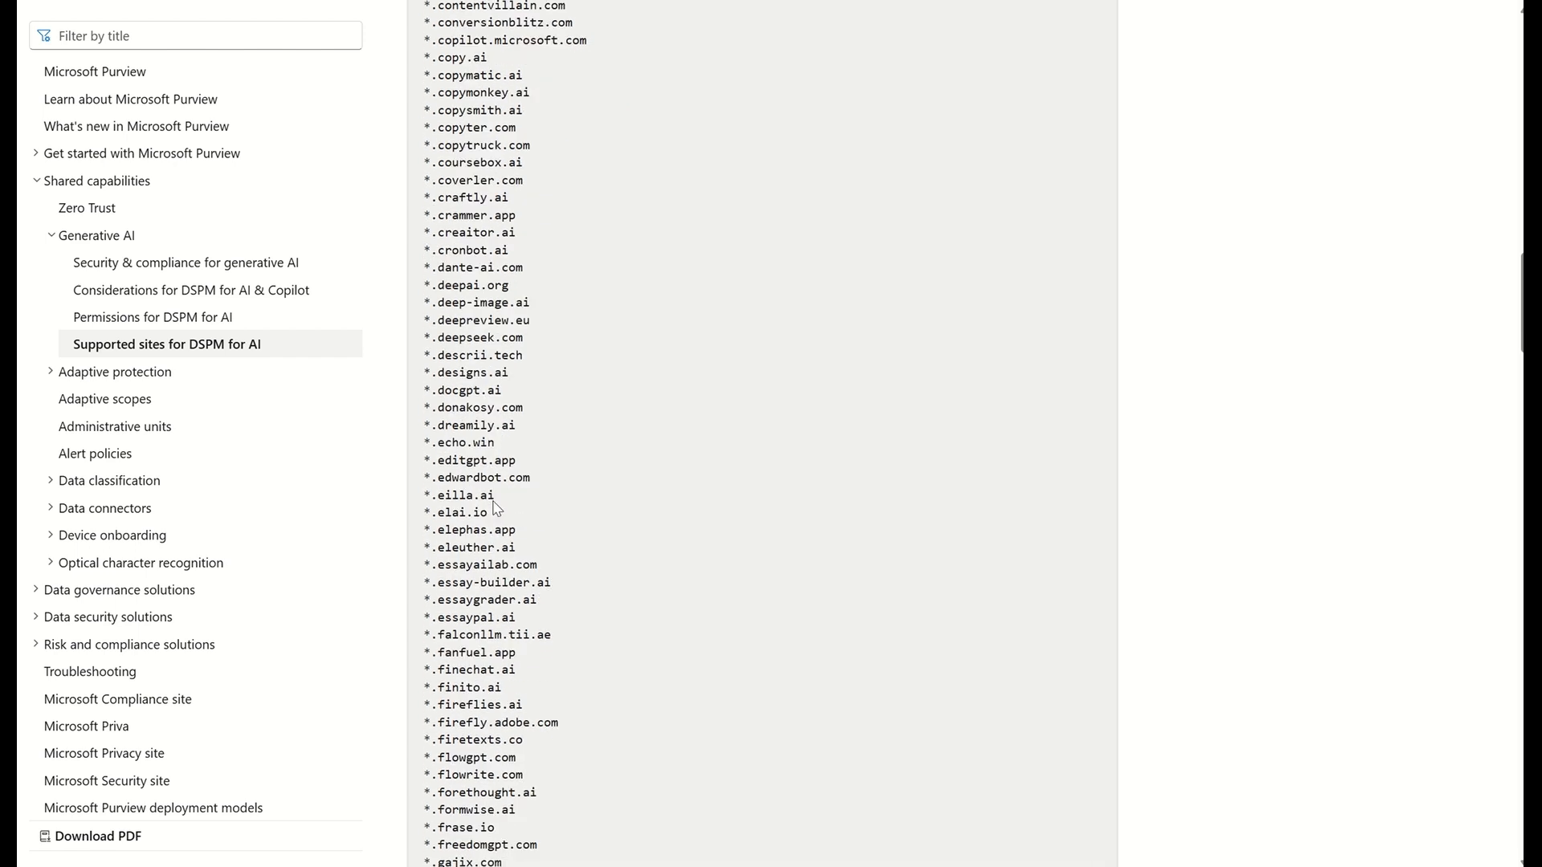
scroll(494, 502, "down", 5)
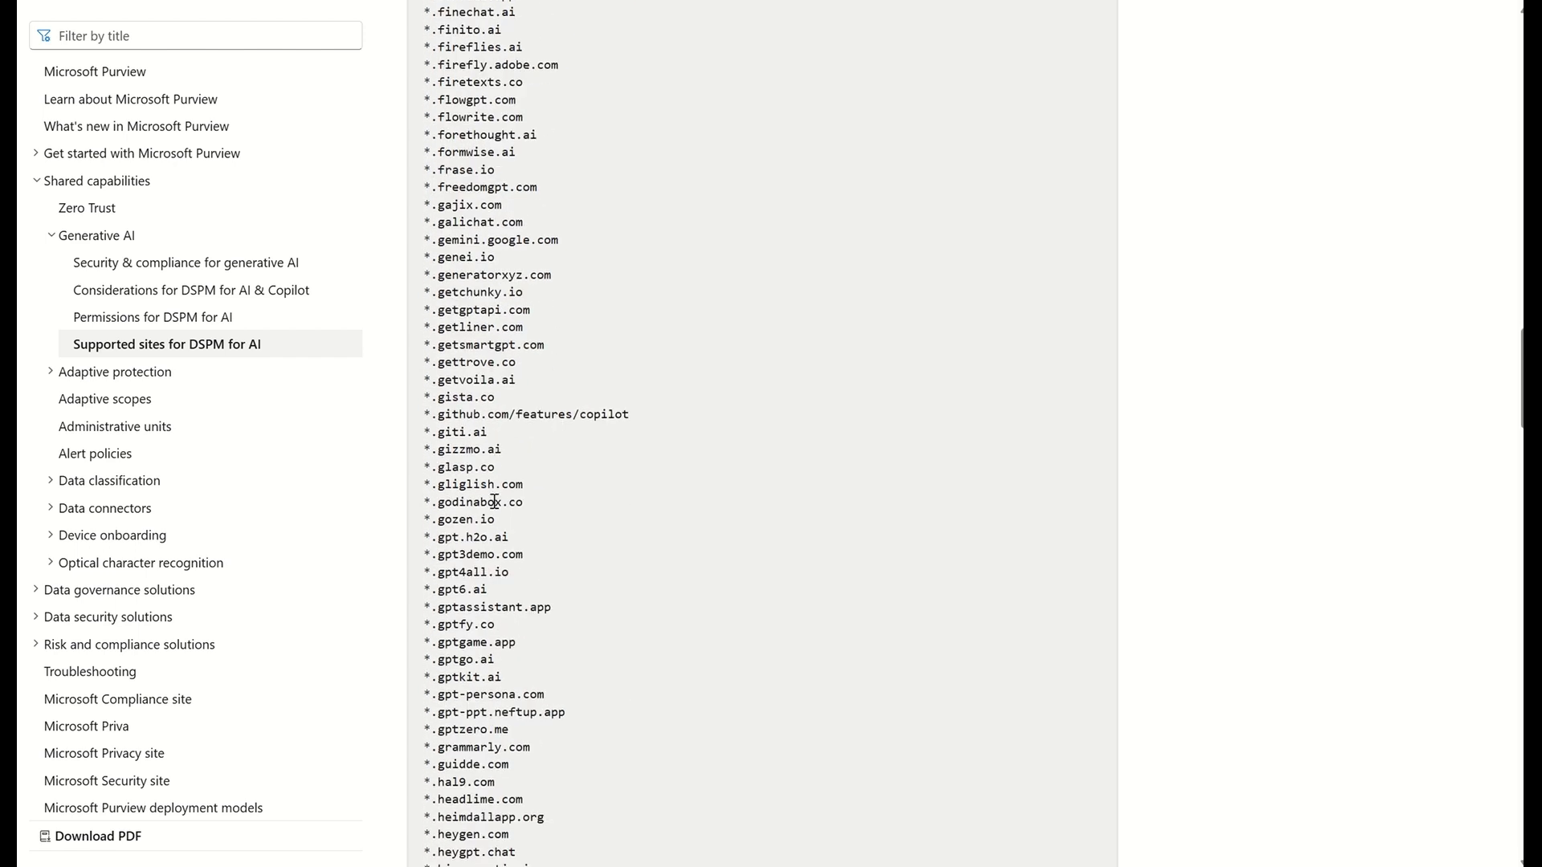
scroll(494, 503, "down", 9)
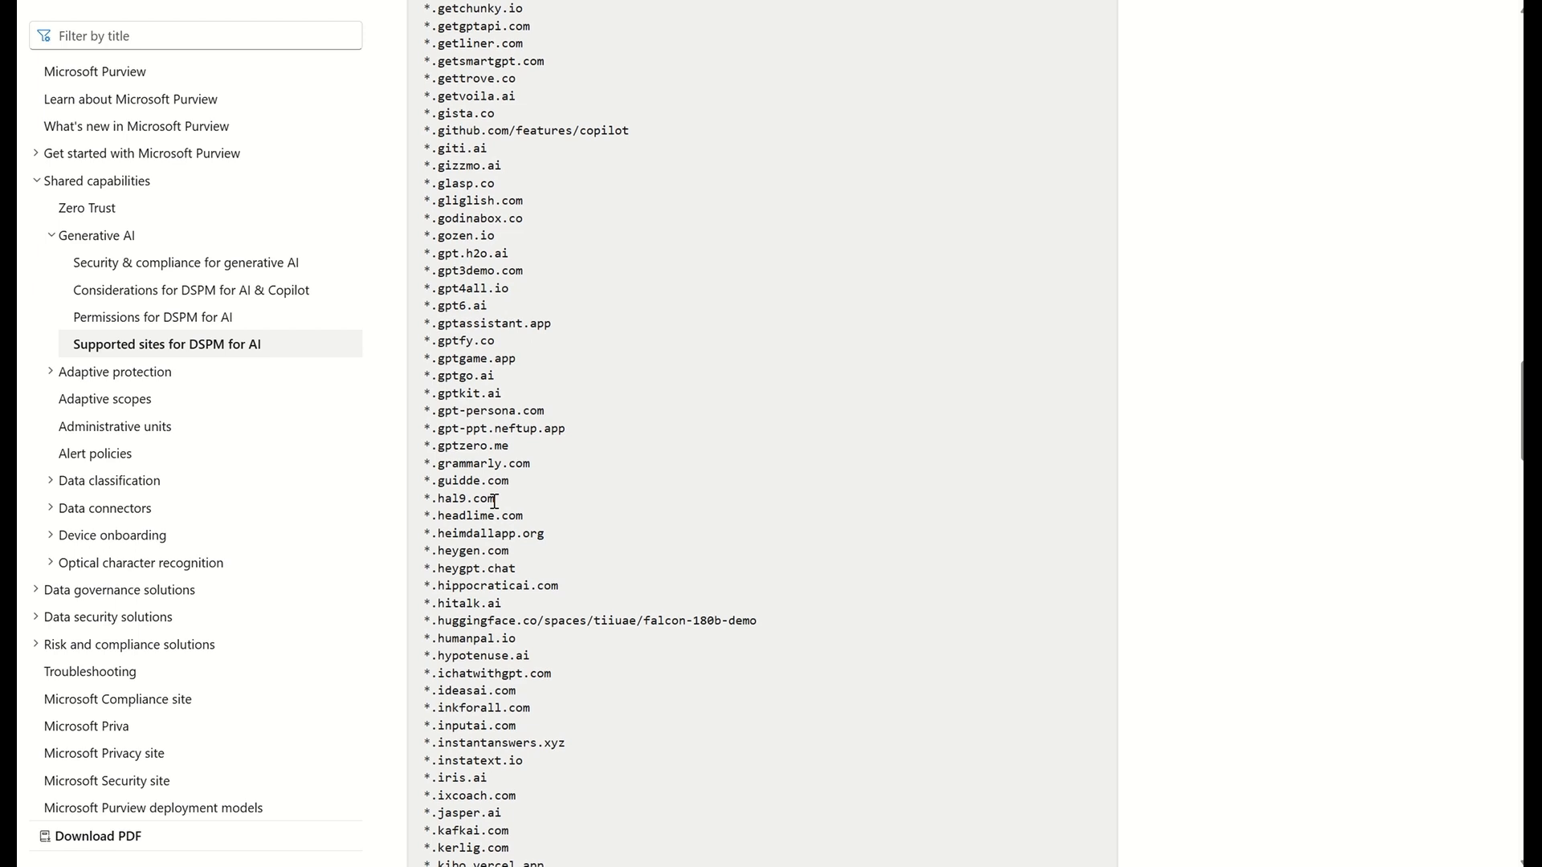
scroll(494, 502, "down", 2)
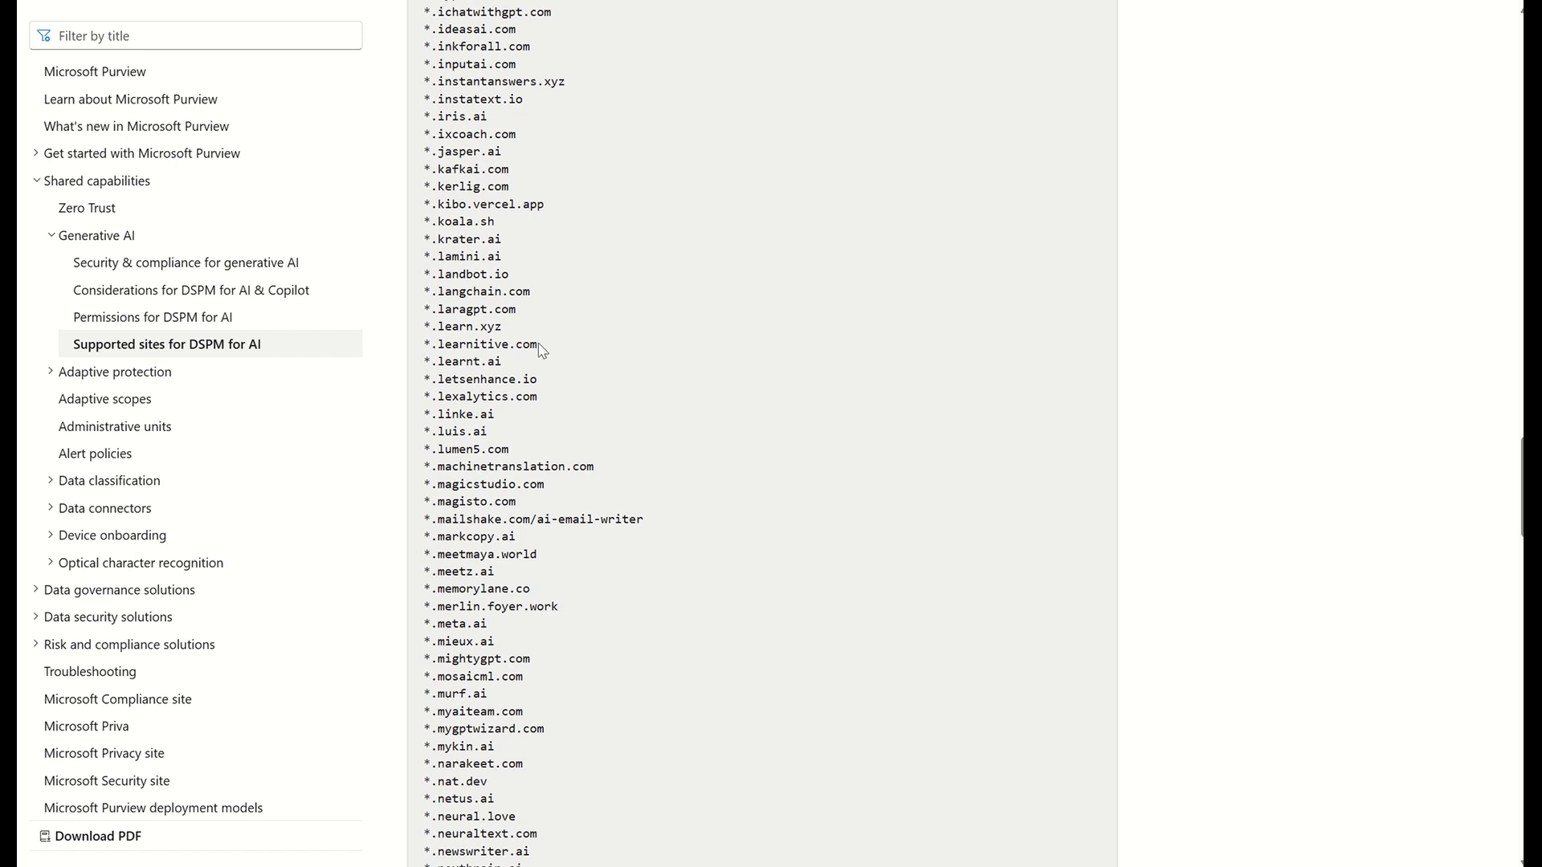
scroll(539, 350, "up", 20)
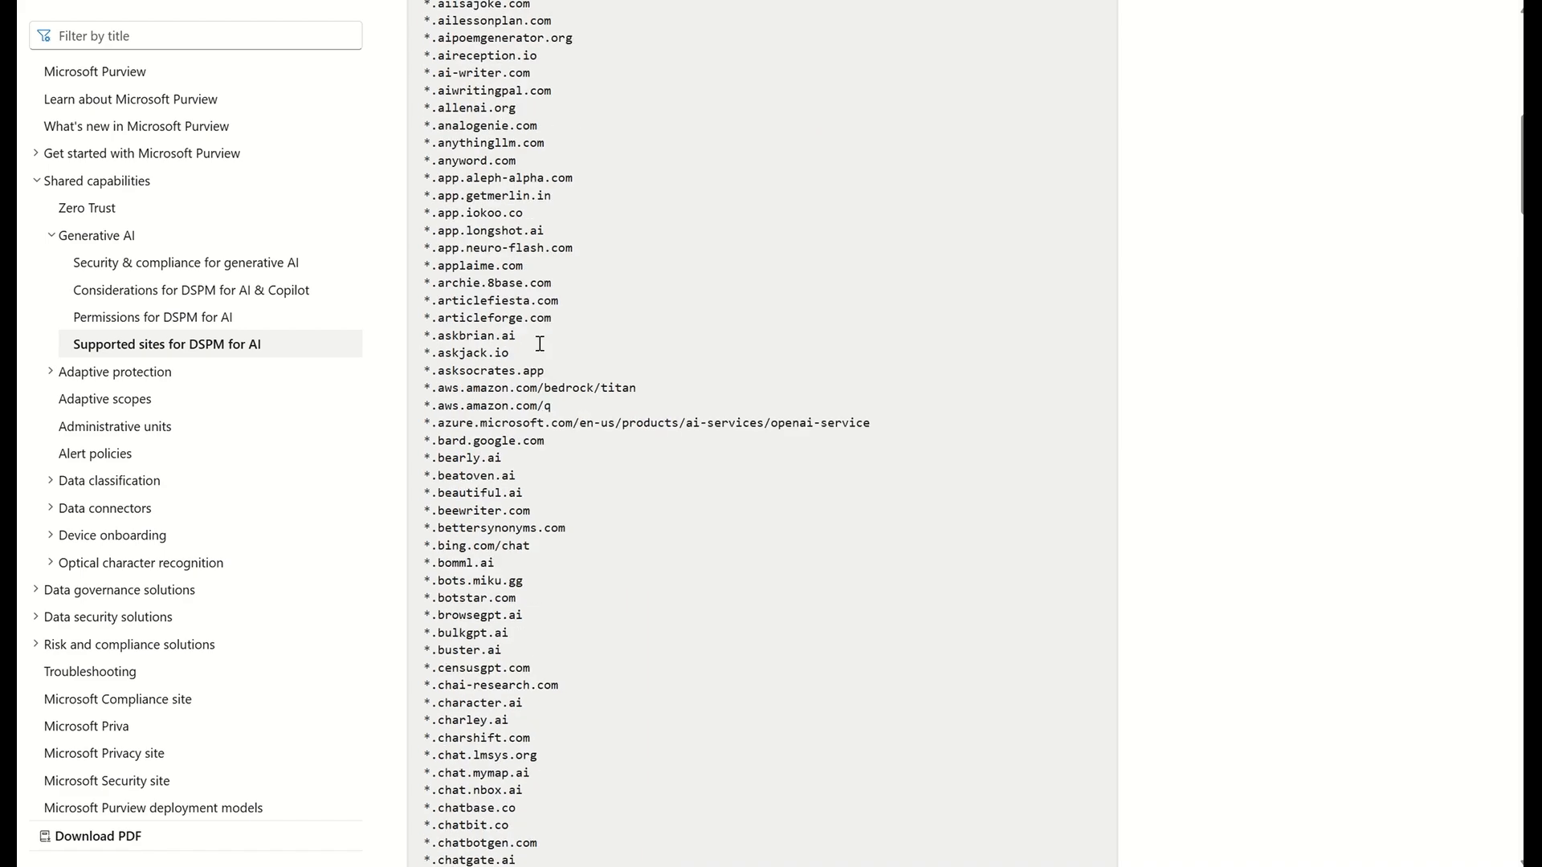
scroll(540, 344, "up", 10)
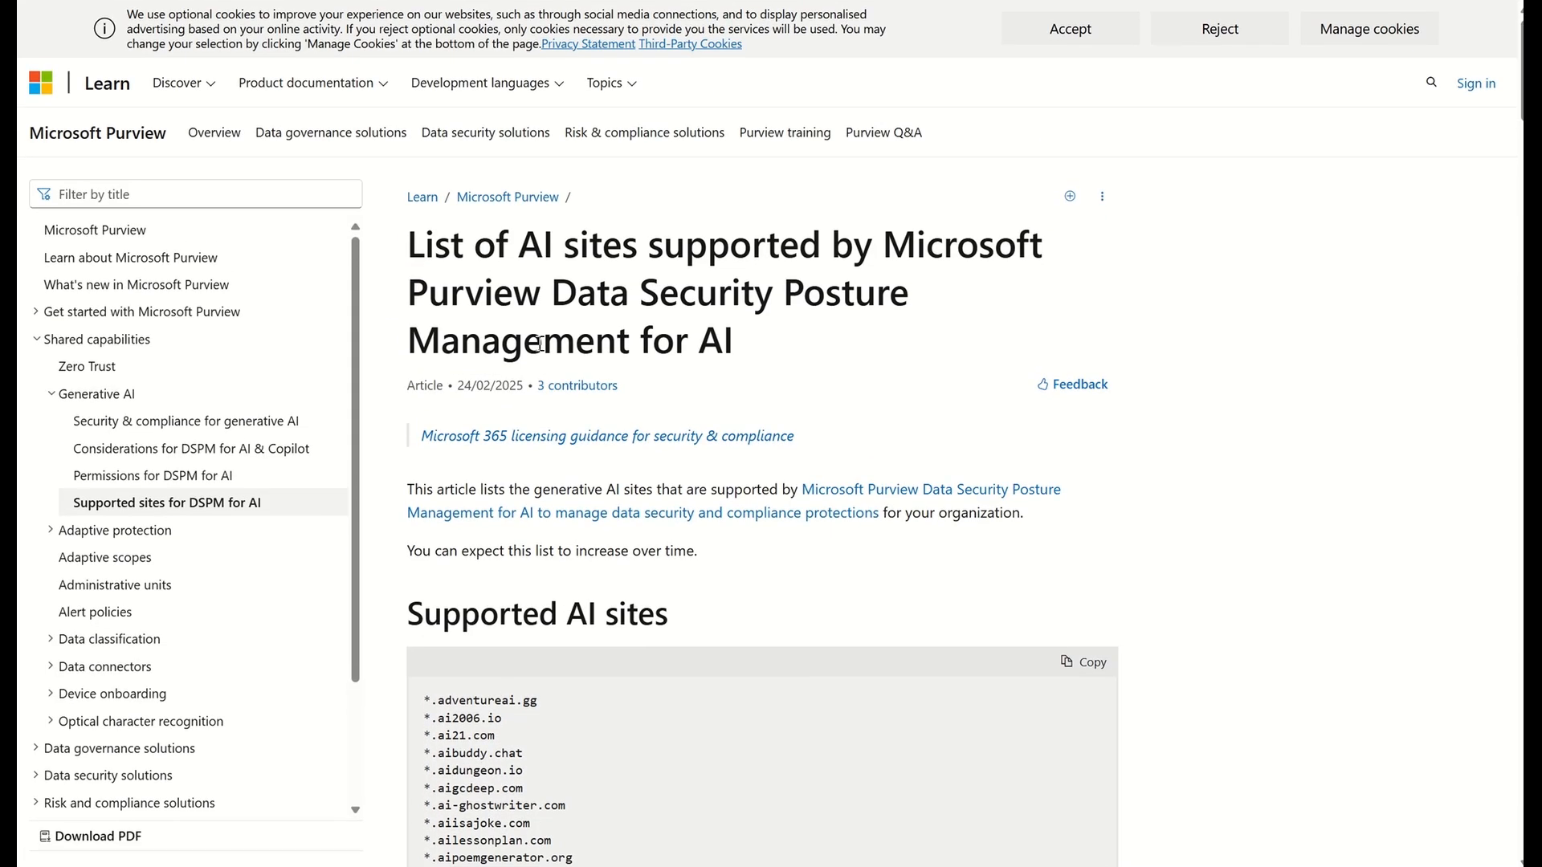